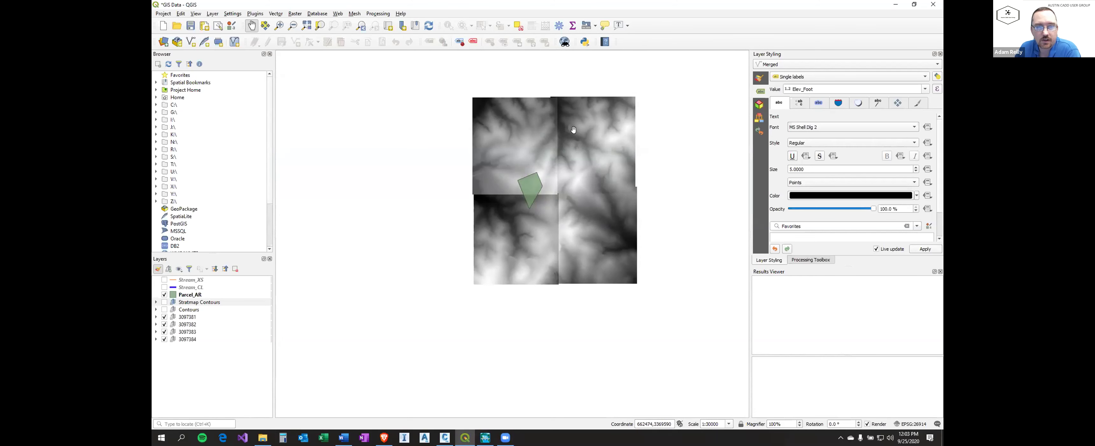
# Examine the Parcel_AR polygon and how it spans the borders of the surrounding DEM tiles.
pyautogui.scroll(3, 531, 153)
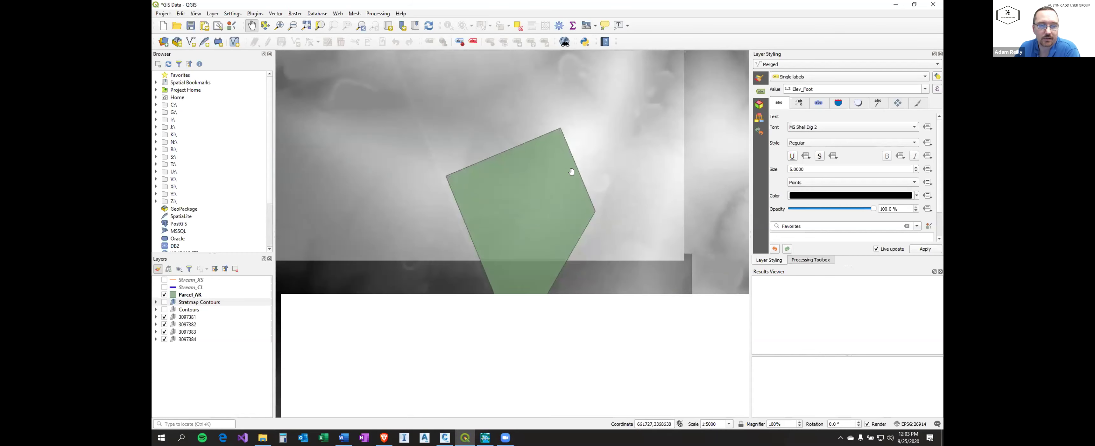
pyautogui.moveTo(531, 242); pyautogui.dragTo(599, 174)
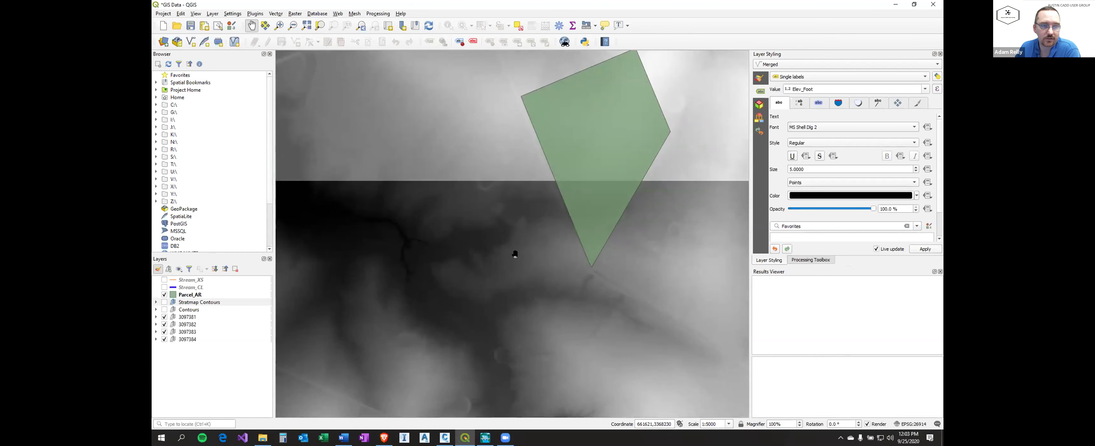
pyautogui.moveTo(406, 212); pyautogui.dragTo(454, 206)
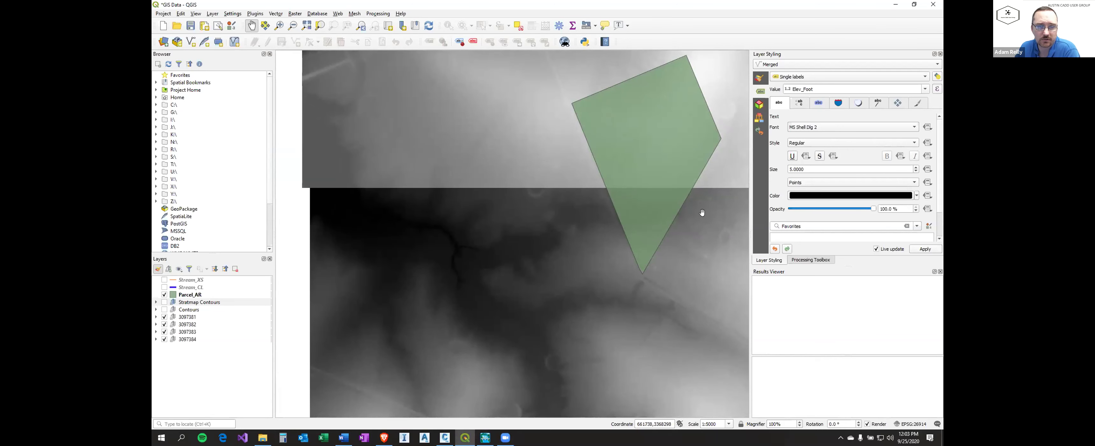
pyautogui.moveTo(703, 213); pyautogui.dragTo(627, 210)
pyautogui.moveTo(665, 175); pyautogui.dragTo(612, 225)
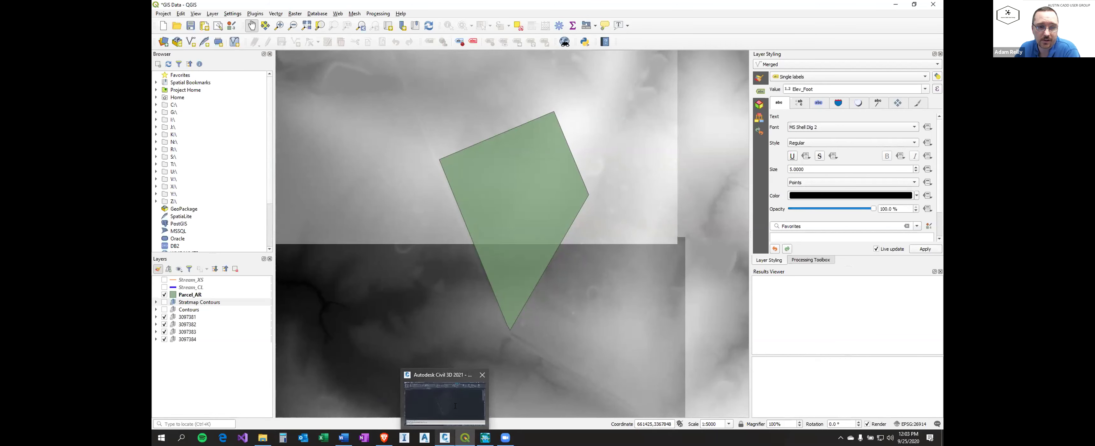
# Switch to Civil 3D and check which file types Create Surface from DEM accepts, leaving the command without loading a file.
pyautogui.click(444, 438)
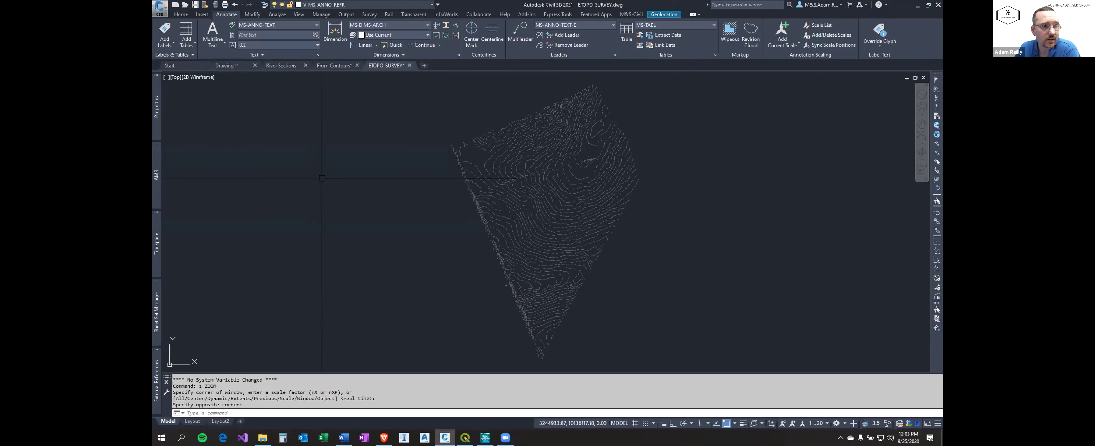
pyautogui.click(181, 14)
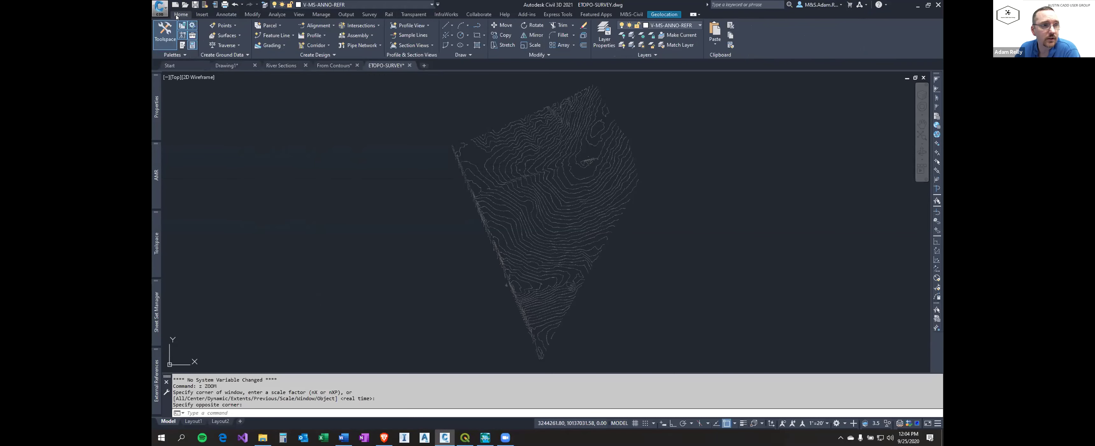
pyautogui.click(228, 37)
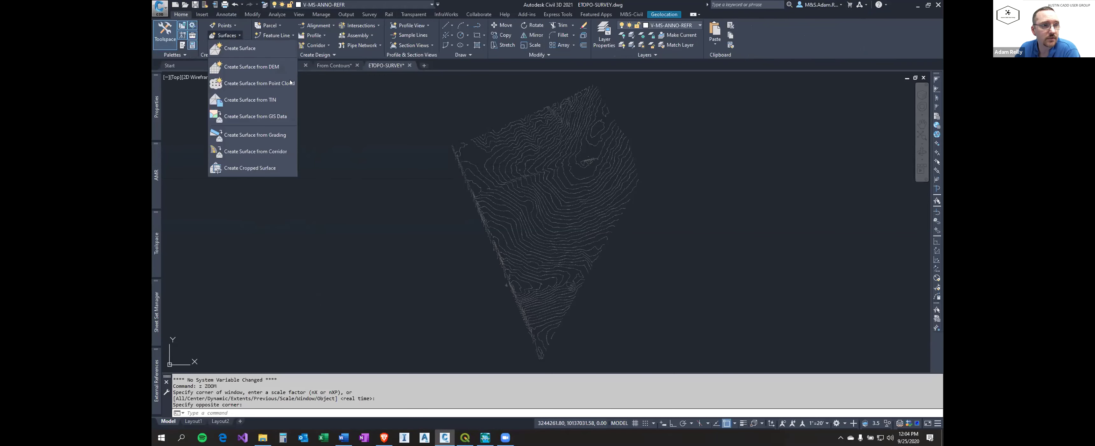
pyautogui.click(234, 100)
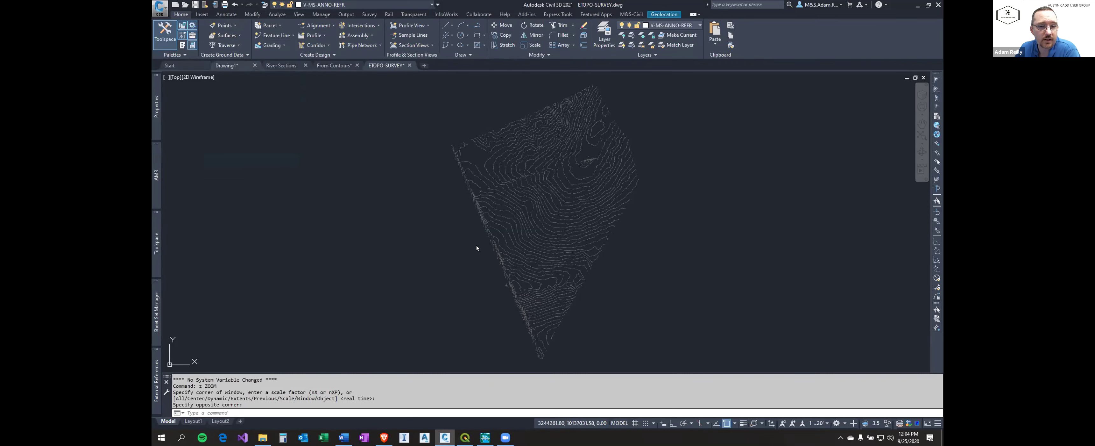
pyautogui.click(587, 308)
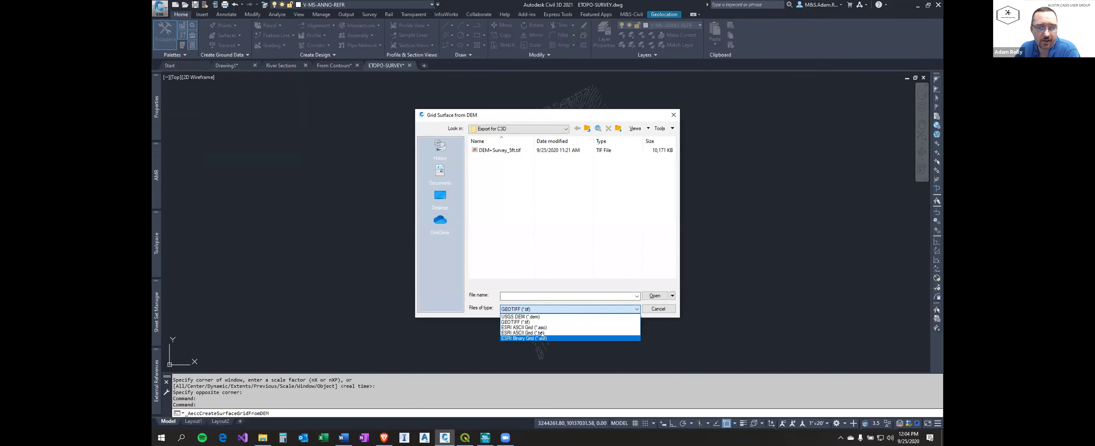
pyautogui.click(563, 233)
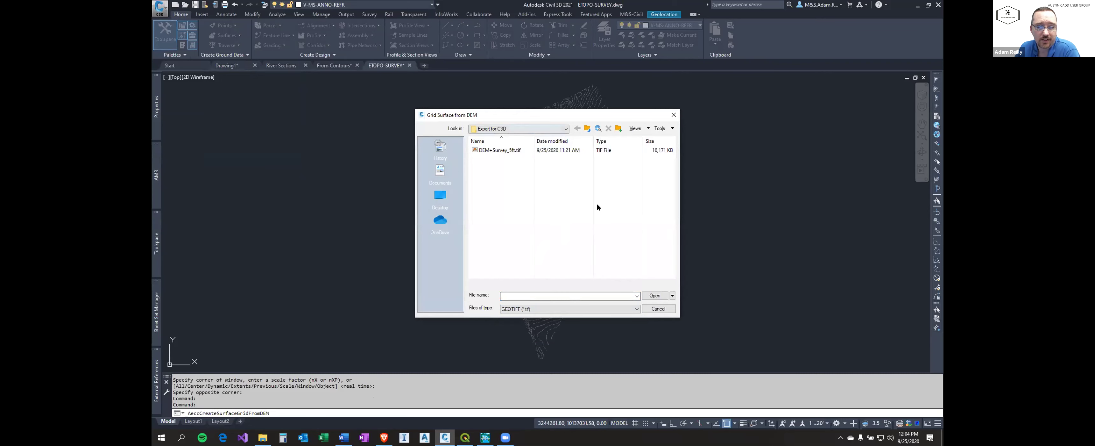
pyautogui.click(658, 309)
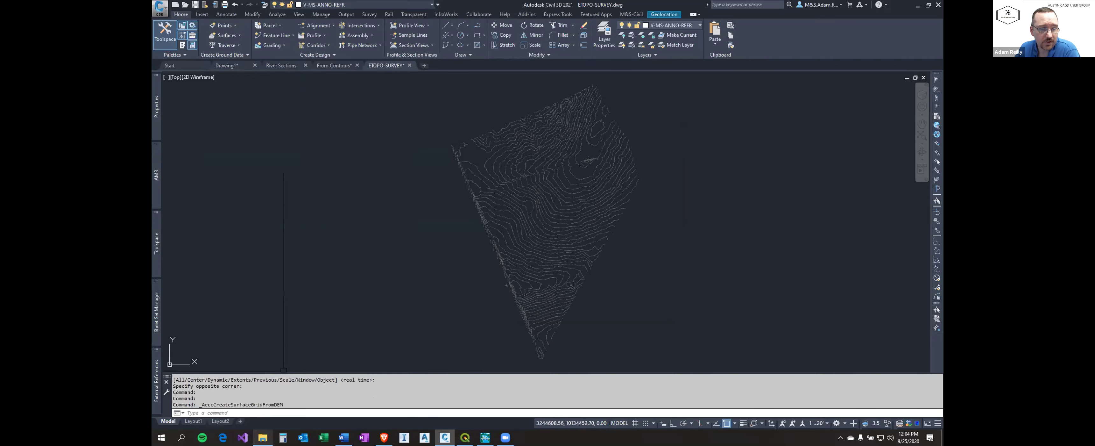
# Switch to File Explorer and check the format of the stratmap17 DEM files in the GIS\DEM Data folder of HEC-C3D.
pyautogui.moveTo(263, 437)
pyautogui.click(263, 403)
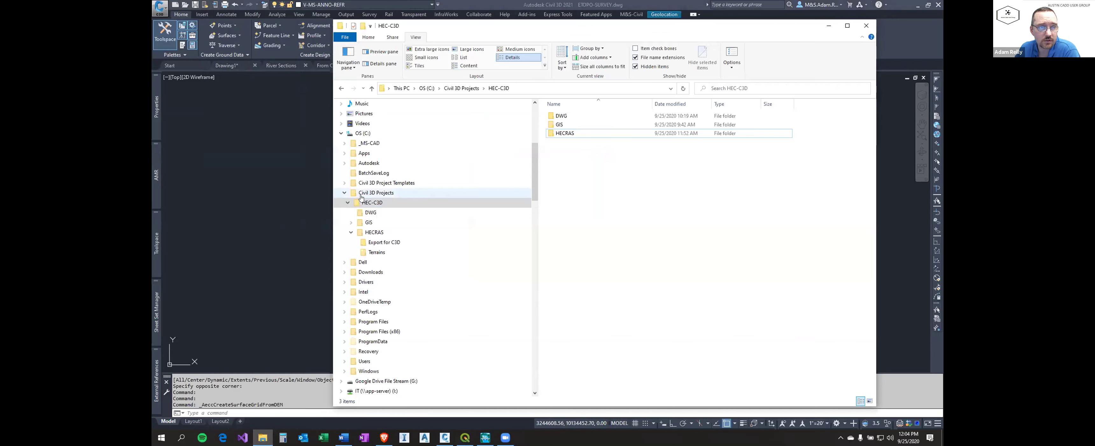
pyautogui.click(351, 222)
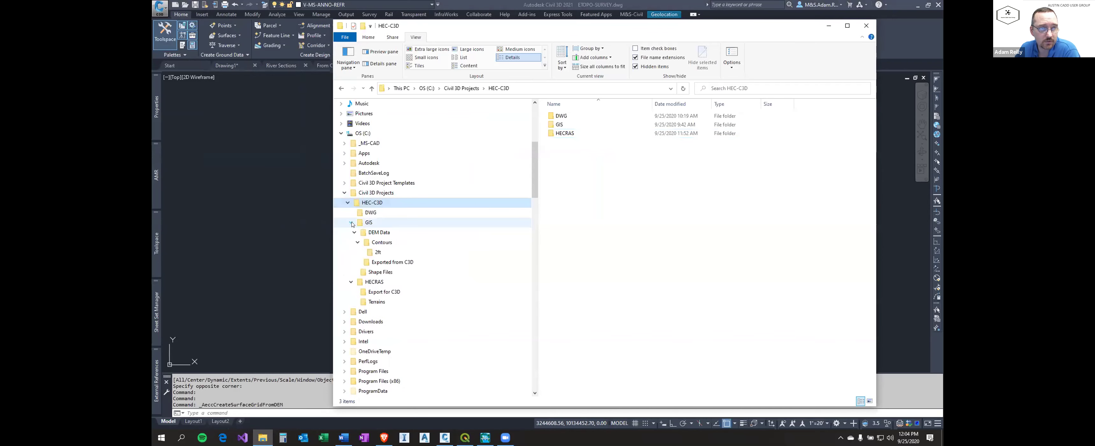
pyautogui.click(372, 233)
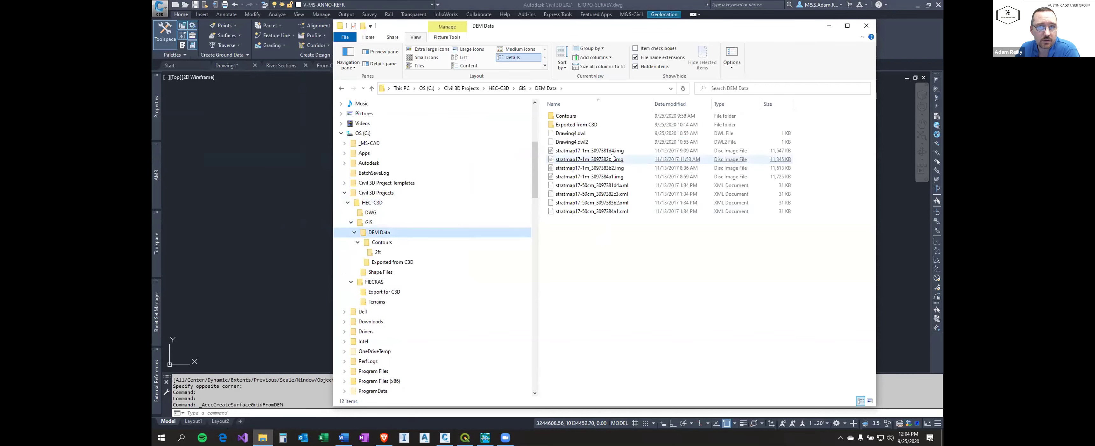
pyautogui.click(603, 159)
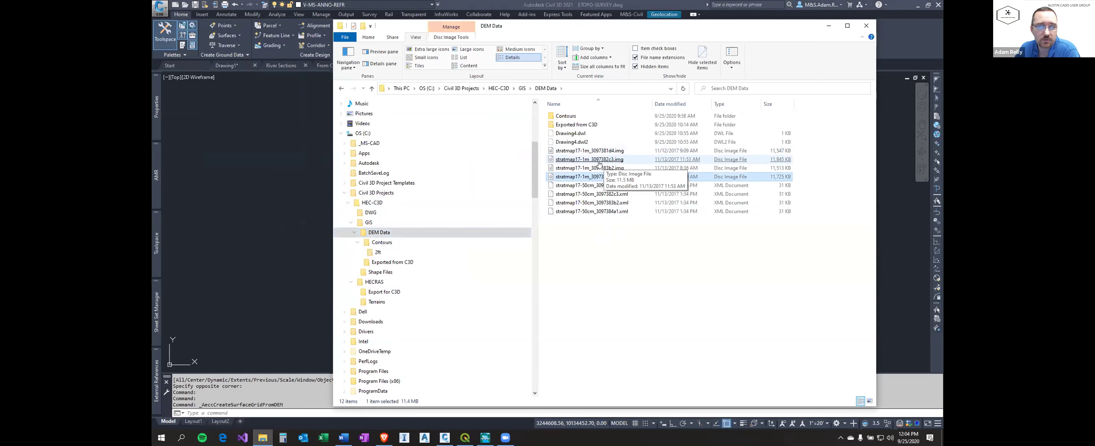
# Back in Civil 3D, try to create a DEM surface from stratmap17-1m_3097381d4.img in GIS\DEM Data, listing files of every type.
pyautogui.click(274, 221)
pyautogui.press('space')
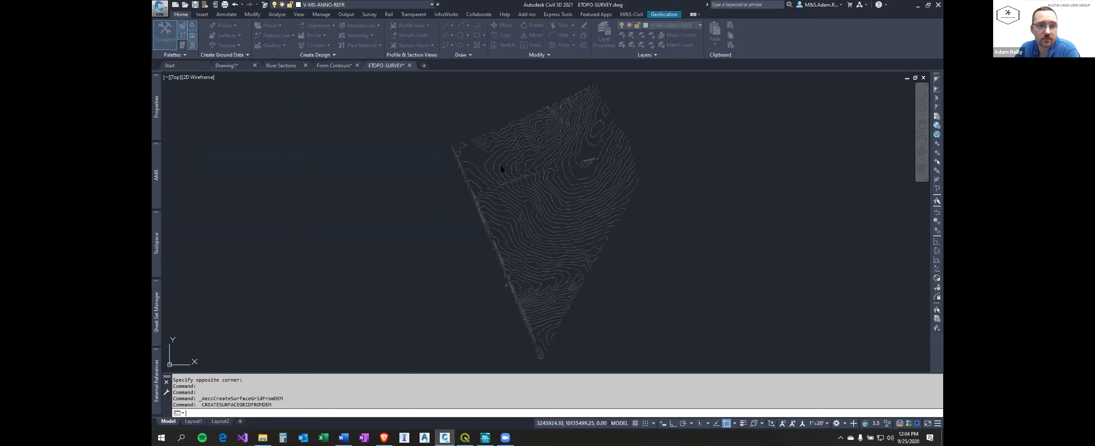
pyautogui.click(562, 128)
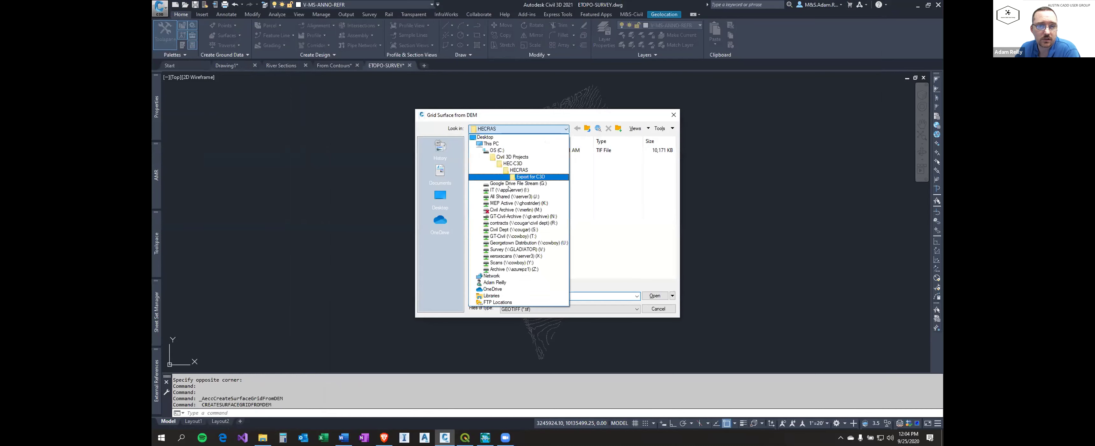
pyautogui.click(527, 163)
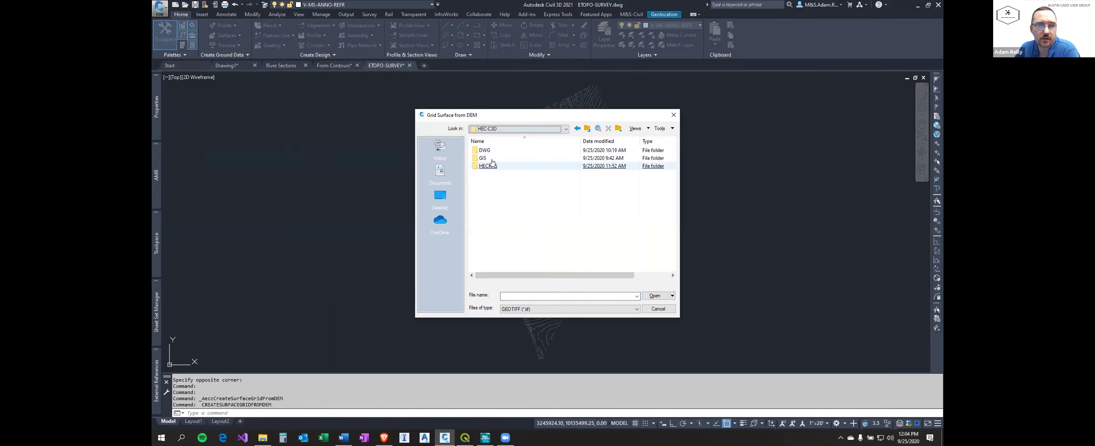
pyautogui.doubleClick(485, 158)
pyautogui.doubleClick(484, 150)
pyautogui.write('*')
pyautogui.press('Return')
pyautogui.moveTo(534, 141); pyautogui.dragTo(619, 140)
pyautogui.click(519, 181)
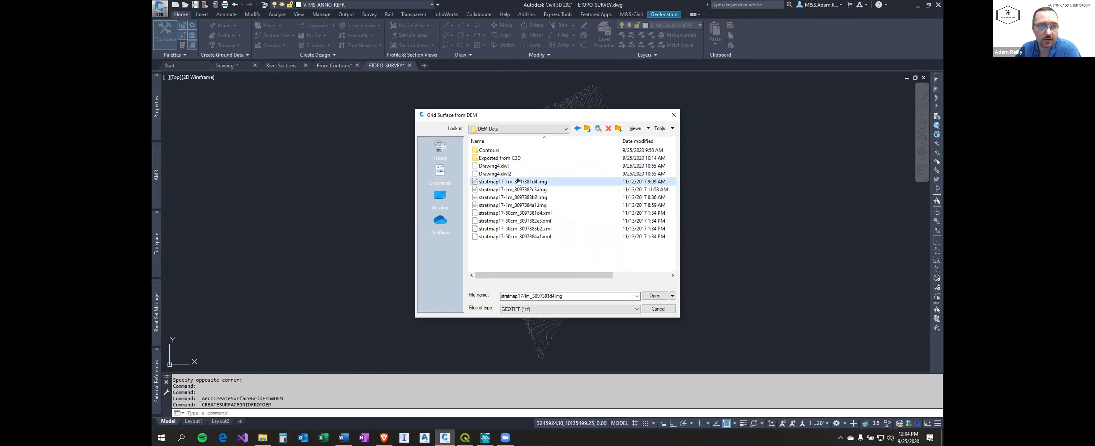
pyautogui.doubleClick(518, 181)
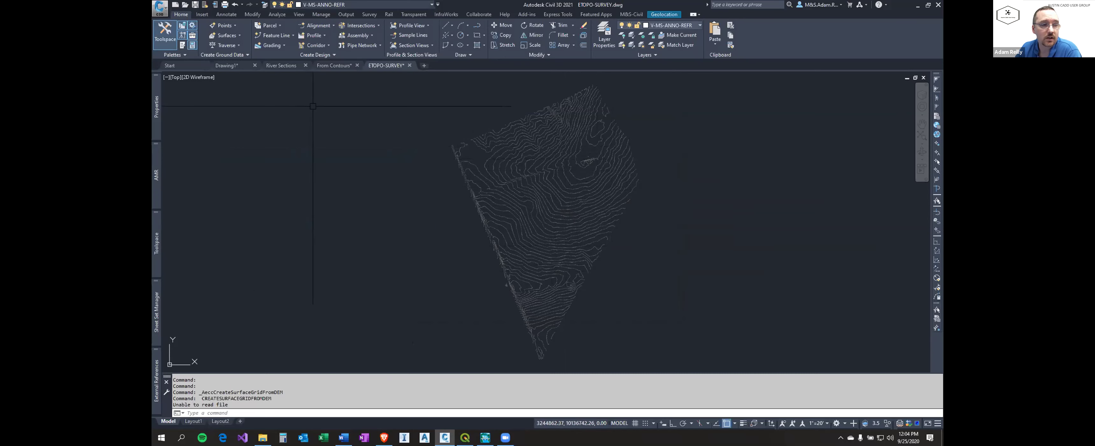
# Switch to File Explorer and look through the contour shapefiles in the DEM Data\Contours\2ft folder.
pyautogui.moveTo(262, 436)
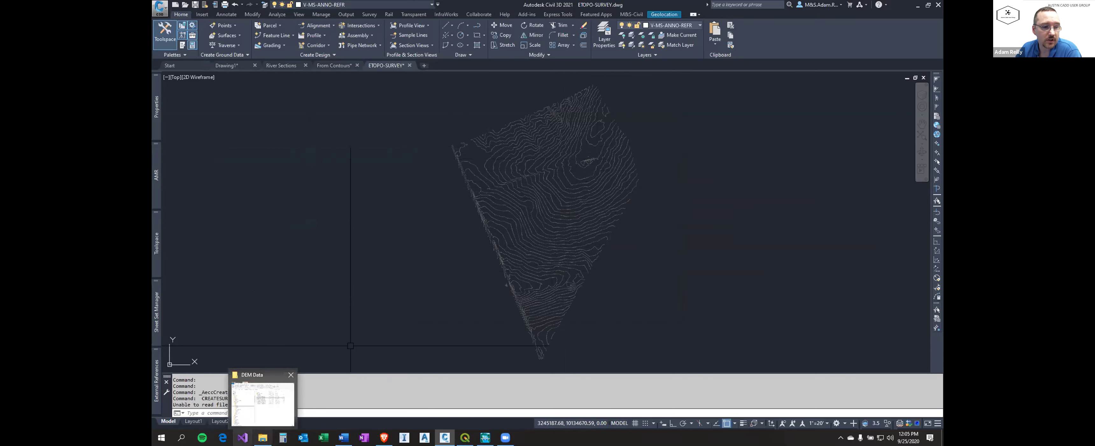
pyautogui.click(262, 403)
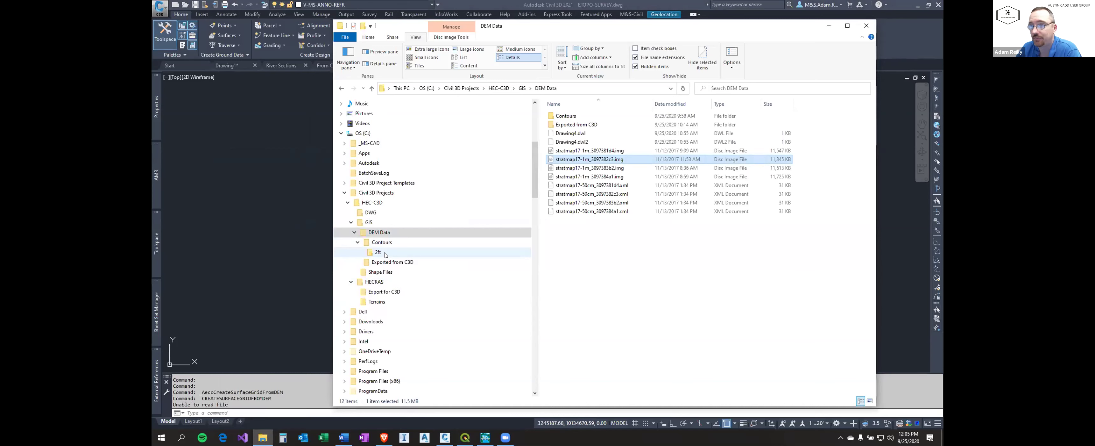
pyautogui.click(375, 252)
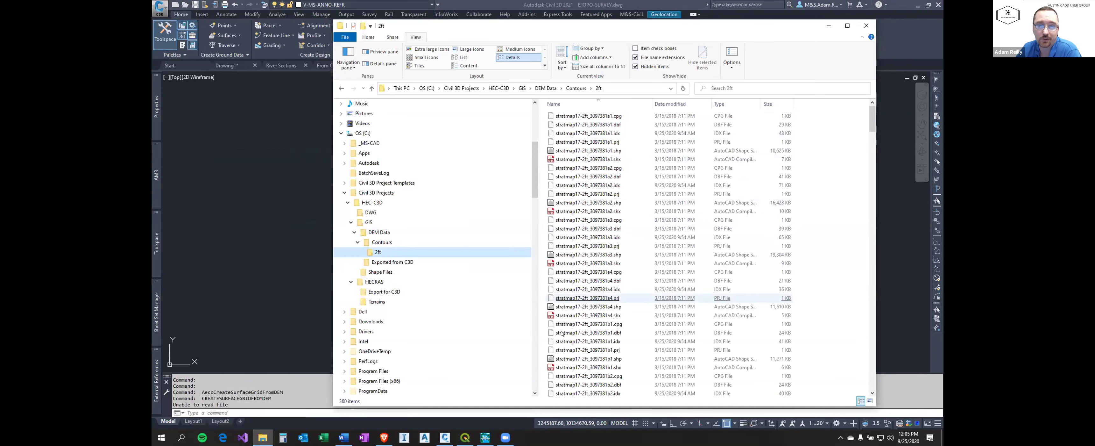
pyautogui.scroll(-20, 680, 213)
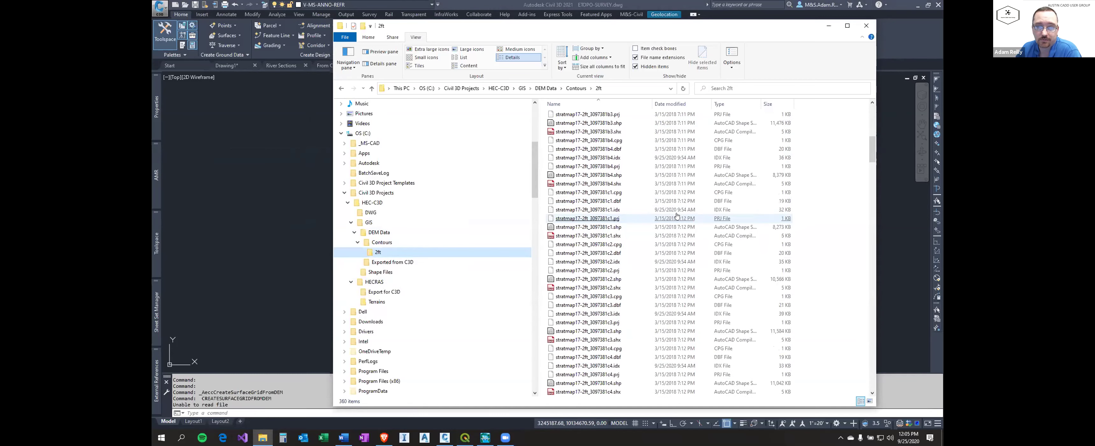
pyautogui.click(642, 201)
pyautogui.scroll(-20, 642, 214)
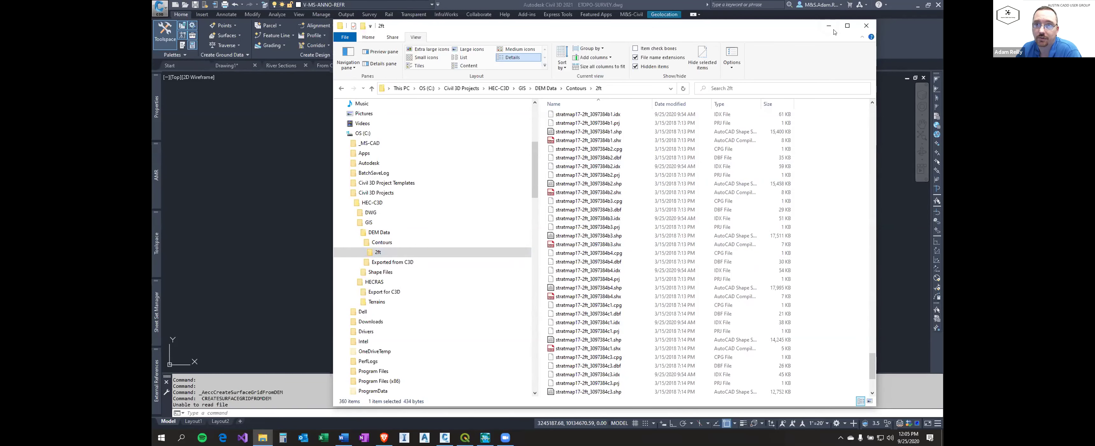
pyautogui.click(828, 26)
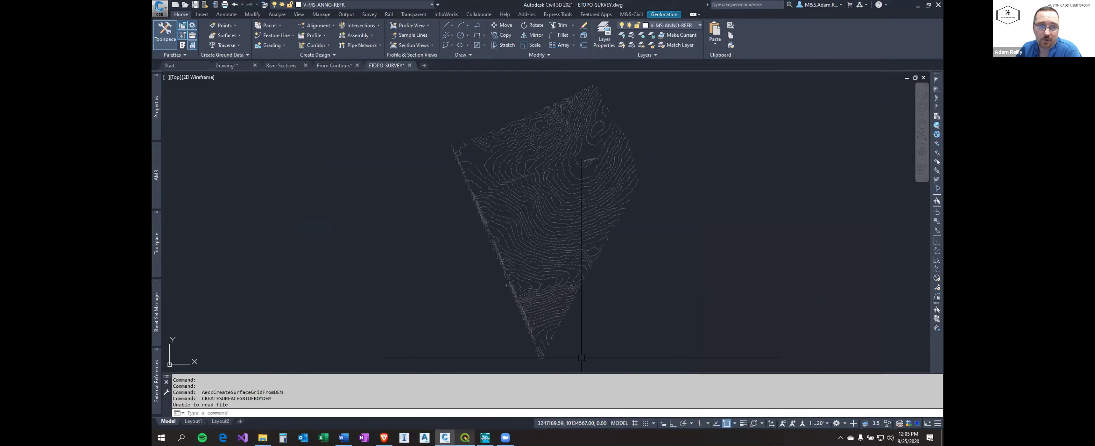
# Switch to QGIS and turn on the Stratmap Contours layer over all four DEM tiles.
pyautogui.hotkey('alt', 'Tab')
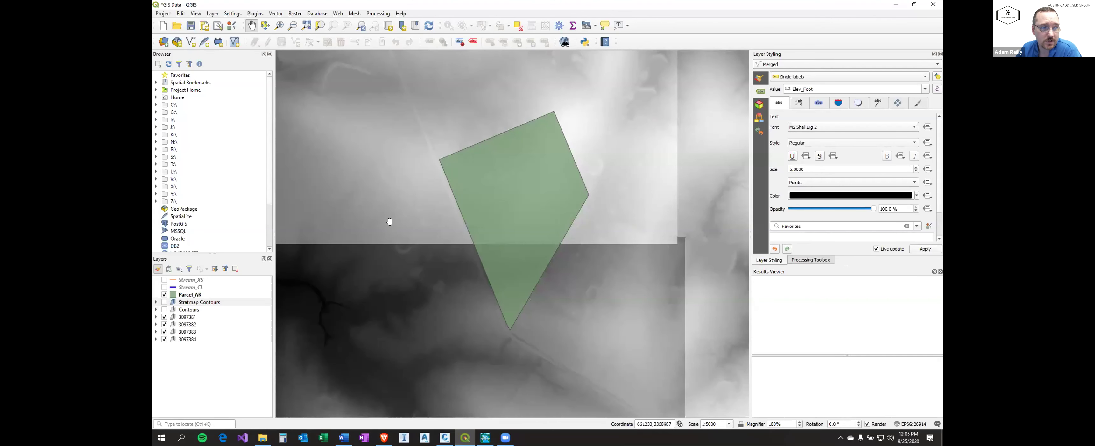
pyautogui.click(163, 302)
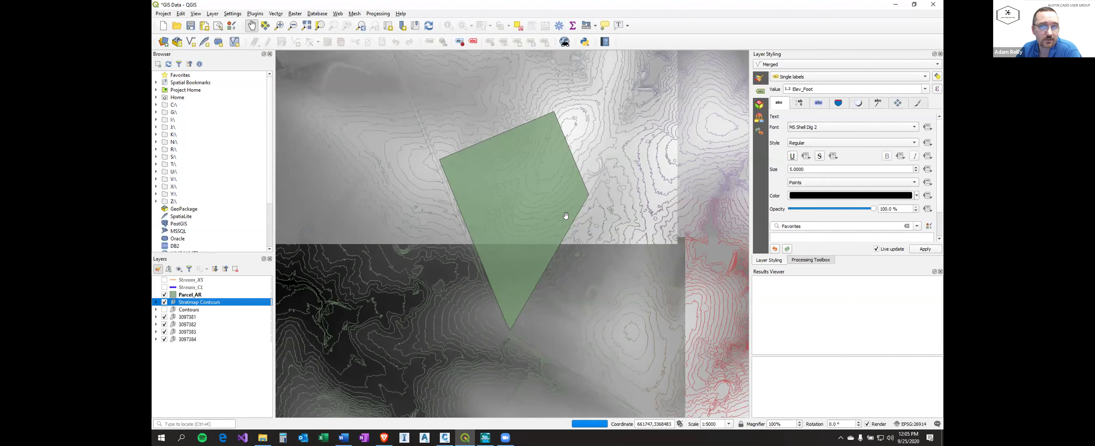
pyautogui.scroll(-3, 565, 216)
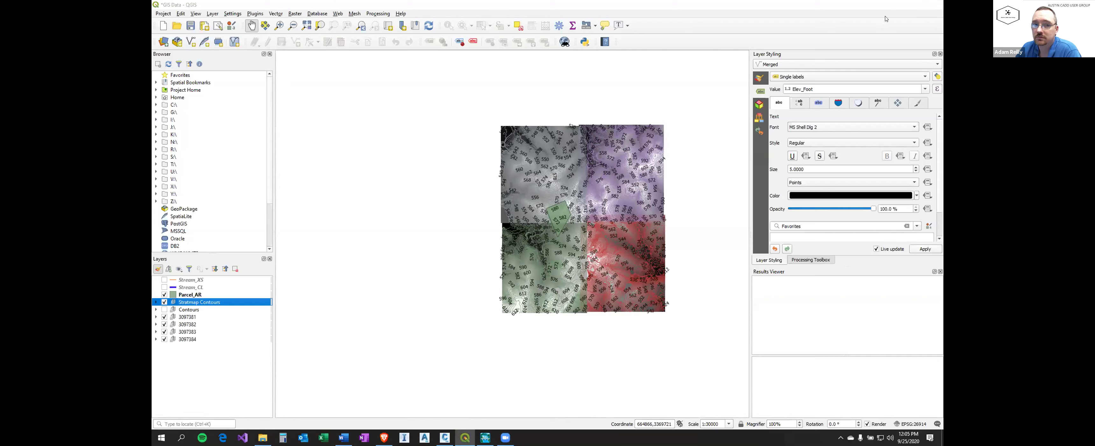
# Return to Civil 3D, open the From Contour drawing and examine the survey contours against the surrounding contours.
pyautogui.click(895, 5)
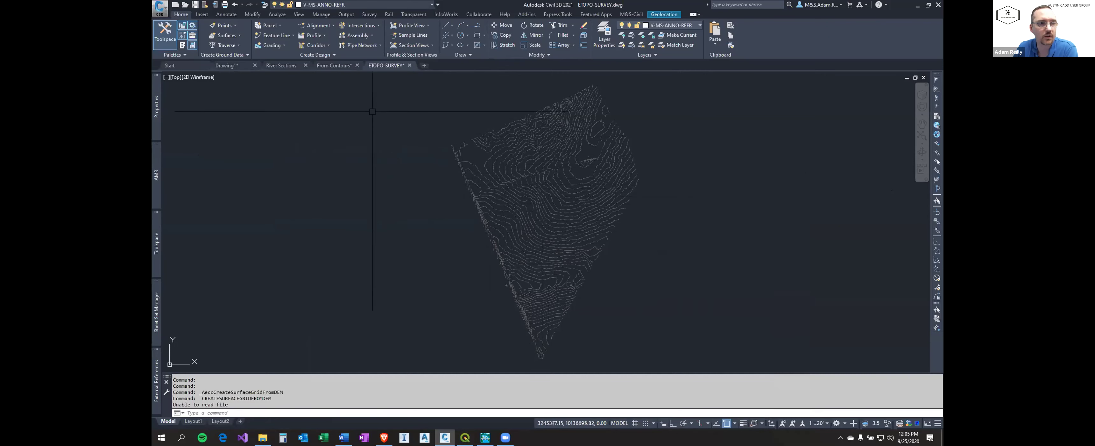
pyautogui.click(334, 65)
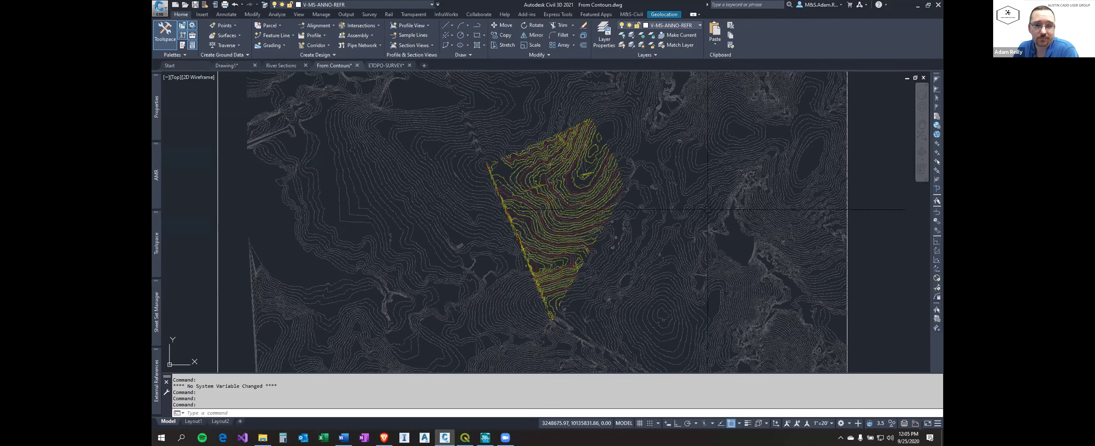
pyautogui.scroll(-2, 707, 208)
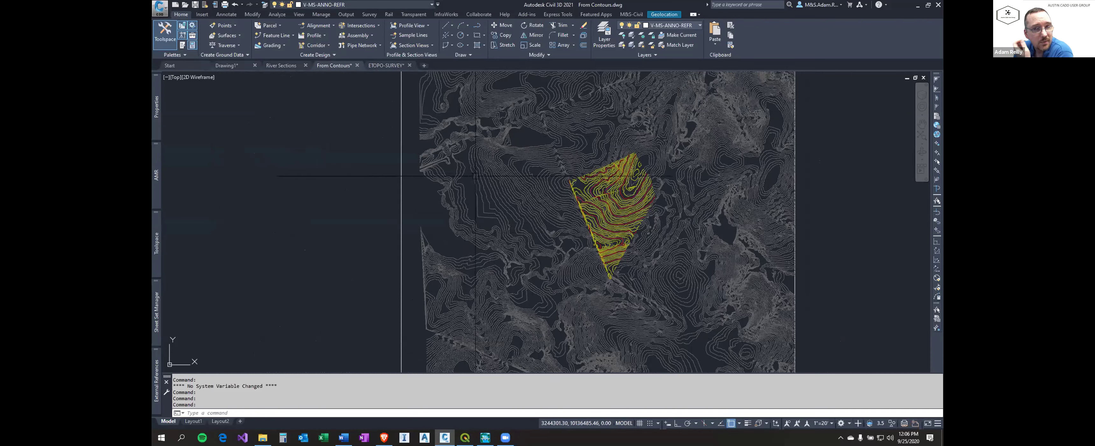
pyautogui.scroll(2, 475, 176)
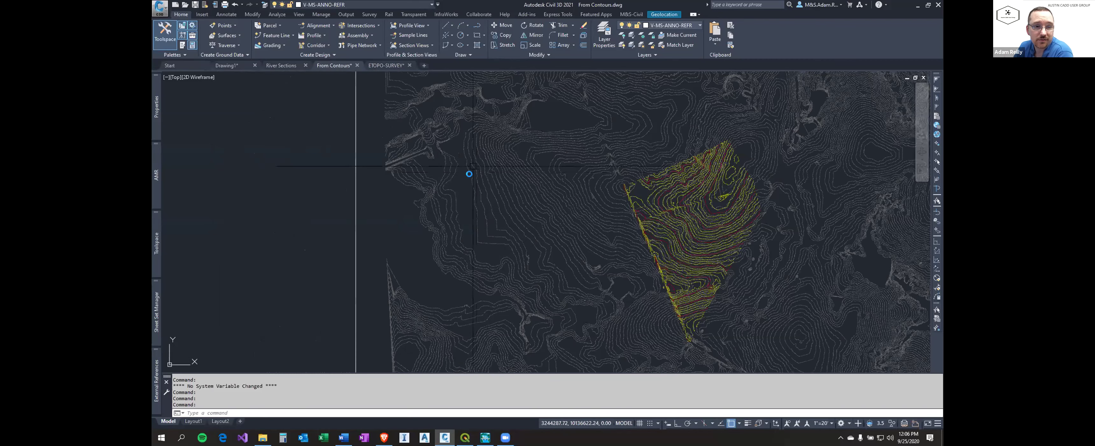
pyautogui.scroll(2, 475, 170)
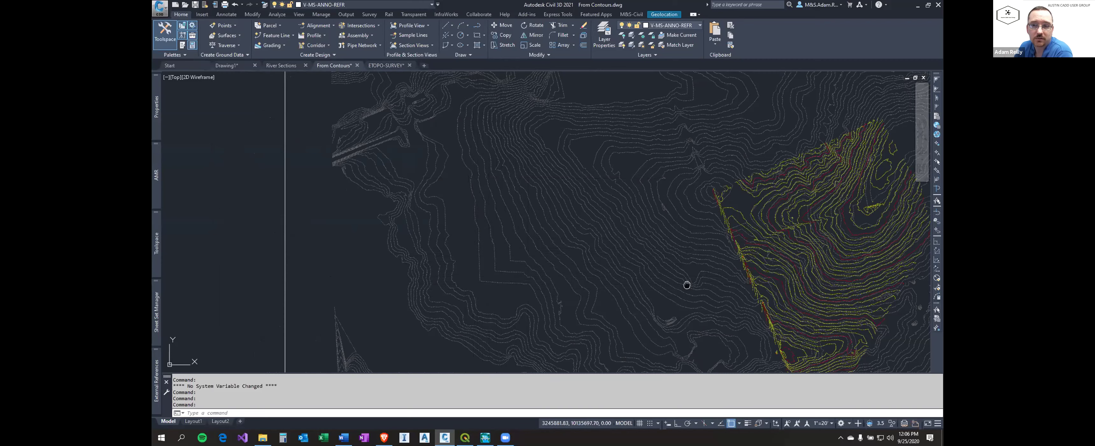
pyautogui.moveTo(687, 284)
pyautogui.mouseDown(button='middle')
pyautogui.moveTo(574, 269)
pyautogui.moveTo(385, 276)
pyautogui.mouseUp(button='middle')
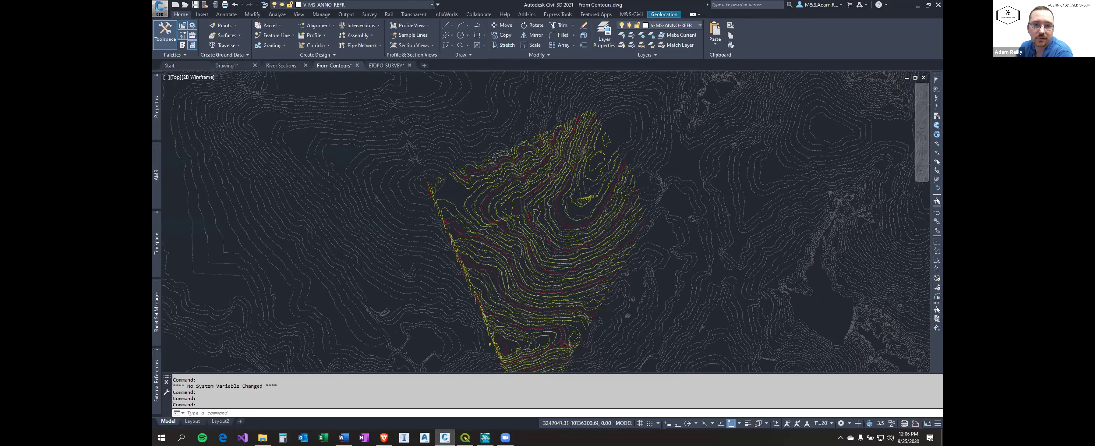
# Compare the survey contours with the surrounding GIS contours around the hilltop in the parcel's northern part.
pyautogui.scroll(2, 558, 197)
pyautogui.scroll(2, 601, 194)
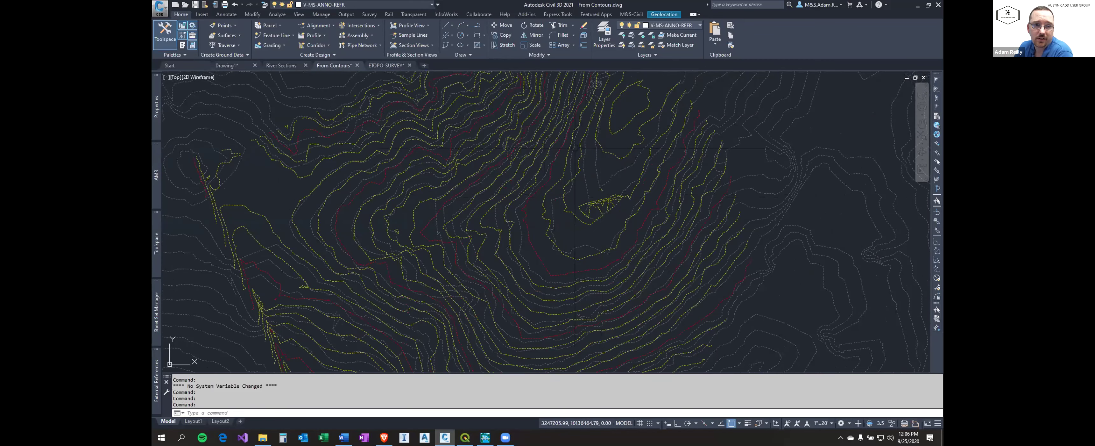
pyautogui.click(531, 240)
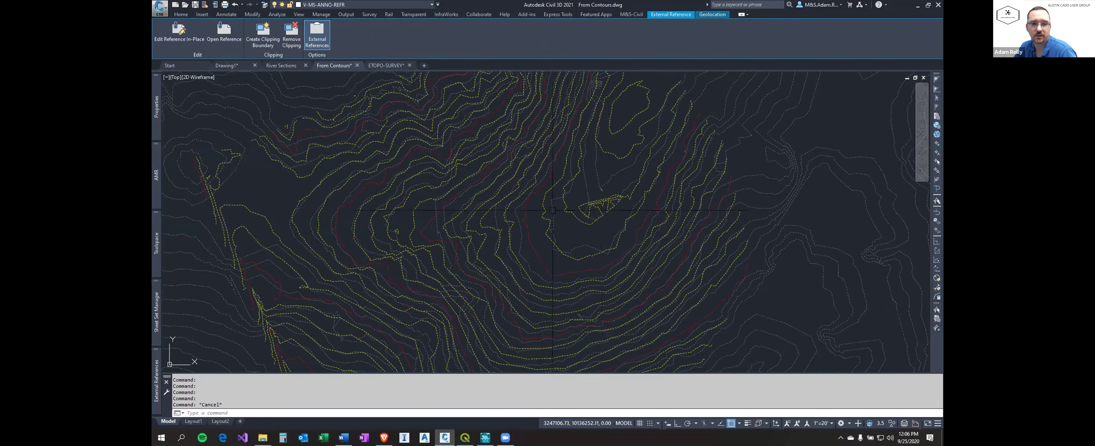
pyautogui.press('Escape')
pyautogui.scroll(1, 557, 197)
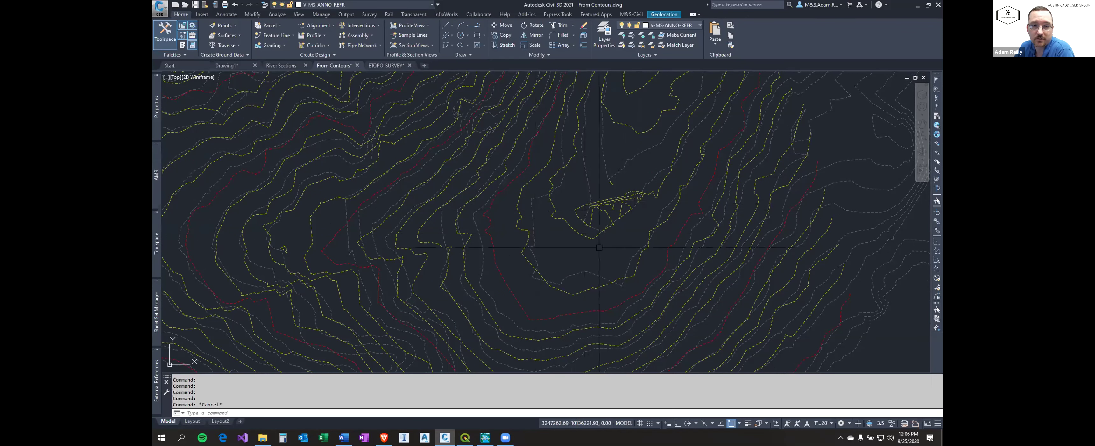
pyautogui.scroll(-1, 617, 207)
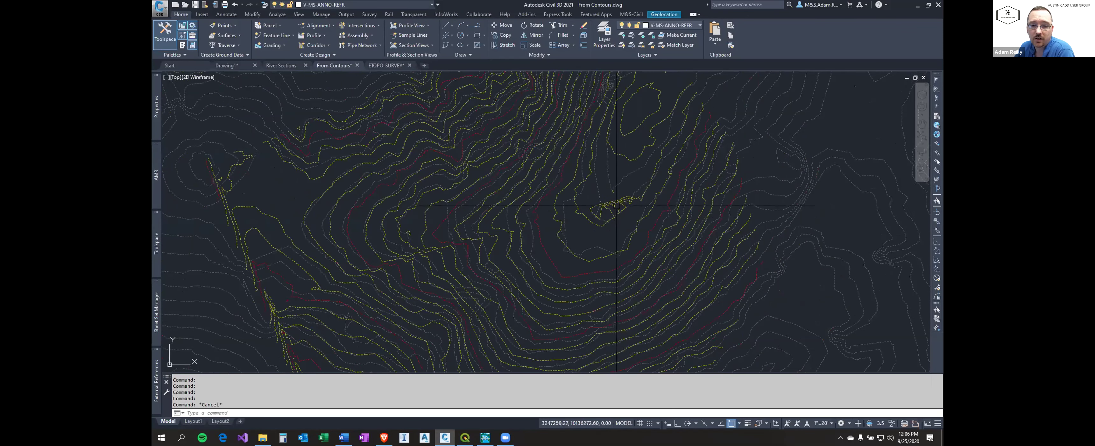
pyautogui.scroll(-1, 639, 248)
# Examine how the survey contours line up with the GIS contours along the parcel's eastern edge and southern tip.
pyautogui.moveTo(711, 271); pyautogui.dragTo(723, 202, button='middle')
pyautogui.scroll(5, 685, 246)
pyautogui.scroll(3, 630, 215)
pyautogui.scroll(-8, 588, 225)
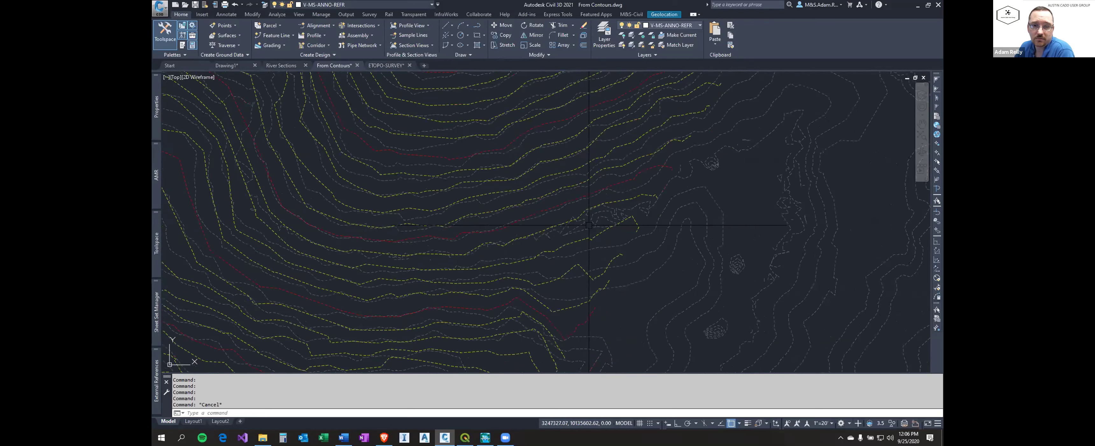
pyautogui.moveTo(589, 225)
pyautogui.mouseDown(button='middle')
pyautogui.moveTo(581, 216)
pyautogui.moveTo(661, 207)
pyautogui.moveTo(648, 229)
pyautogui.mouseUp(button='middle')
pyautogui.scroll(-2, 661, 206)
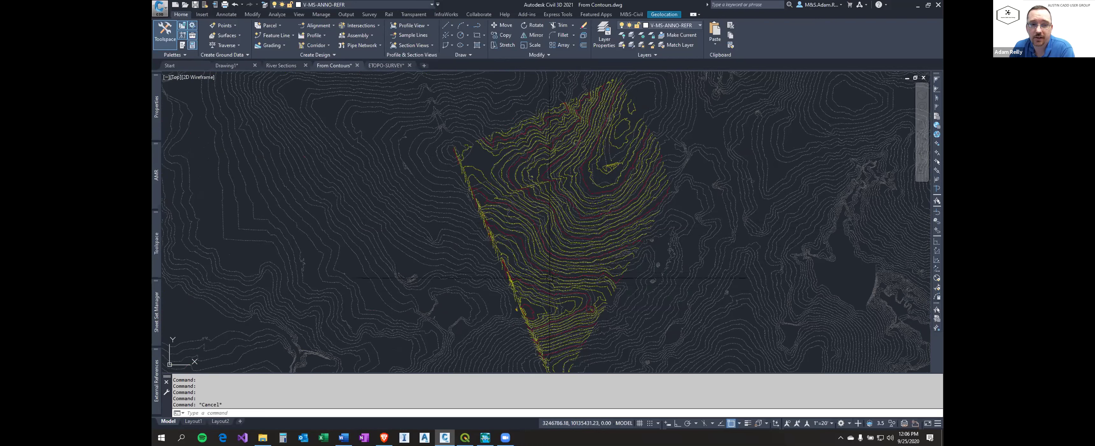
pyautogui.moveTo(600, 301); pyautogui.dragTo(605, 244, button='middle')
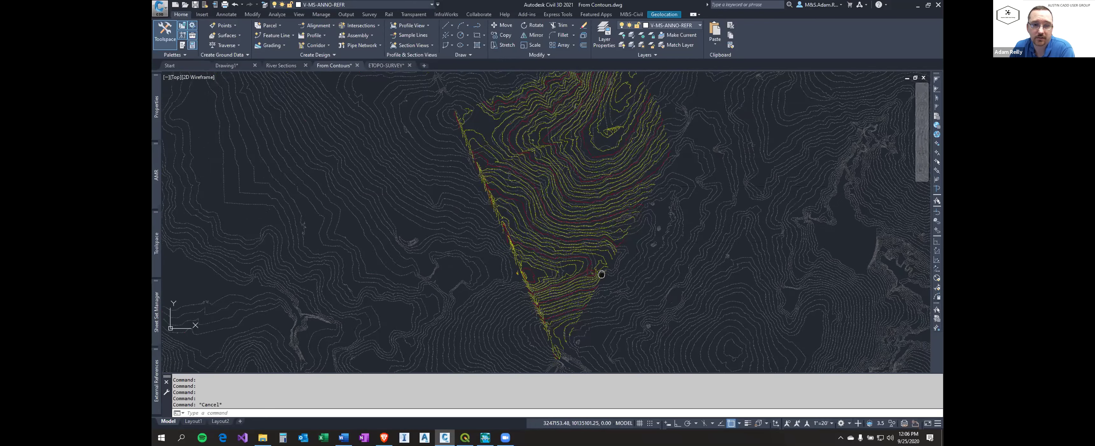
pyautogui.scroll(7, 502, 205)
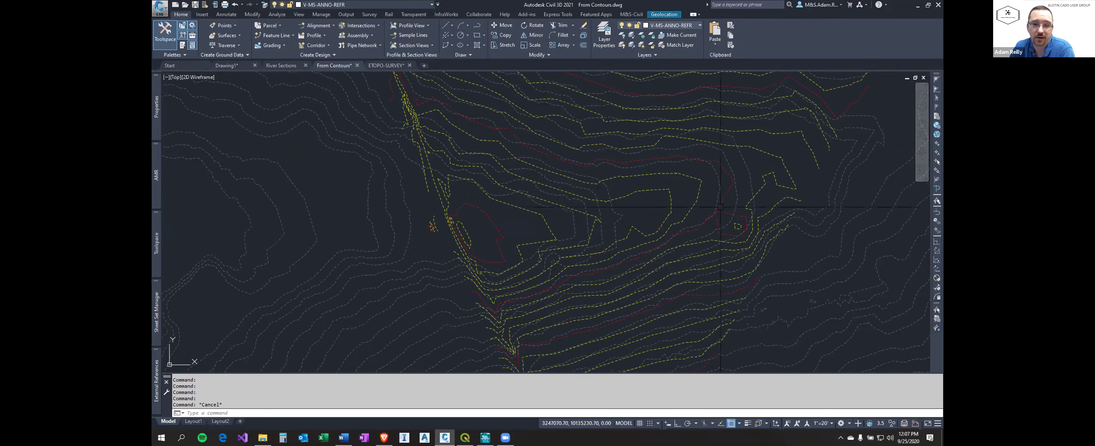
pyautogui.moveTo(724, 202); pyautogui.dragTo(598, 324, button='middle')
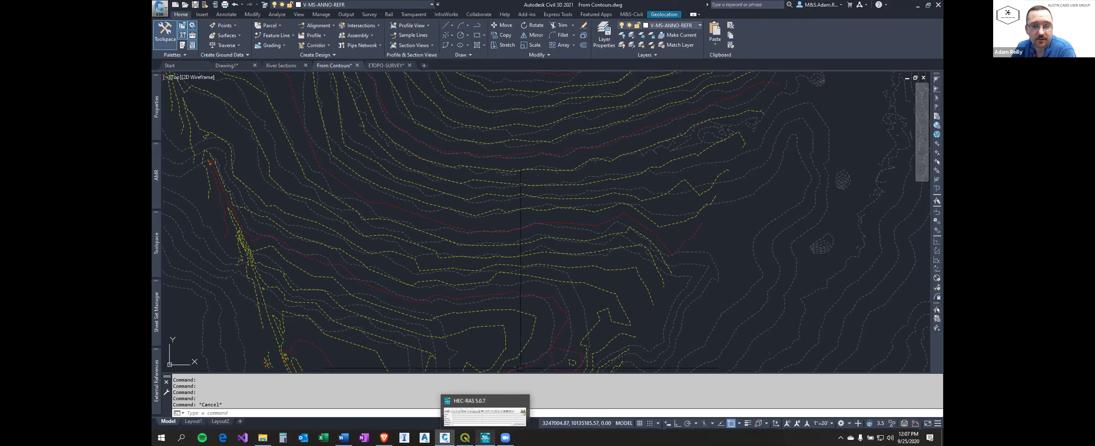
pyautogui.scroll(-6, 557, 237)
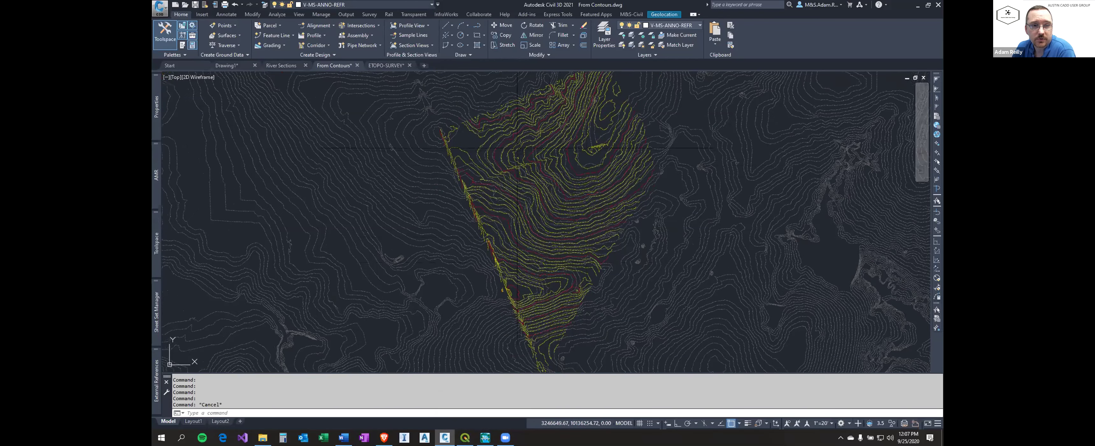
pyautogui.moveTo(556, 147); pyautogui.dragTo(556, 186, button='middle')
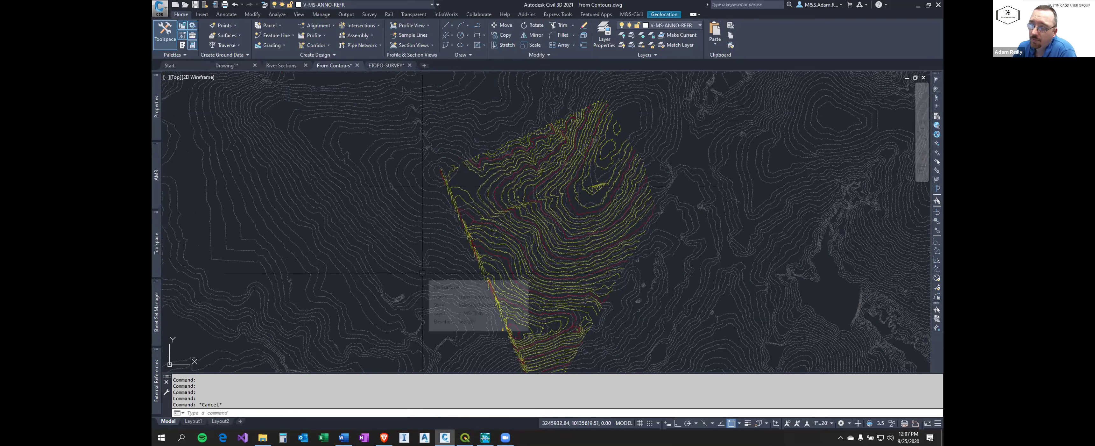
# Switch to HEC-RAS and create a project titled HEC-C3D in the C:\Civil 3D Projects\HEC-C3D\HECRAS folder, reusing the existing project entry.
pyautogui.click(485, 437)
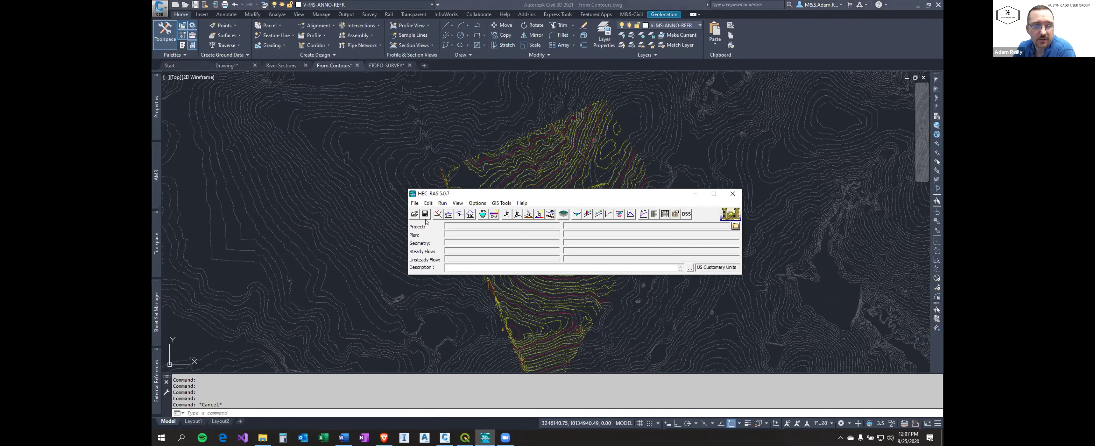
pyautogui.click(414, 203)
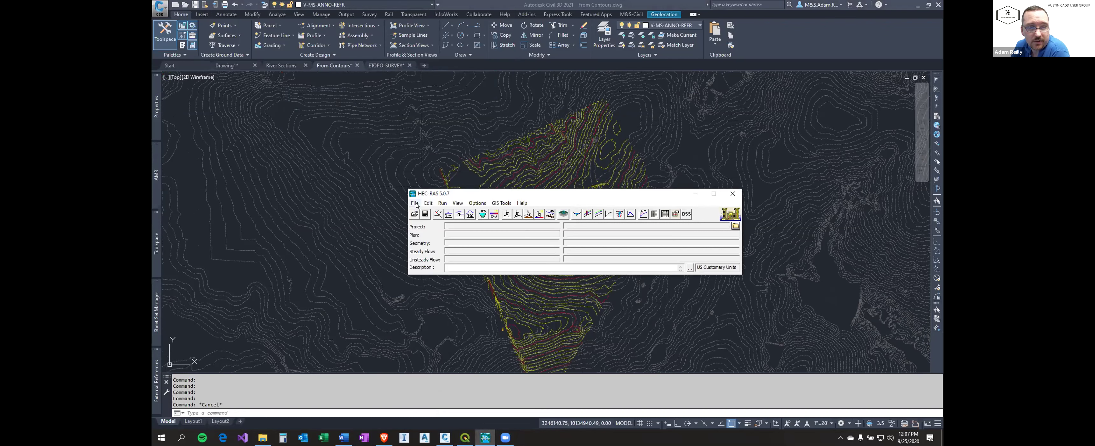
pyautogui.click(448, 211)
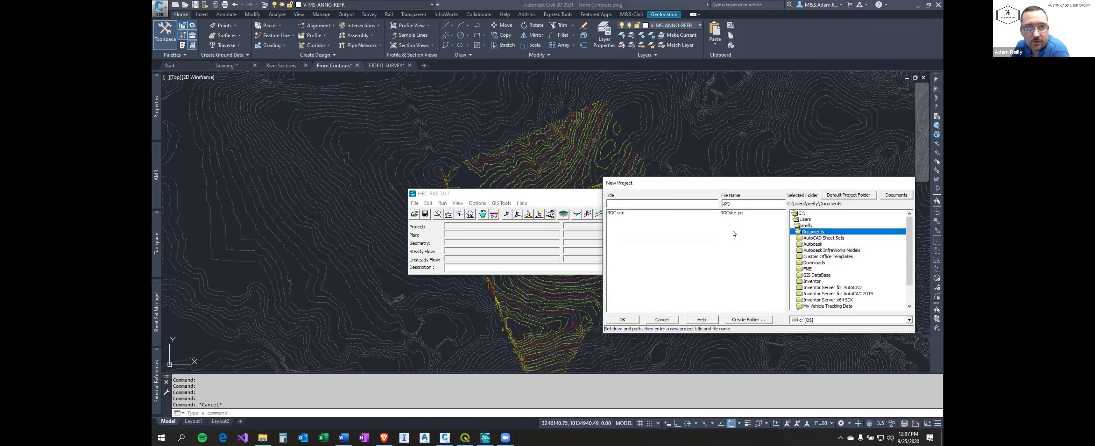
pyautogui.doubleClick(800, 214)
pyautogui.doubleClick(813, 251)
pyautogui.doubleClick(810, 226)
pyautogui.click(805, 238)
pyautogui.doubleClick(807, 245)
pyautogui.click(622, 214)
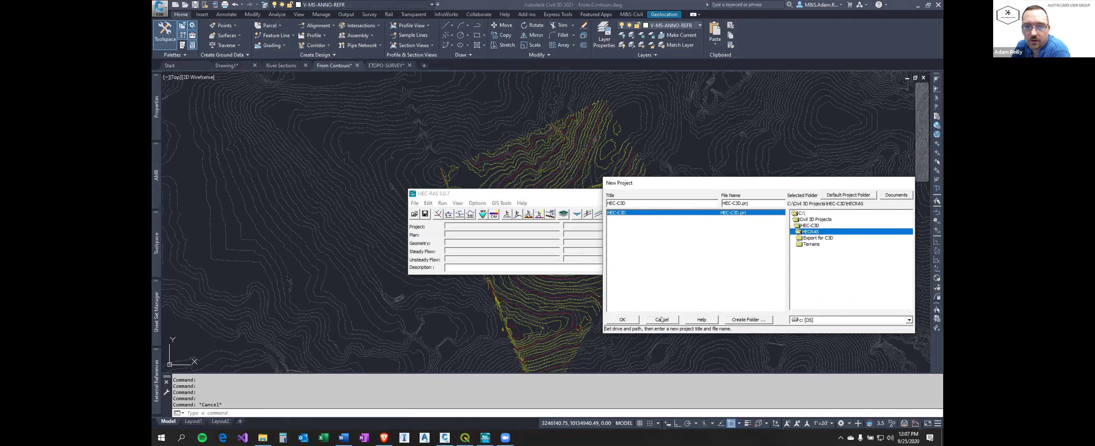
pyautogui.click(622, 319)
pyautogui.click(569, 242)
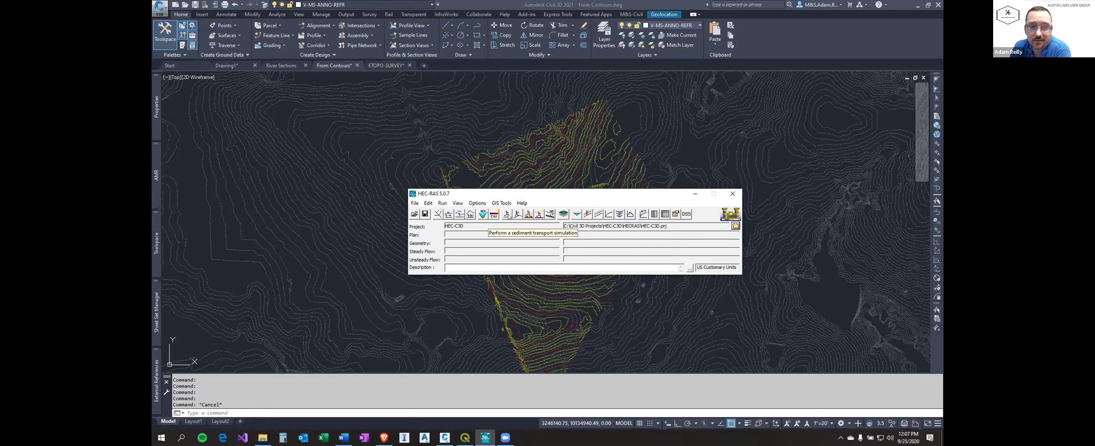
# Open RAS Mapper, hide all terrains and bring the whole Parcel_AR boundary into view.
pyautogui.click(500, 204)
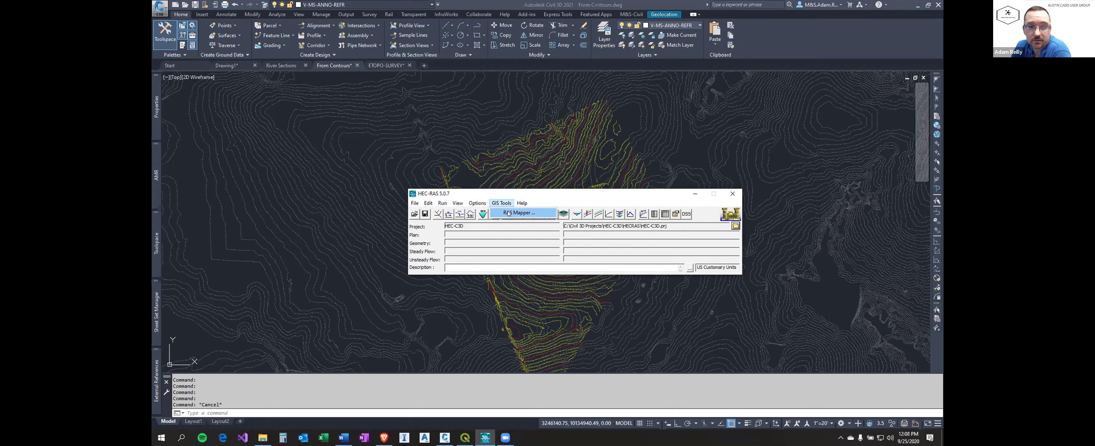
pyautogui.click(509, 213)
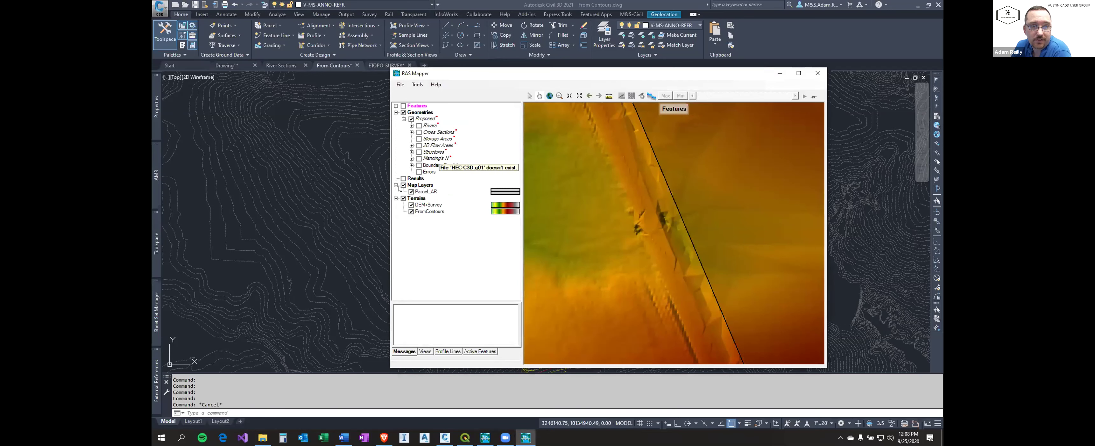
pyautogui.click(403, 198)
pyautogui.scroll(-4, 689, 184)
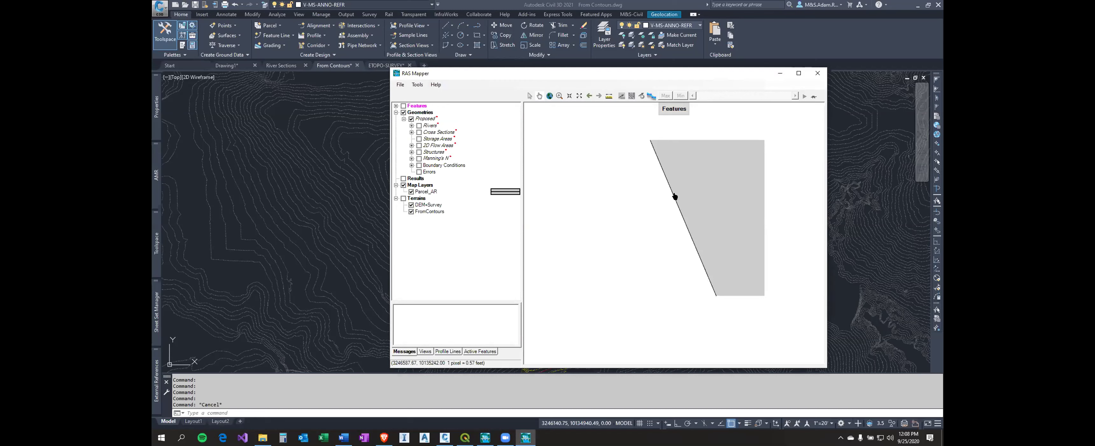
pyautogui.scroll(3, 687, 183)
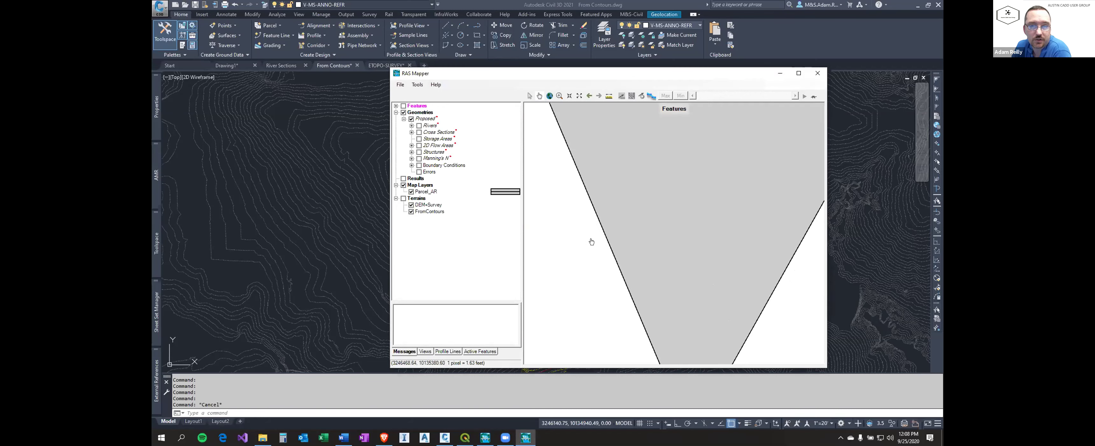
pyautogui.scroll(-4, 590, 239)
pyautogui.scroll(1, 564, 247)
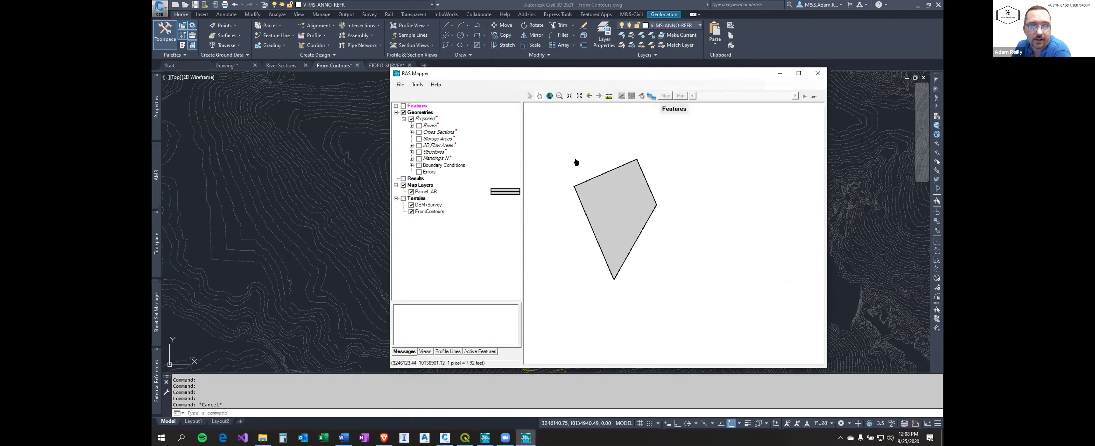
pyautogui.moveTo(576, 161); pyautogui.dragTo(603, 161)
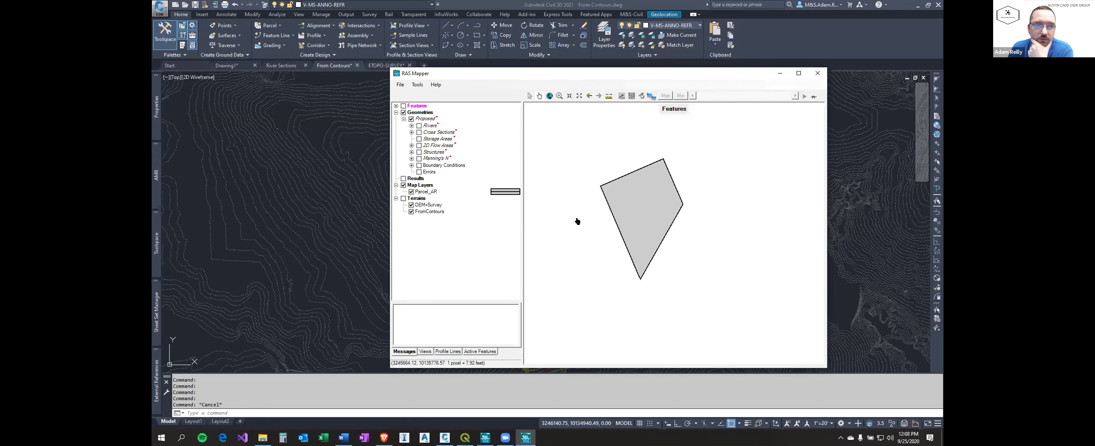
pyautogui.moveTo(627, 196); pyautogui.dragTo(644, 198)
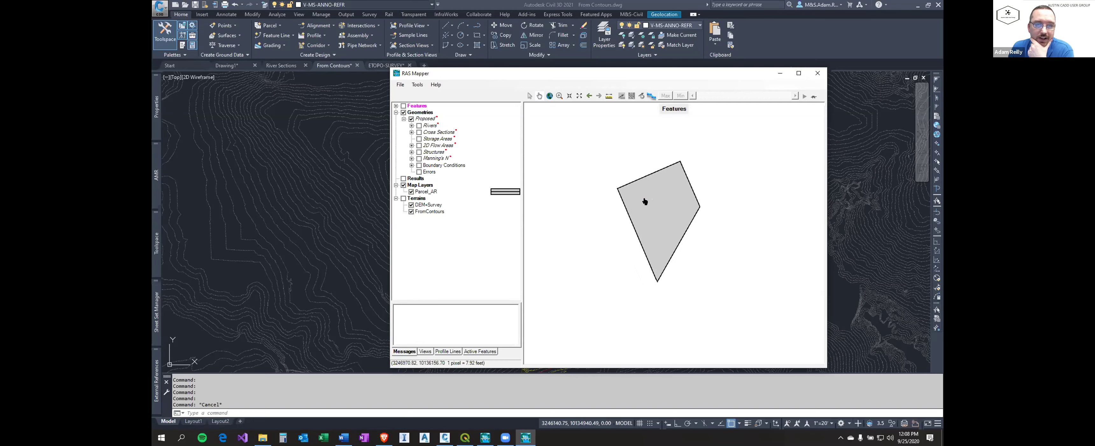
# Collapse the geometries, show the terrains again with only FromContours displayed, and examine it around the parcel's eastern corner.
pyautogui.click(395, 112)
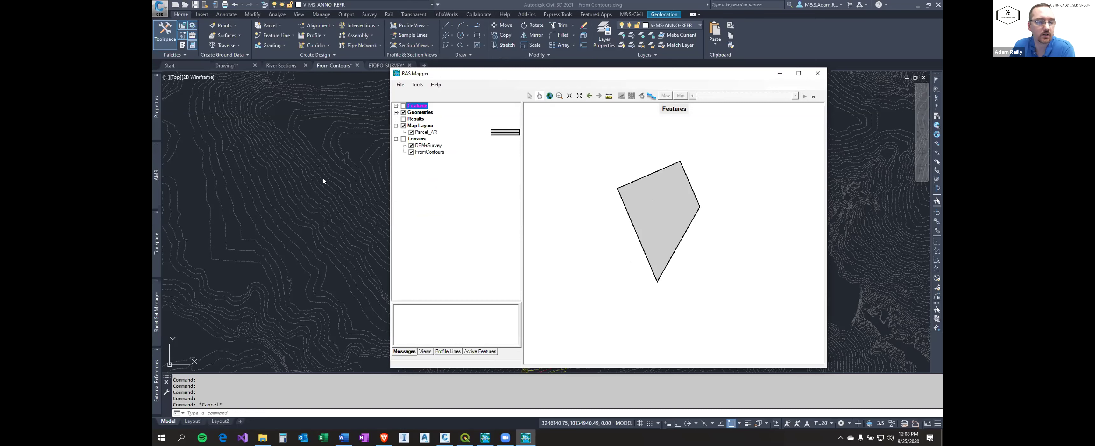
pyautogui.click(403, 140)
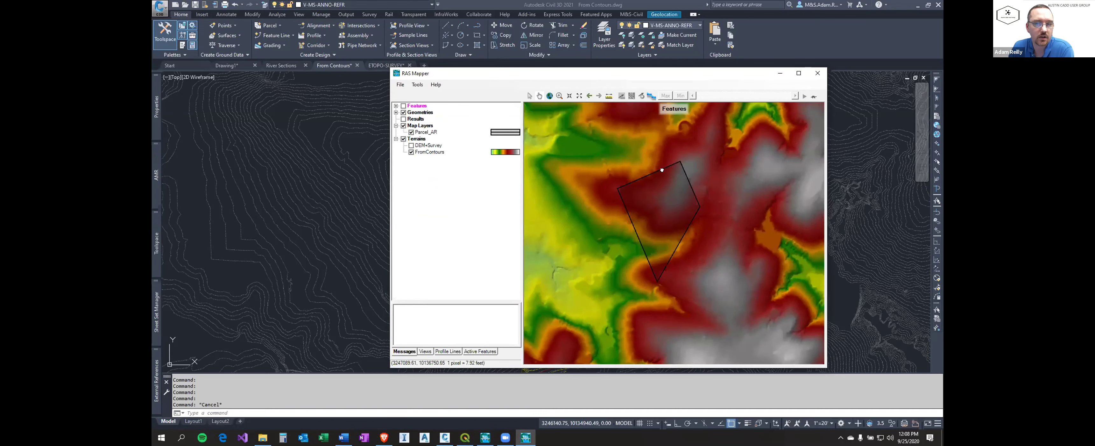
pyautogui.moveTo(661, 170); pyautogui.dragTo(638, 206)
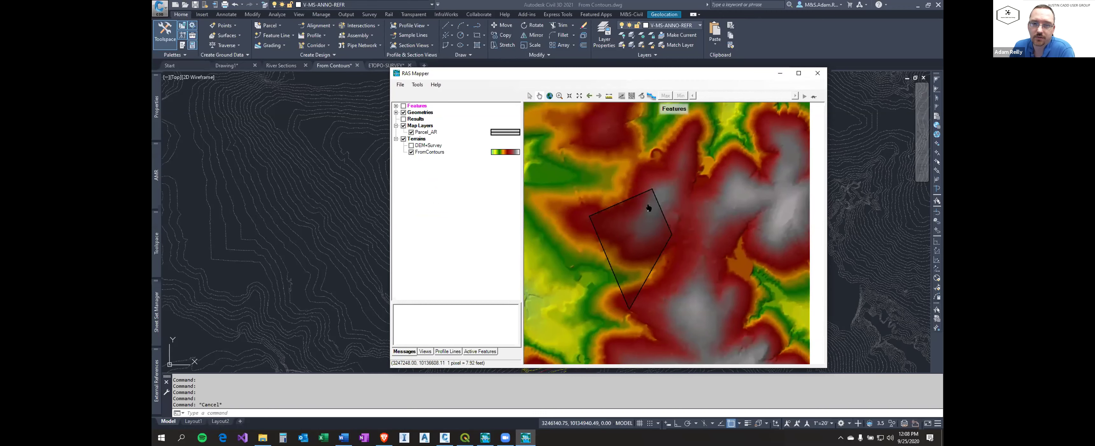
pyautogui.scroll(2, 663, 203)
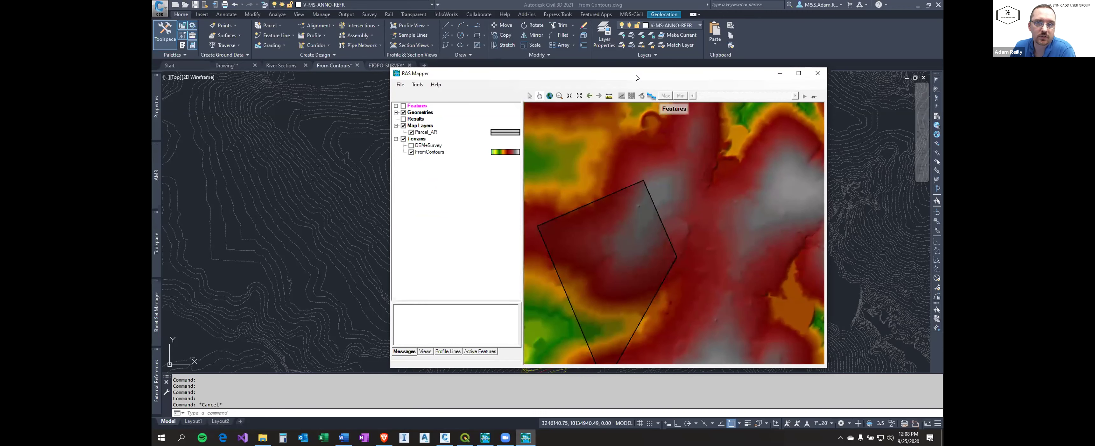
pyautogui.moveTo(636, 78); pyautogui.dragTo(619, 74)
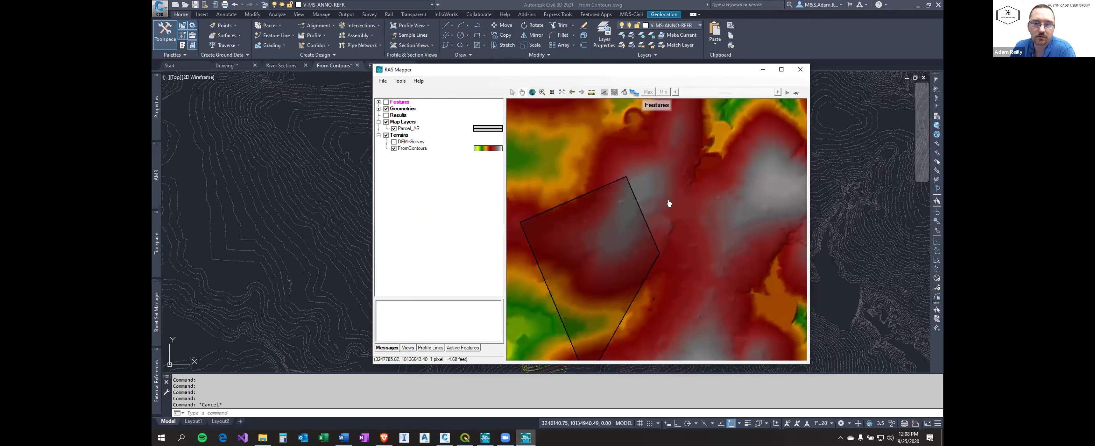
pyautogui.scroll(2, 655, 213)
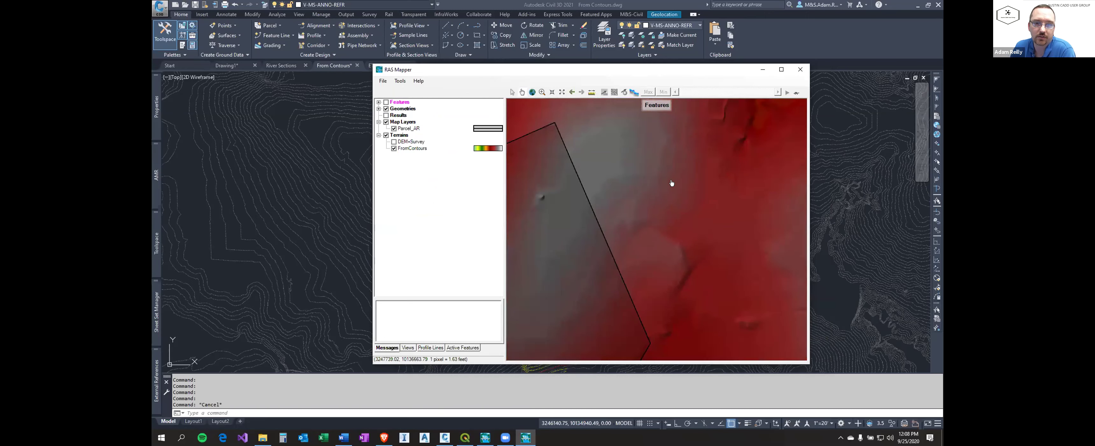
pyautogui.moveTo(697, 242); pyautogui.dragTo(702, 194)
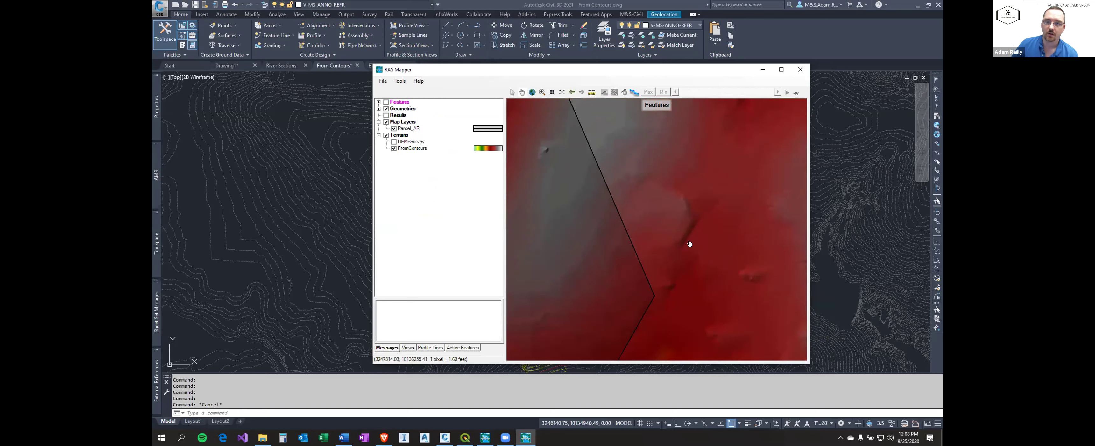
# Start a new RAS terrain and browse for its input raster files in the DEM Data\Exported from C3D folder.
pyautogui.rightClick(399, 136)
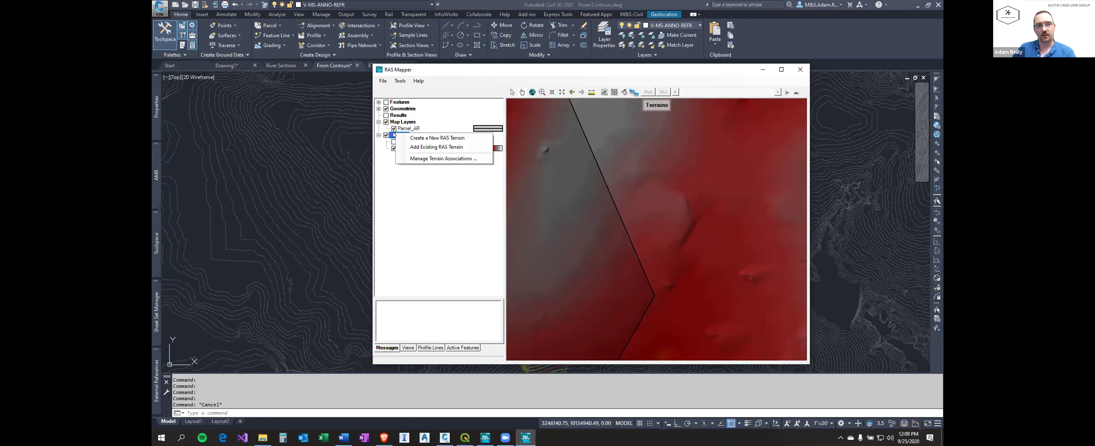
pyautogui.click(429, 139)
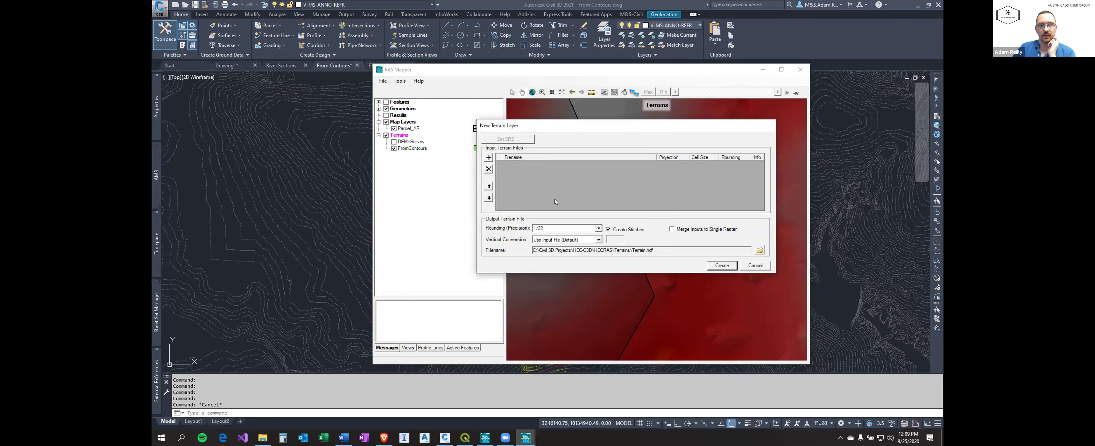
pyautogui.click(488, 157)
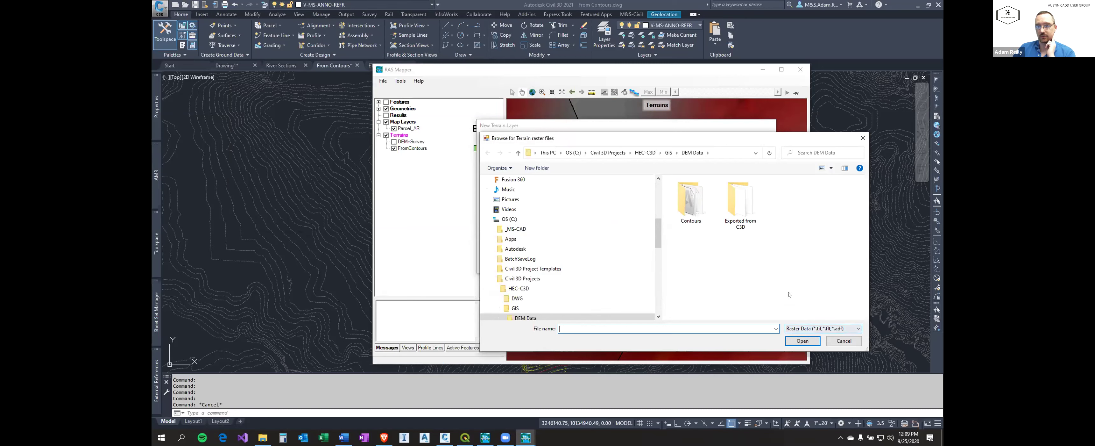
pyautogui.doubleClick(741, 217)
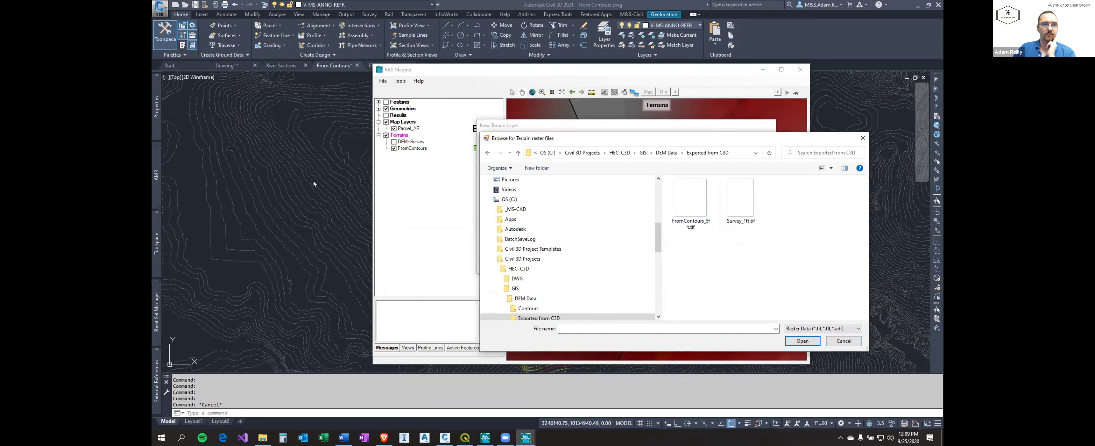
# Switch to Civil 3D and start a DEM export of the From Contours surface in the From Contours drawing.
pyautogui.click(445, 437)
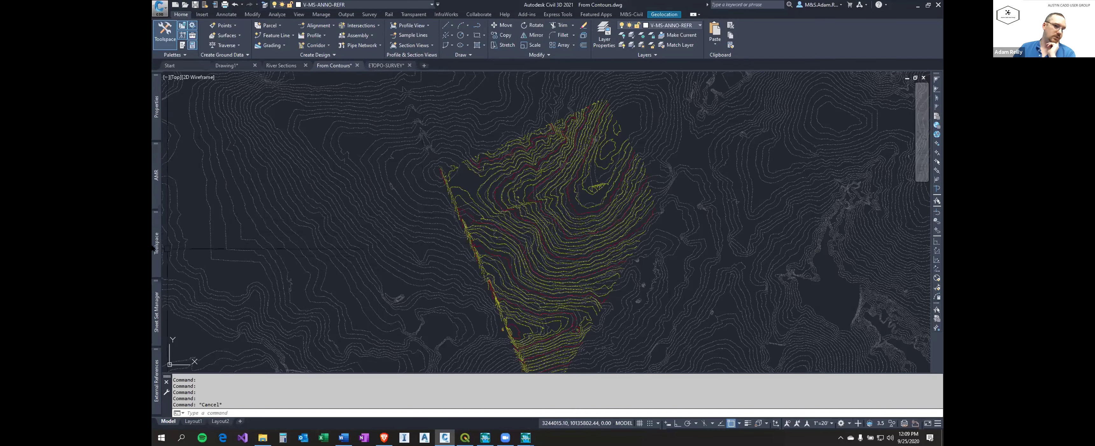
pyautogui.moveTo(156, 242)
pyautogui.scroll(1, 238, 203)
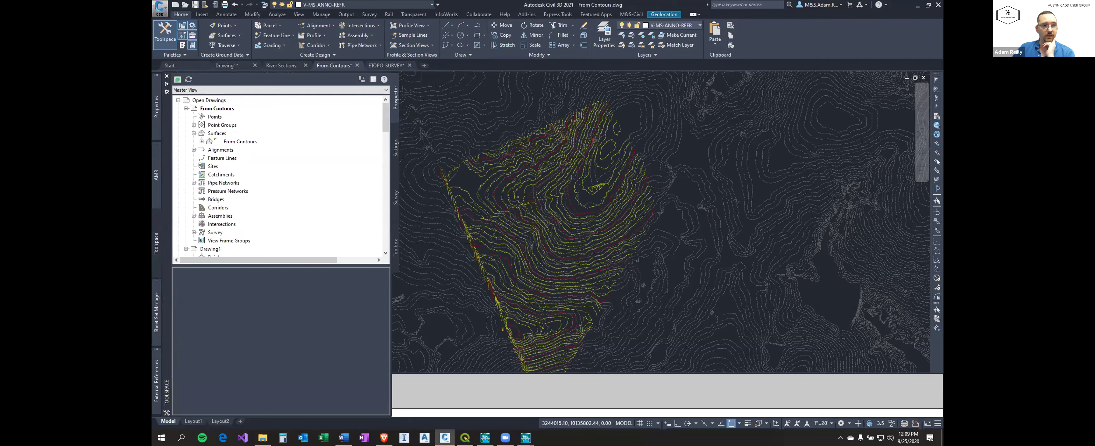
pyautogui.rightClick(235, 142)
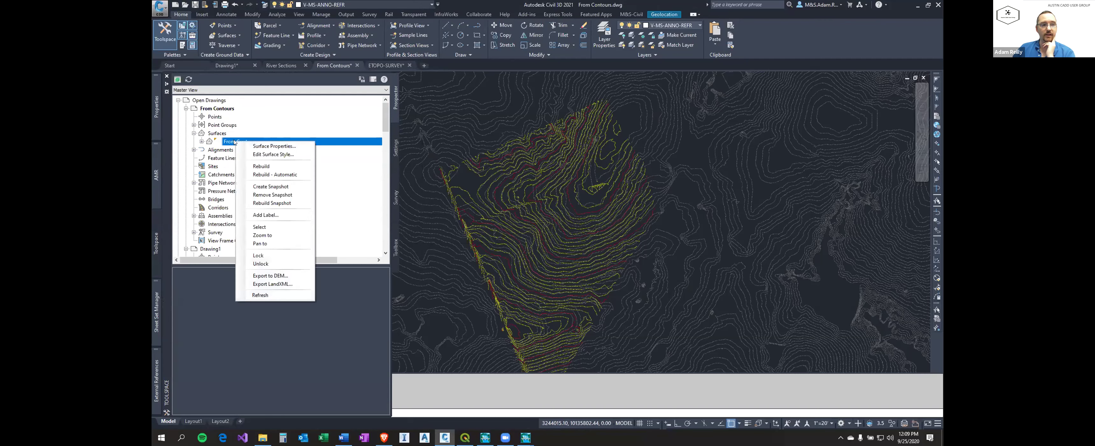
pyautogui.click(289, 275)
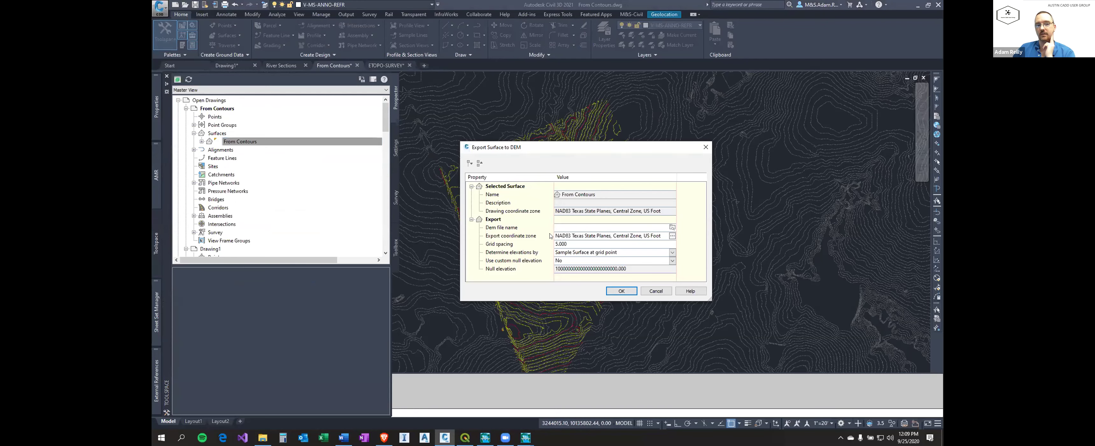
# Set the DEM output to a GeoTIFF named From Contours_10ft.tif in the Exported from C3D folder.
pyautogui.click(671, 228)
pyautogui.doubleClick(484, 158)
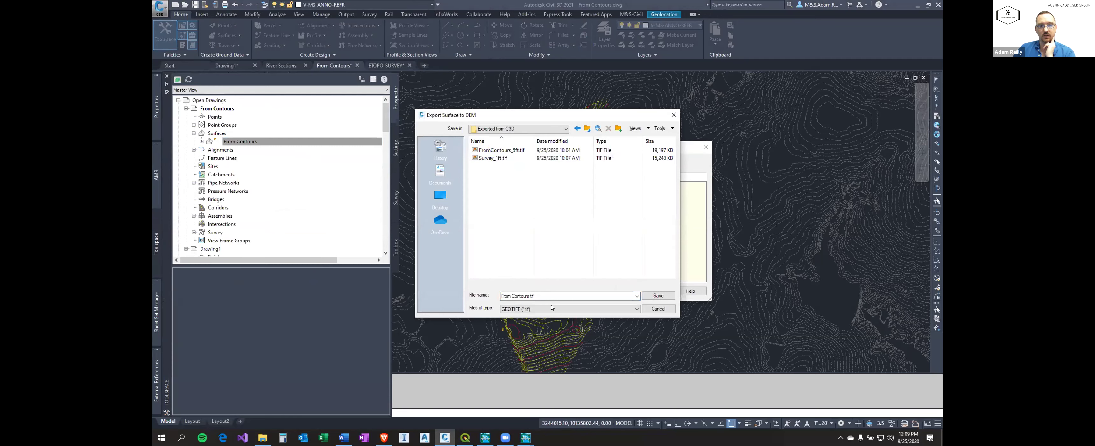
pyautogui.click(531, 295)
pyautogui.click(529, 295)
pyautogui.write('_10ft')
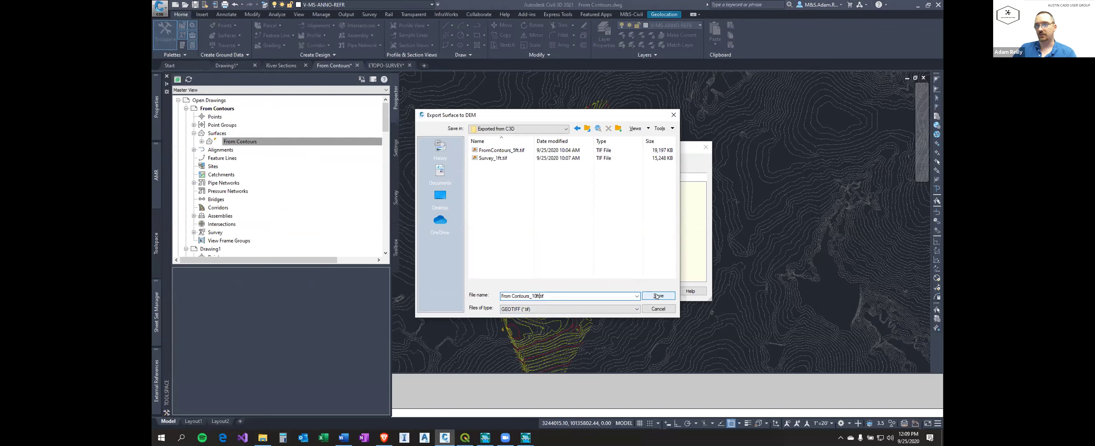
pyautogui.click(658, 295)
# Set the DEM grid spacing to 10 and run the export of the From Contours surface.
pyautogui.click(574, 246)
pyautogui.write('10')
pyautogui.press('Return')
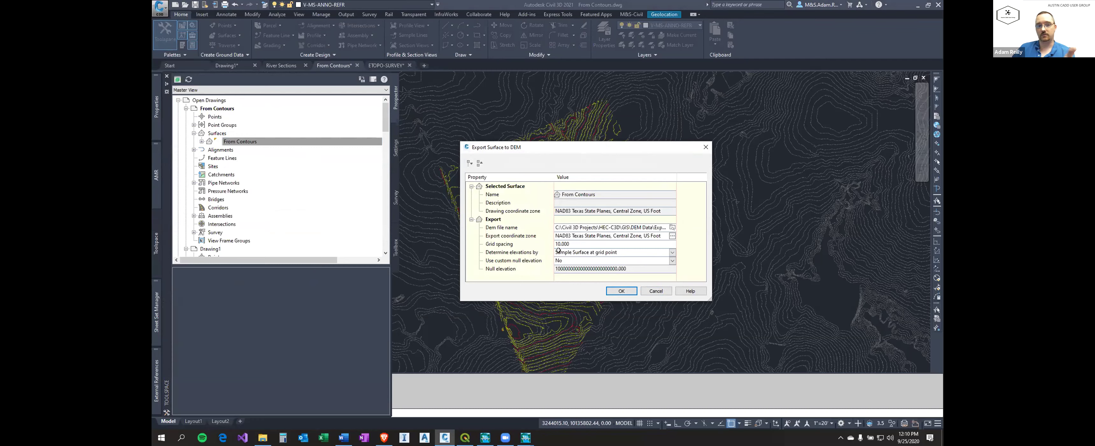
pyautogui.click(621, 291)
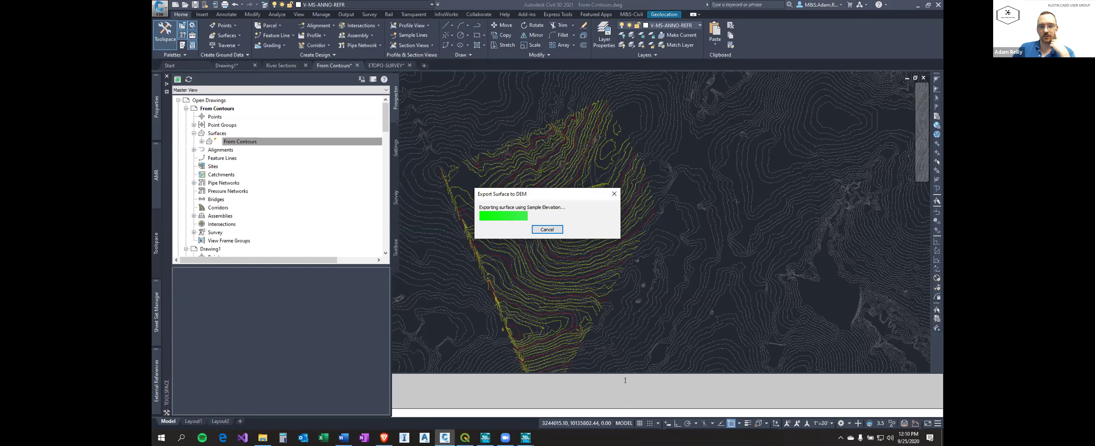
# Switch back to the New Terrain Layer dialog in RAS Mapper and add FromContours_5ft.tif as the input terrain file.
pyautogui.moveTo(525, 437)
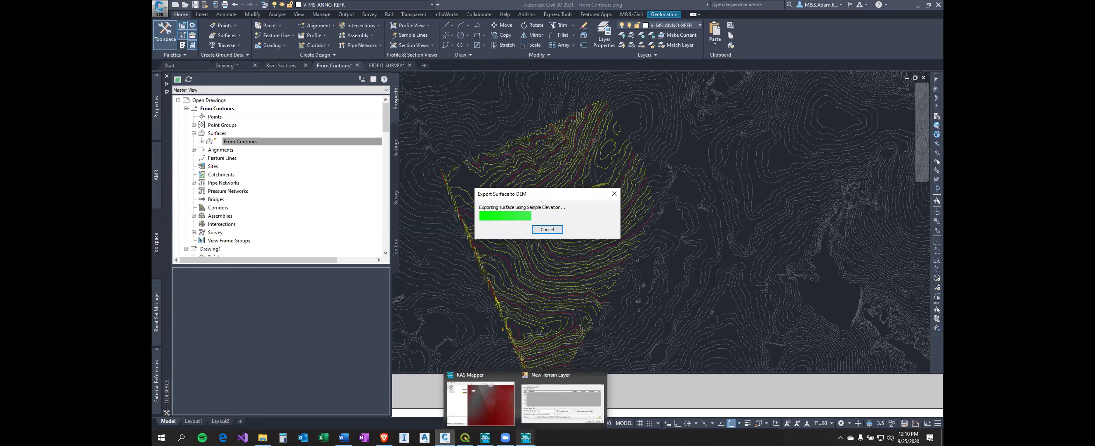
pyautogui.click(563, 401)
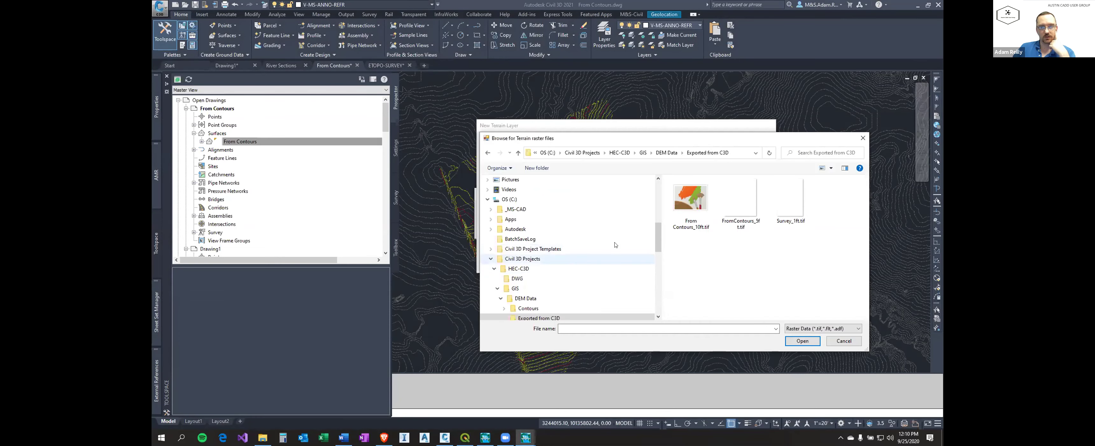
pyautogui.click(739, 203)
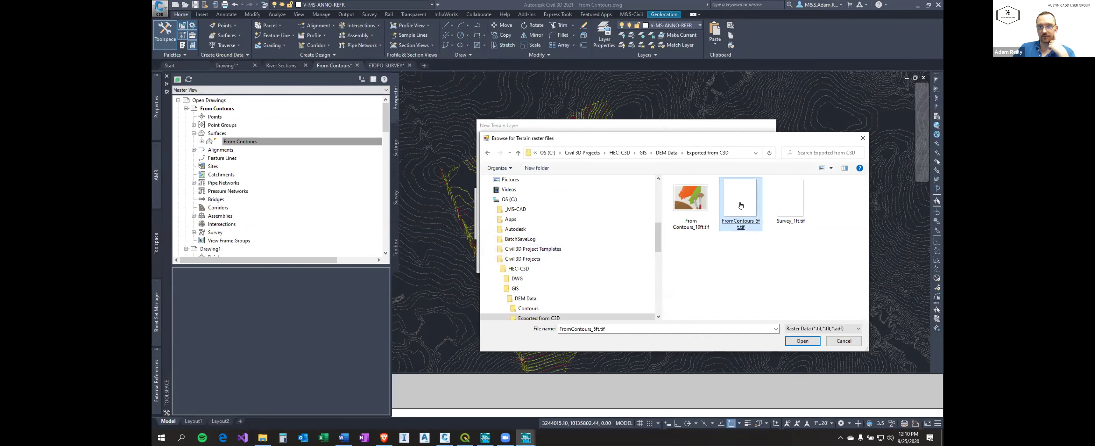
pyautogui.doubleClick(729, 204)
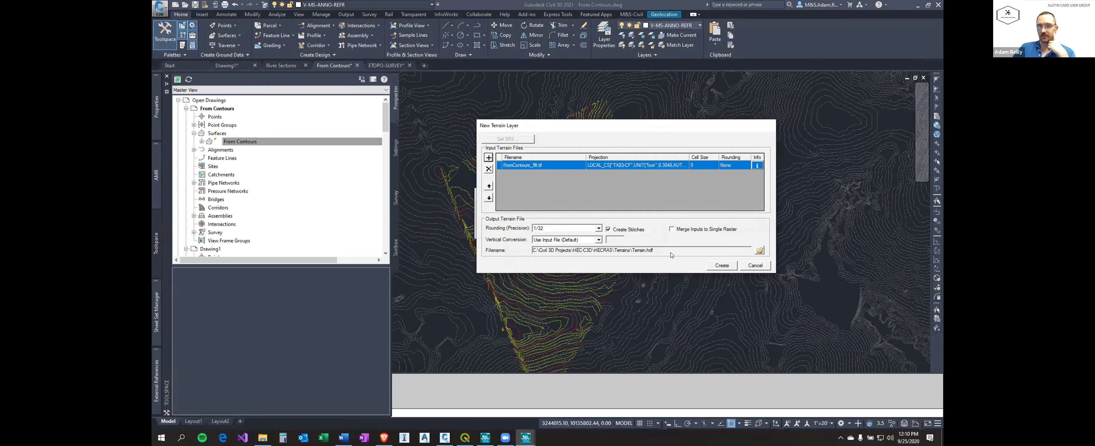
# Name the output terrain Contours_5ft in the HECRAS\Terrains folder and create it.
pyautogui.click(760, 250)
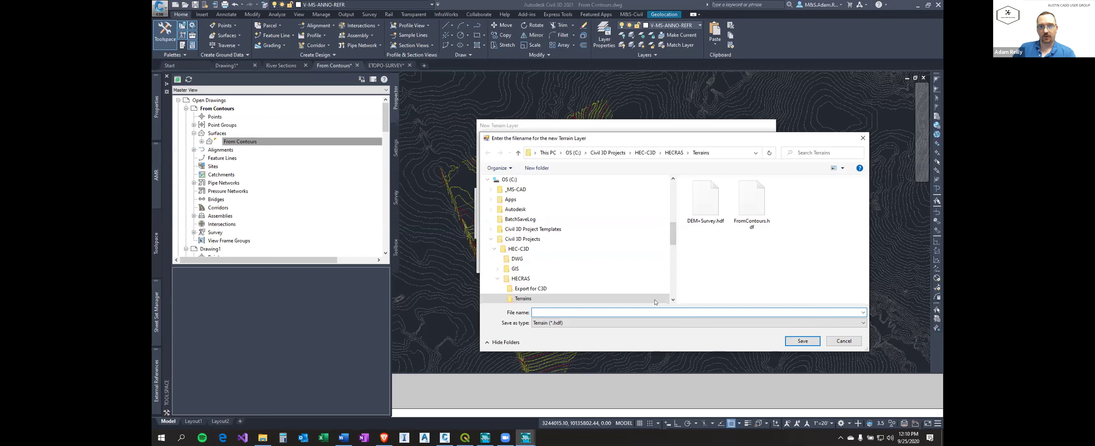
pyautogui.write('Contours_5ft')
pyautogui.press('Return')
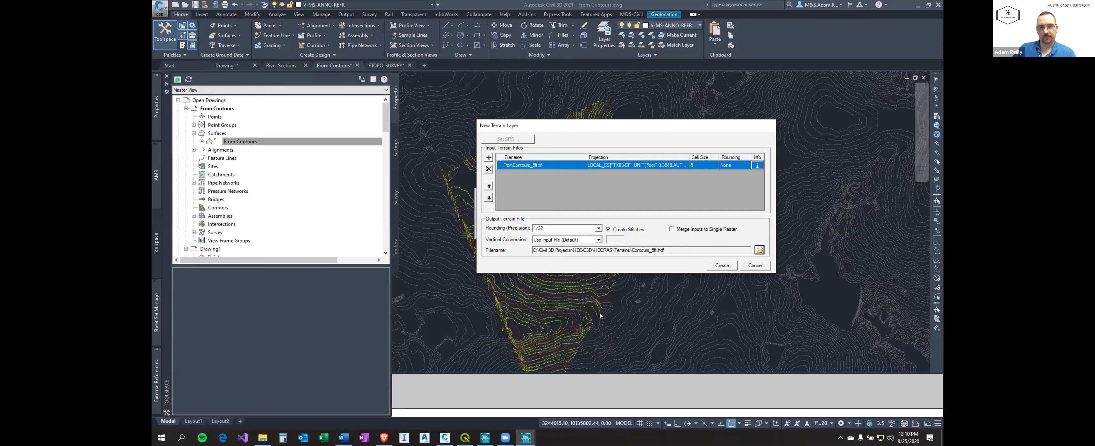
pyautogui.click(723, 265)
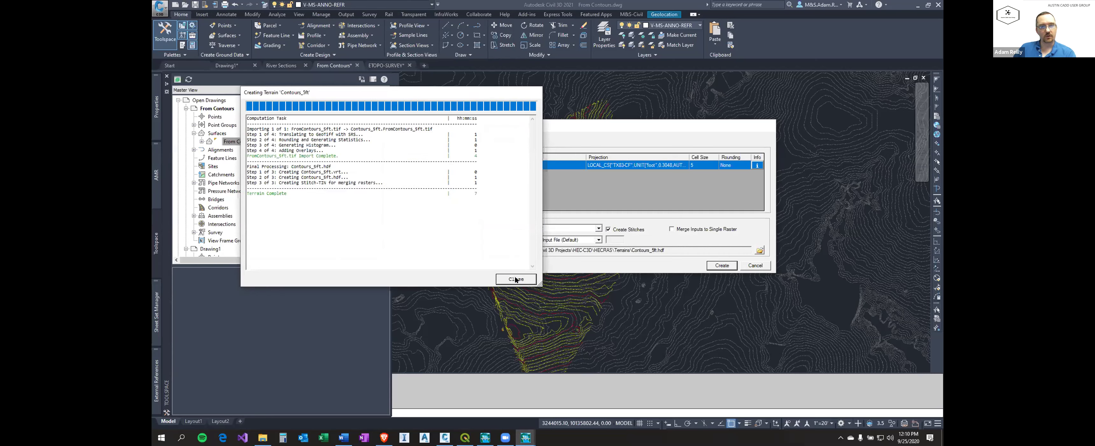
pyautogui.click(516, 279)
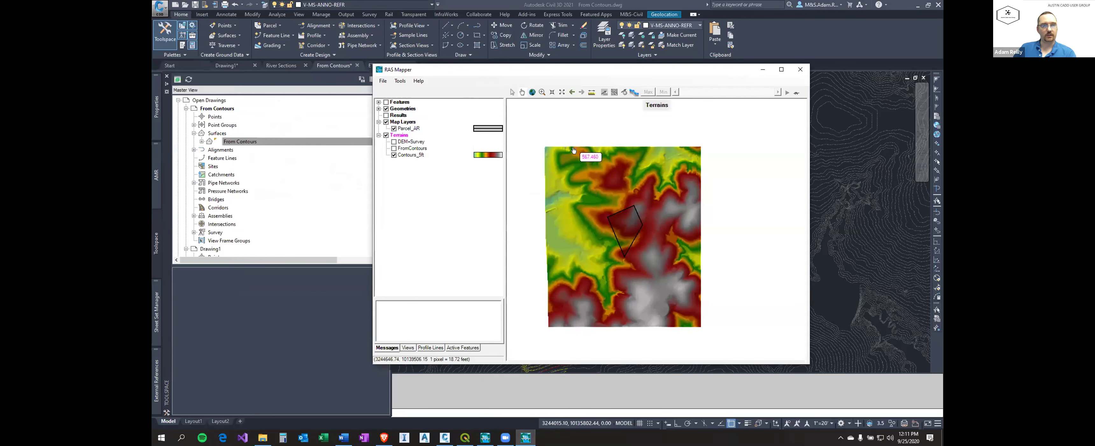
# Maximize RAS Mapper, select the Contours_5ft terrain and examine its elevations across the Parcel_AR boundary.
pyautogui.click(780, 72)
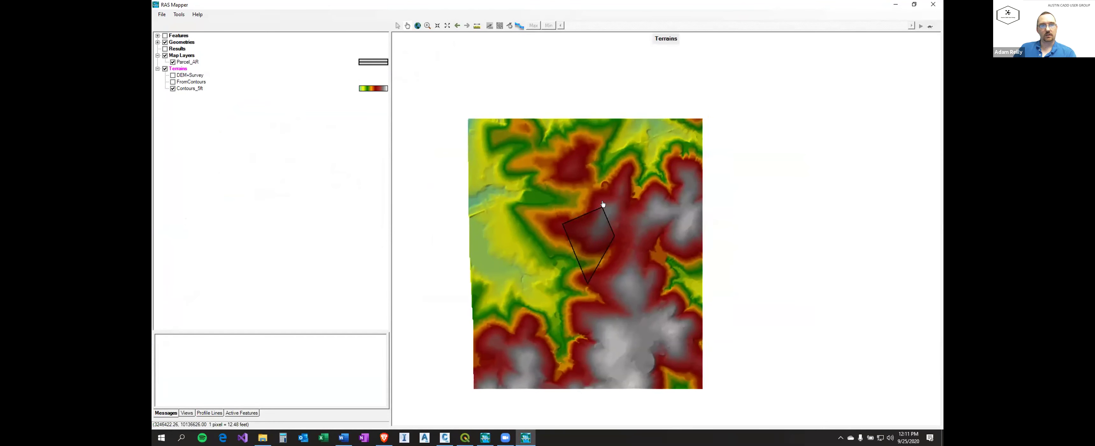
pyautogui.click(199, 88)
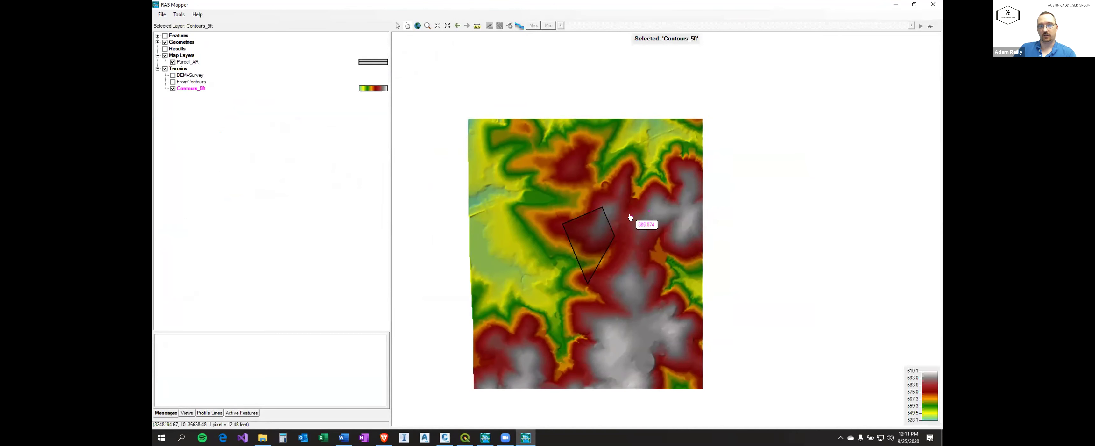
pyautogui.scroll(4, 615, 228)
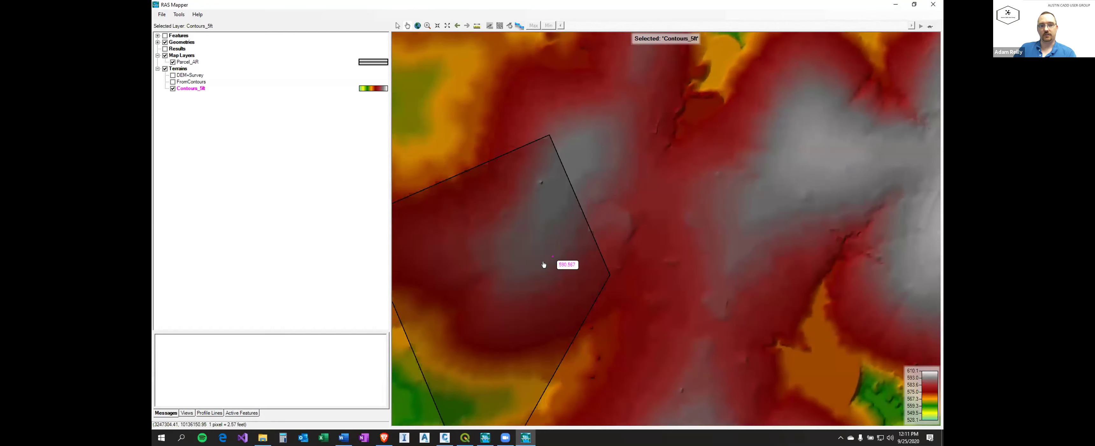
pyautogui.moveTo(553, 260); pyautogui.dragTo(682, 209)
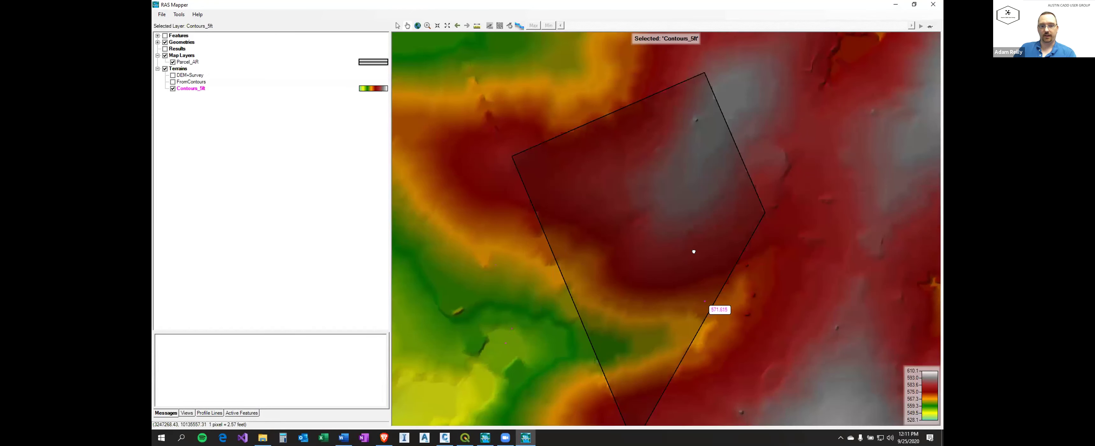
pyautogui.scroll(-2, 694, 247)
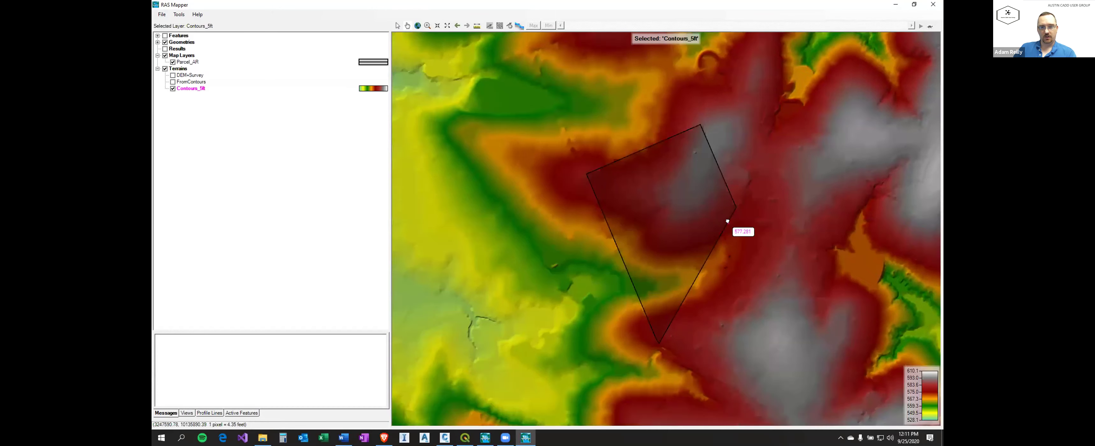
pyautogui.moveTo(740, 233); pyautogui.dragTo(694, 264)
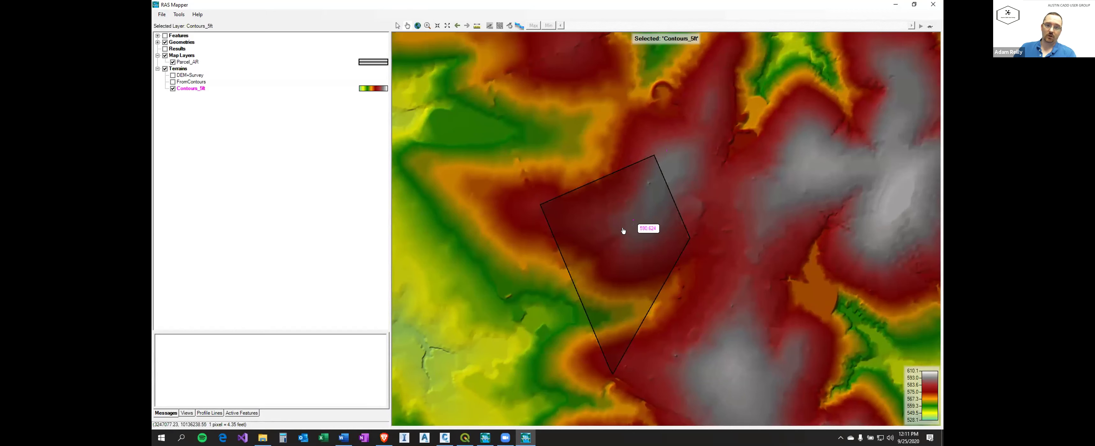
pyautogui.scroll(1, 585, 300)
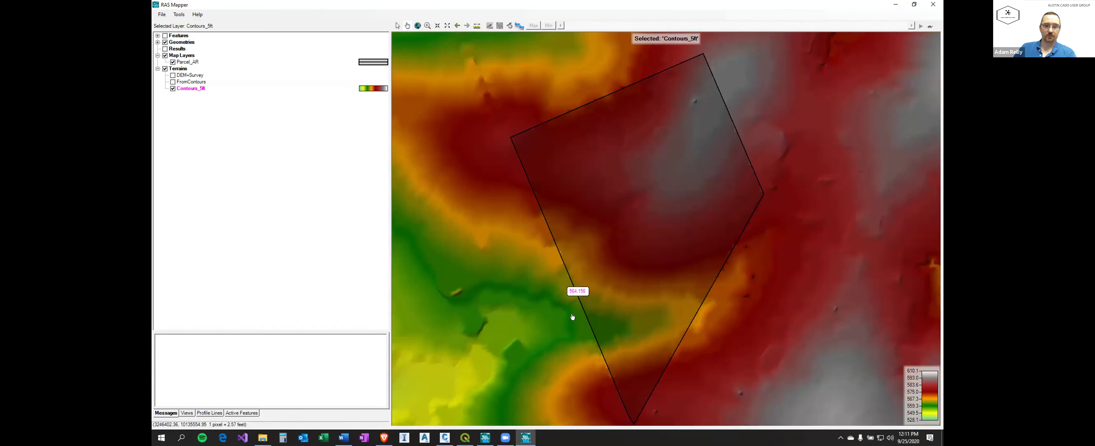
pyautogui.scroll(1, 582, 340)
pyautogui.scroll(-1, 550, 228)
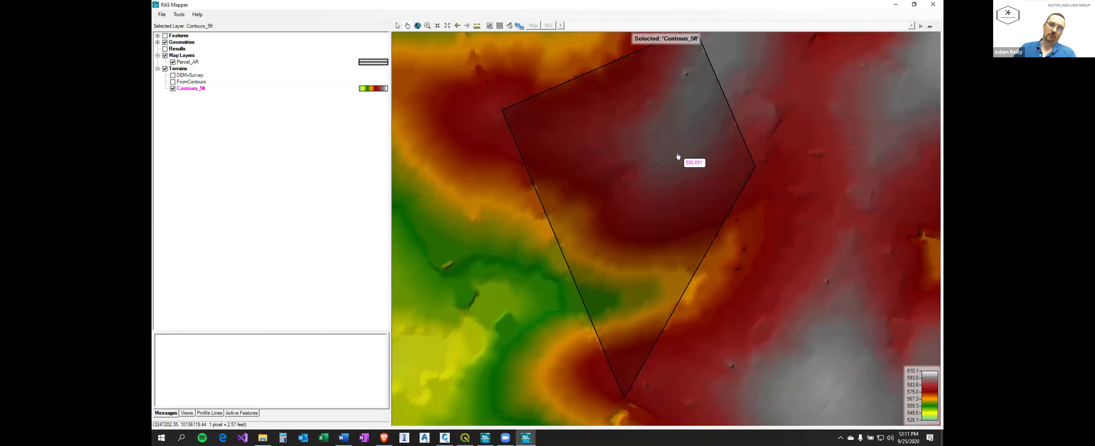
# Inspect the Contours_5ft terrain up close inside the parcel and just beyond its southeastern edge.
pyautogui.scroll(1, 677, 156)
pyautogui.scroll(1, 659, 180)
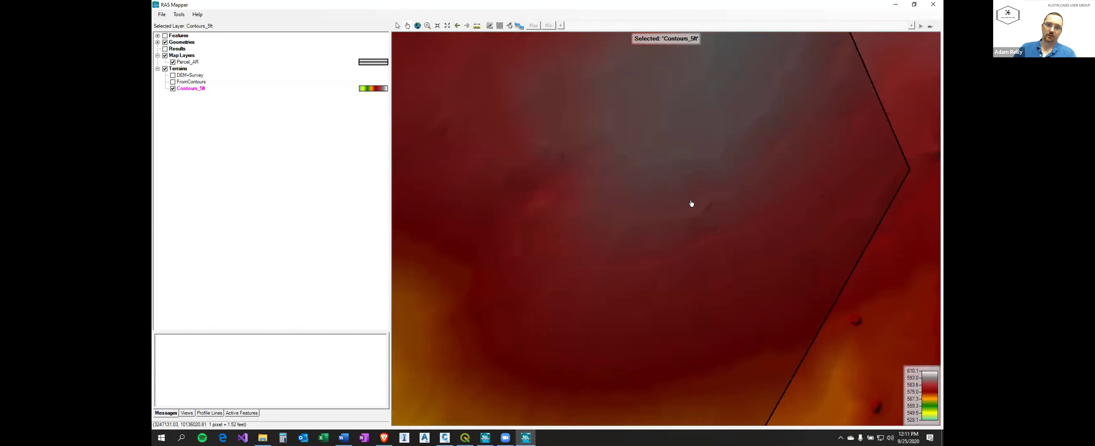
pyautogui.moveTo(862, 324); pyautogui.dragTo(631, 242)
pyautogui.moveTo(781, 335); pyautogui.dragTo(731, 248)
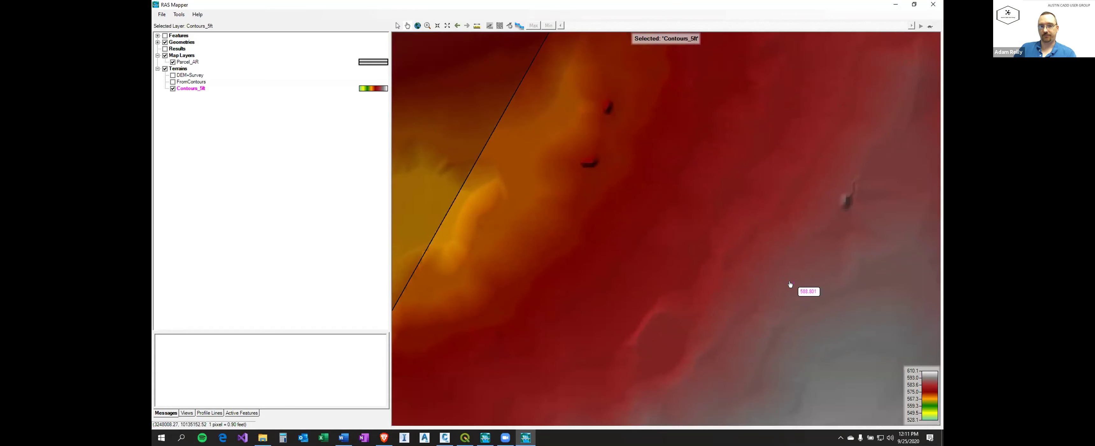
pyautogui.scroll(-1, 790, 289)
pyautogui.moveTo(760, 184); pyautogui.dragTo(713, 269)
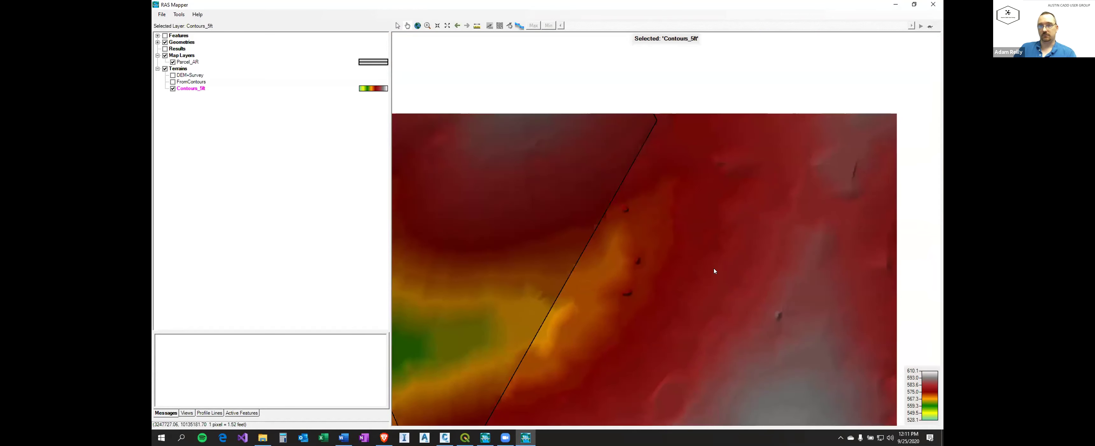
pyautogui.scroll(-1, 711, 177)
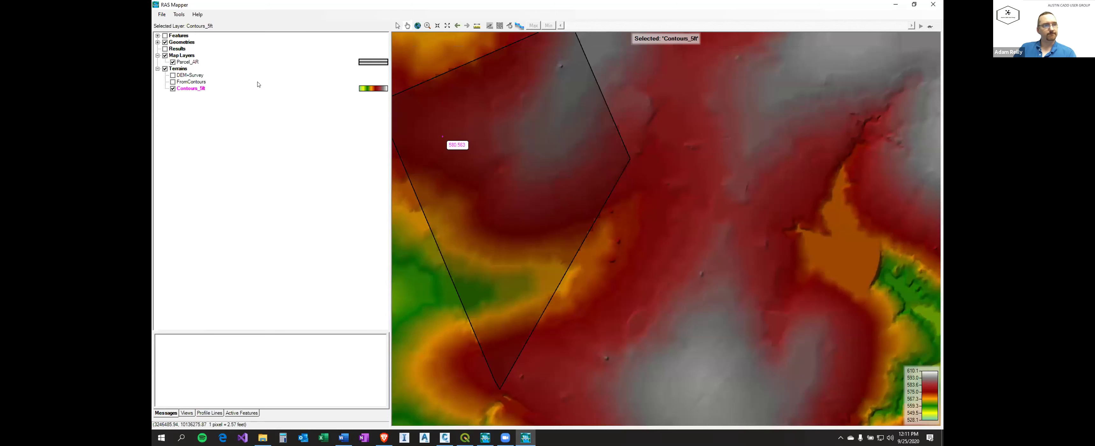
# Hide the Contours_5ft terrain and bring the whole Parcel_AR polygon into view.
pyautogui.click(174, 89)
pyautogui.moveTo(653, 181); pyautogui.dragTo(725, 196)
pyautogui.scroll(-2, 726, 192)
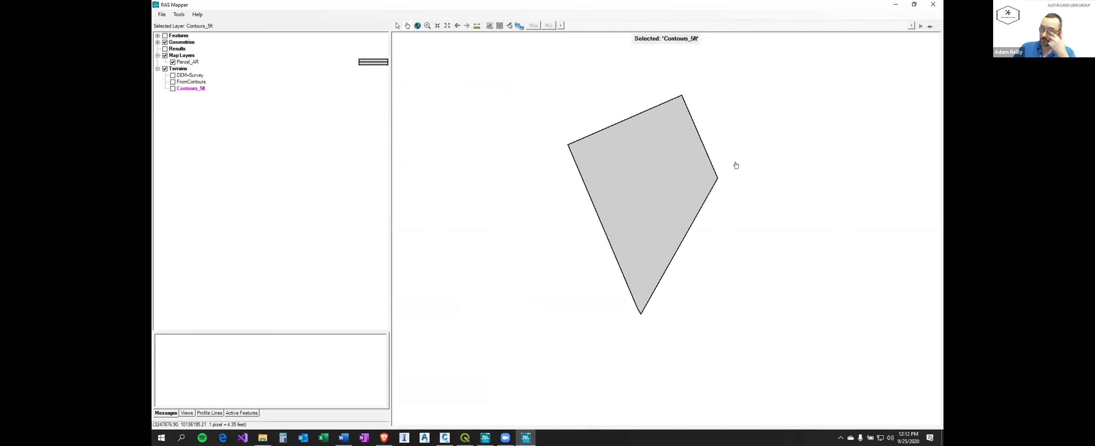
pyautogui.moveTo(753, 162); pyautogui.dragTo(739, 166)
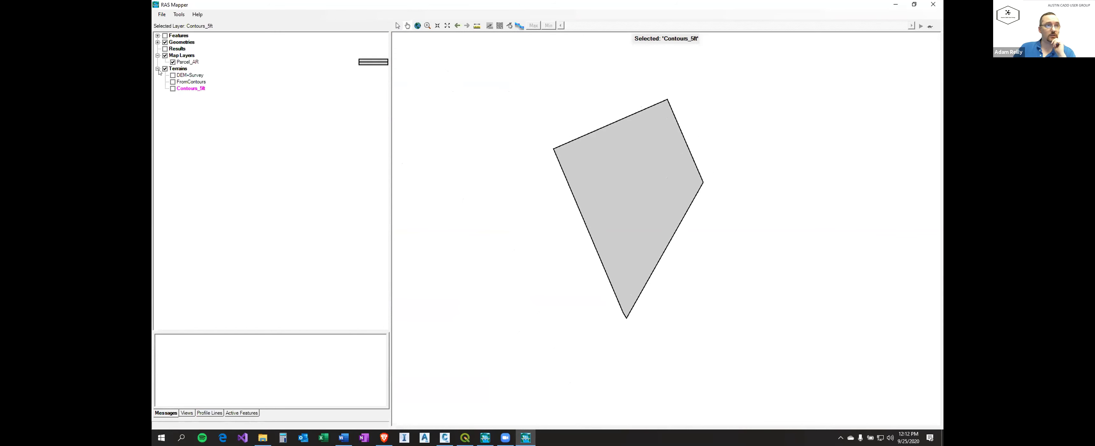
# Start another new RAS terrain and add Survey_1ft.tif from the Exported from C3D folder as an input terrain file.
pyautogui.rightClick(180, 70)
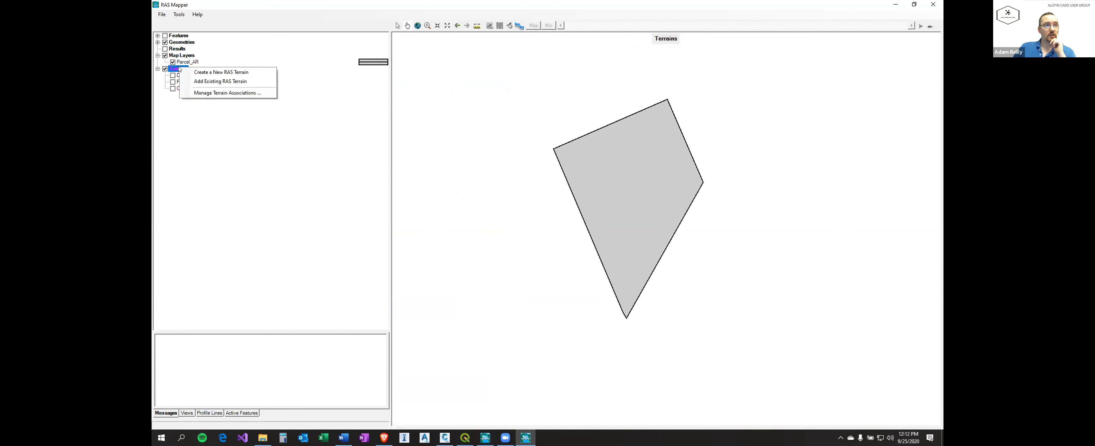
pyautogui.click(204, 72)
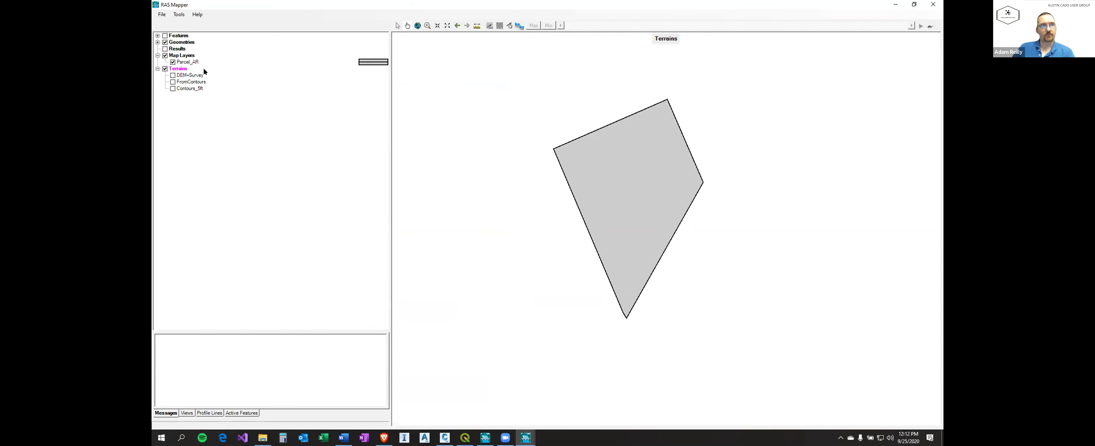
pyautogui.moveTo(333, 105); pyautogui.dragTo(509, 142)
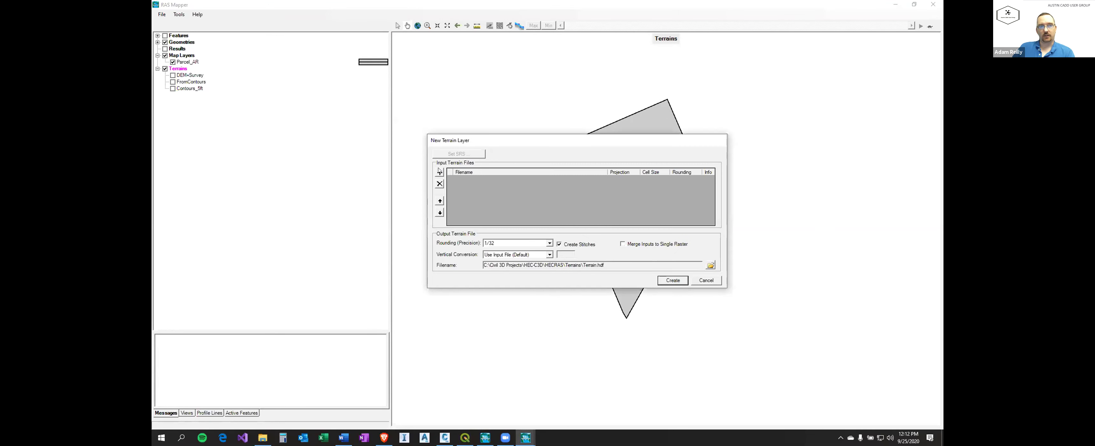
pyautogui.click(439, 172)
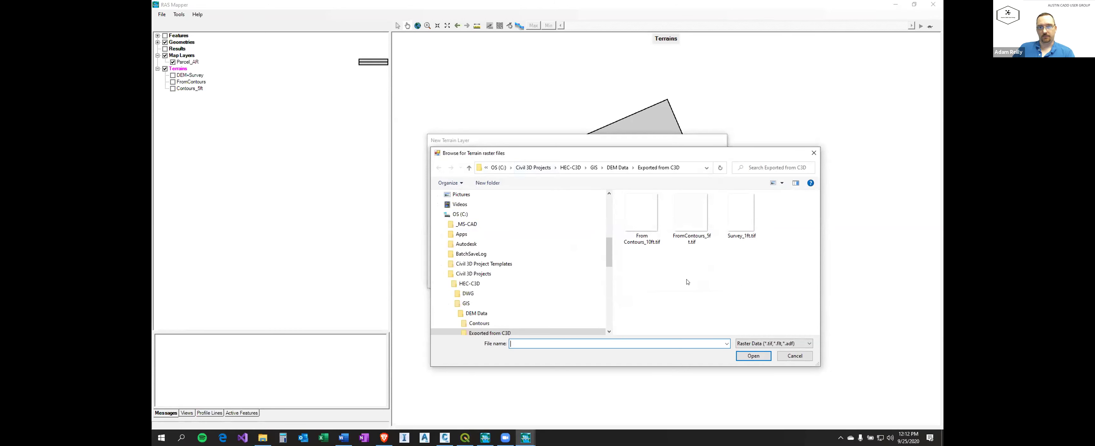
pyautogui.doubleClick(742, 217)
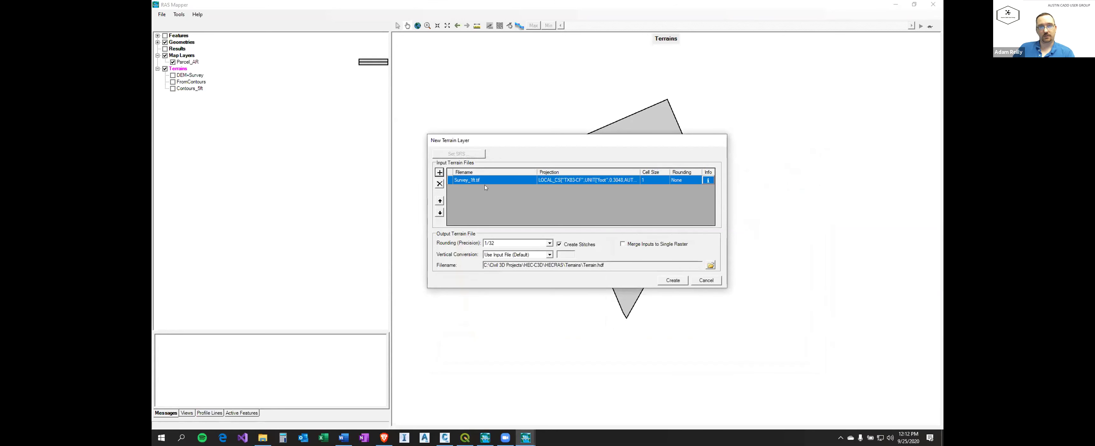
# Add the four stratmap17-1m DEM tiles below Survey_1ft.tif as input files and create the terrain as DEM_Survey in the Terrains folder.
pyautogui.click(439, 172)
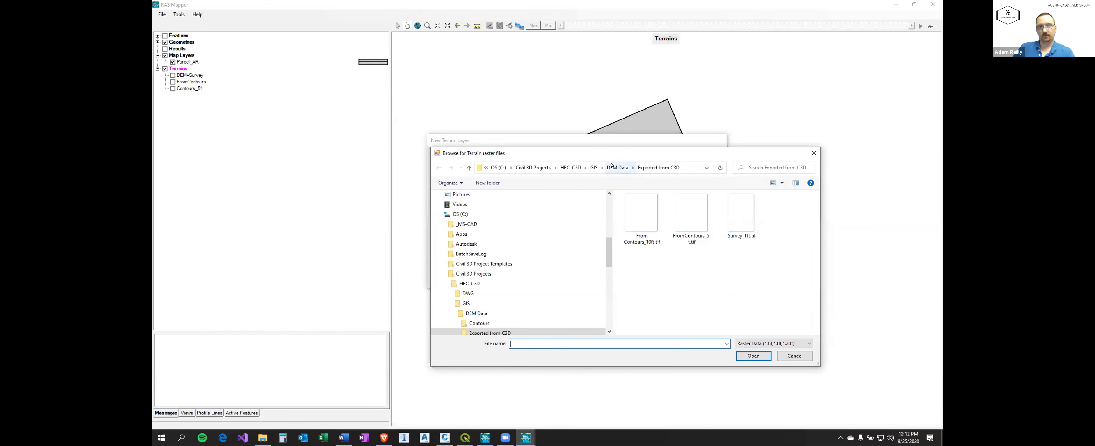
pyautogui.click(616, 167)
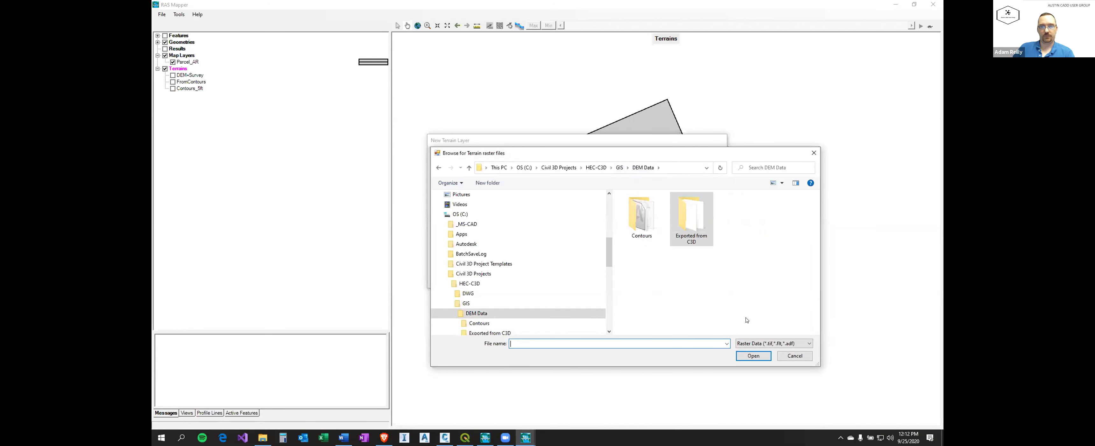
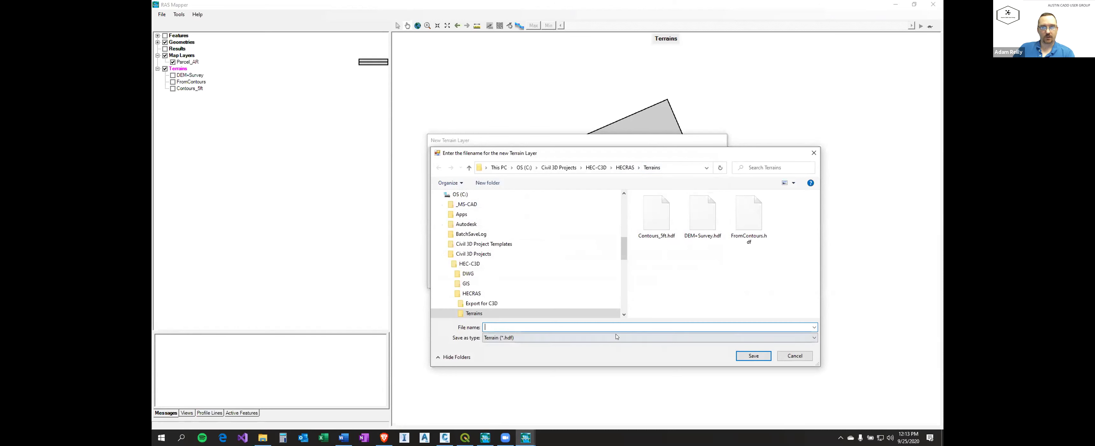
pyautogui.write('DE')
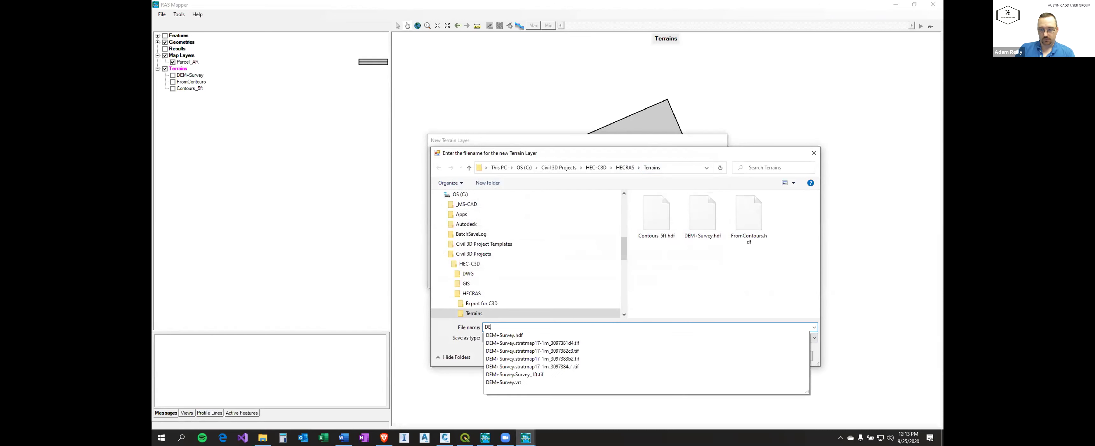
pyautogui.write('M_Survey')
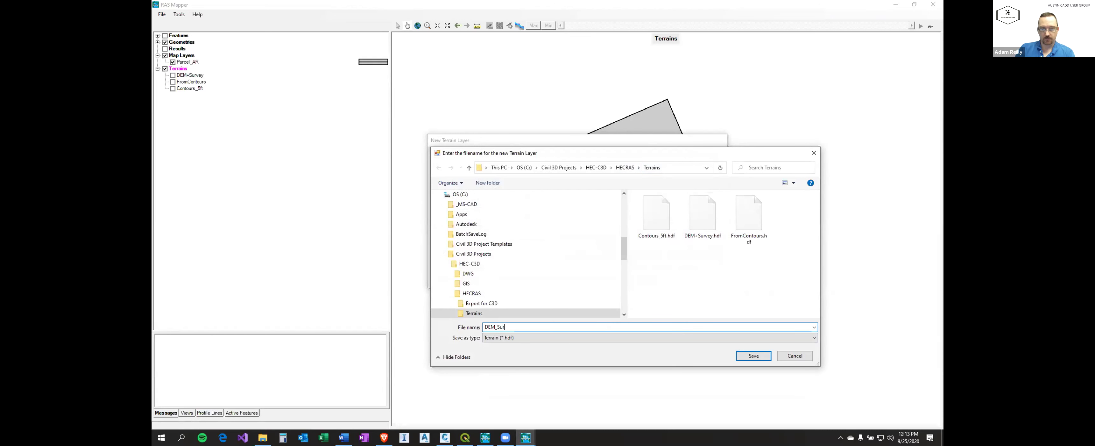
pyautogui.click(753, 355)
pyautogui.click(671, 280)
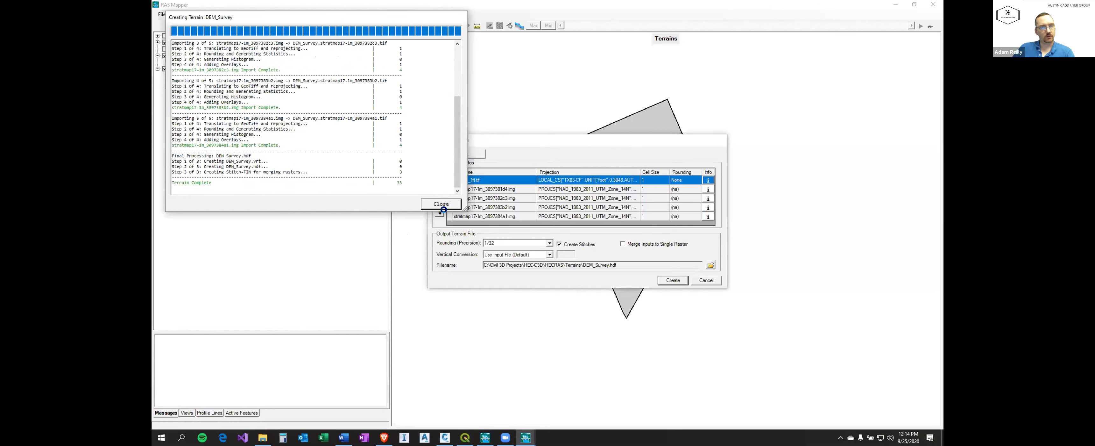
pyautogui.click(440, 203)
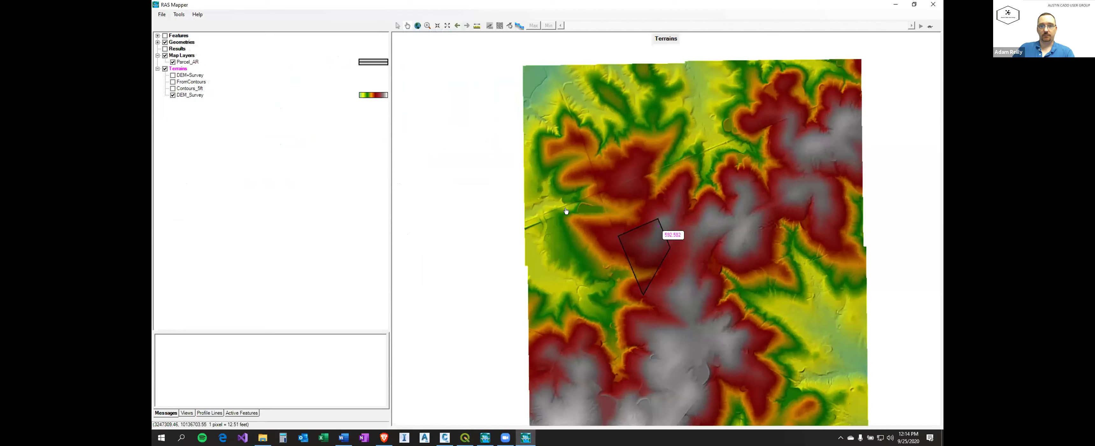
# Examine the DEM_Survey terrain where the surveyed surface meets the DEM along the parcel's eastern boundary and corner.
pyautogui.scroll(3, 684, 231)
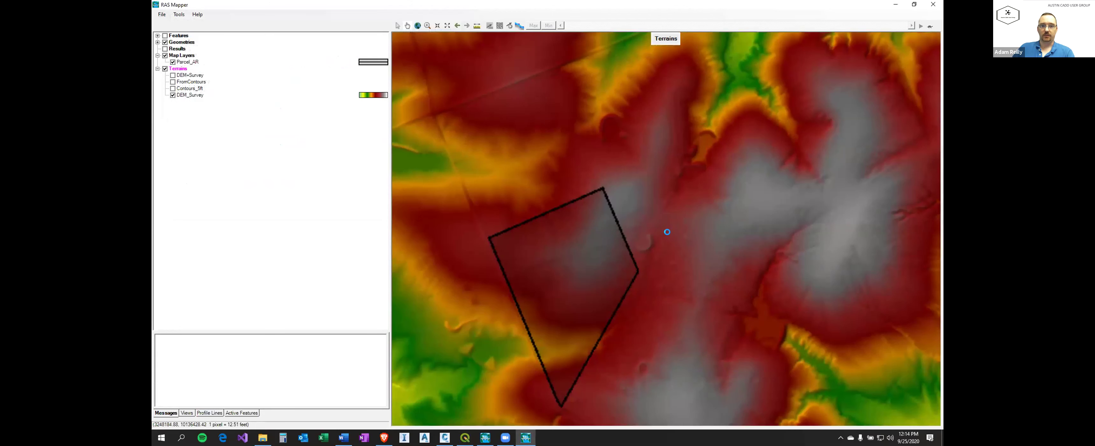
pyautogui.scroll(3, 684, 251)
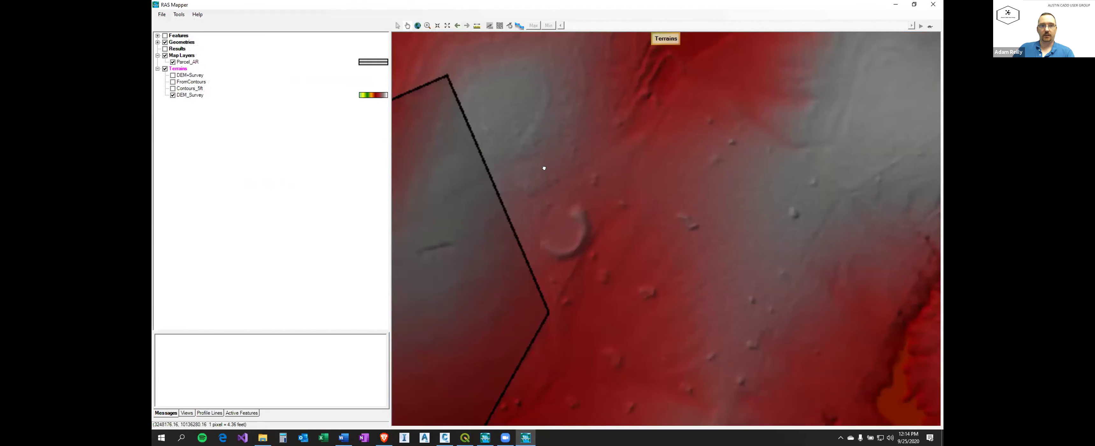
pyautogui.scroll(3, 594, 228)
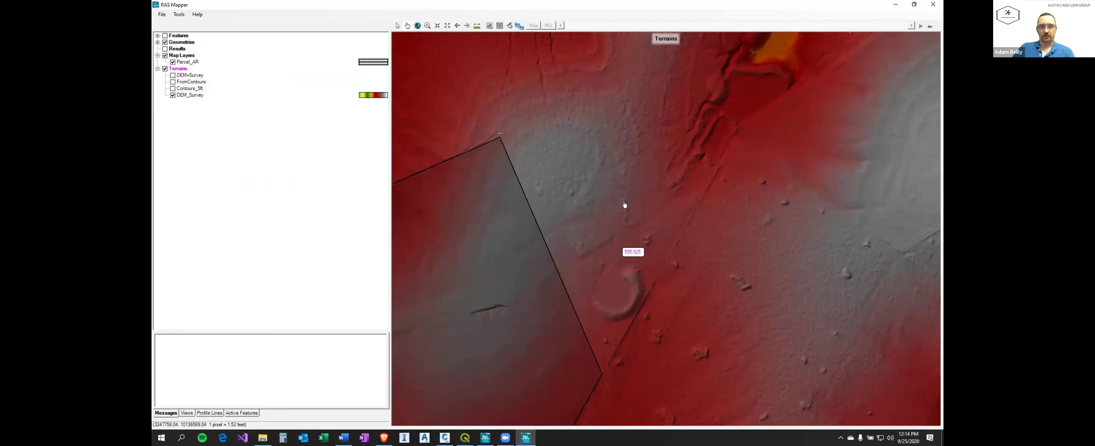
pyautogui.moveTo(742, 313); pyautogui.dragTo(739, 213)
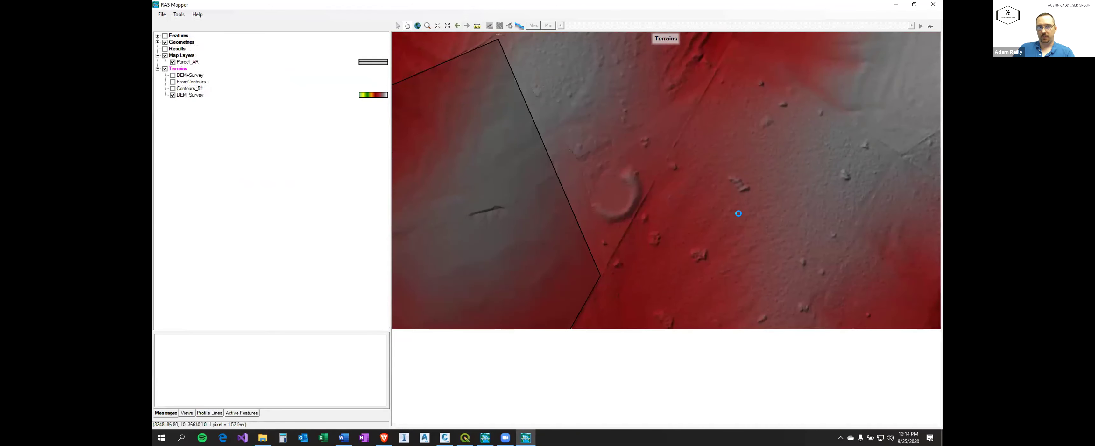
pyautogui.scroll(3, 734, 251)
pyautogui.scroll(-2, 742, 218)
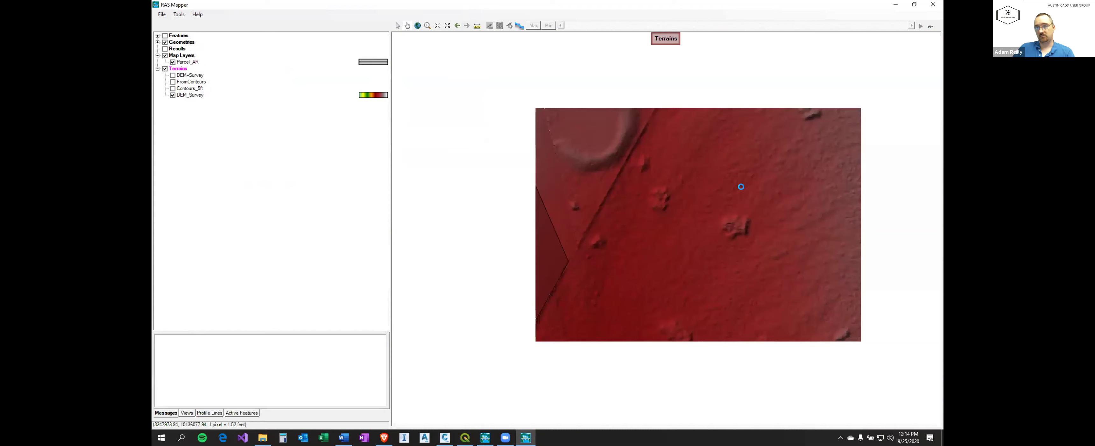
pyautogui.moveTo(677, 207); pyautogui.dragTo(740, 222)
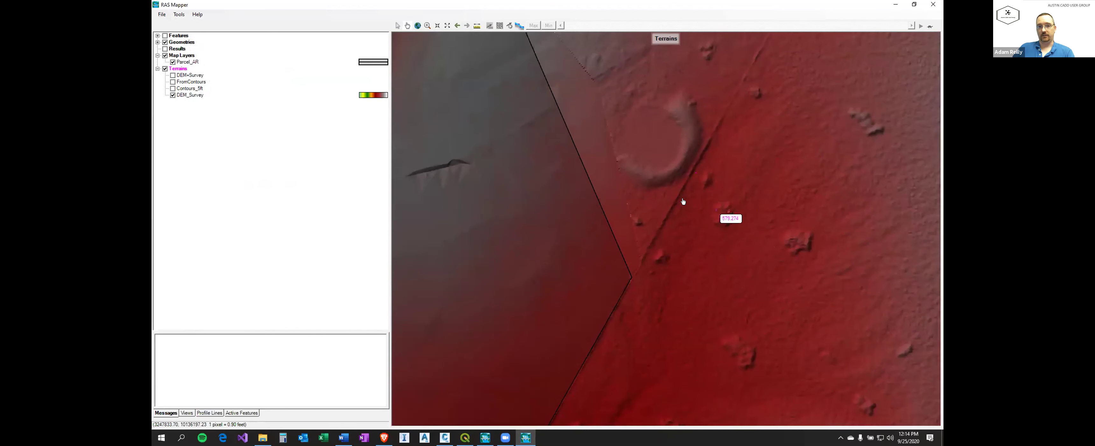
pyautogui.moveTo(697, 196); pyautogui.dragTo(765, 226)
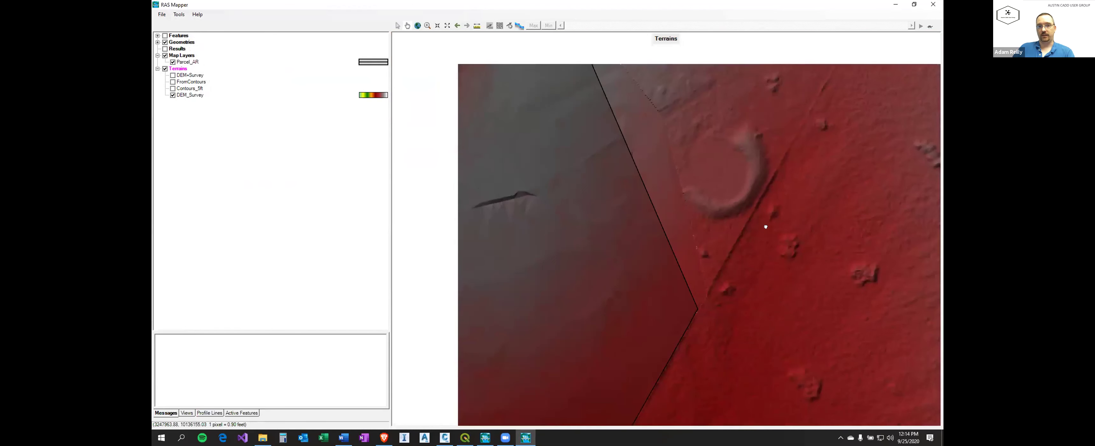
pyautogui.scroll(-2, 724, 165)
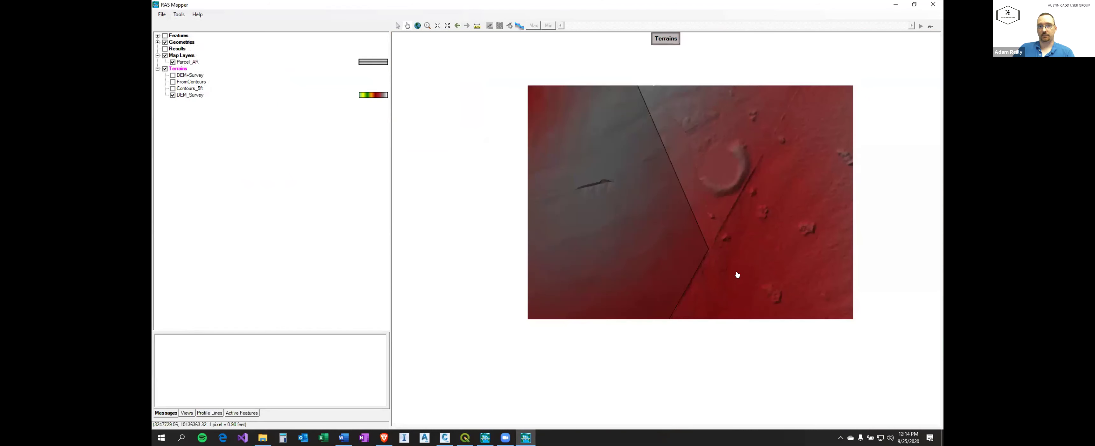
# Inspect DEM_Survey around the parcel's southern end, including the road and drainage crossing along its western boundary.
pyautogui.moveTo(748, 293); pyautogui.dragTo(766, 87)
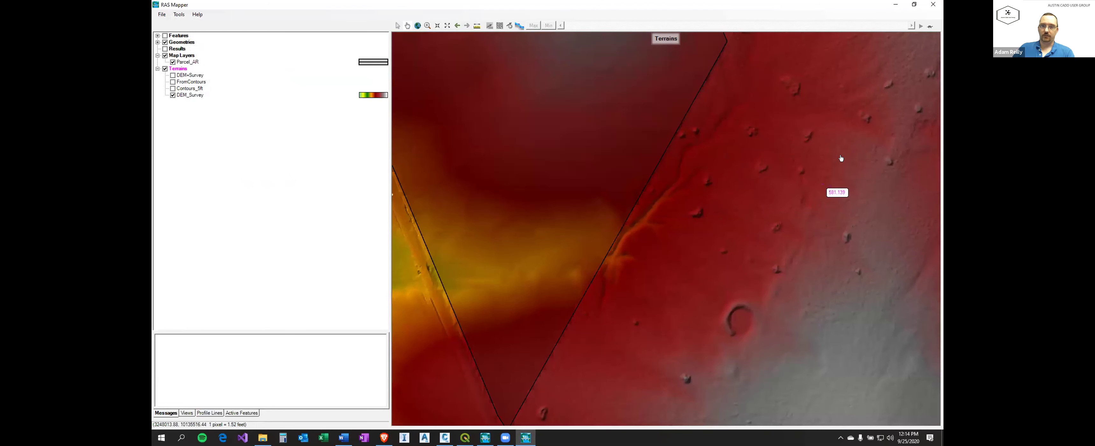
pyautogui.moveTo(614, 287); pyautogui.dragTo(796, 224)
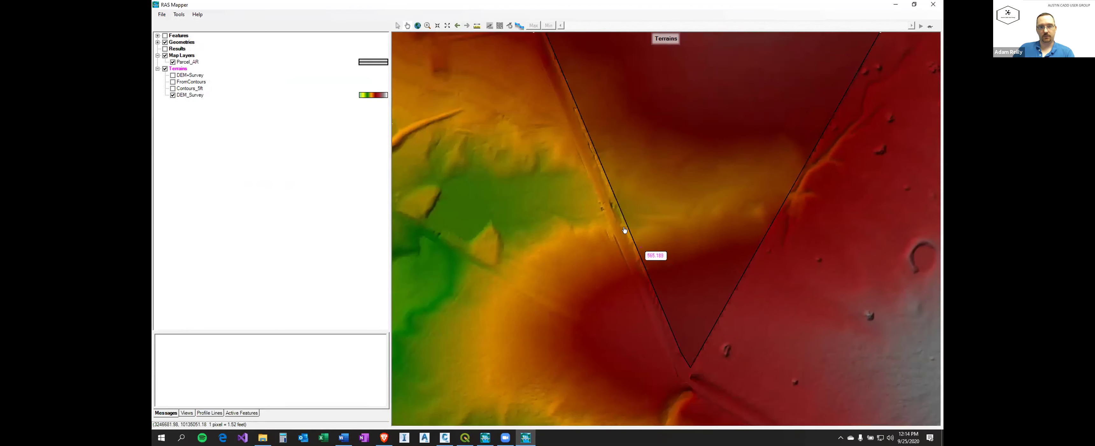
pyautogui.scroll(2, 608, 209)
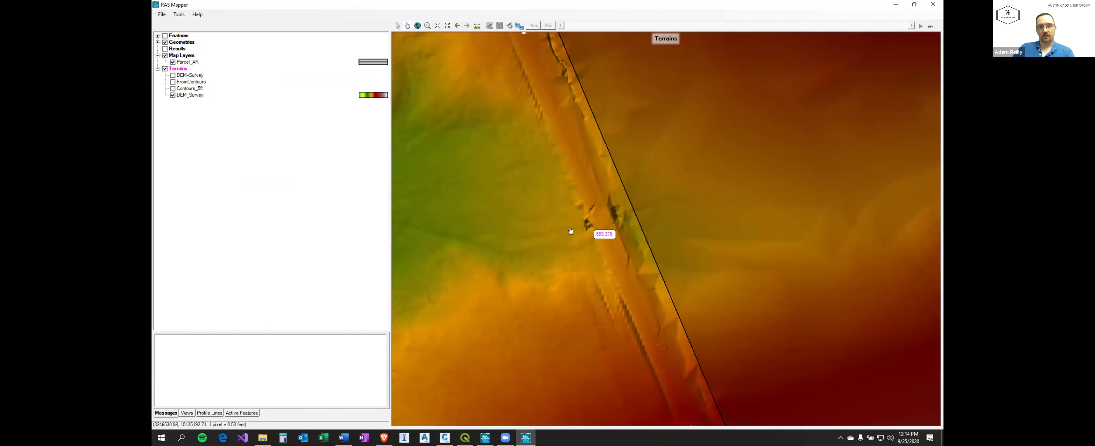
pyautogui.scroll(2, 606, 223)
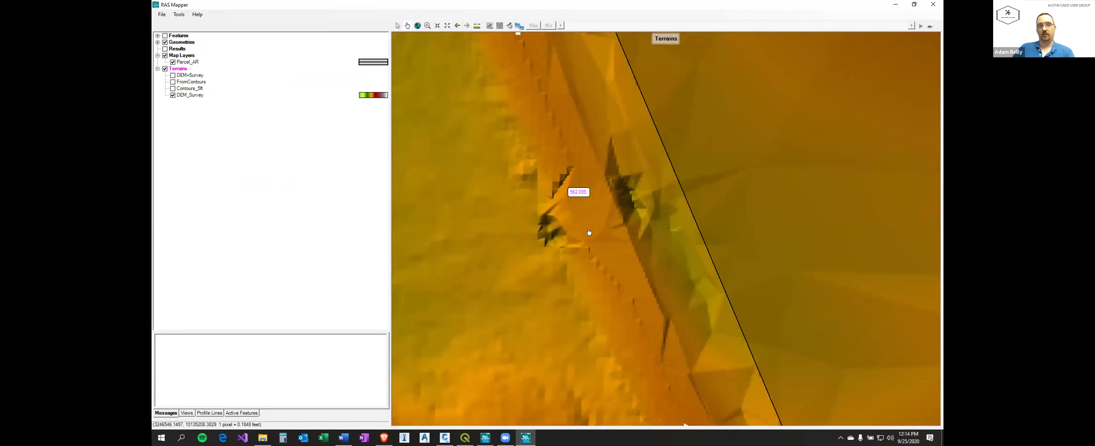
pyautogui.scroll(-2, 606, 303)
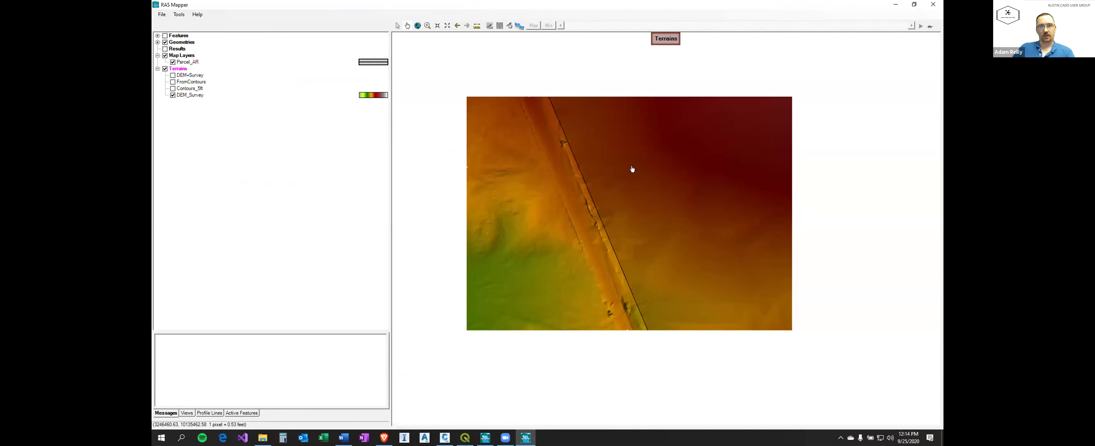
pyautogui.moveTo(827, 316); pyautogui.dragTo(686, 303)
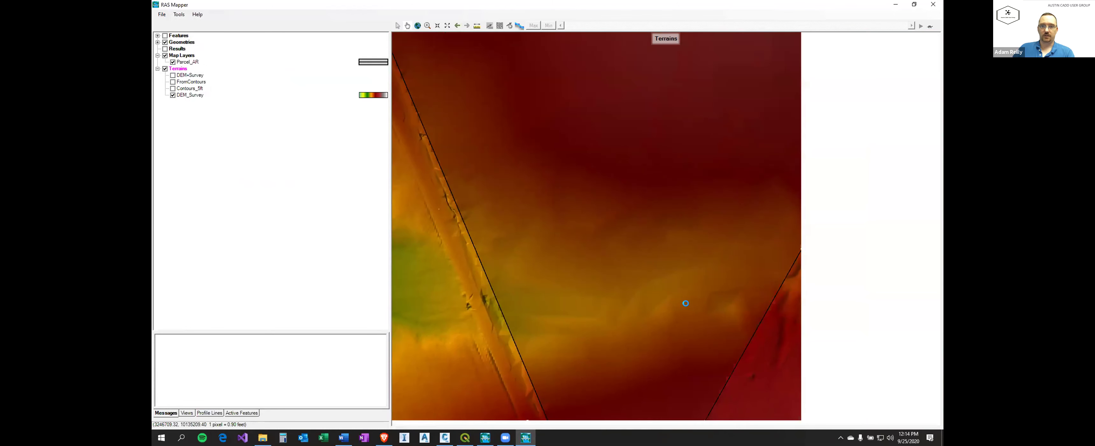
pyautogui.scroll(2, 724, 241)
pyautogui.scroll(-1, 708, 166)
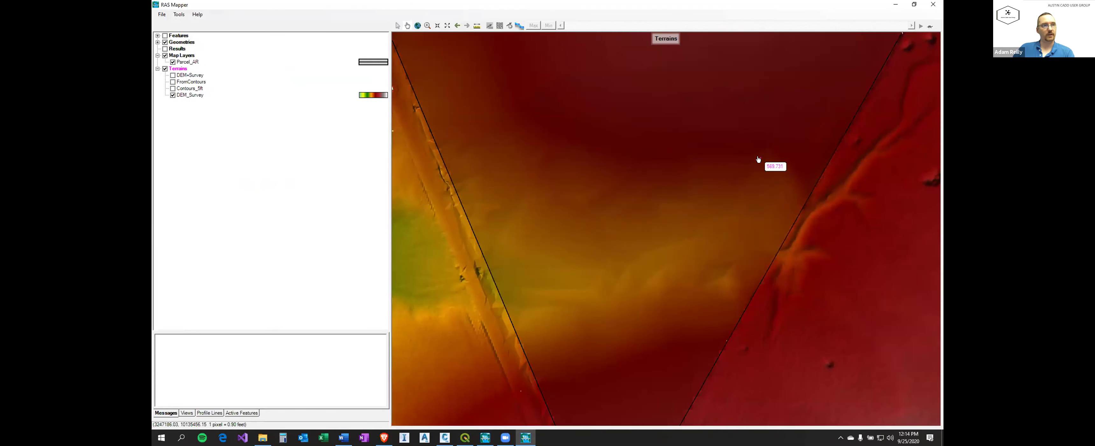
# Hide the Parcel_AR layer and examine how the survey and DEM surfaces blend along the parcel edges in DEM_Survey.
pyautogui.click(172, 62)
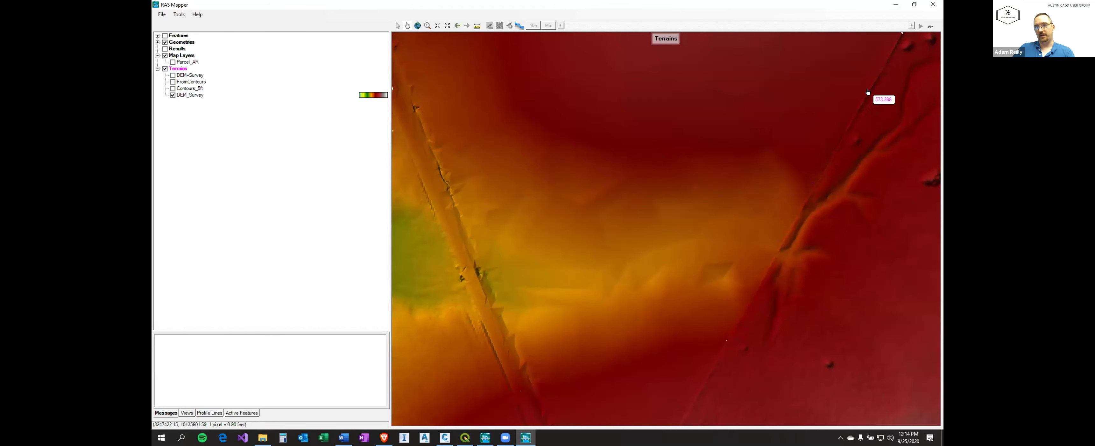
pyautogui.moveTo(869, 82); pyautogui.dragTo(748, 279)
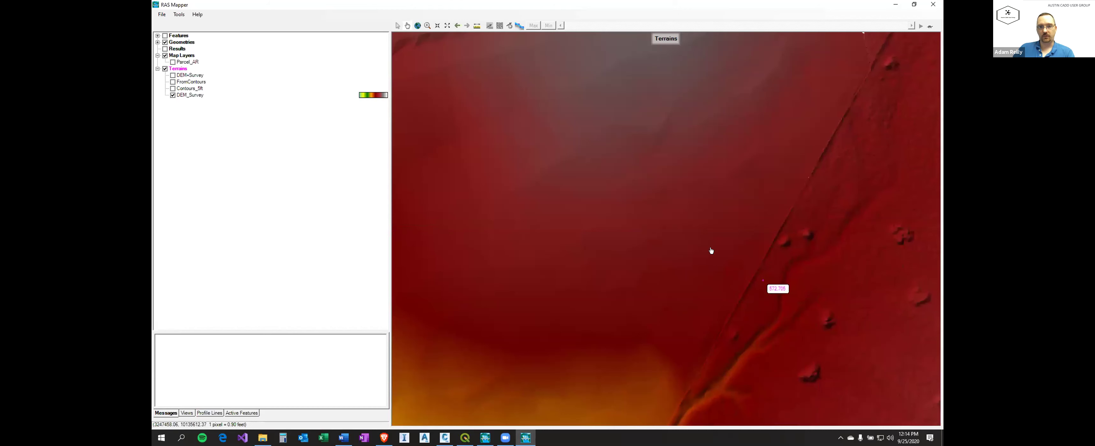
pyautogui.moveTo(569, 212); pyautogui.dragTo(639, 222)
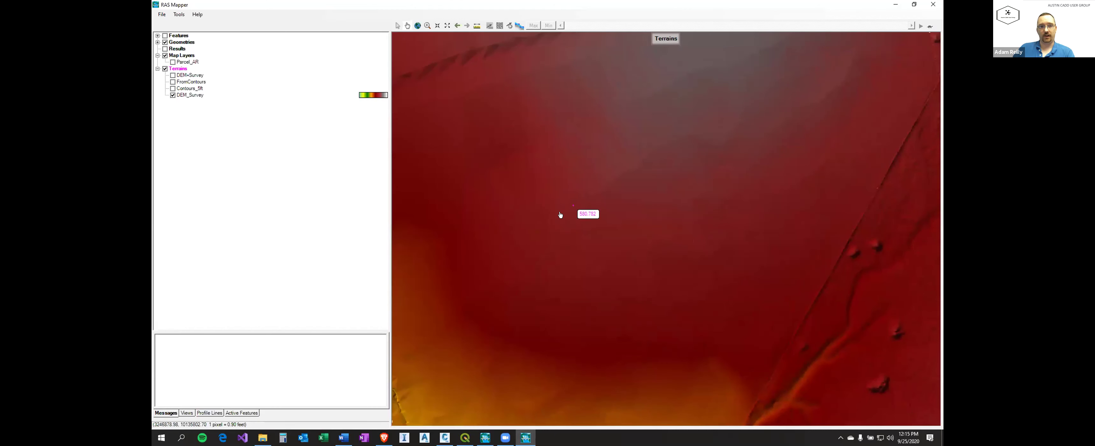
pyautogui.scroll(3, 694, 246)
pyautogui.scroll(-2, 697, 244)
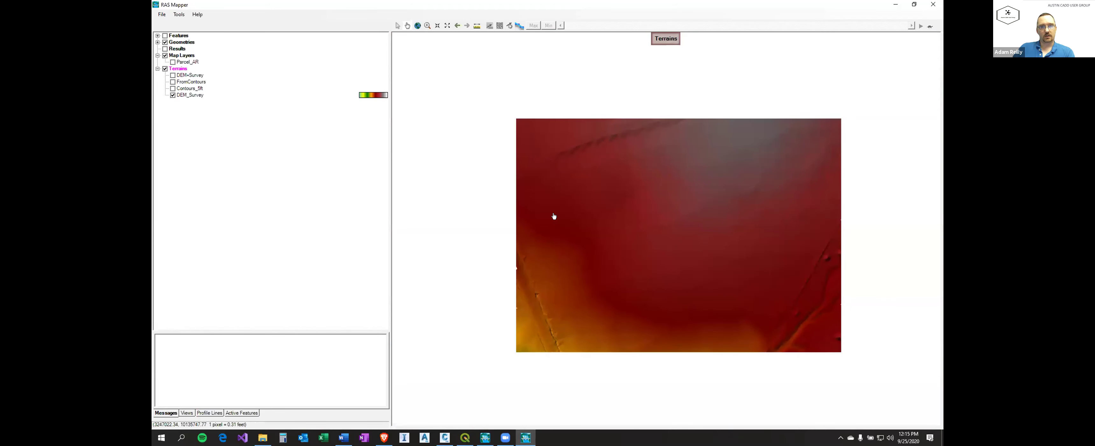
pyautogui.scroll(-2, 613, 283)
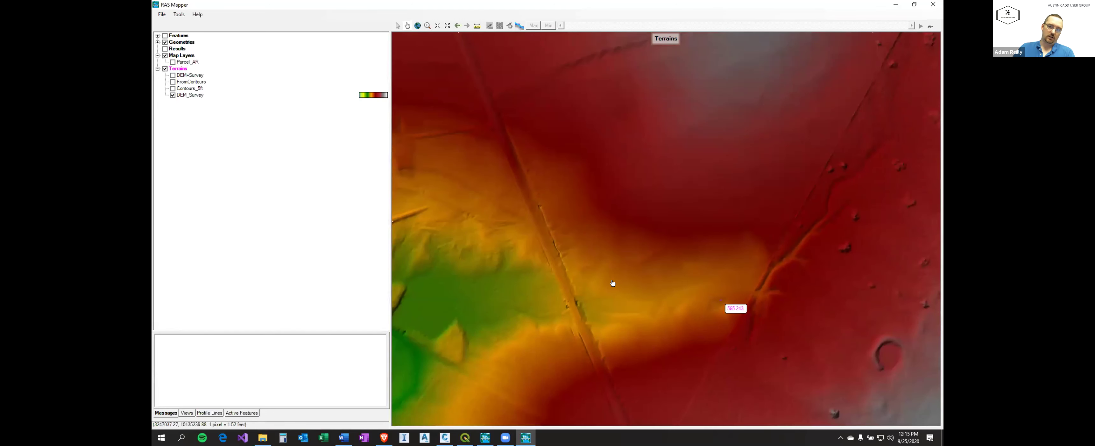
pyautogui.moveTo(654, 302); pyautogui.dragTo(650, 247)
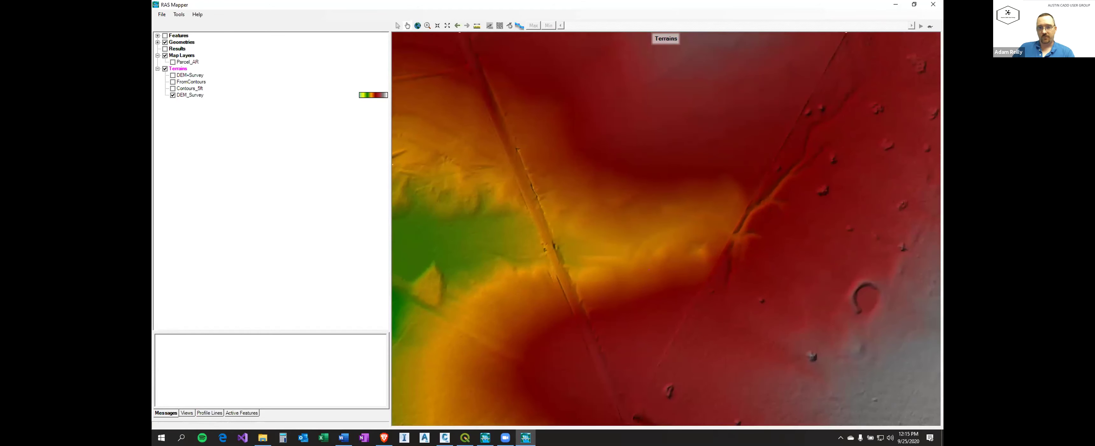
pyautogui.moveTo(699, 319); pyautogui.dragTo(661, 264)
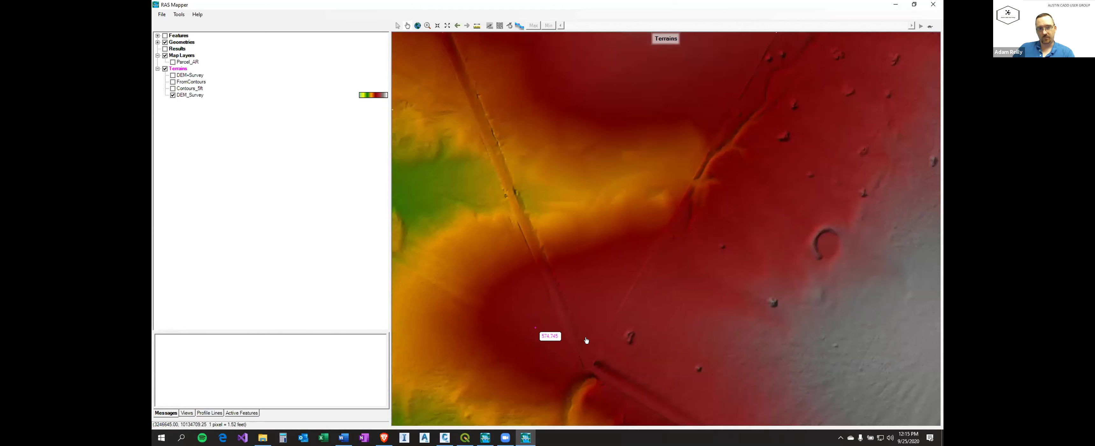
pyautogui.scroll(-2, 596, 338)
pyautogui.moveTo(680, 232); pyautogui.dragTo(678, 276)
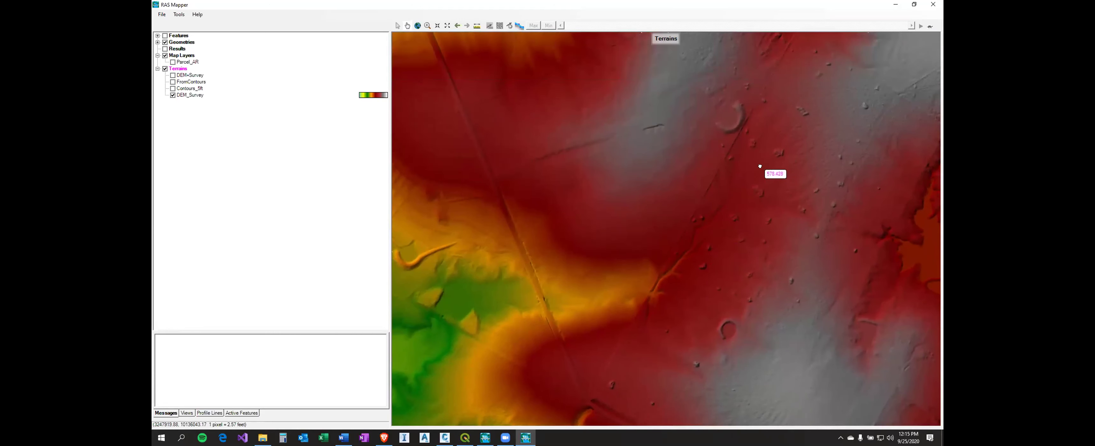
pyautogui.moveTo(760, 166); pyautogui.dragTo(757, 178)
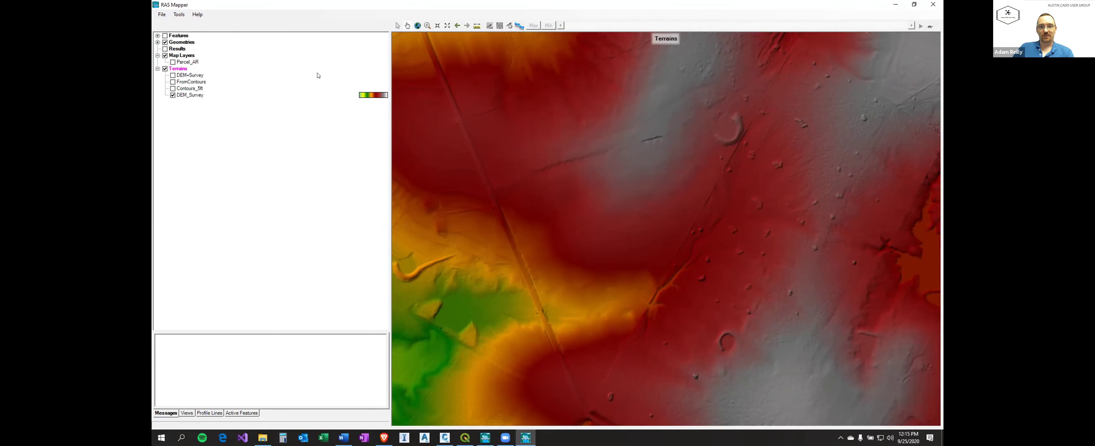
# Open the project projection settings and choose Parcel_AR.prj from the Shape Files folder as the ESRI projection file.
pyautogui.click(179, 15)
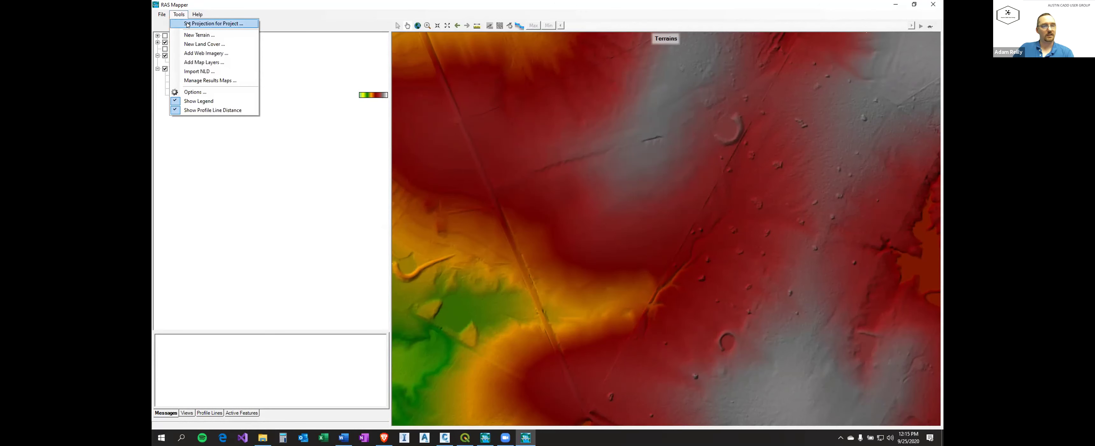
pyautogui.click(199, 24)
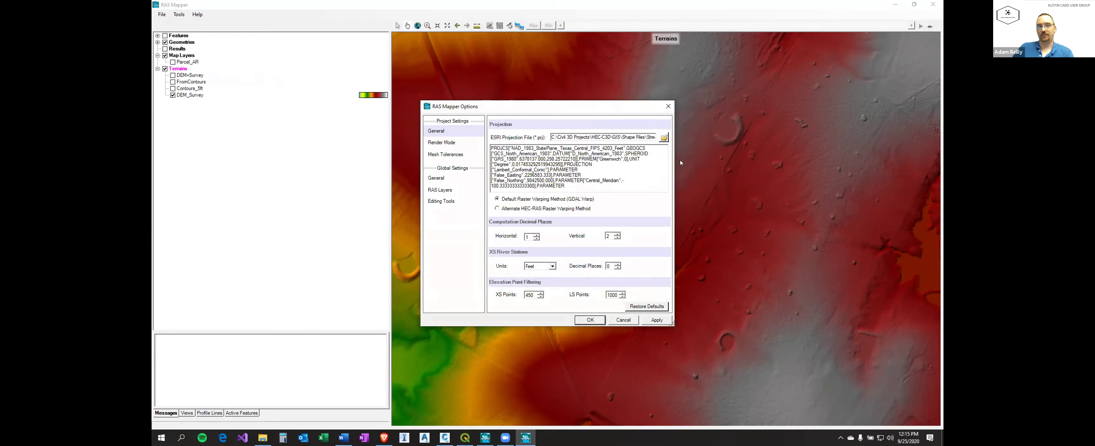
pyautogui.click(666, 139)
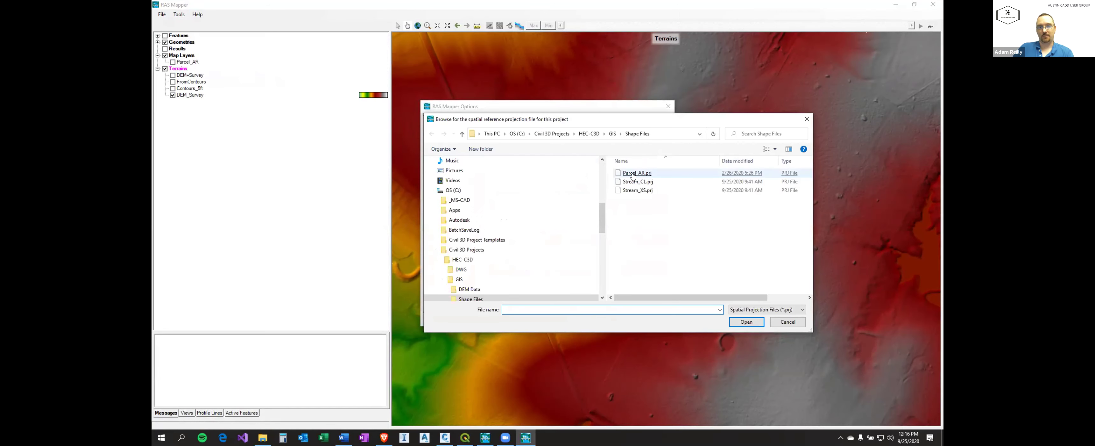
pyautogui.doubleClick(633, 176)
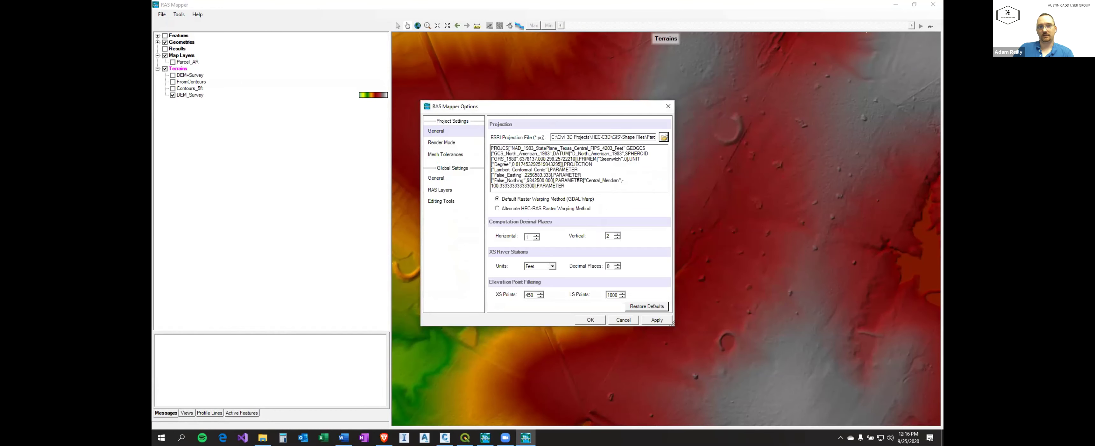
# Try to use HEC-C3D.prj from the HECRAS folder as the ESRI projection file.
pyautogui.click(664, 137)
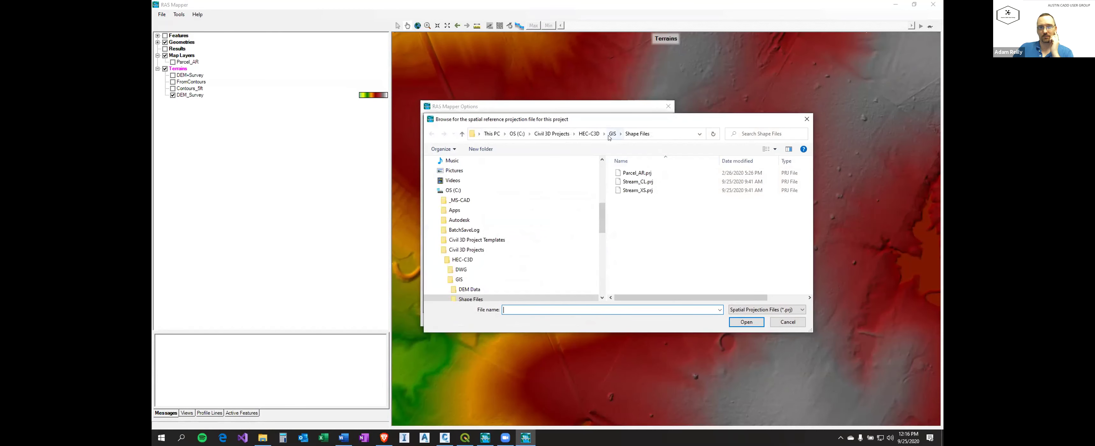
pyautogui.click(608, 135)
pyautogui.click(597, 136)
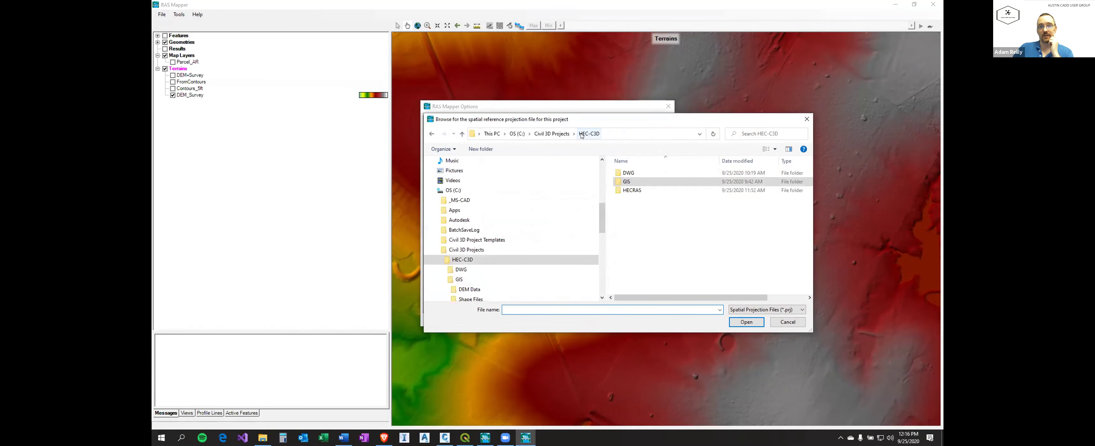
pyautogui.doubleClick(631, 190)
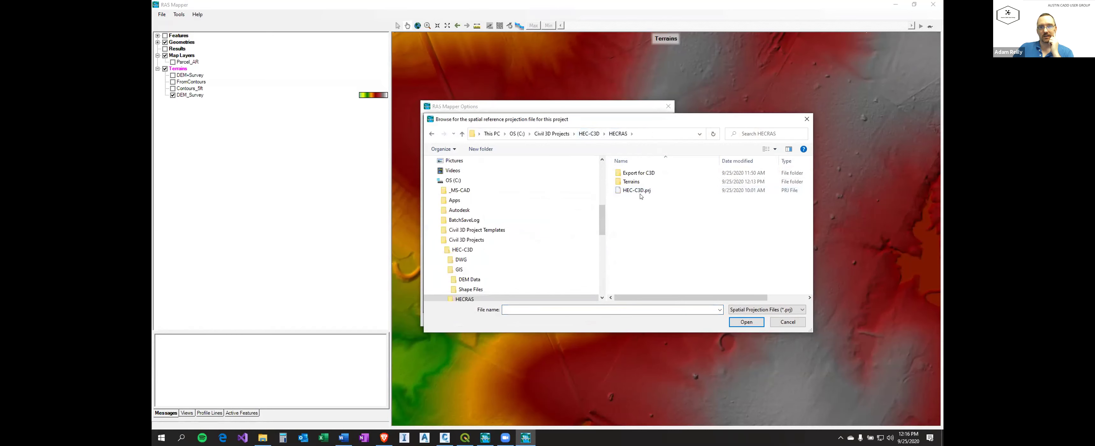
pyautogui.doubleClick(638, 190)
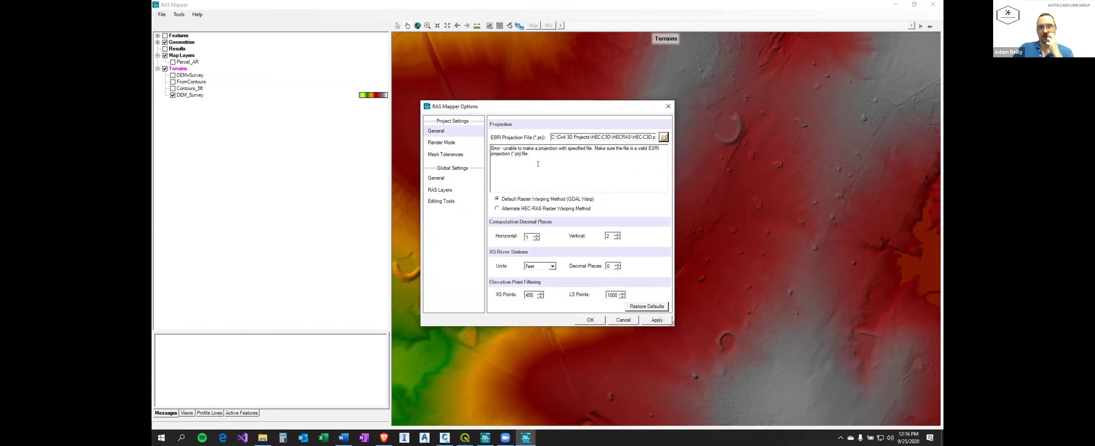
# Set the ESRI projection file back to Parcel_AR.prj in the GIS Shape Files folder.
pyautogui.click(663, 137)
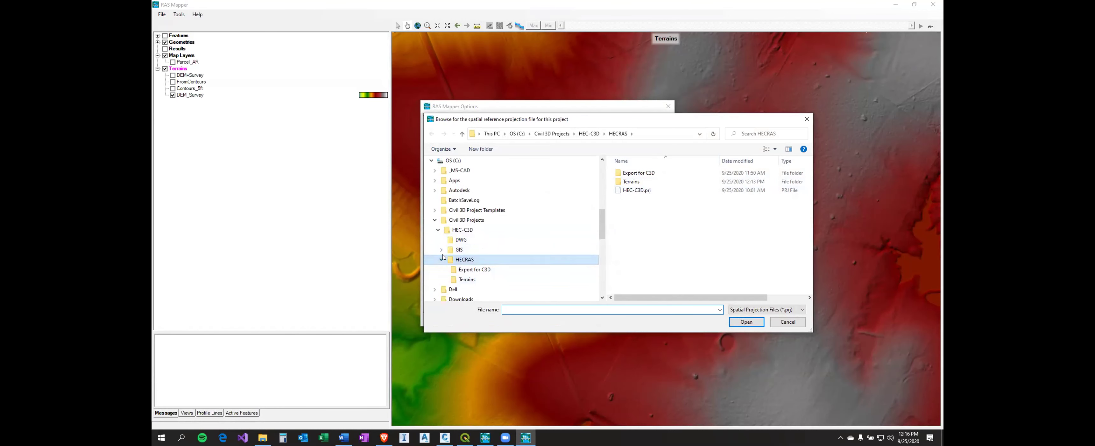
pyautogui.click(442, 249)
pyautogui.click(466, 268)
pyautogui.doubleClick(637, 172)
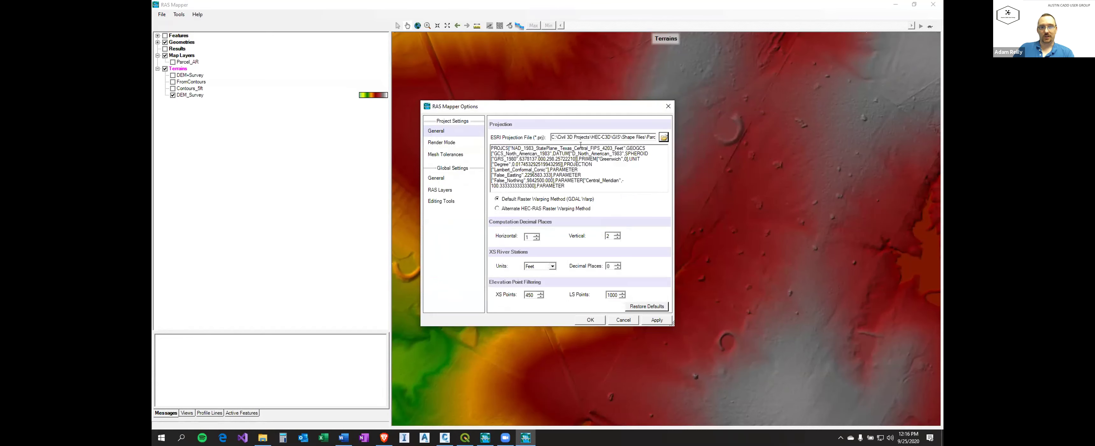
# Read through the full projection definition and accept the project's projection settings.
pyautogui.moveTo(527, 154); pyautogui.dragTo(546, 211)
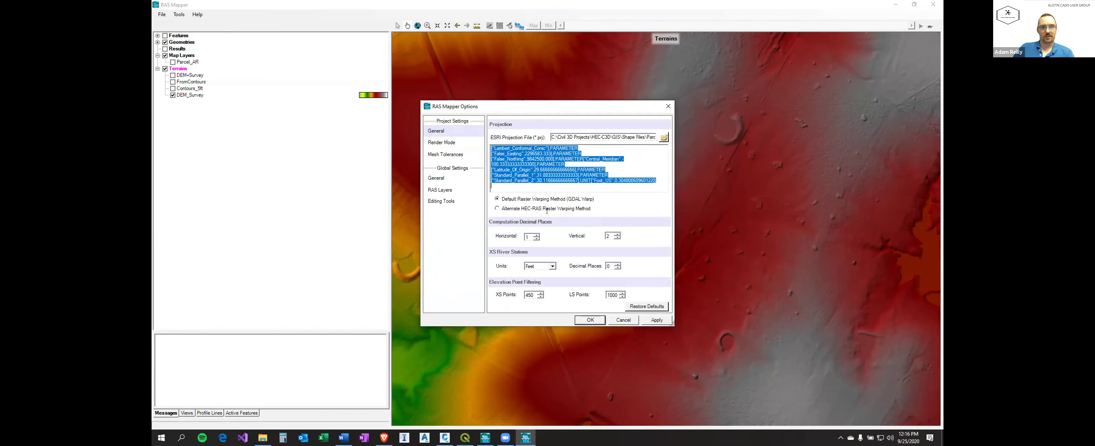
pyautogui.moveTo(562, 179); pyautogui.dragTo(526, 144)
pyautogui.click(629, 185)
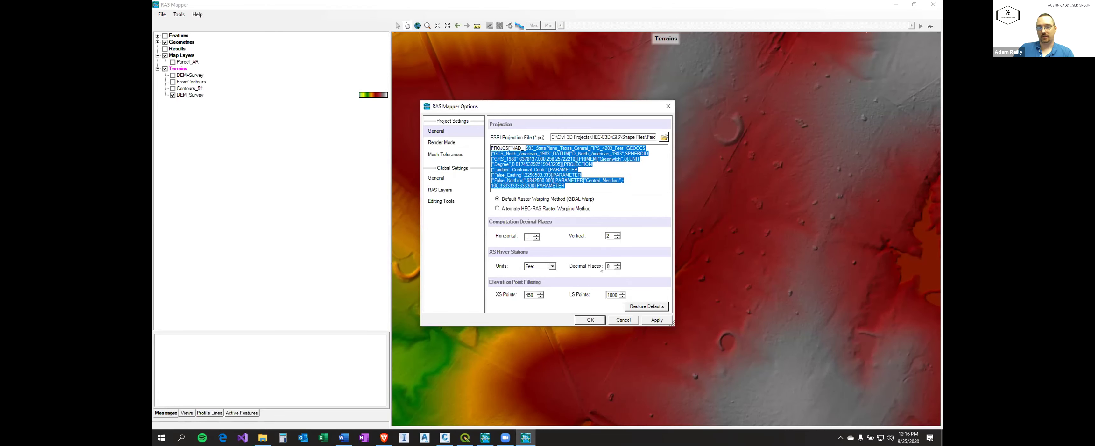
pyautogui.click(590, 319)
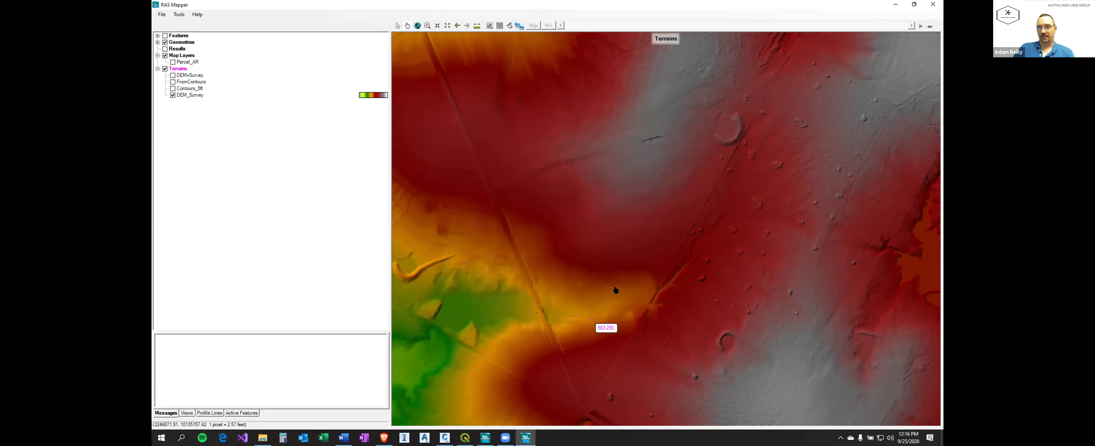
pyautogui.moveTo(777, 176); pyautogui.dragTo(755, 191)
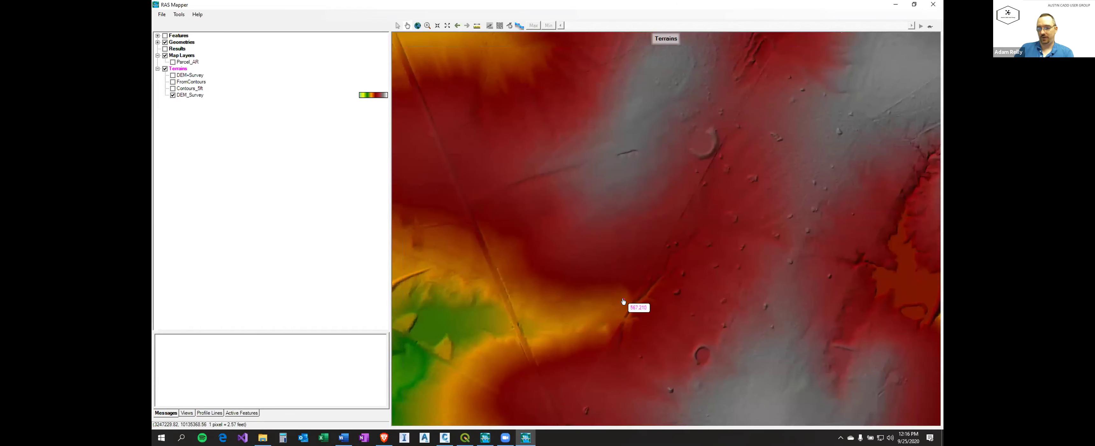
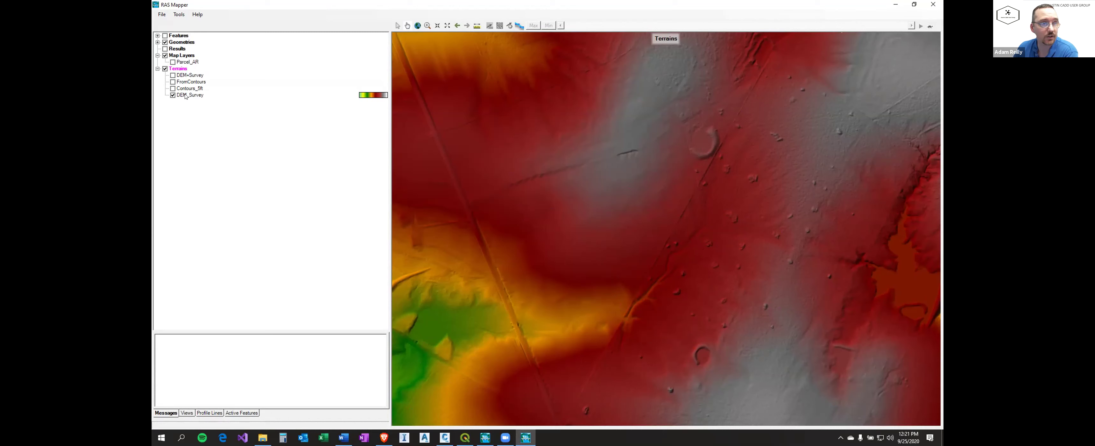
pyautogui.click(194, 95)
pyautogui.click(194, 95)
pyautogui.rightClick(194, 96)
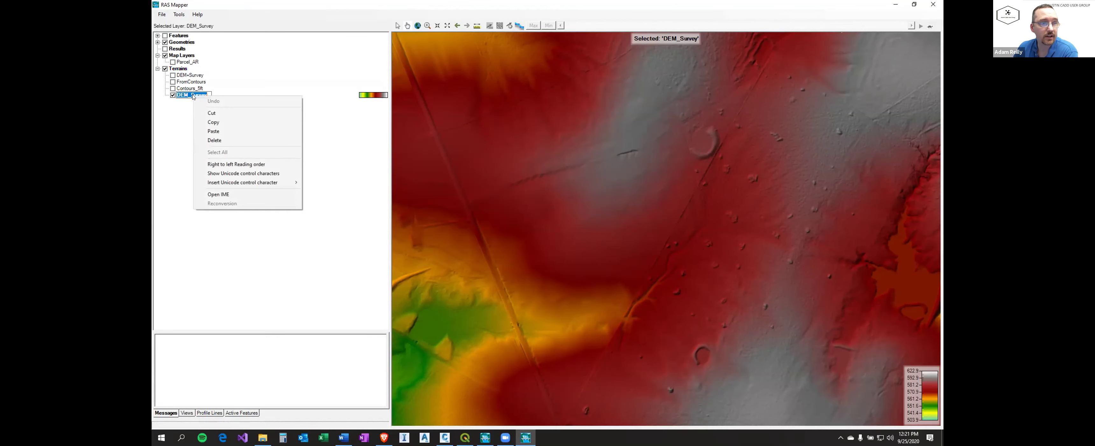
pyautogui.click(169, 145)
# Start resampling the entire DEM_Survey terrain to a single GeoTiff with a cell size of 10 ft.
pyautogui.rightClick(185, 96)
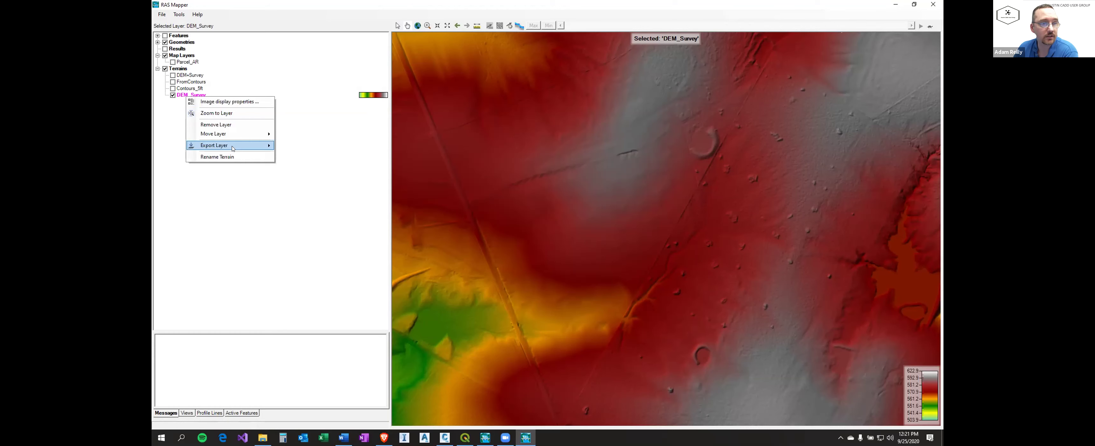
pyautogui.moveTo(233, 147)
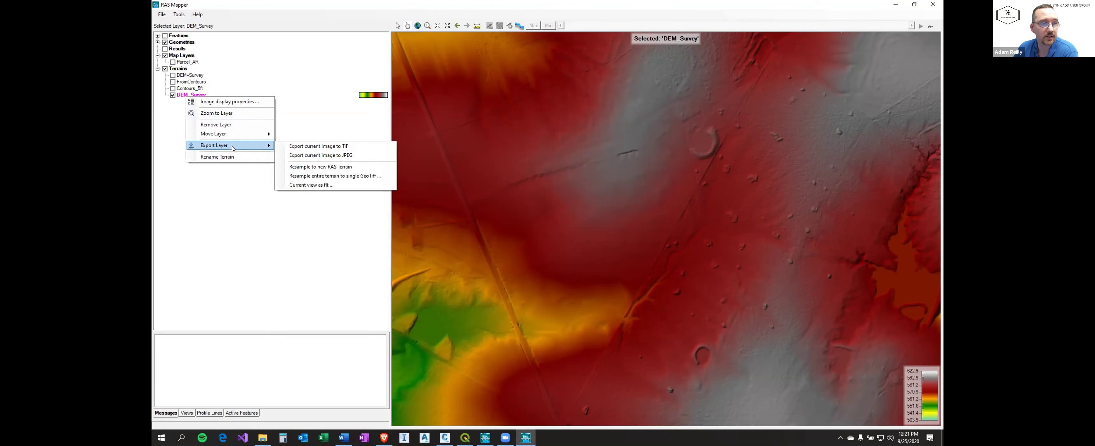
pyautogui.click(341, 175)
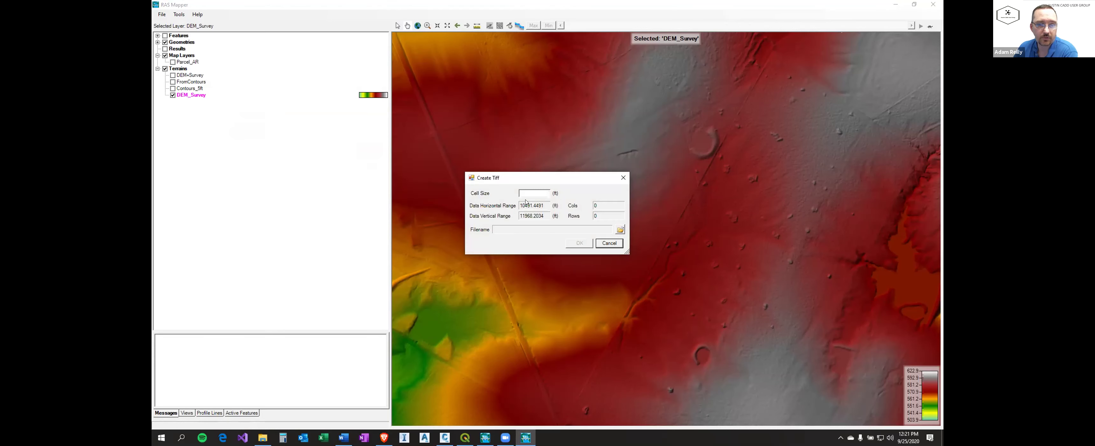
pyautogui.click(533, 192)
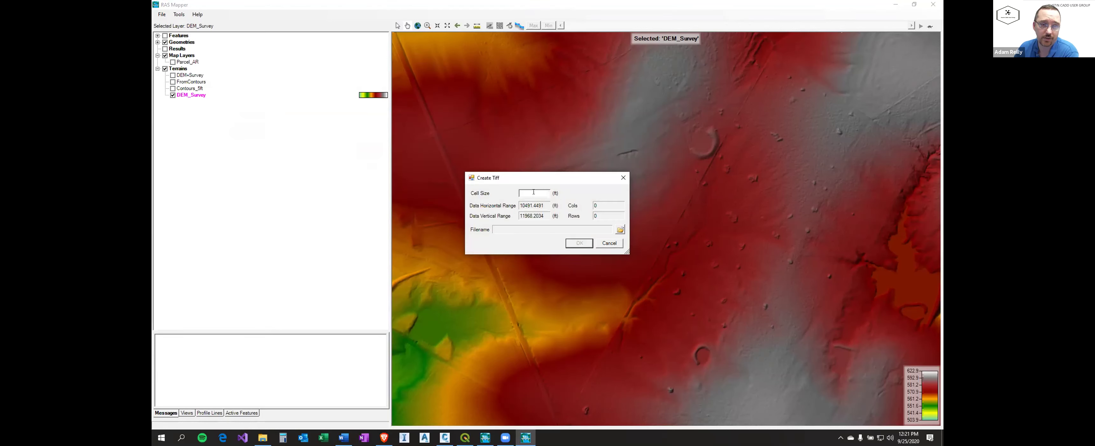
pyautogui.write('5')
pyautogui.press('BackSpace')
pyautogui.write('10')
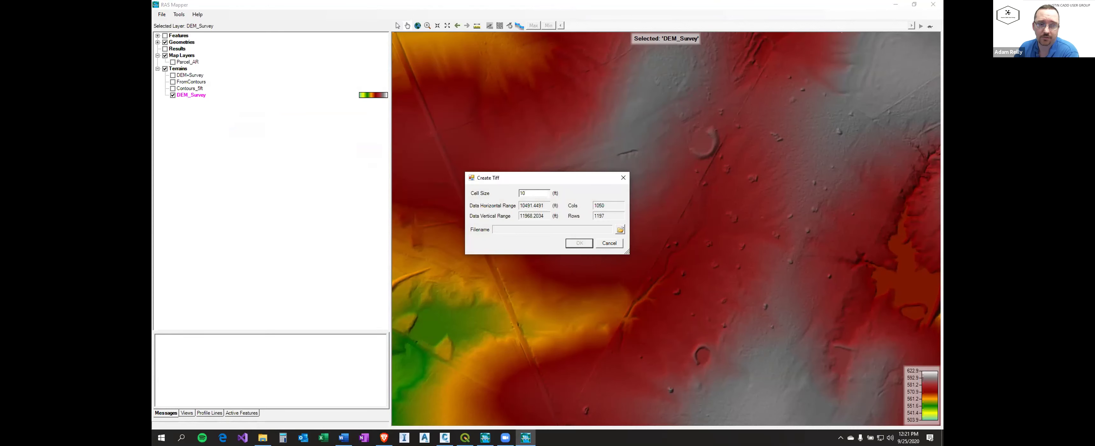
# Name the output DEM_Survey-10ft in the Export for C3D folder and run the terrain export.
pyautogui.click(621, 229)
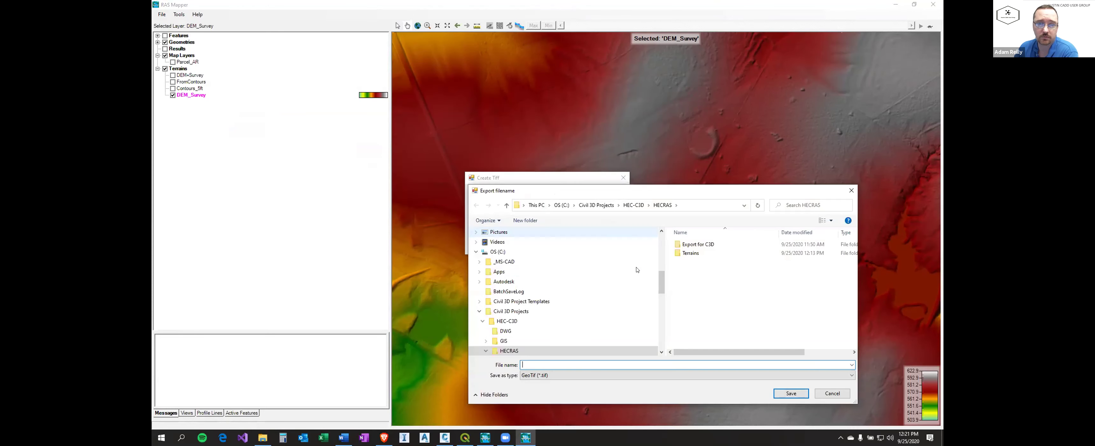
pyautogui.doubleClick(698, 244)
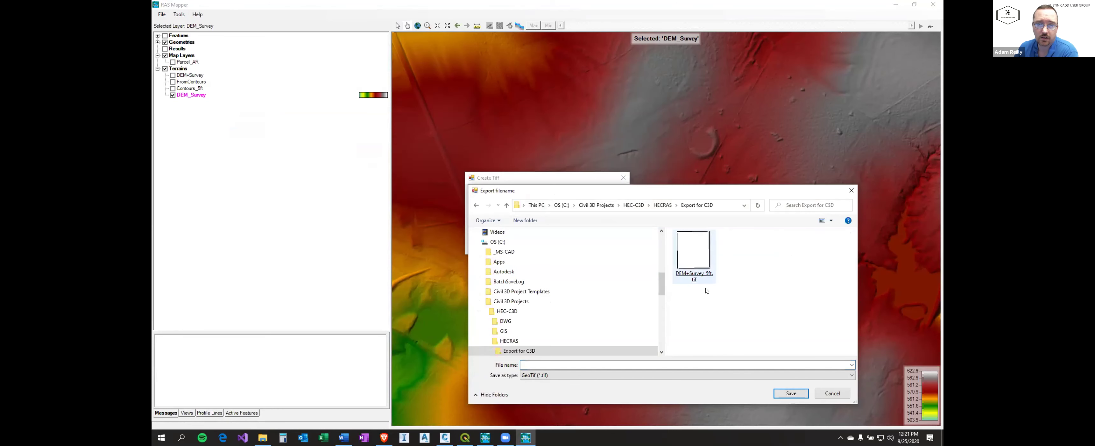
pyautogui.click(656, 364)
pyautogui.write('S')
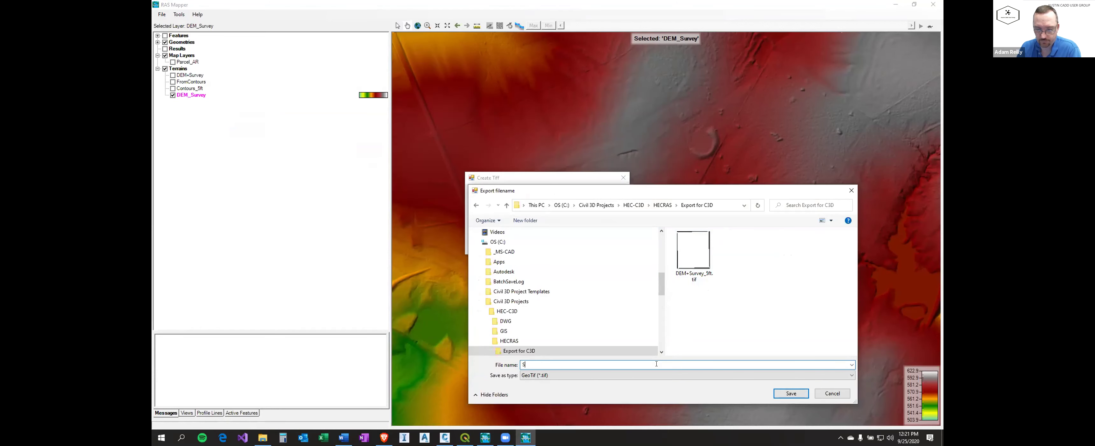
pyautogui.press('BackSpace')
pyautogui.write('DEM_Survey-10ft')
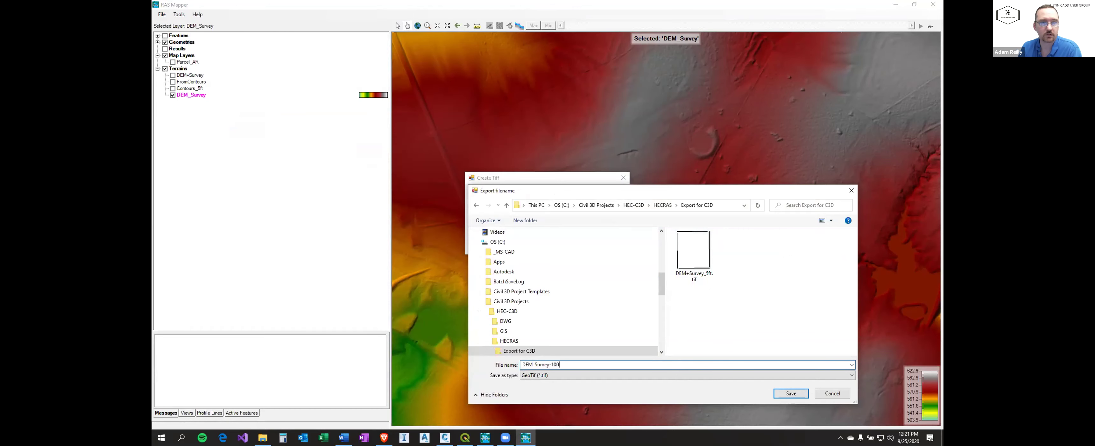
pyautogui.press('Return')
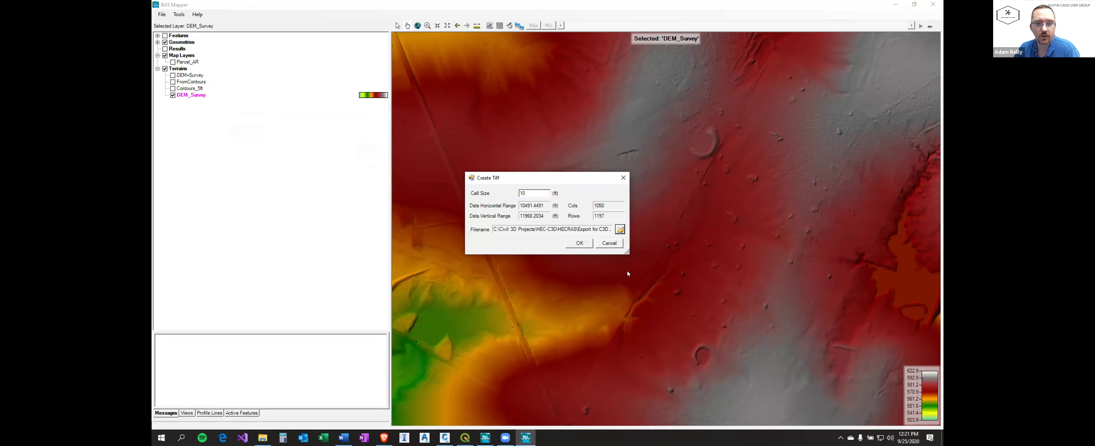
pyautogui.click(580, 242)
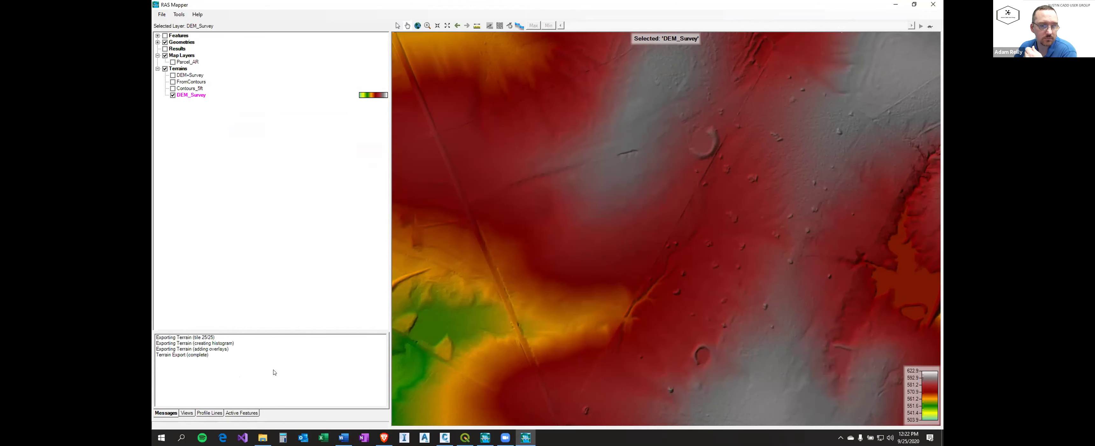
# Switch to Civil 3D and start a new, empty drawing.
pyautogui.scroll(-1, 650, 251)
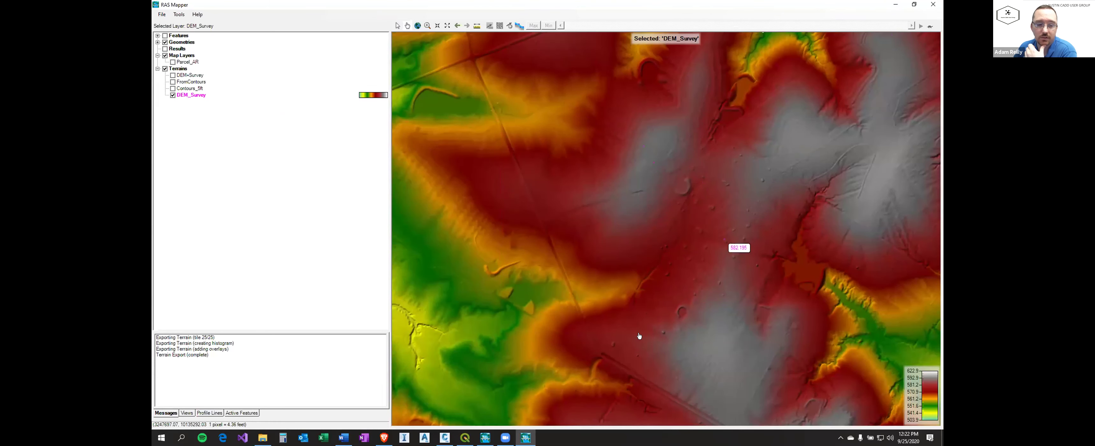
pyautogui.moveTo(445, 437)
pyautogui.click(444, 408)
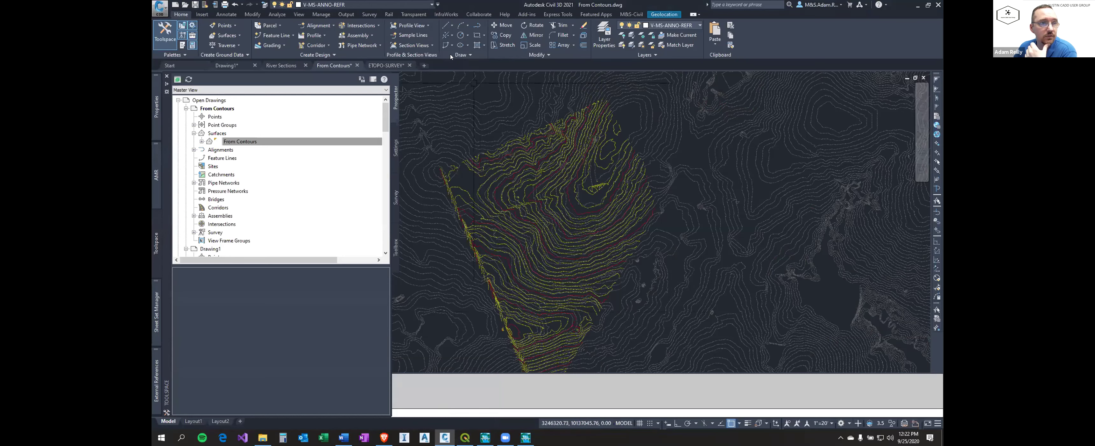
pyautogui.scroll(-10, 272, 193)
pyautogui.rightClick(222, 166)
pyautogui.click(252, 188)
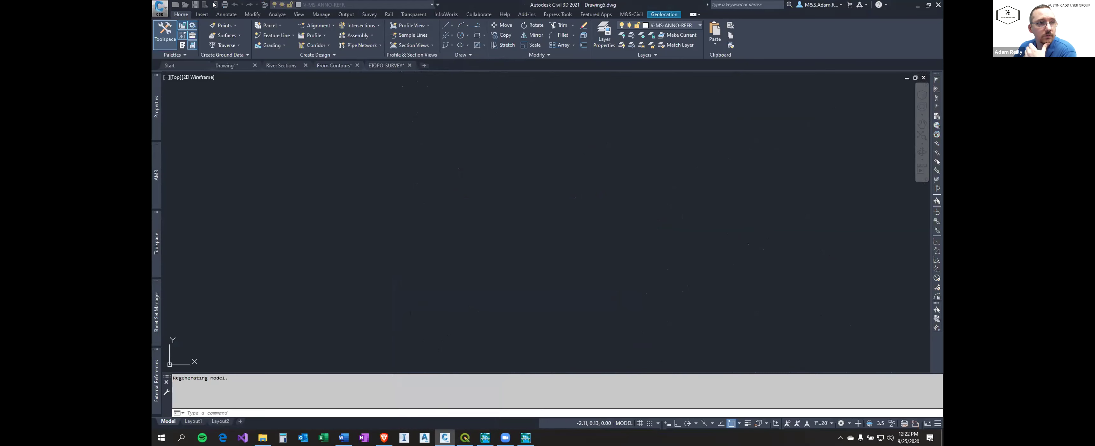
# Create a grid surface in the new drawing from the exported terrain GeoTIFF with Create Surface from DEM.
pyautogui.click(225, 35)
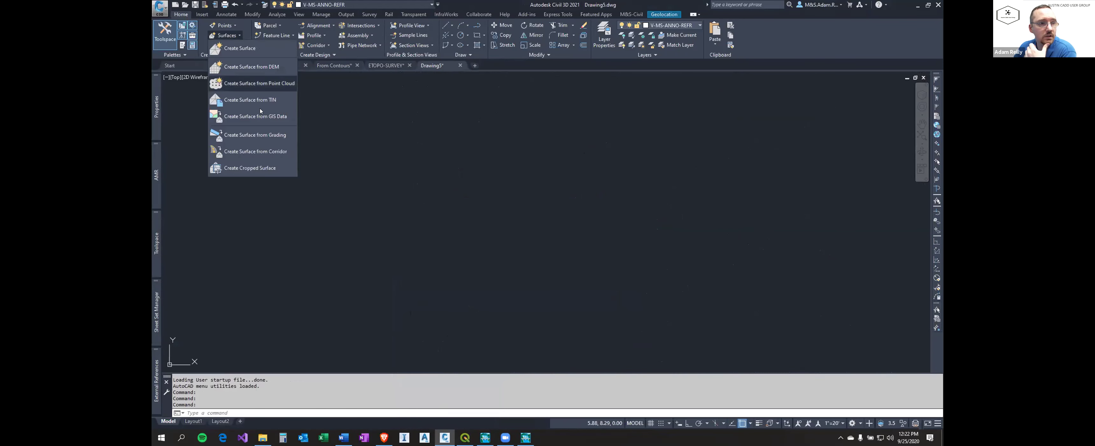
pyautogui.click(252, 67)
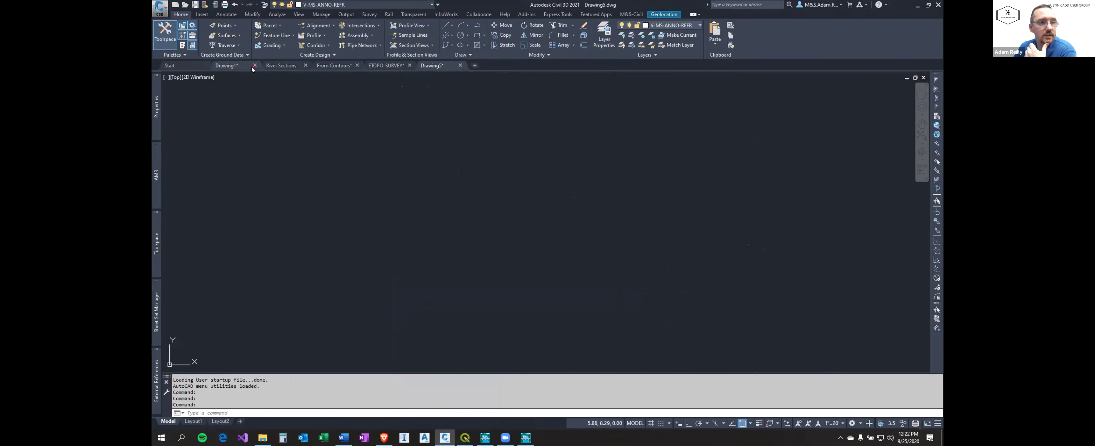
pyautogui.click(536, 158)
pyautogui.doubleClick(536, 158)
pyautogui.click(493, 151)
pyautogui.doubleClick(555, 151)
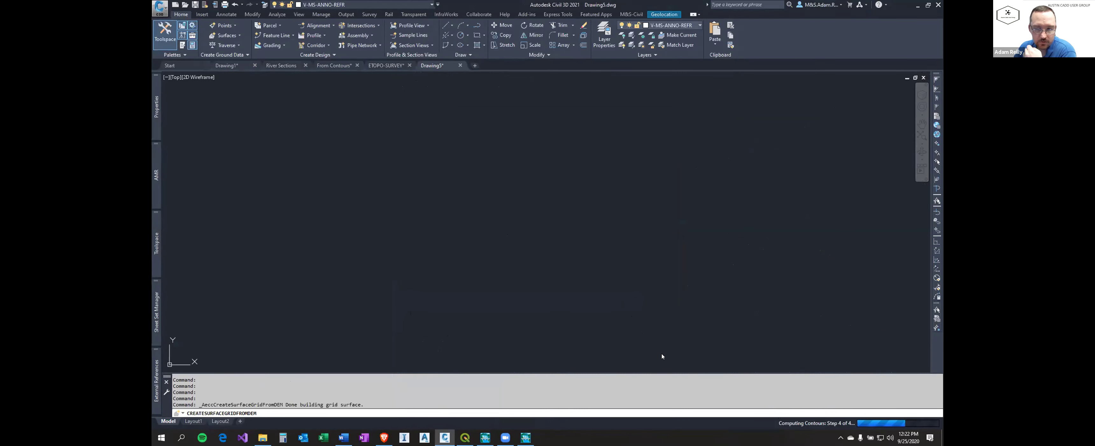
pyautogui.middleClick(630, 284)
pyautogui.middleClick(631, 284)
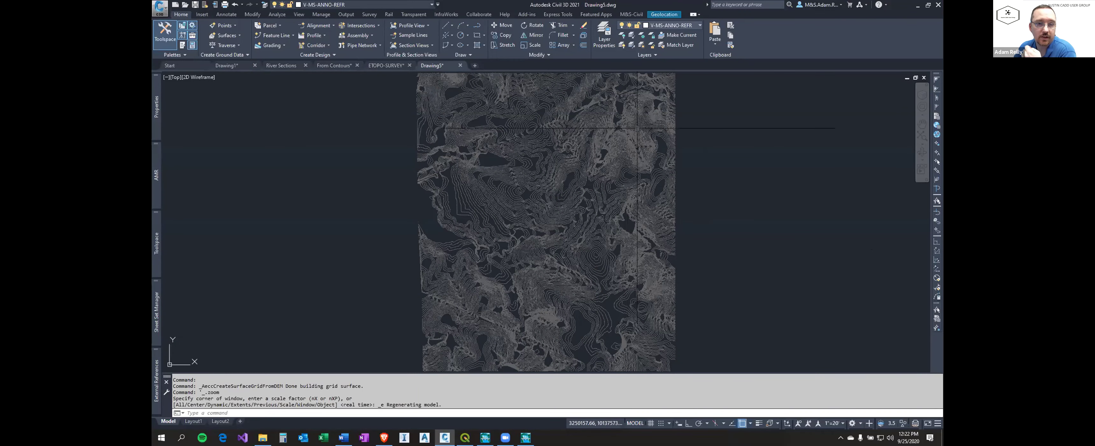
pyautogui.scroll(4, 531, 203)
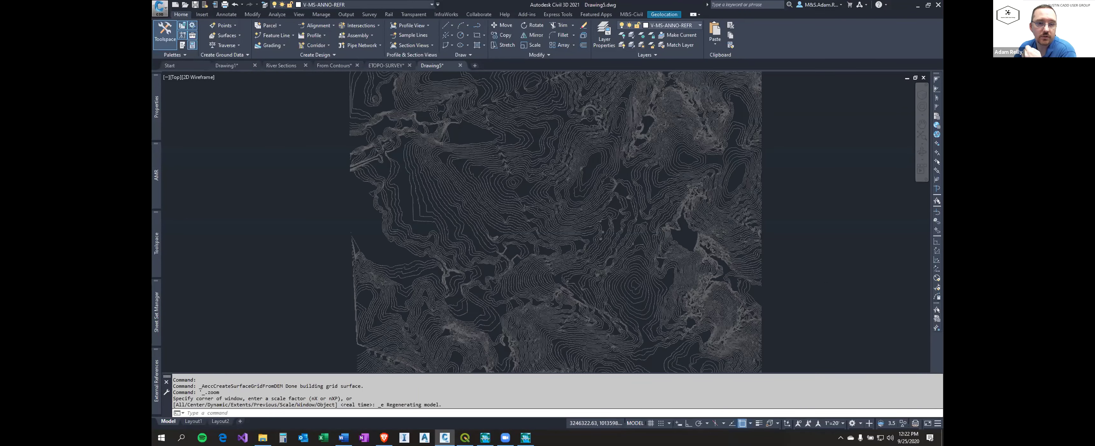
# Examine the contours and extents of the imported grid surface.
pyautogui.moveTo(628, 278); pyautogui.dragTo(601, 189, button='middle')
pyautogui.moveTo(543, 157); pyautogui.dragTo(564, 271, button='middle')
pyautogui.scroll(-2, 565, 272)
pyautogui.scroll(-1, 595, 209)
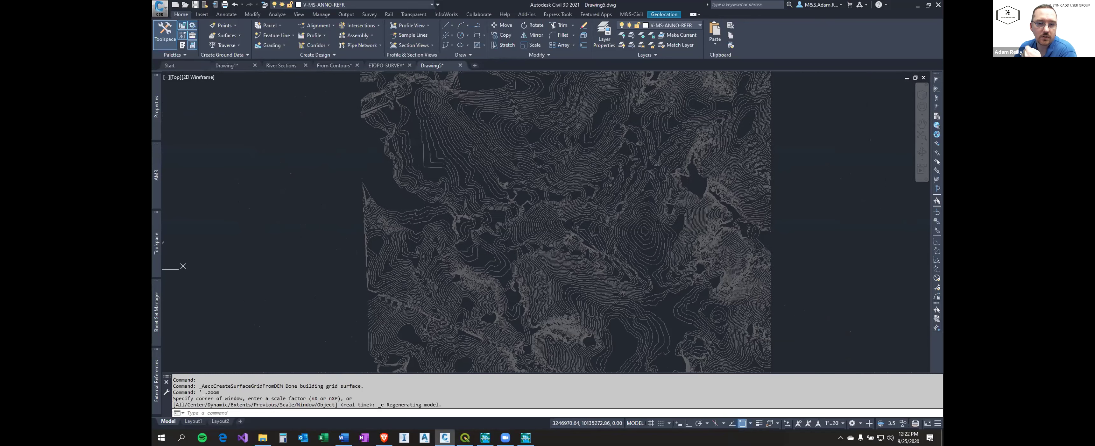
pyautogui.scroll(3, 557, 176)
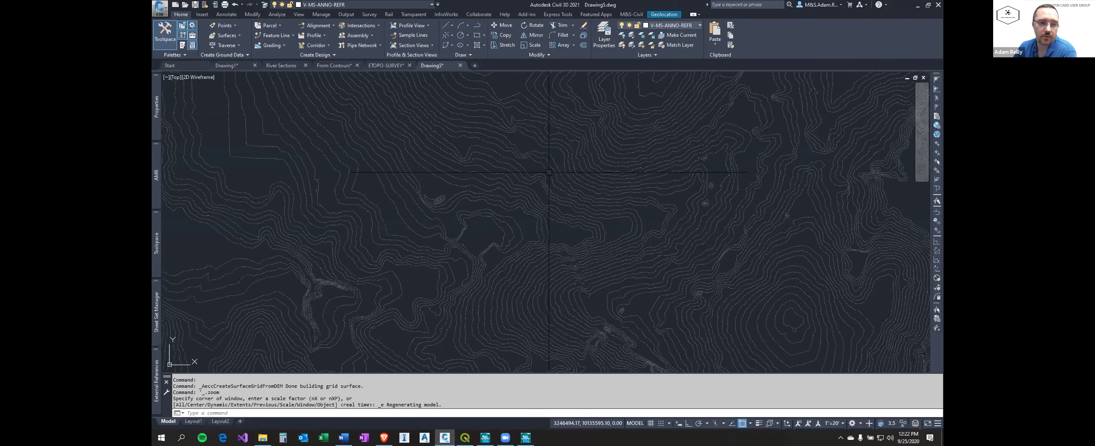
# Select the grid surface and locate it among Drawing5's surfaces in the Toolspace.
pyautogui.click(643, 194)
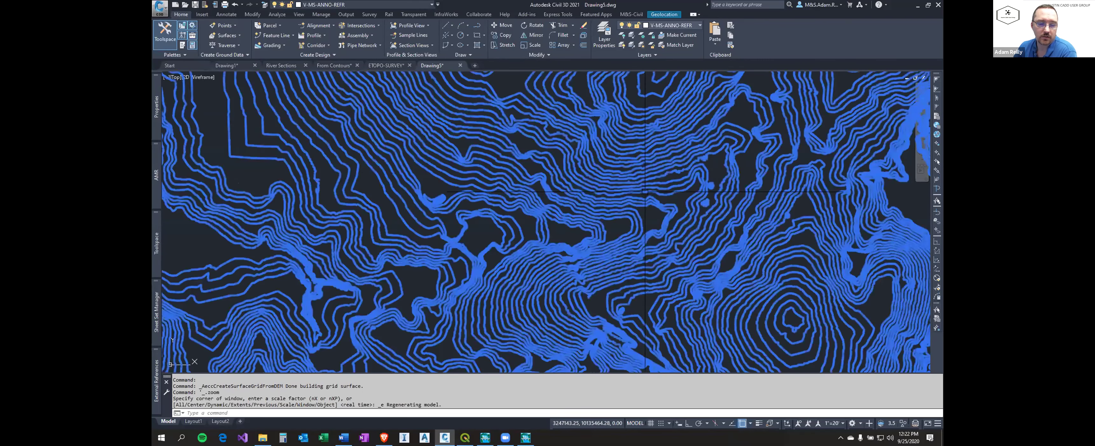
pyautogui.moveTo(153, 161)
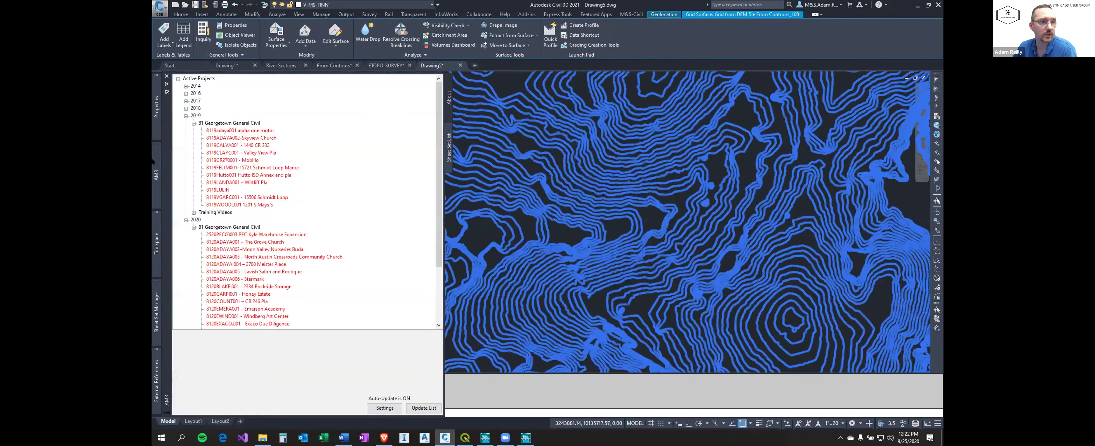
pyautogui.moveTo(153, 251)
pyautogui.scroll(3, 205, 135)
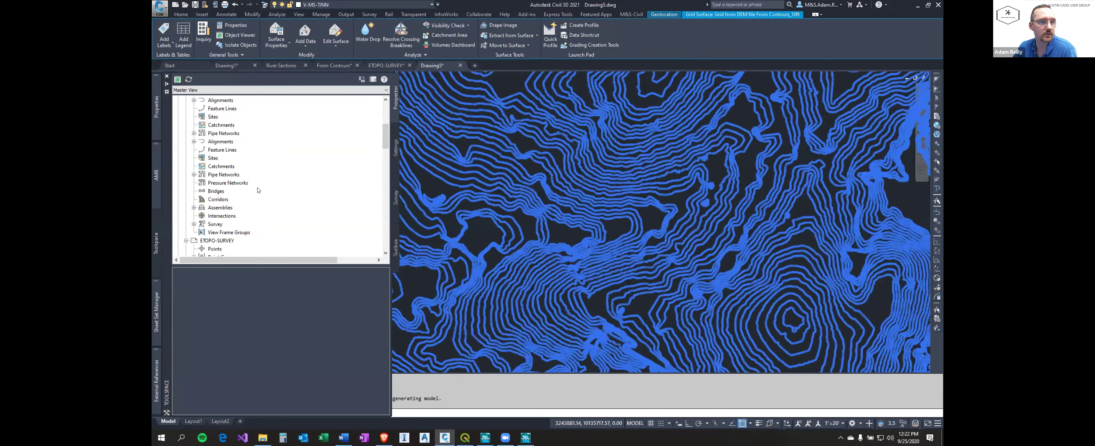
pyautogui.click(194, 133)
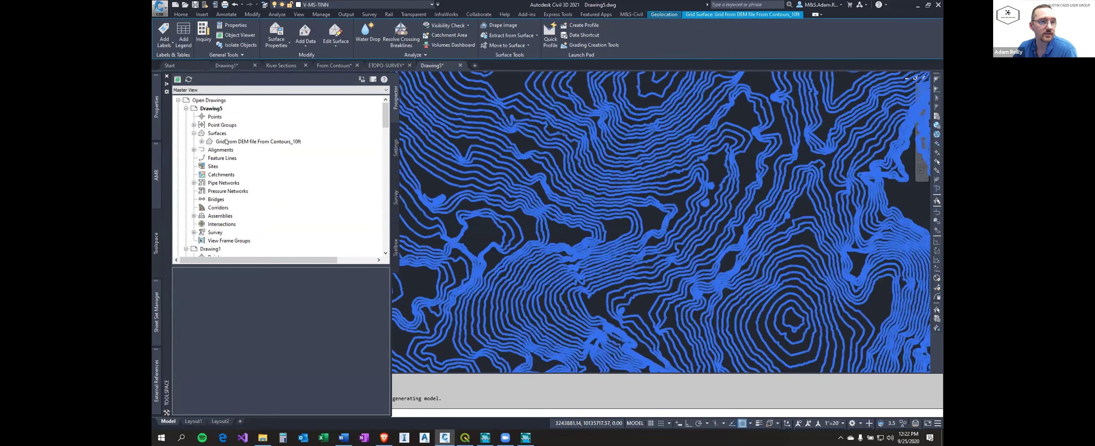
pyautogui.click(251, 141)
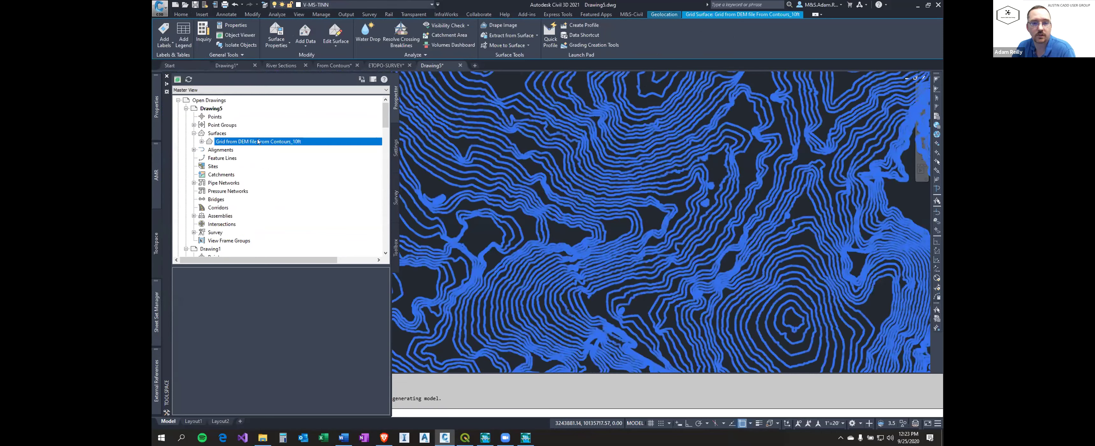
pyautogui.press('Escape')
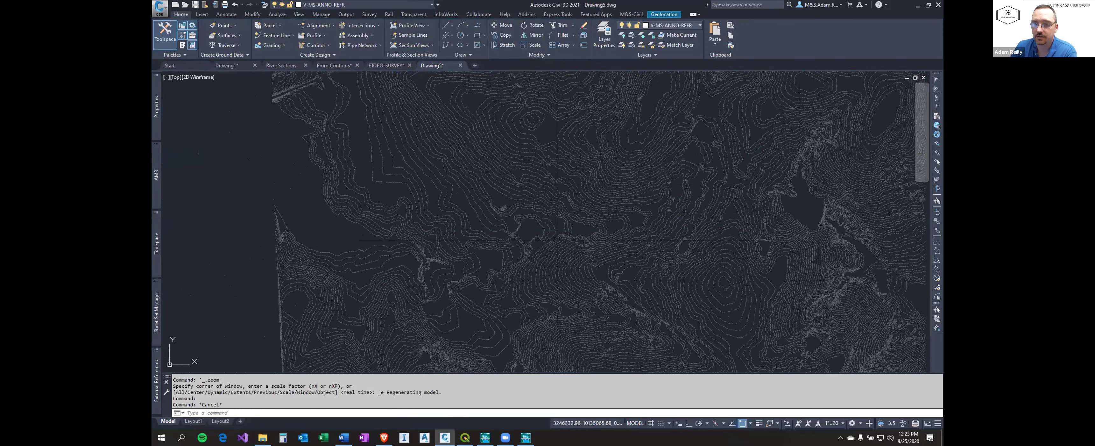
# Draw a rectangle around the central part of the grid surface with the RECTANG command.
pyautogui.moveTo(625, 224); pyautogui.dragTo(570, 239, button='middle')
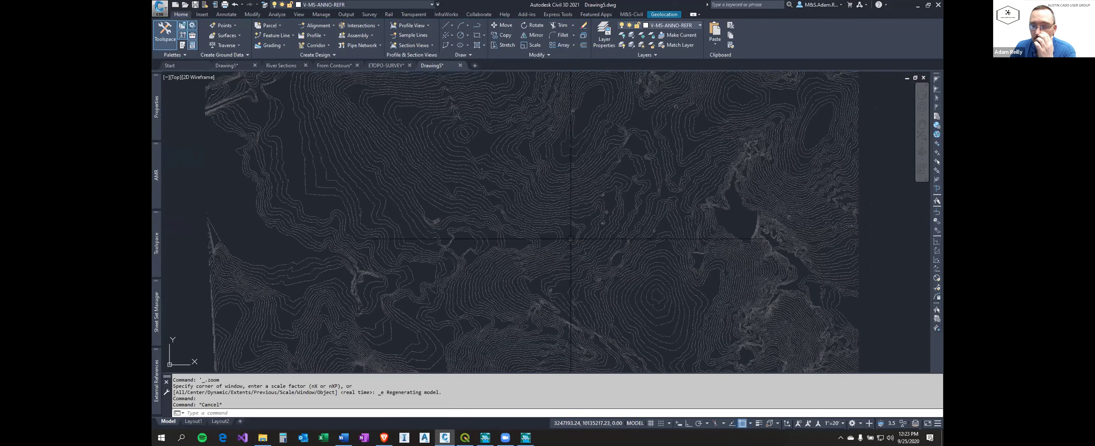
pyautogui.scroll(-2, 573, 184)
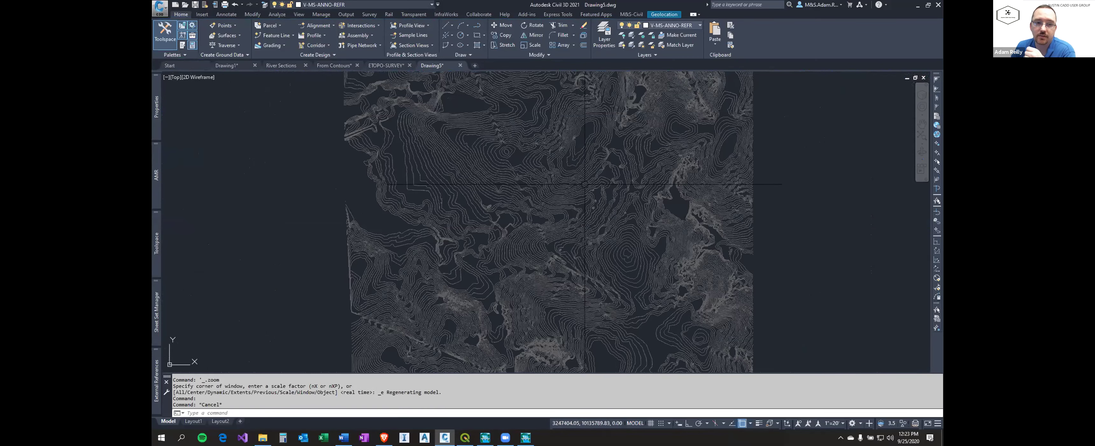
pyautogui.scroll(-2, 625, 200)
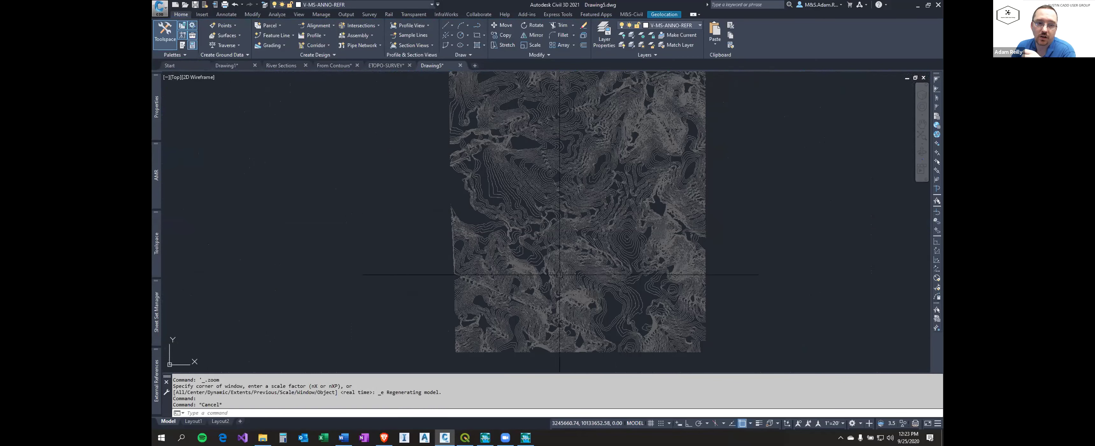
pyautogui.write('rec')
pyautogui.press('Return')
pyautogui.click(517, 262)
pyautogui.click(622, 167)
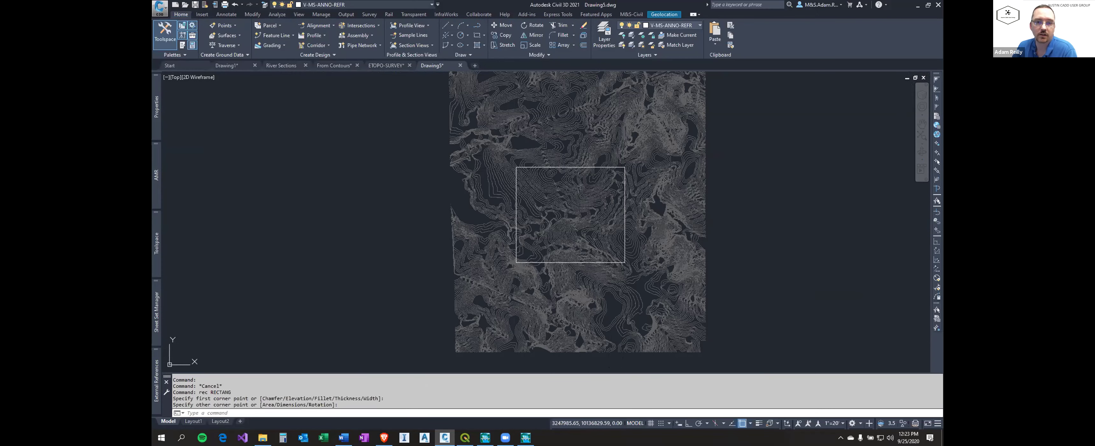
# Add the rectangle to the grid surface as a Data Clip boundary named area.
pyautogui.click(616, 153)
pyautogui.click(305, 44)
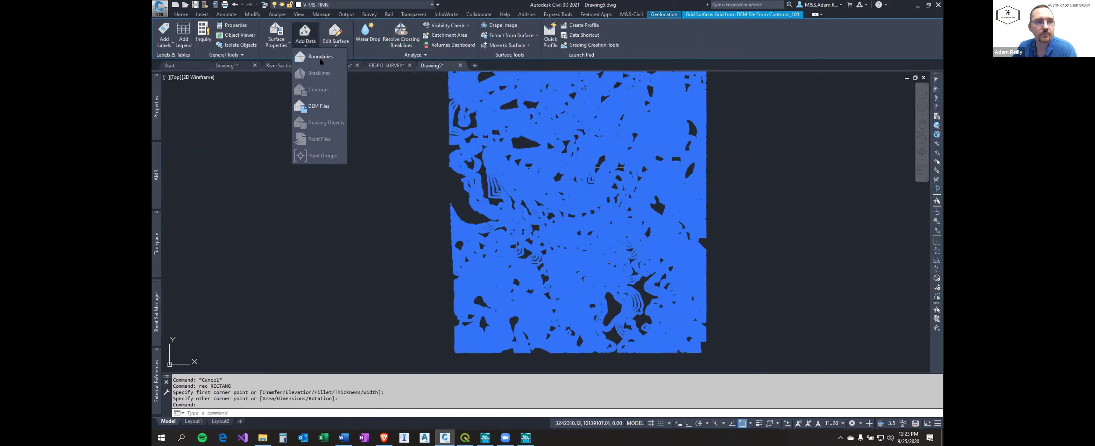
pyautogui.click(318, 58)
pyautogui.click(523, 210)
pyautogui.click(518, 233)
pyautogui.click(518, 191)
pyautogui.write('ar')
pyautogui.click(513, 253)
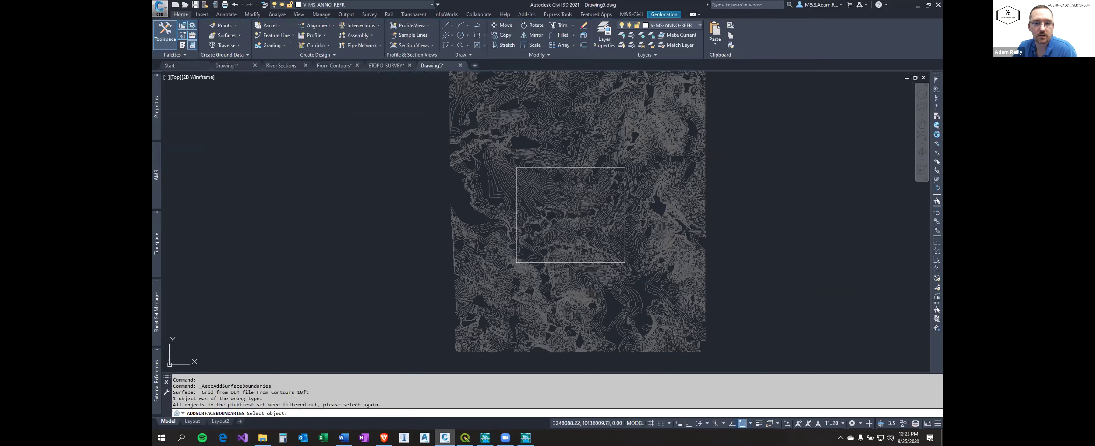
pyautogui.click(624, 190)
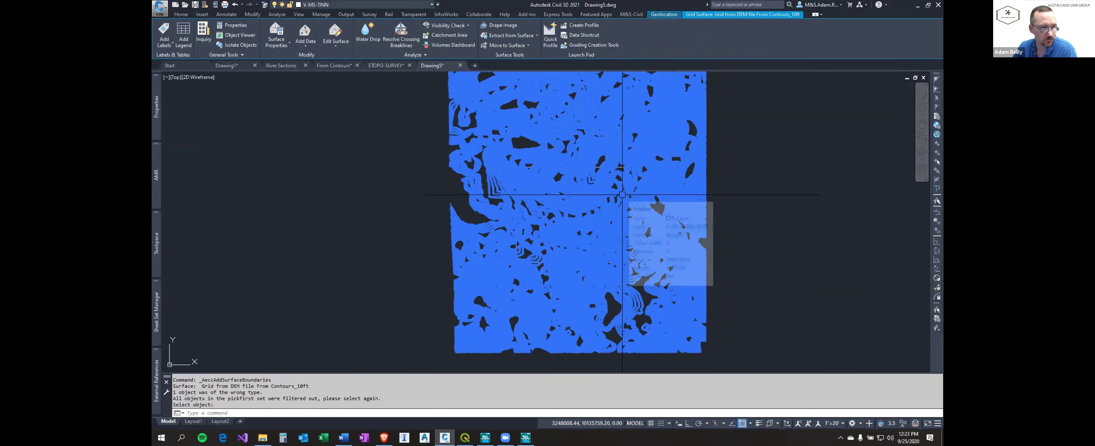
# Try to add the same rectangle to the grid surface again as a Data Clip boundary.
pyautogui.scroll(2, 624, 191)
pyautogui.press('Return')
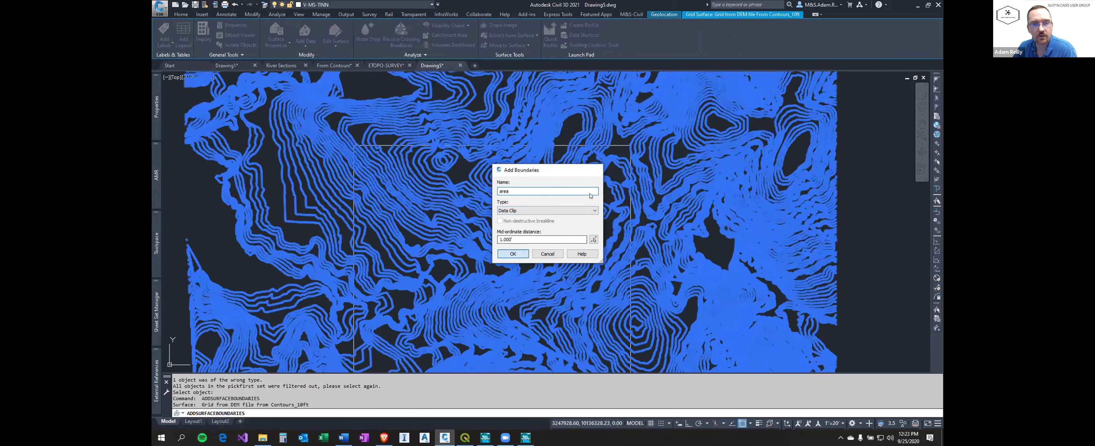
pyautogui.click(513, 253)
pyautogui.click(632, 155)
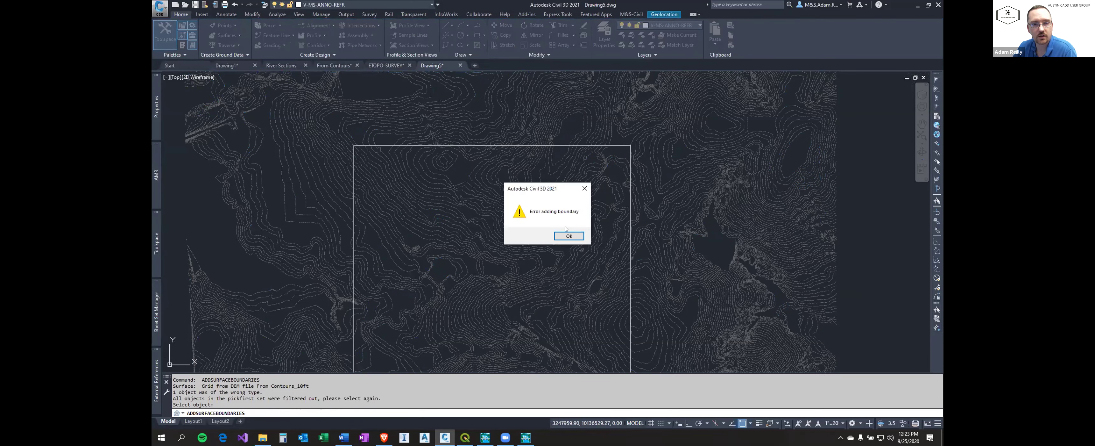
pyautogui.click(569, 237)
# Reorder the surface definition so Add boundary comes before Create Grid from DEM File, and rebuild the surface.
pyautogui.click(588, 210)
pyautogui.rightClick(589, 209)
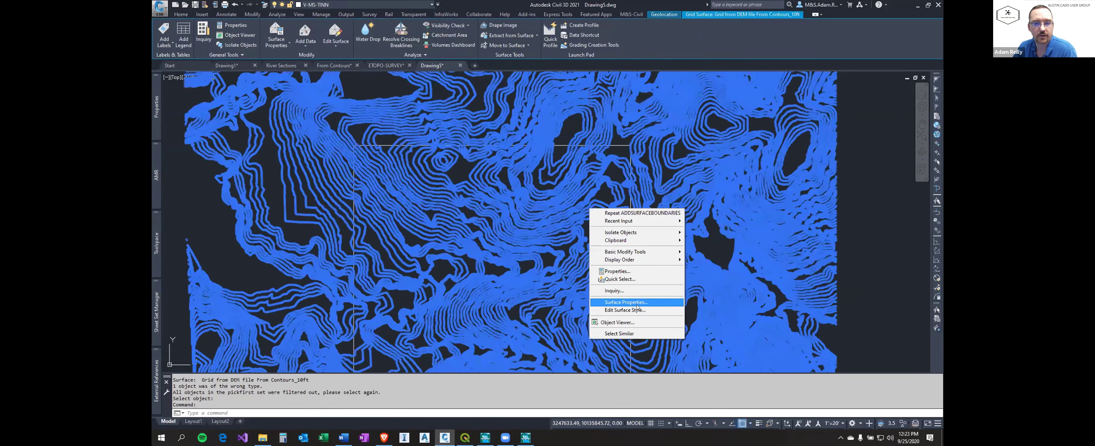
pyautogui.click(626, 302)
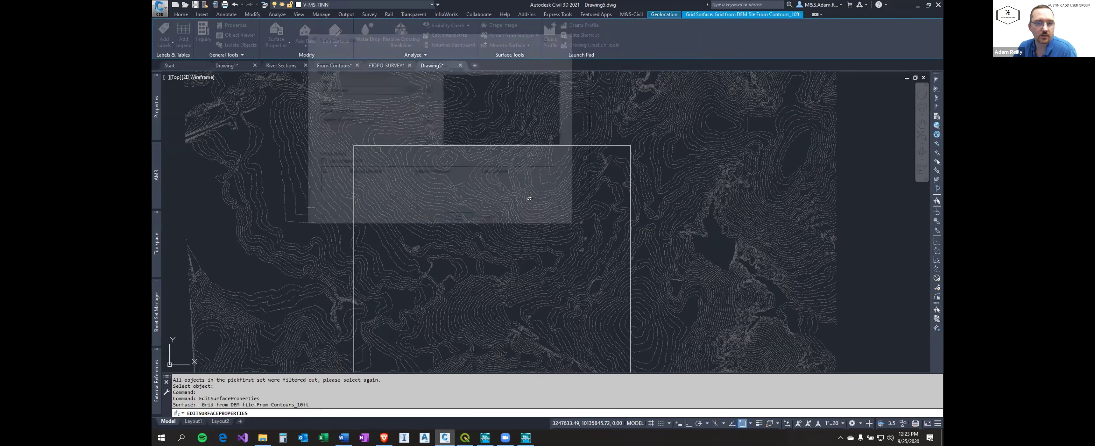
pyautogui.click(345, 50)
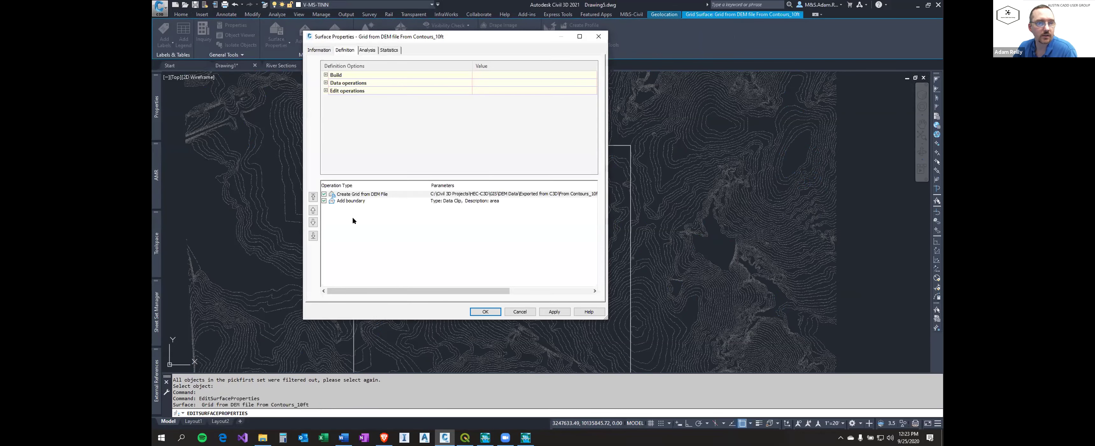
pyautogui.click(340, 201)
pyautogui.click(313, 209)
pyautogui.click(496, 311)
pyautogui.click(539, 202)
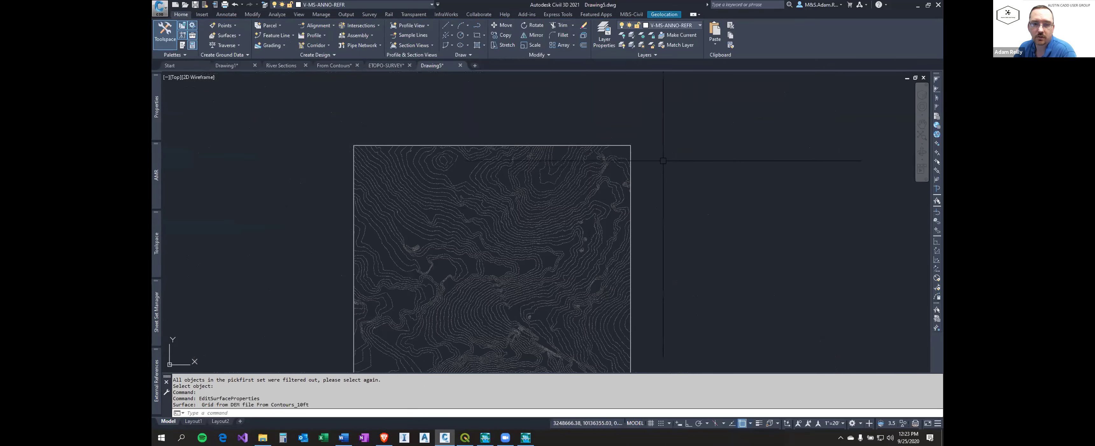
pyautogui.scroll(-2, 636, 144)
pyautogui.moveTo(578, 232); pyautogui.dragTo(617, 217, button='middle')
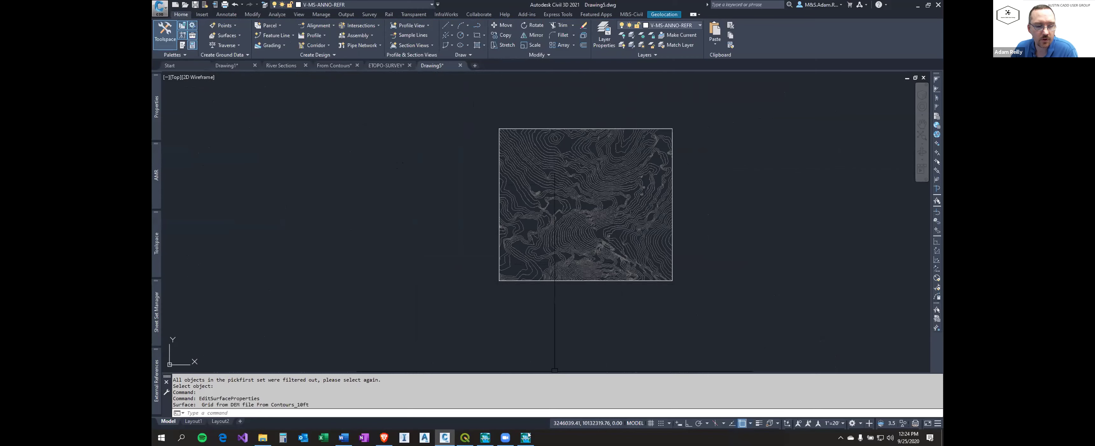
# Switch to the River Sections drawing and inspect the stream centerline polyline crossing the section lines.
pyautogui.moveTo(525, 436)
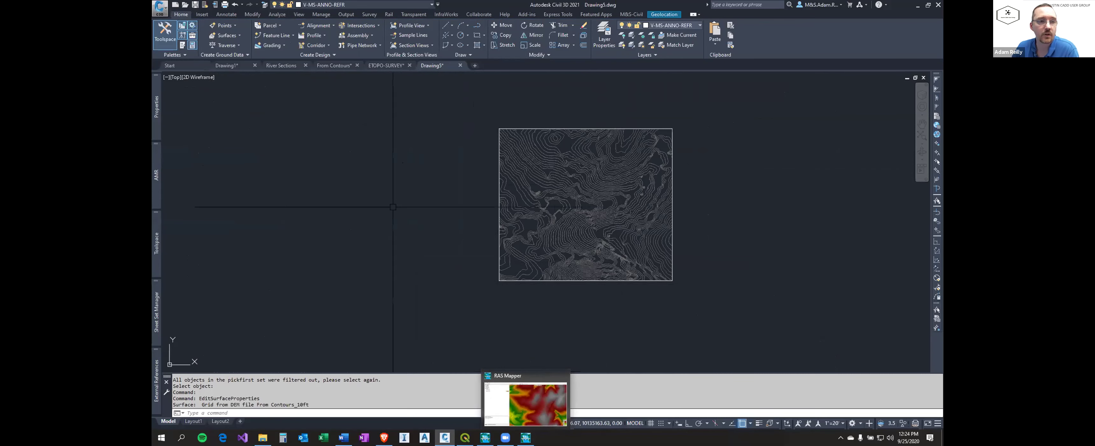
pyautogui.click(280, 64)
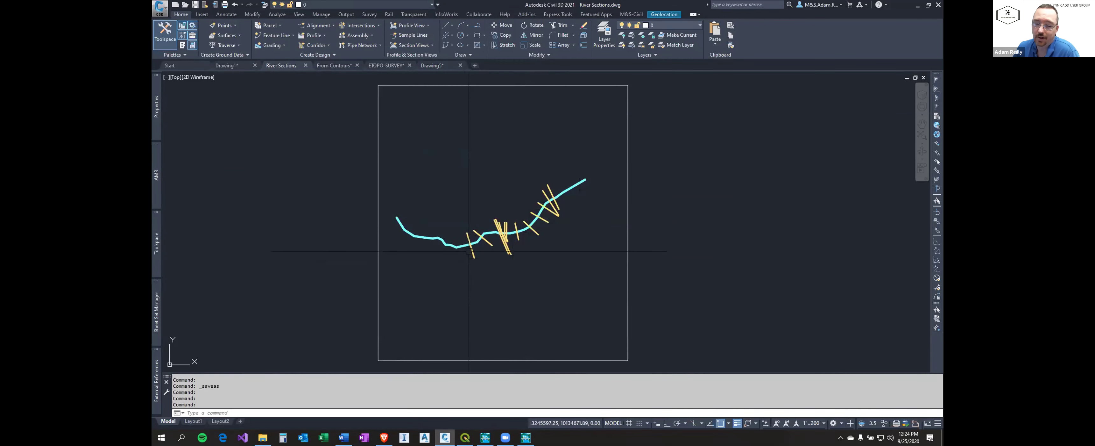
pyautogui.scroll(2, 482, 235)
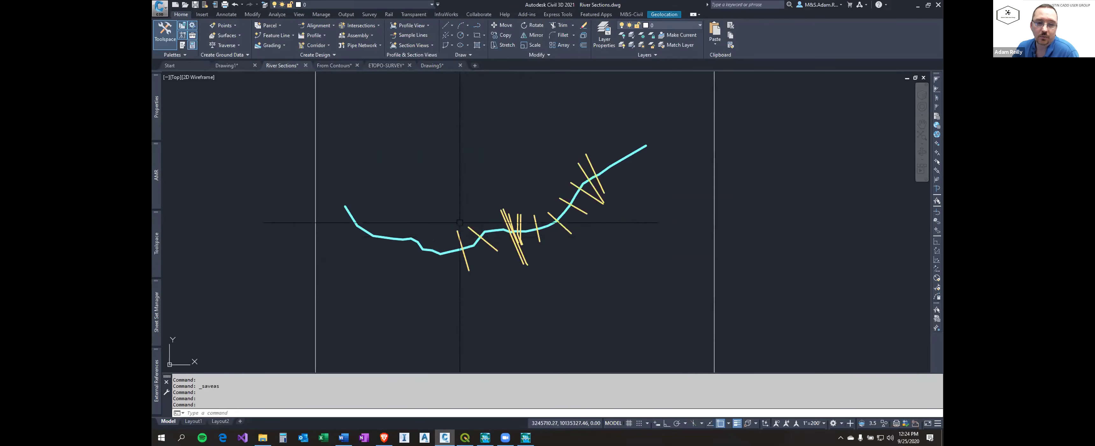
pyautogui.moveTo(459, 222); pyautogui.dragTo(494, 245, button='middle')
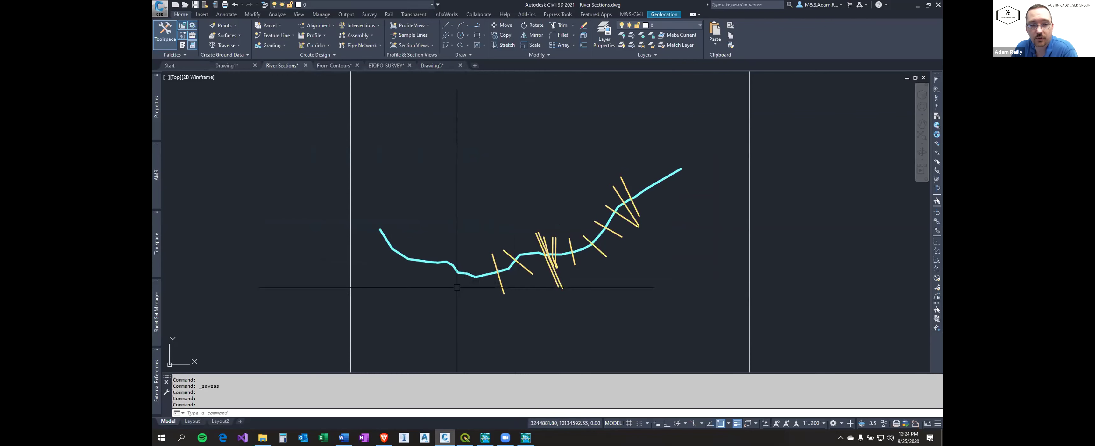
pyautogui.click(156, 243)
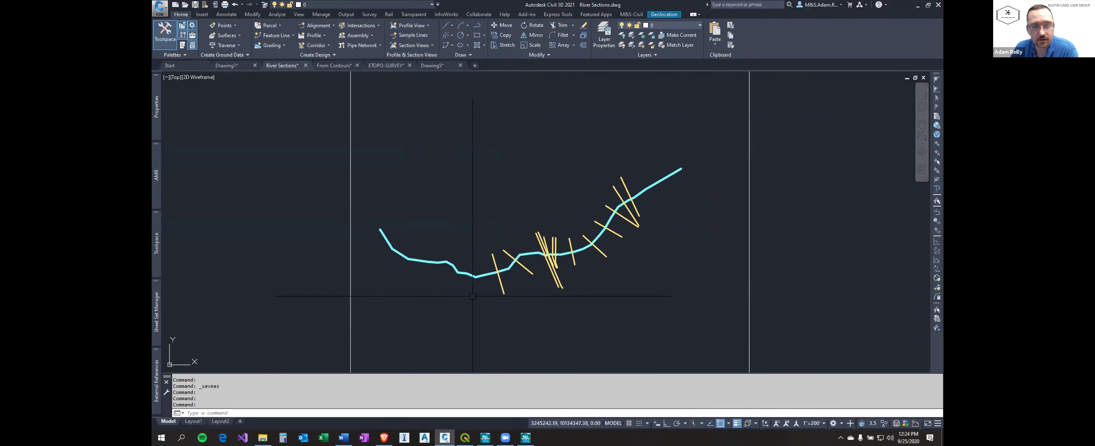
pyautogui.click(468, 275)
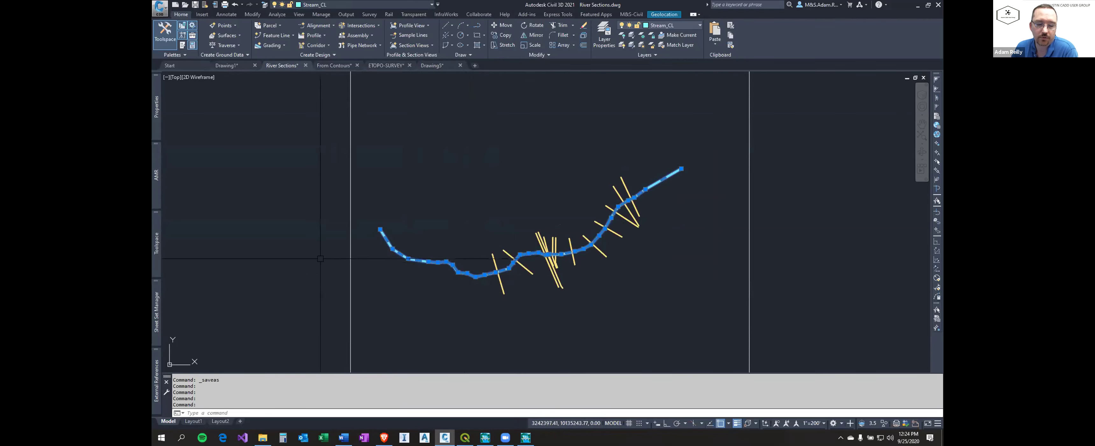
pyautogui.press('Escape')
pyautogui.press('Escape')
pyautogui.press('Escape')
# Check where the stream centerline polyline starts using the Edit vertex option of PEDIT.
pyautogui.write('pe')
pyautogui.press('Return')
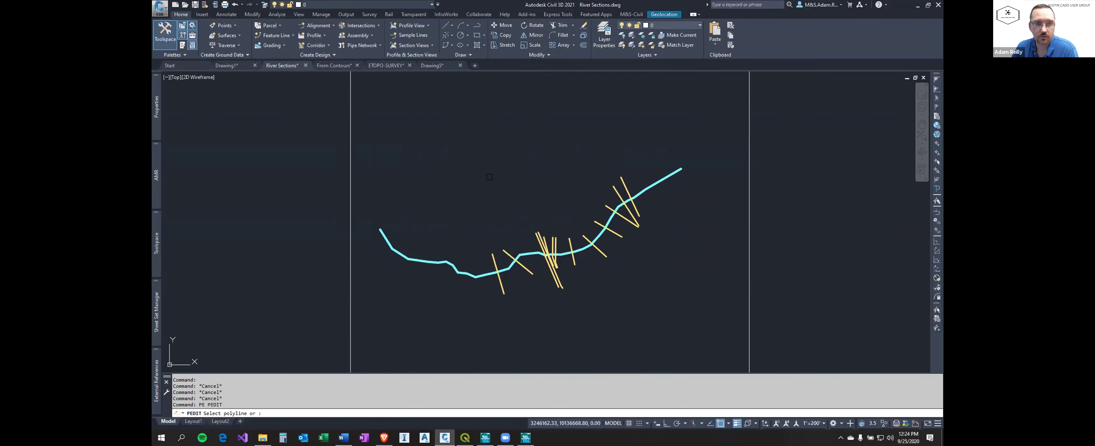
pyautogui.click(433, 261)
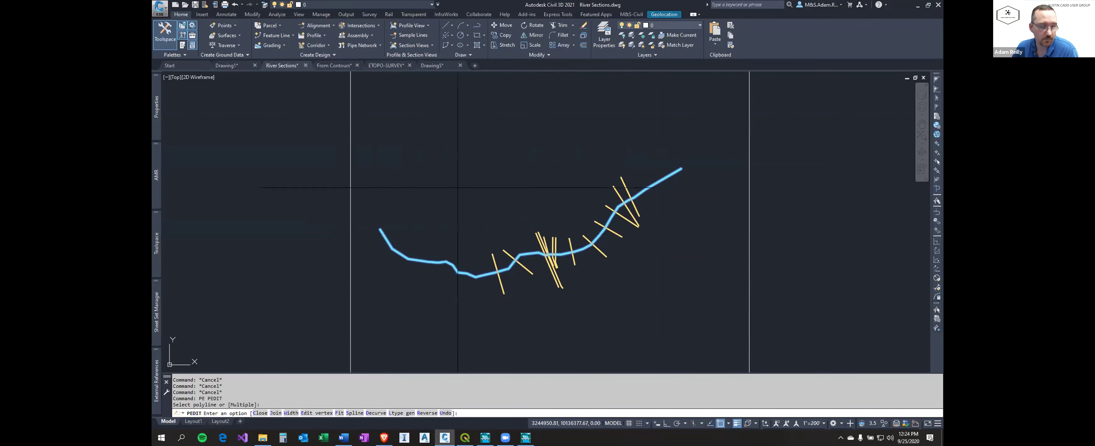
pyautogui.write('e')
pyautogui.press('Return')
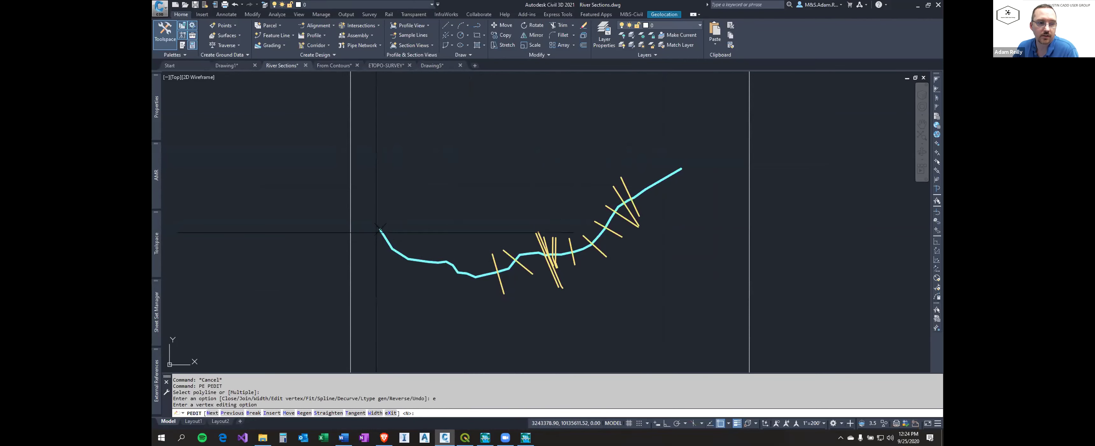
pyautogui.scroll(5, 376, 232)
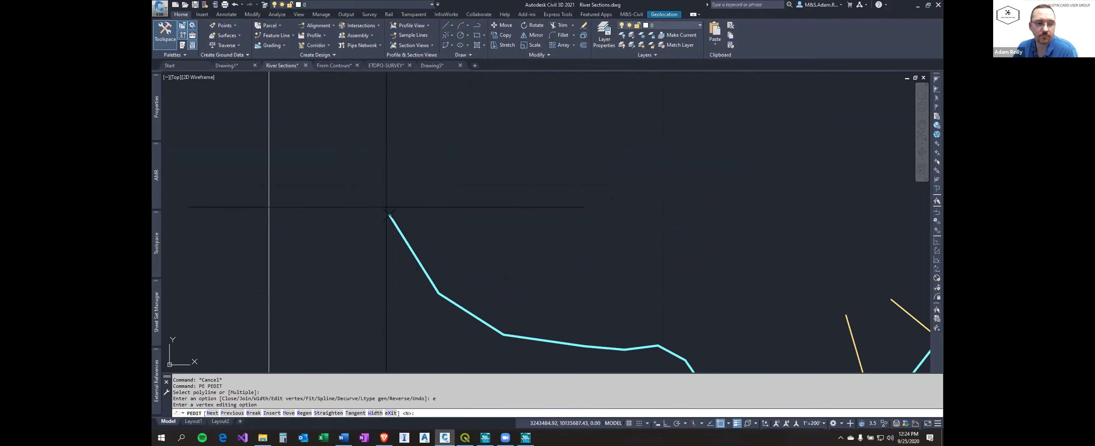
pyautogui.scroll(-3, 386, 219)
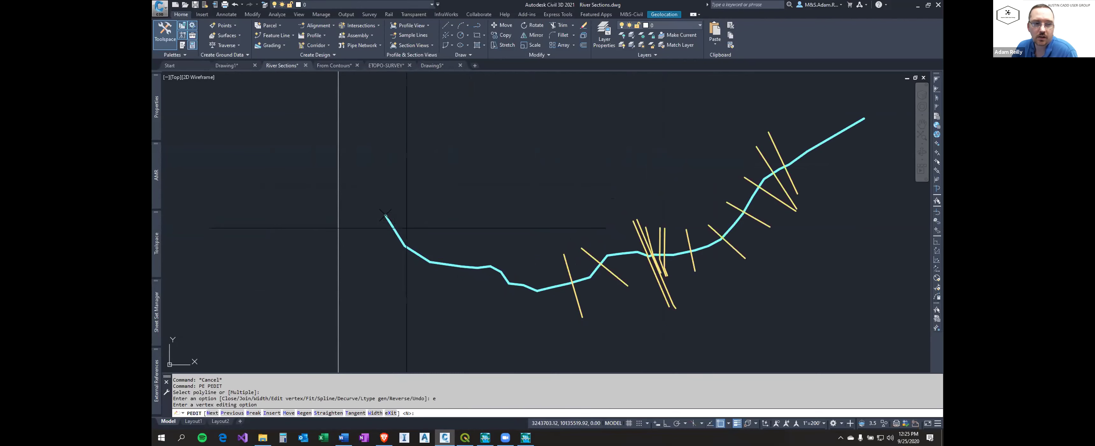
pyautogui.press('Escape')
pyautogui.press('Escape')
pyautogui.moveTo(407, 227); pyautogui.dragTo(298, 242, button='middle')
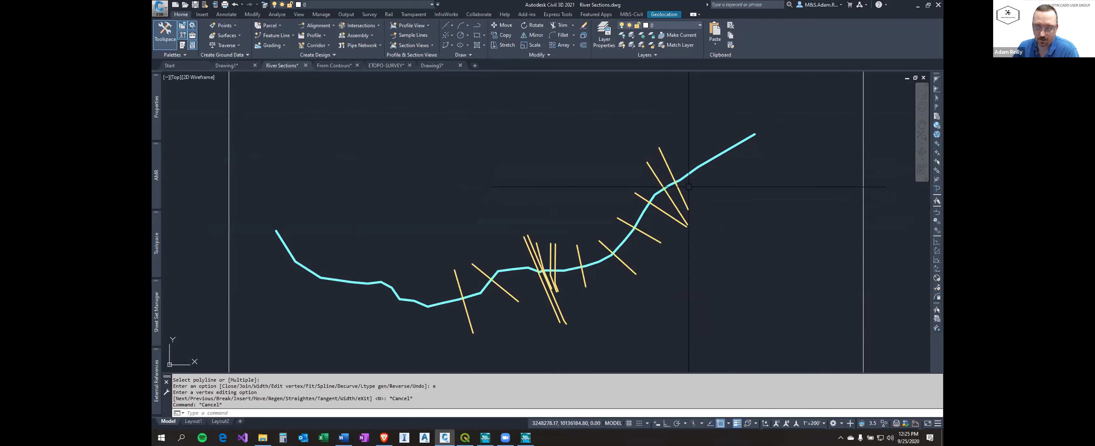
# Check where the easternmost cross-section polyline starts using the Edit vertex option of PEDIT.
pyautogui.press('Return')
pyautogui.click(677, 184)
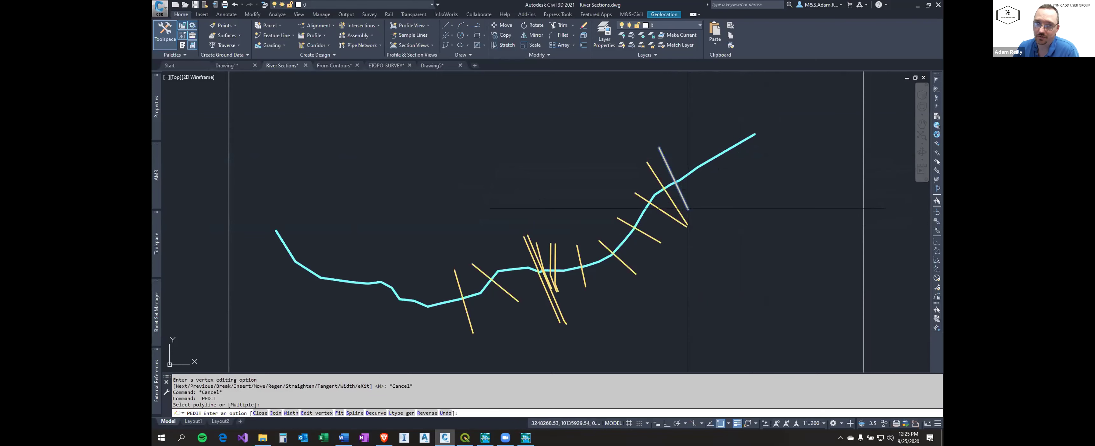
pyautogui.write('e')
pyautogui.press('Return')
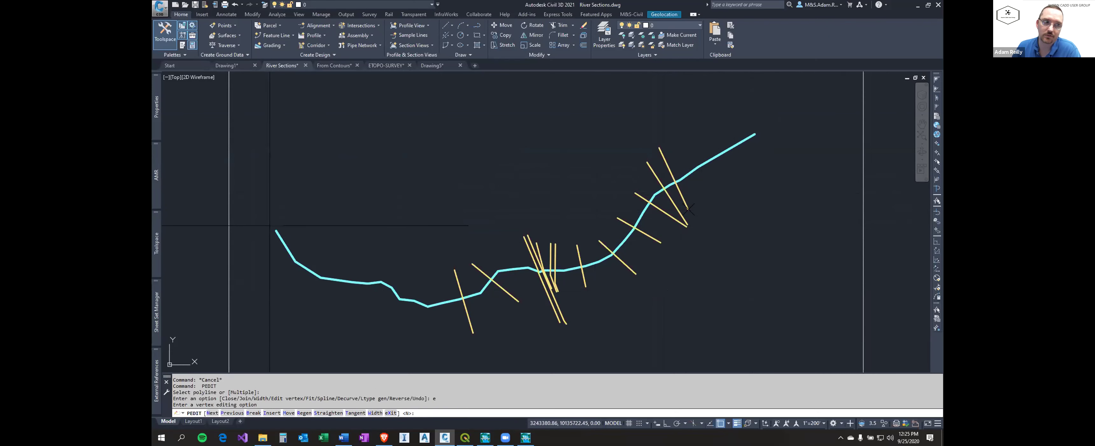
pyautogui.press('Escape')
pyautogui.press('Escape')
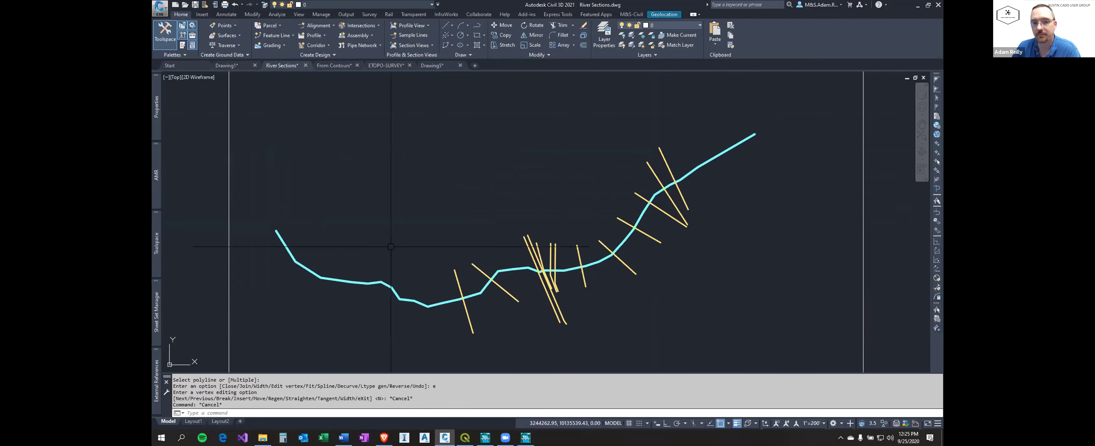
# Run MAPEXPORT for an ESRI Shapefile and choose to overwrite Stream_CL.shp in the Shape Files folder.
pyautogui.scroll(-2, 501, 237)
pyautogui.moveTo(521, 259)
pyautogui.mouseDown(button='middle')
pyautogui.moveTo(559, 229)
pyautogui.moveTo(563, 244)
pyautogui.mouseUp(button='middle')
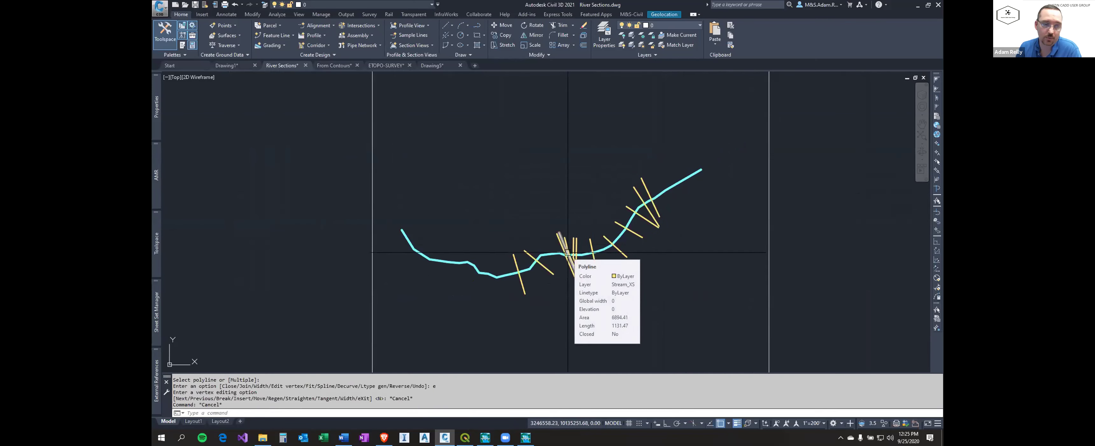
pyautogui.write('ma')
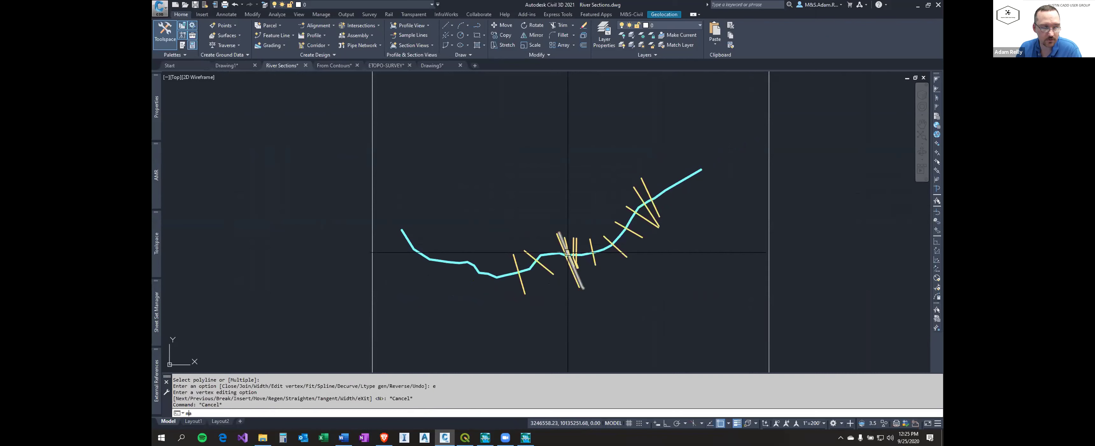
pyautogui.write('pexport')
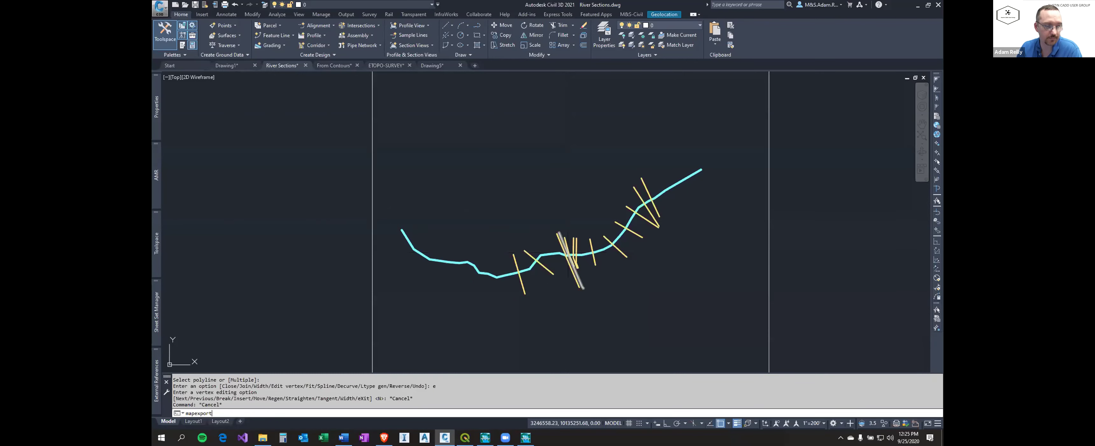
pyautogui.press('Return')
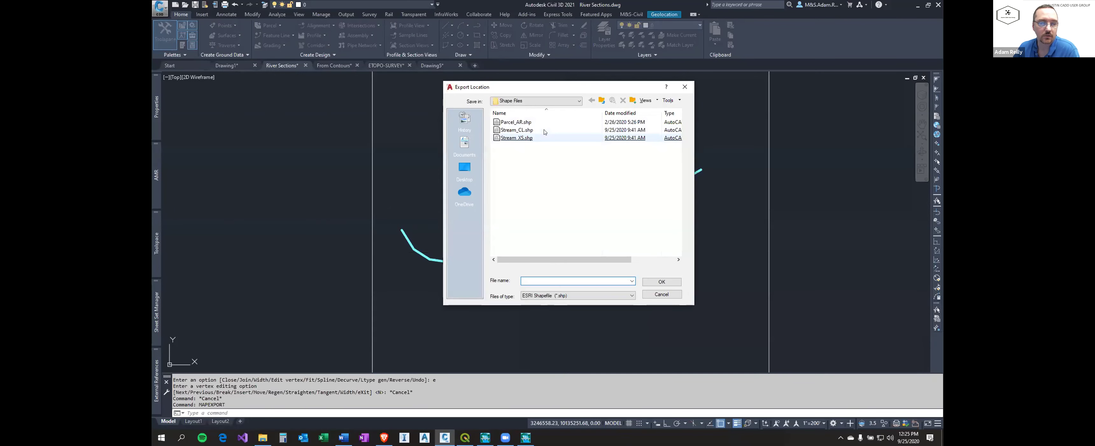
pyautogui.doubleClick(549, 130)
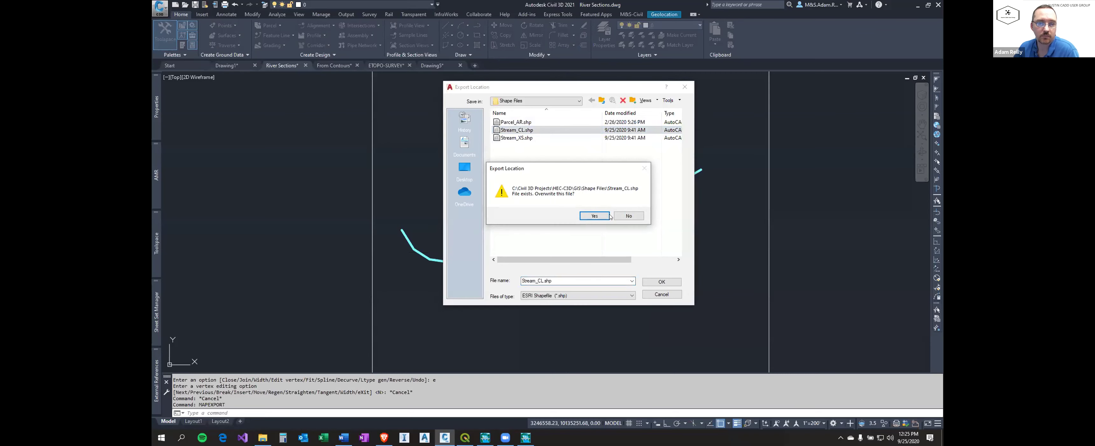
pyautogui.click(593, 216)
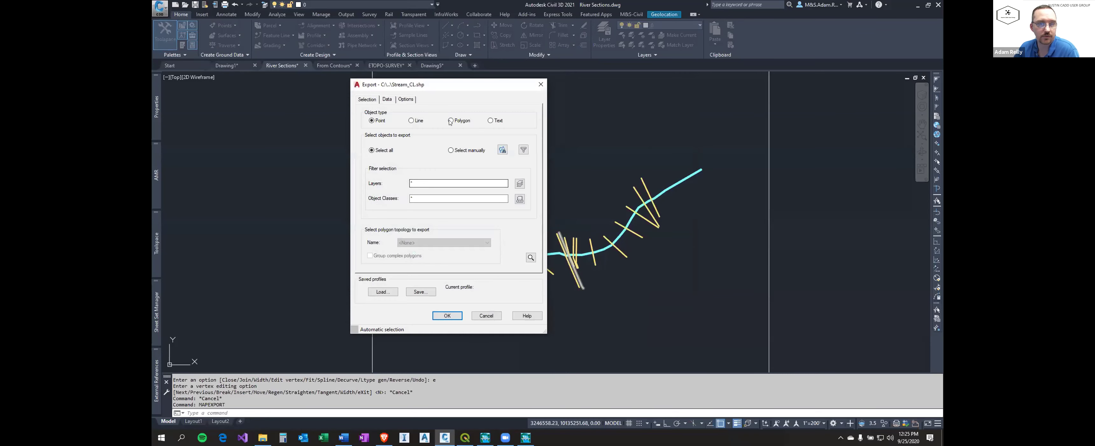
# Try to export only the stream centerline polyline, using Line as the object type.
pyautogui.click(502, 149)
pyautogui.click(485, 270)
pyautogui.press('Return')
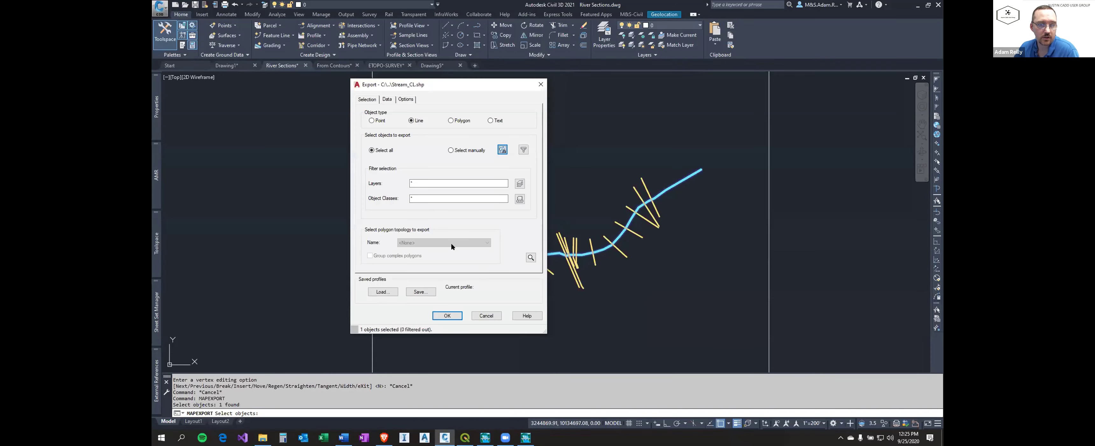
pyautogui.click(447, 315)
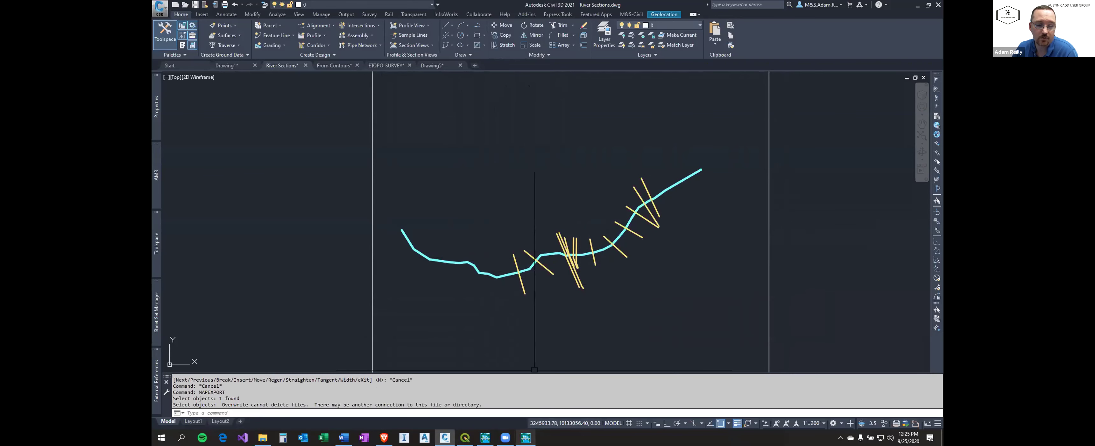
# Switch to the HEC-RAS main window of the HEC-C3D project and open the geometric data editor.
pyautogui.click(526, 437)
pyautogui.scroll(2, 581, 164)
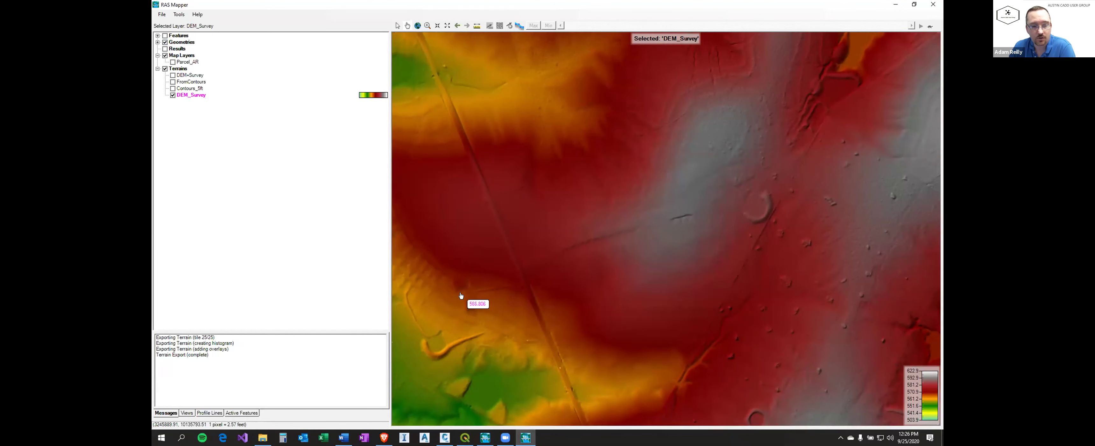
pyautogui.moveTo(525, 437)
pyautogui.click(485, 437)
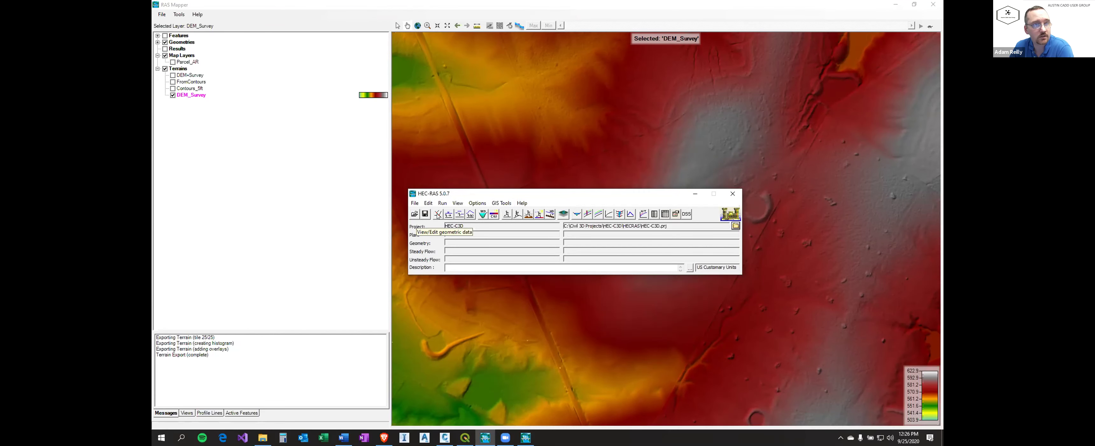
pyautogui.click(438, 215)
pyautogui.click(209, 98)
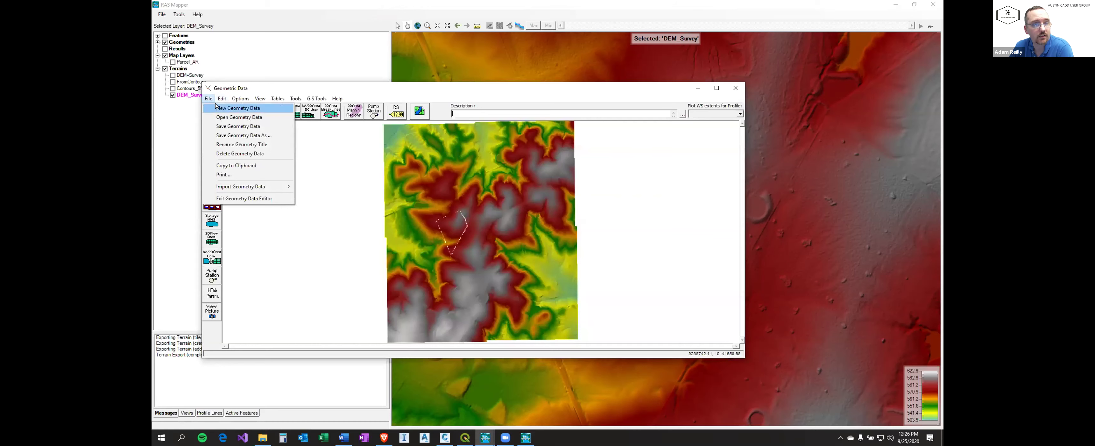
pyautogui.click(238, 108)
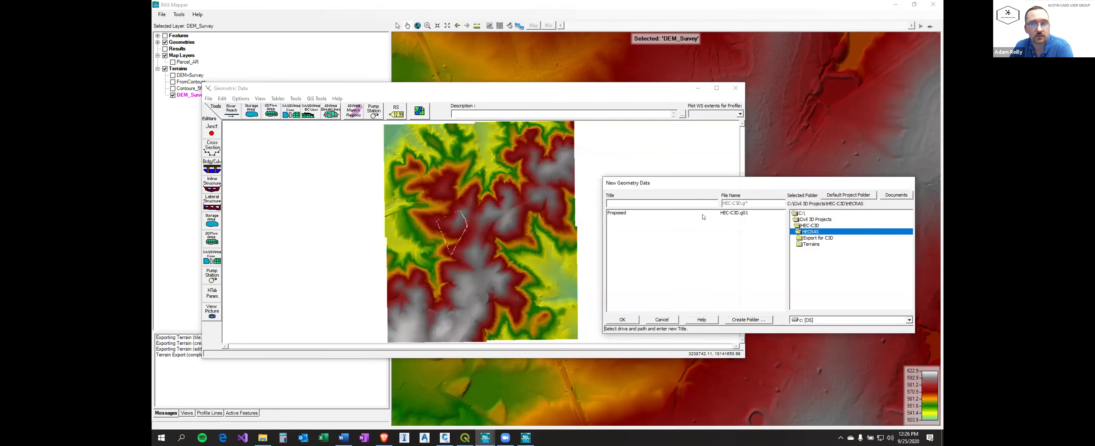
pyautogui.click(628, 213)
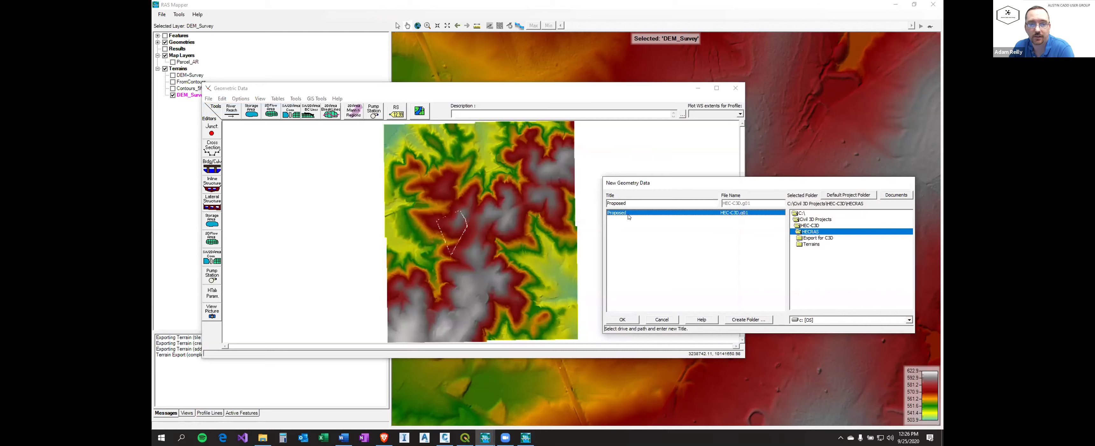
pyautogui.click(660, 319)
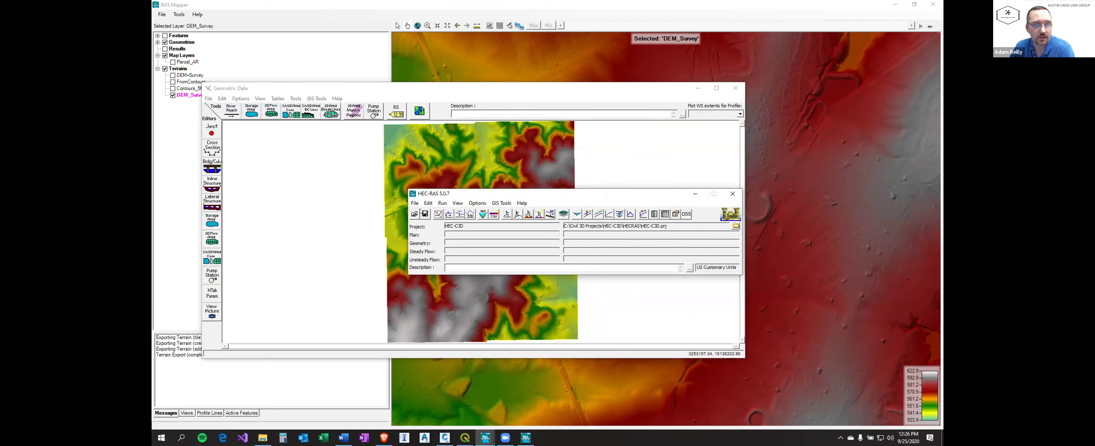
pyautogui.click(438, 212)
pyautogui.click(208, 99)
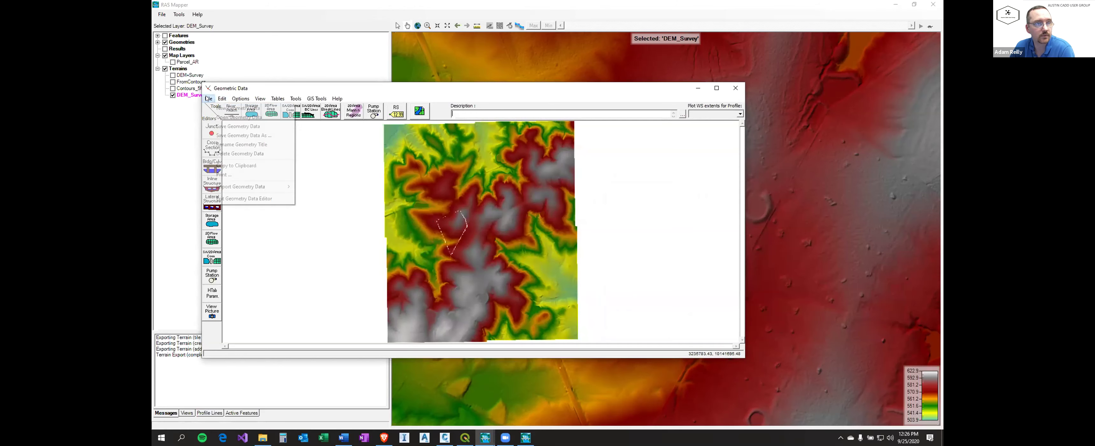
pyautogui.click(234, 119)
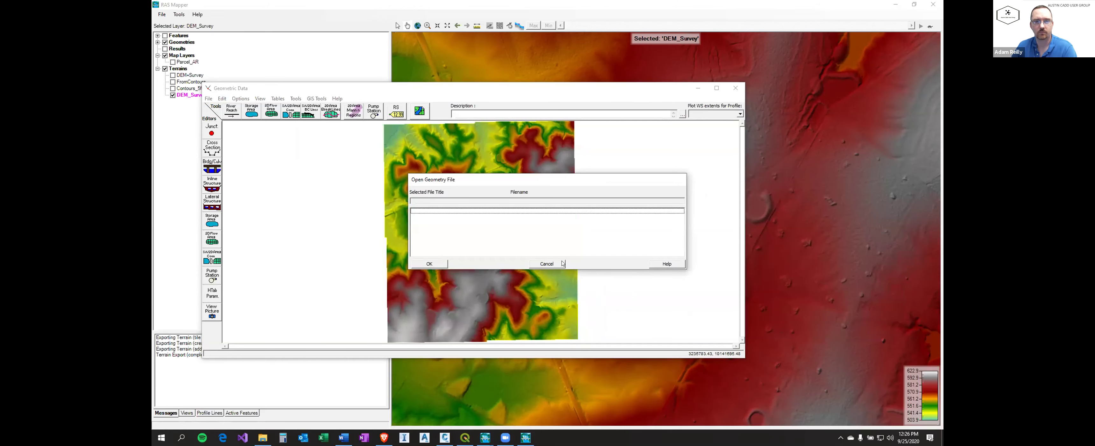
pyautogui.click(546, 263)
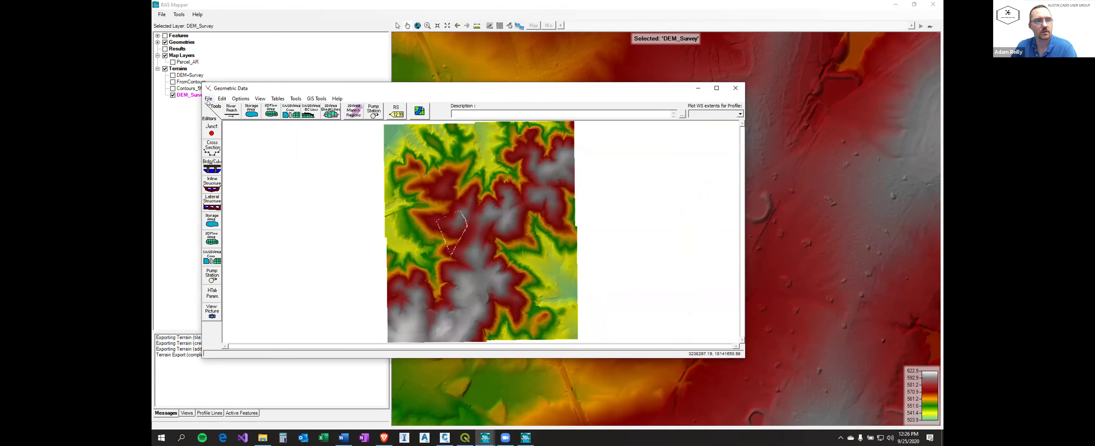
# Create new geometry data titled Proposed in the HECRAS folder and close the geometric data editor.
pyautogui.click(221, 99)
pyautogui.click(244, 108)
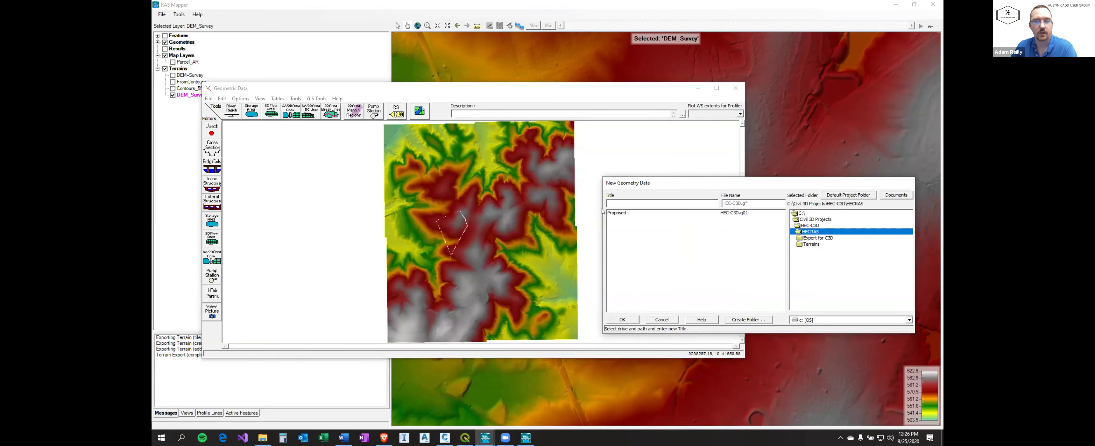
pyautogui.doubleClick(619, 213)
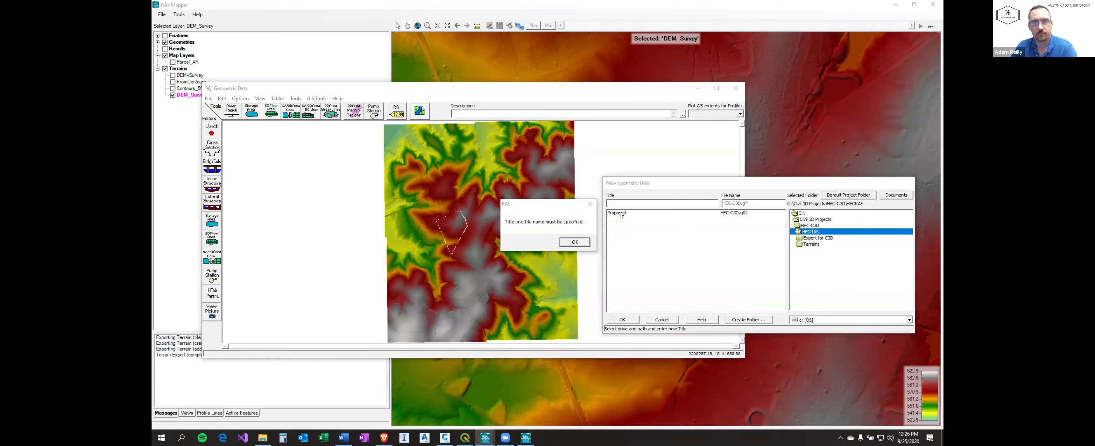
pyautogui.press('Return')
pyautogui.click(621, 318)
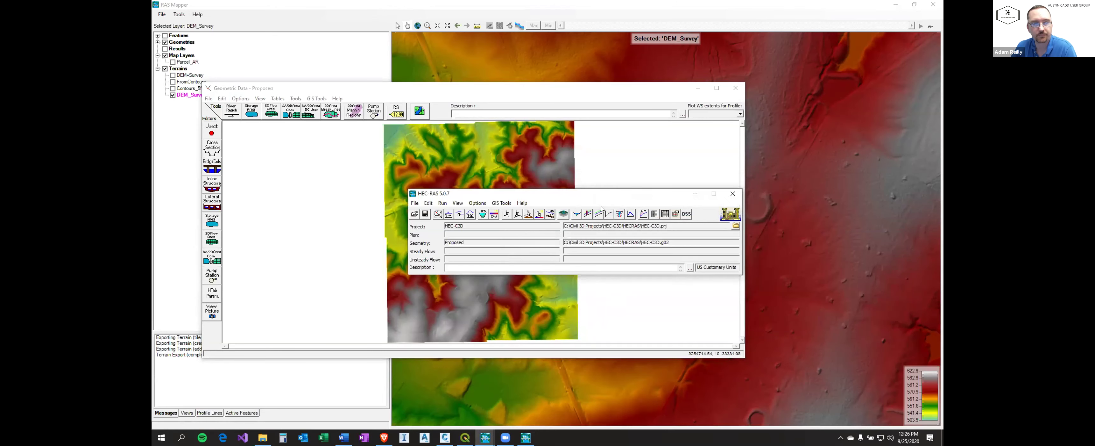
pyautogui.click(735, 88)
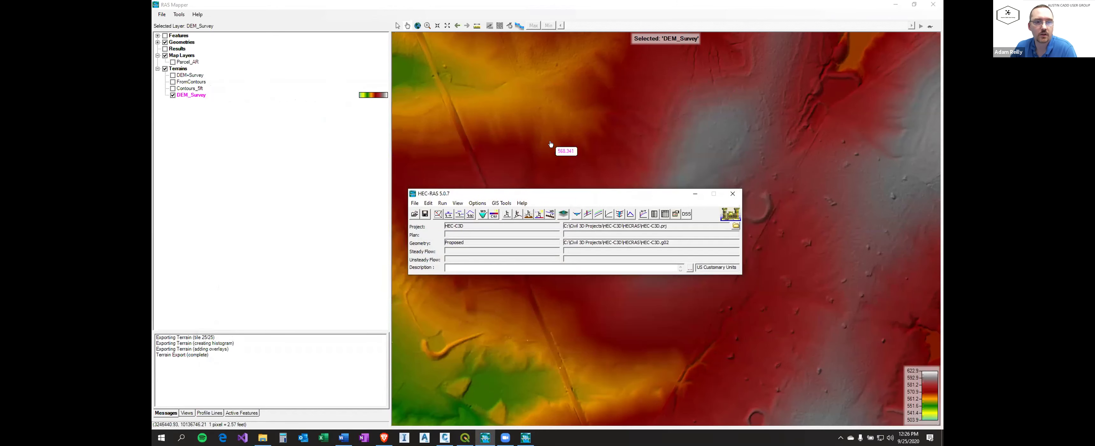
# Switch to RAS Mapper and start editing the first Proposed geometry.
pyautogui.click(458, 128)
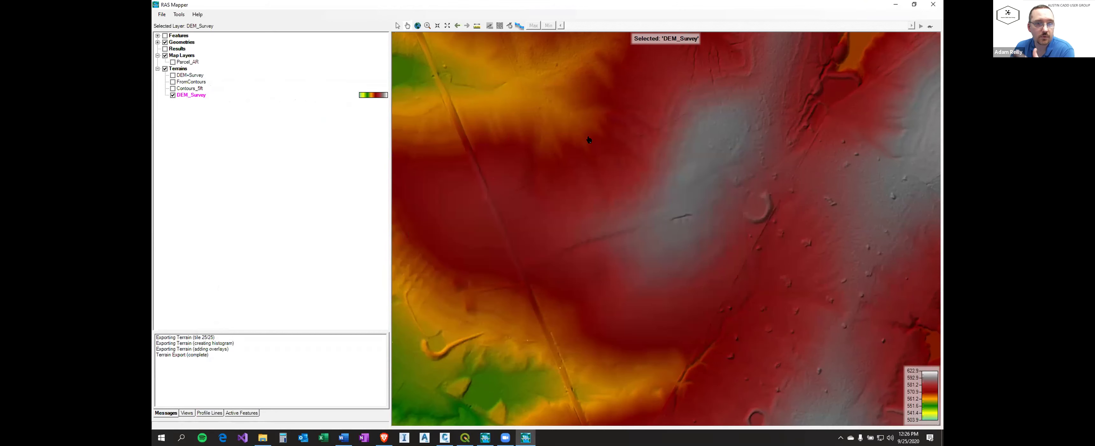
pyautogui.click(157, 42)
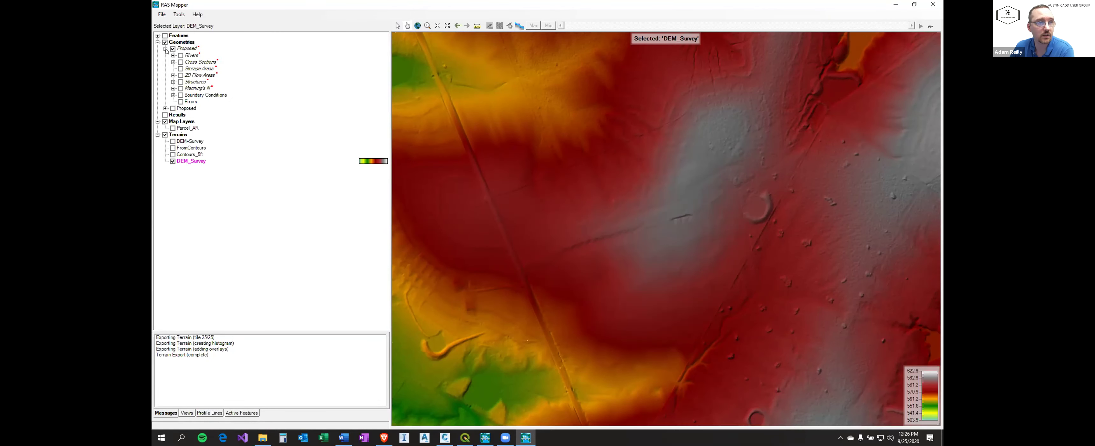
pyautogui.moveTo(193, 49)
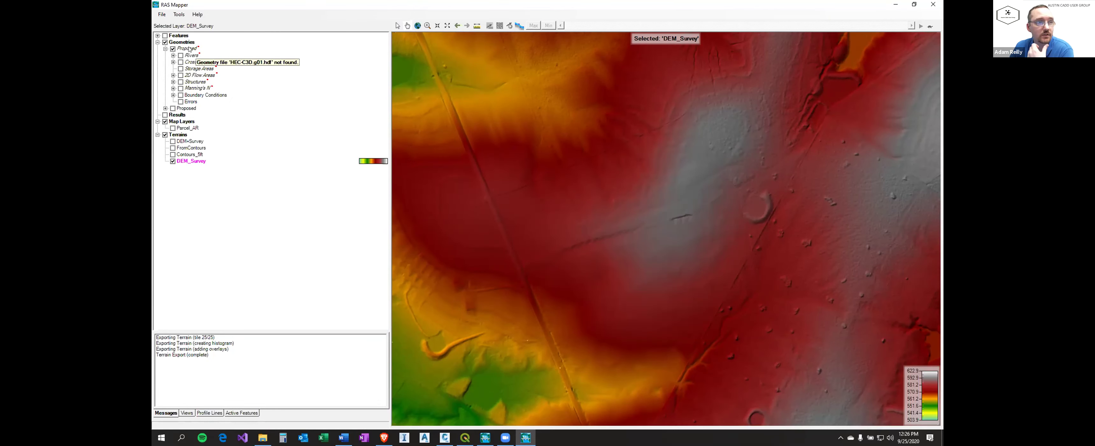
pyautogui.click(173, 56)
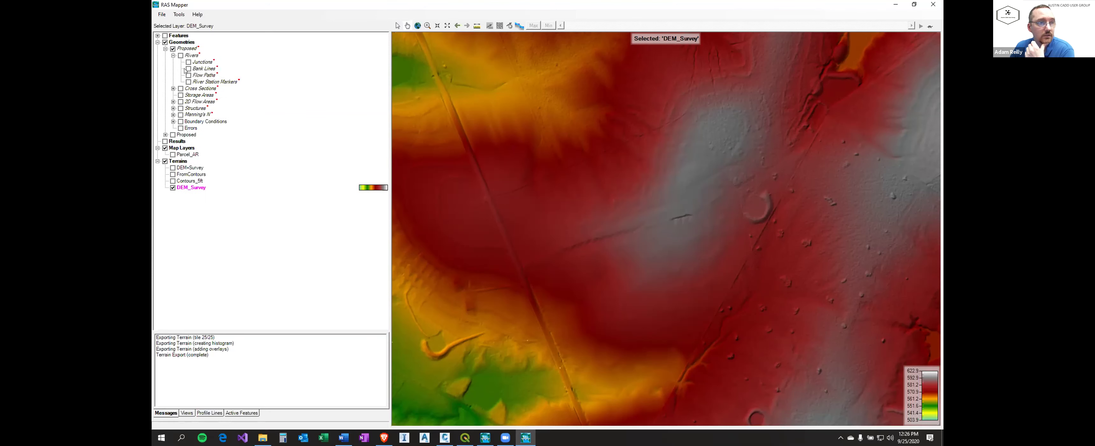
pyautogui.click(173, 56)
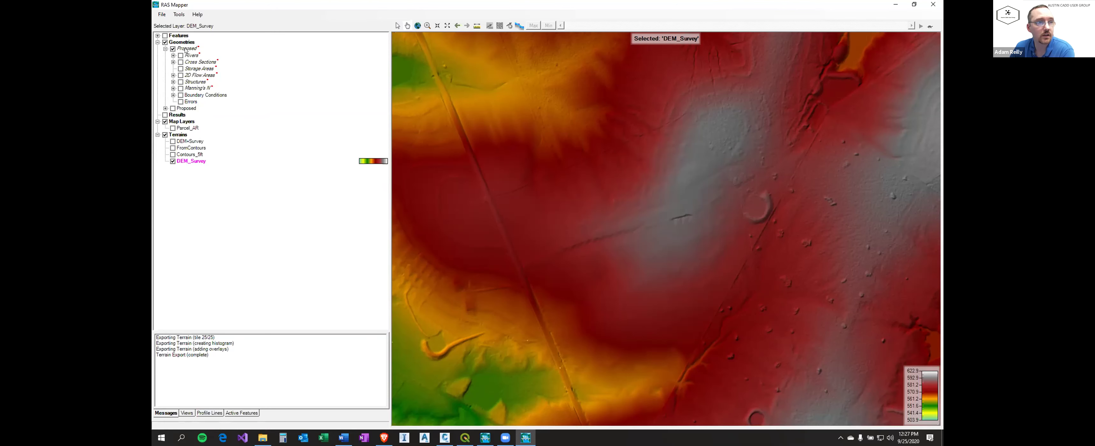
pyautogui.rightClick(186, 49)
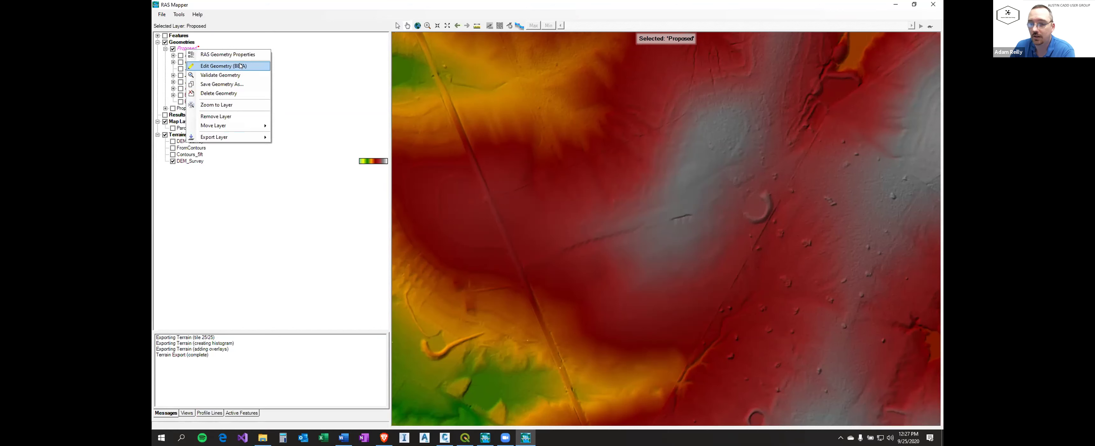
pyautogui.click(240, 65)
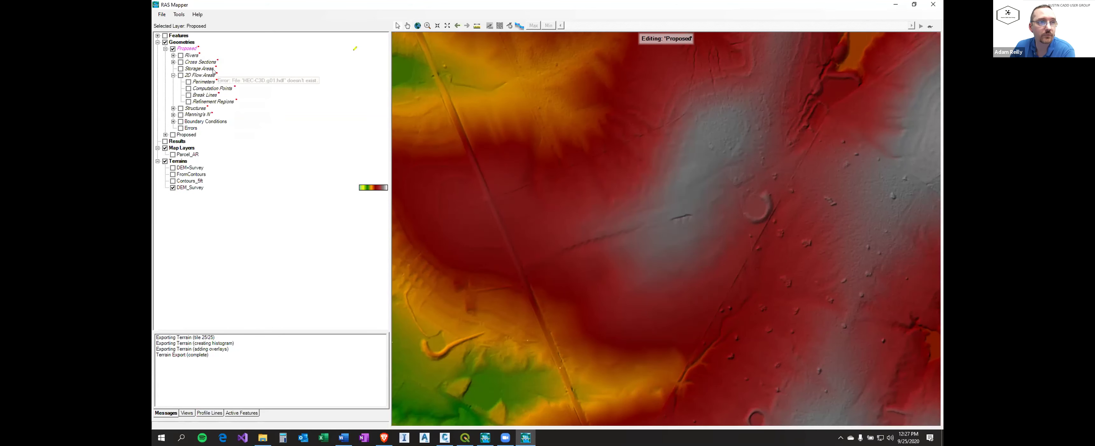
# Import the Stream_CL.shp centerline into the Rivers layer of the Proposed geometry and close the layer properties.
pyautogui.click(190, 55)
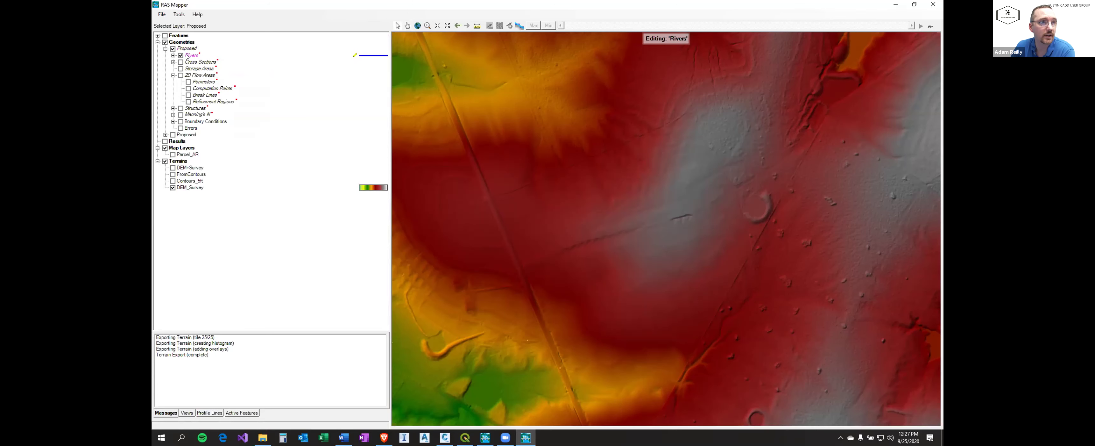
pyautogui.rightClick(187, 56)
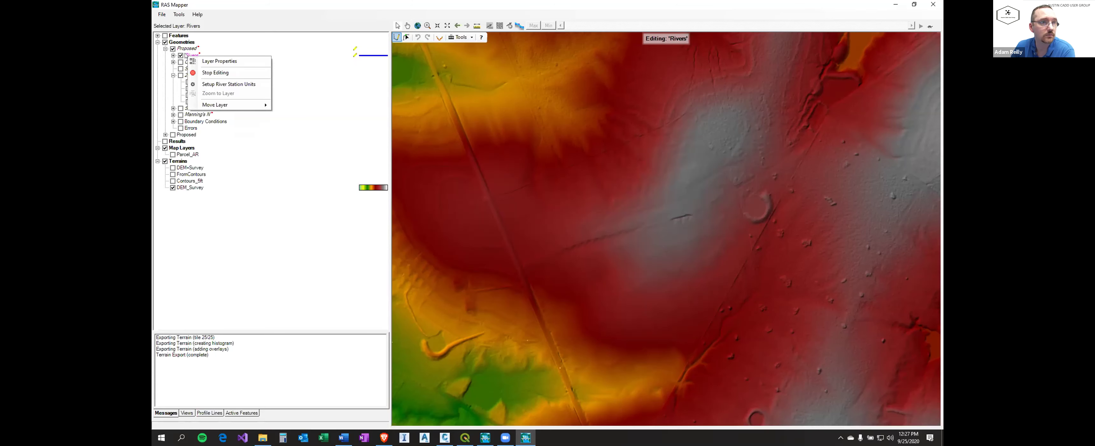
pyautogui.click(239, 62)
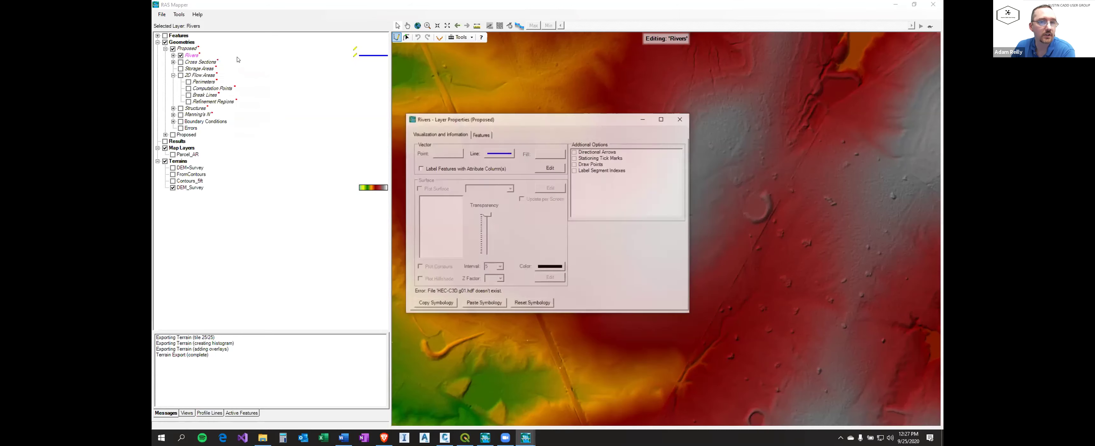
pyautogui.click(480, 134)
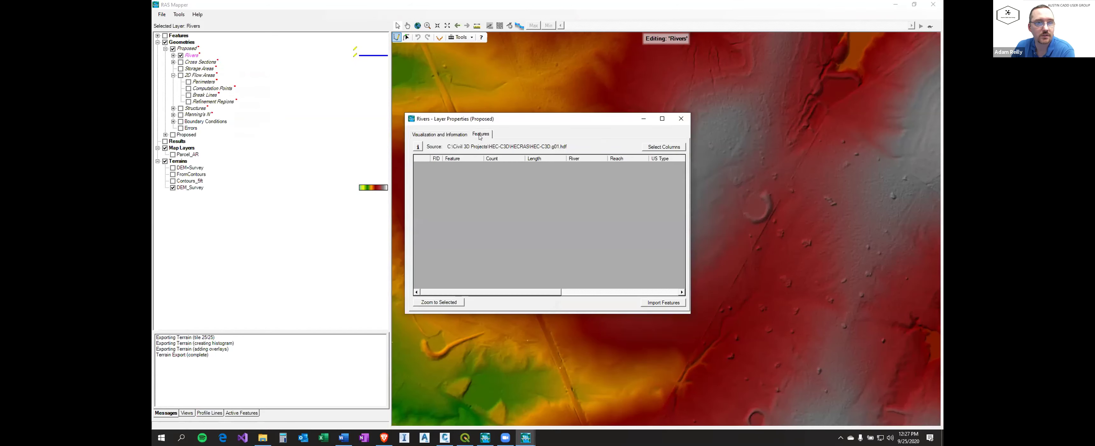
pyautogui.click(663, 302)
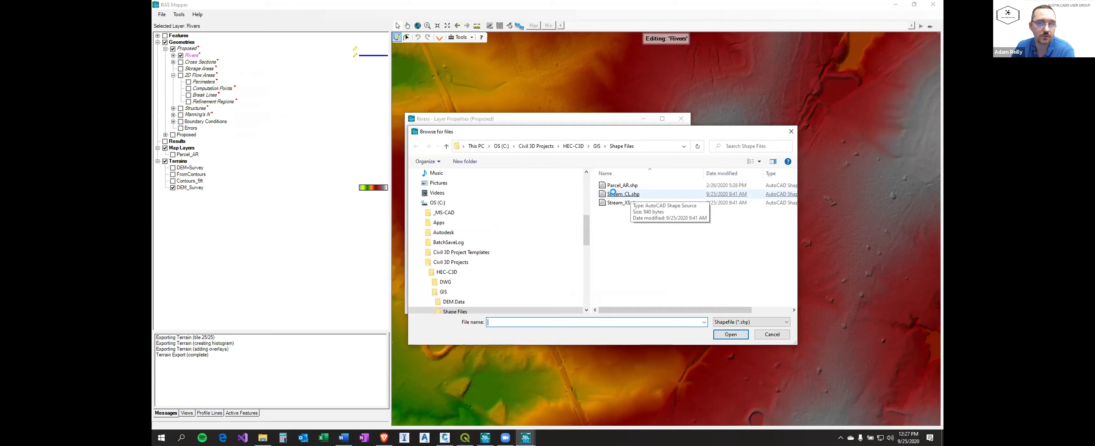
pyautogui.doubleClick(615, 194)
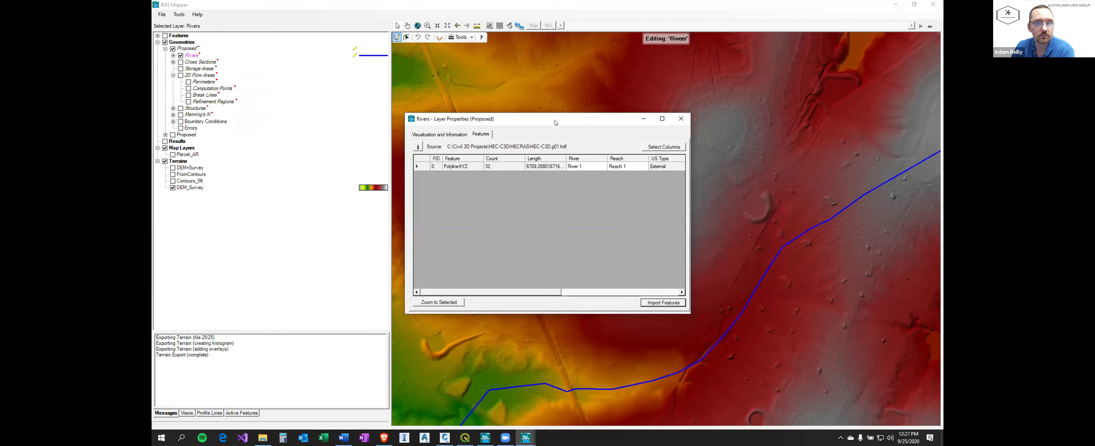
pyautogui.moveTo(577, 128); pyautogui.dragTo(584, 90)
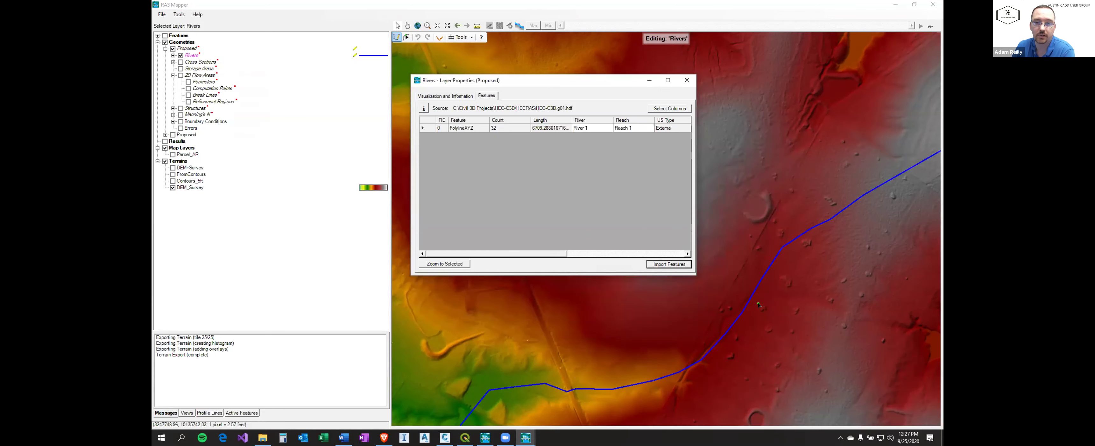
pyautogui.moveTo(772, 303); pyautogui.dragTo(743, 284, button='middle')
pyautogui.scroll(-2, 762, 258)
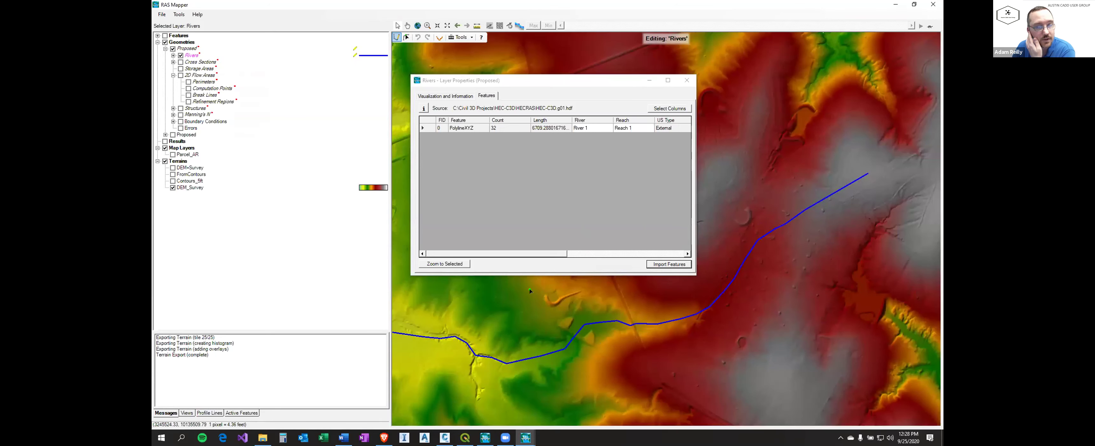
pyautogui.click(680, 85)
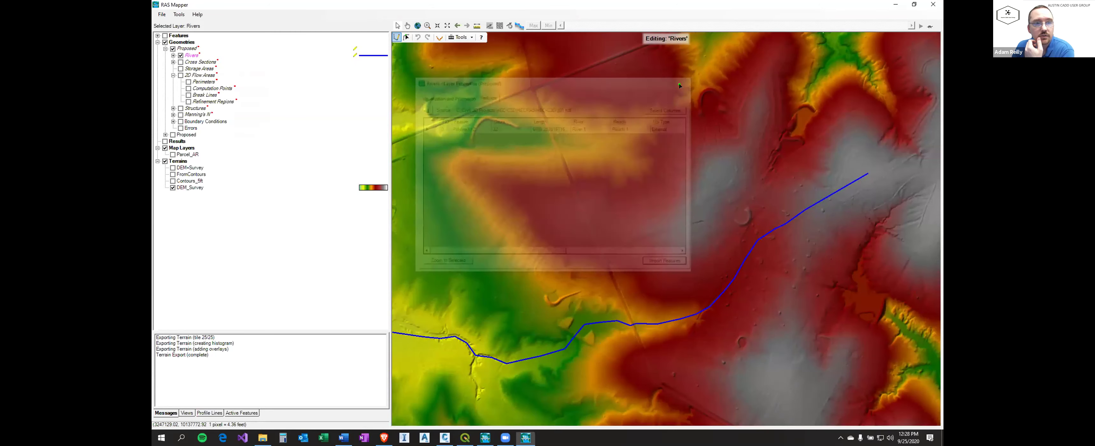
# Import the Stream_XS shapefile into the Cross Sections layer of the Proposed geometry and close the layer properties.
pyautogui.click(196, 63)
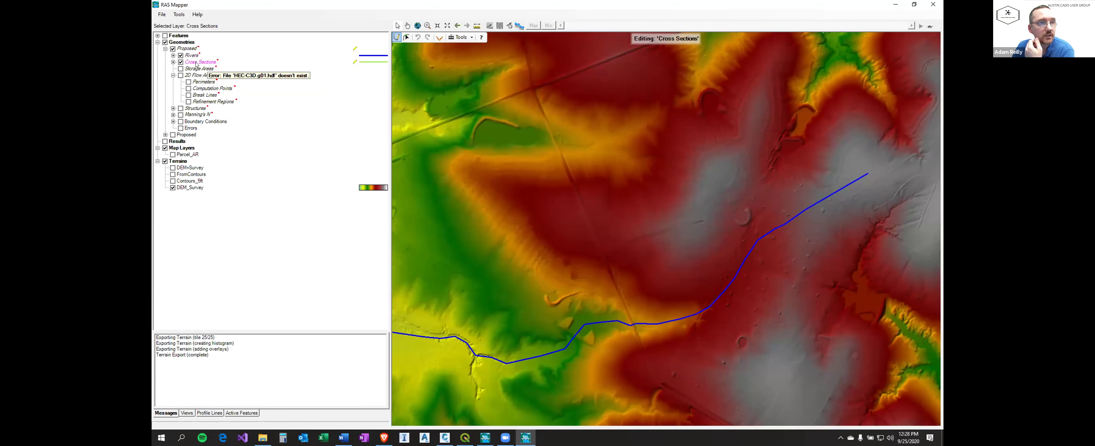
pyautogui.rightClick(193, 63)
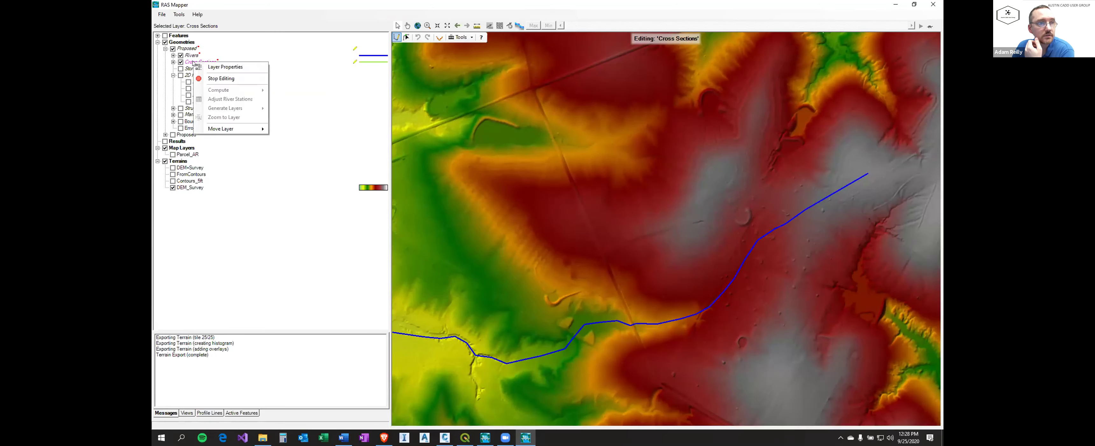
pyautogui.click(234, 67)
pyautogui.click(481, 135)
pyautogui.click(667, 303)
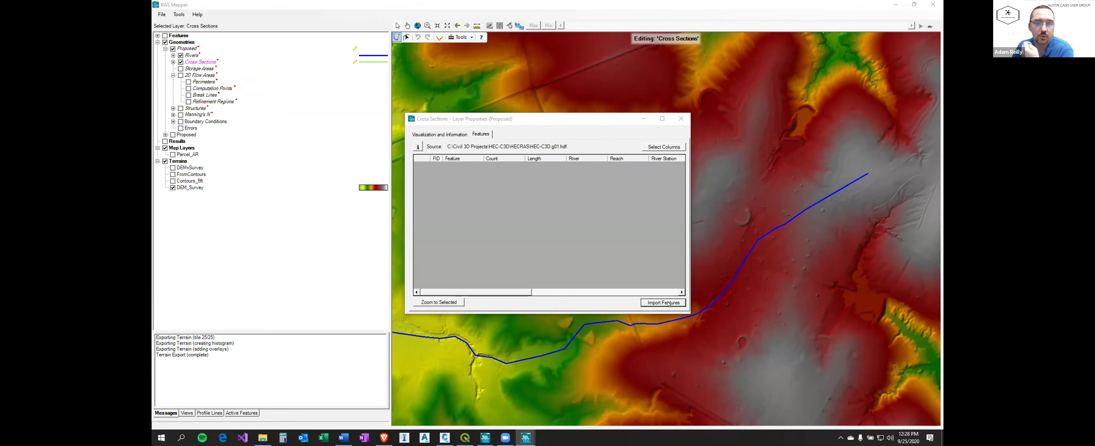
pyautogui.doubleClick(620, 203)
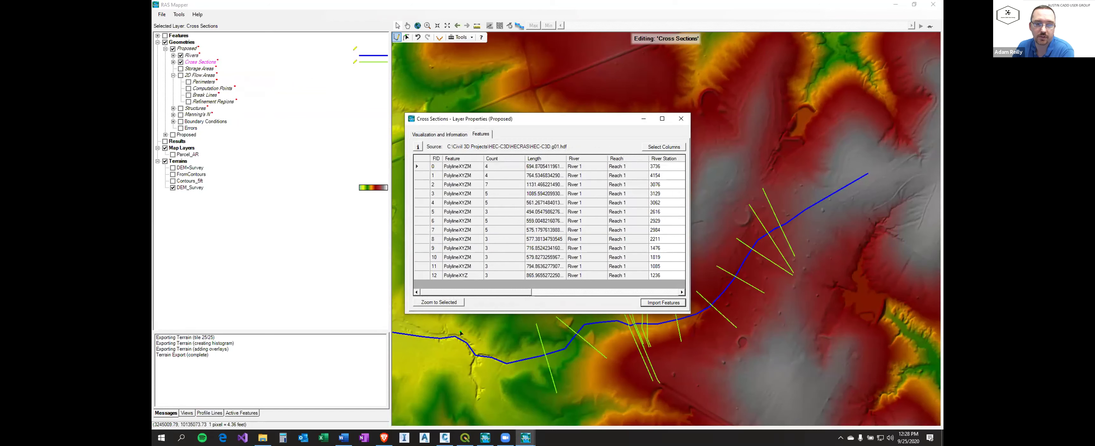
pyautogui.click(682, 120)
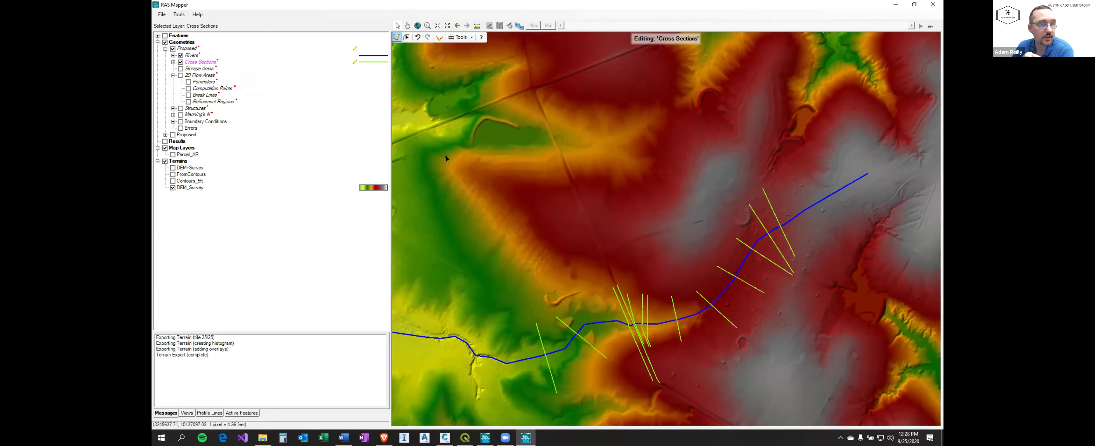
# Stop editing the Proposed geometry and save the edits.
pyautogui.rightClick(189, 49)
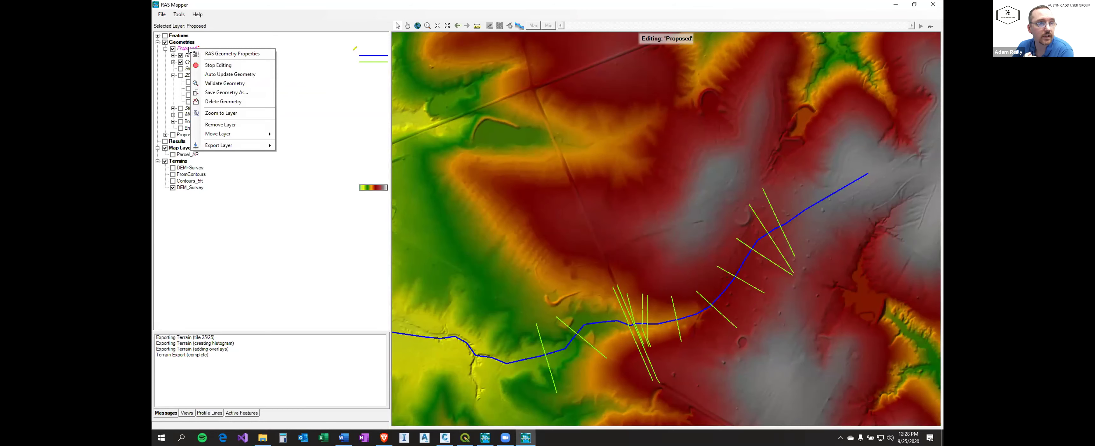
pyautogui.click(218, 65)
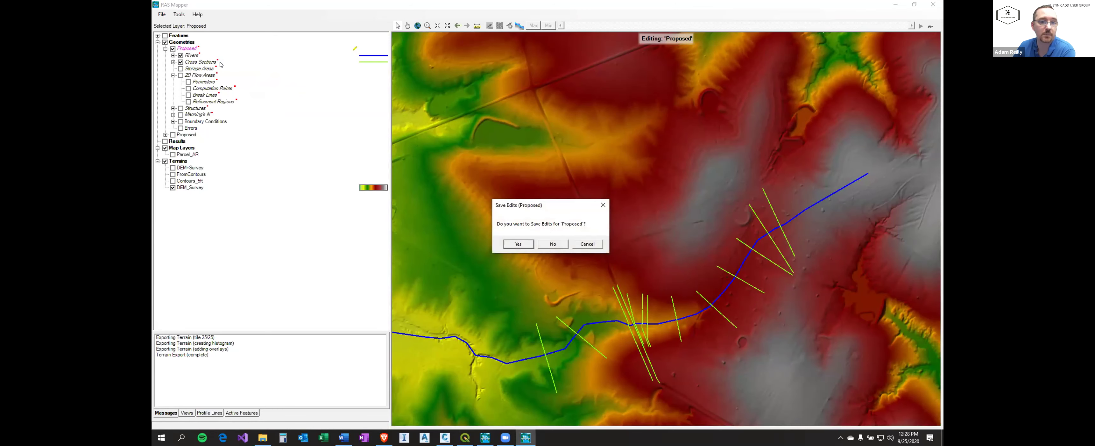
pyautogui.click(524, 244)
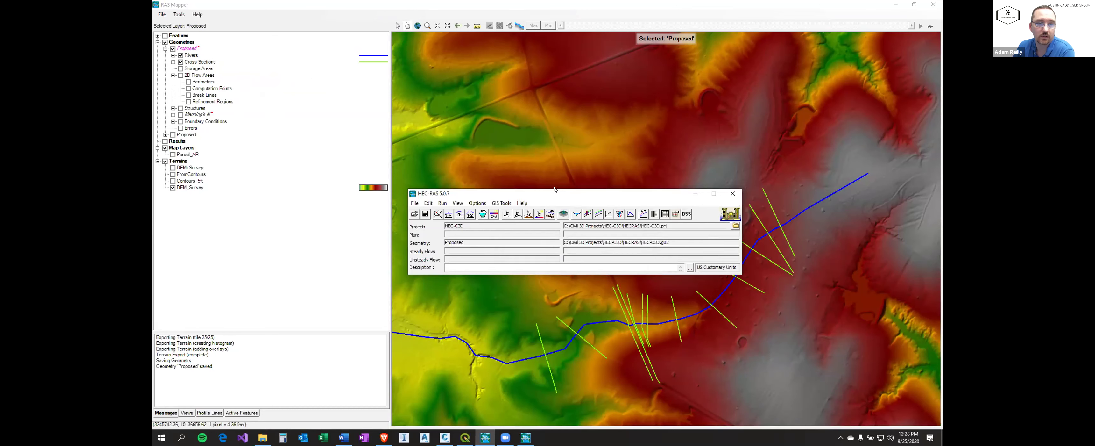
# Switch to the main HEC-RAS window and open the Geometric Data editor to view the geometry over the terrain.
pyautogui.moveTo(469, 190); pyautogui.dragTo(478, 186)
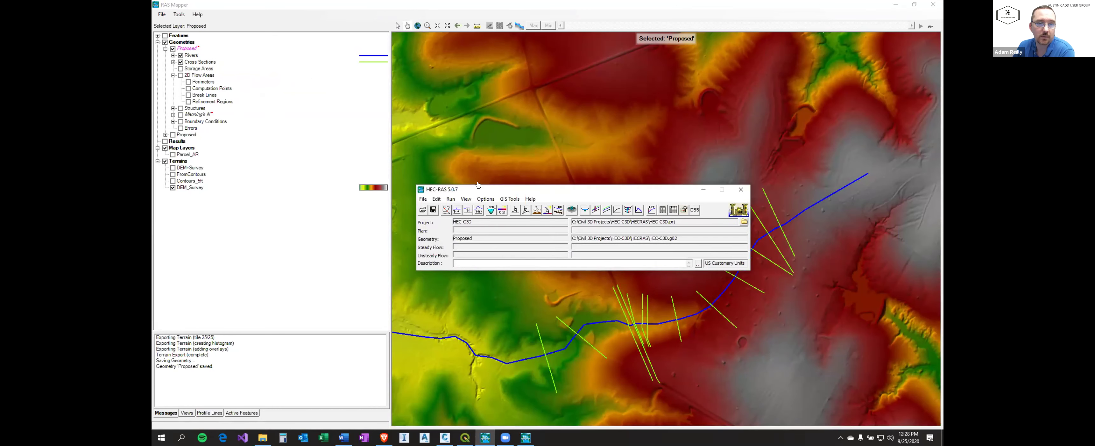
pyautogui.click(447, 210)
pyautogui.moveTo(493, 91); pyautogui.dragTo(604, 86)
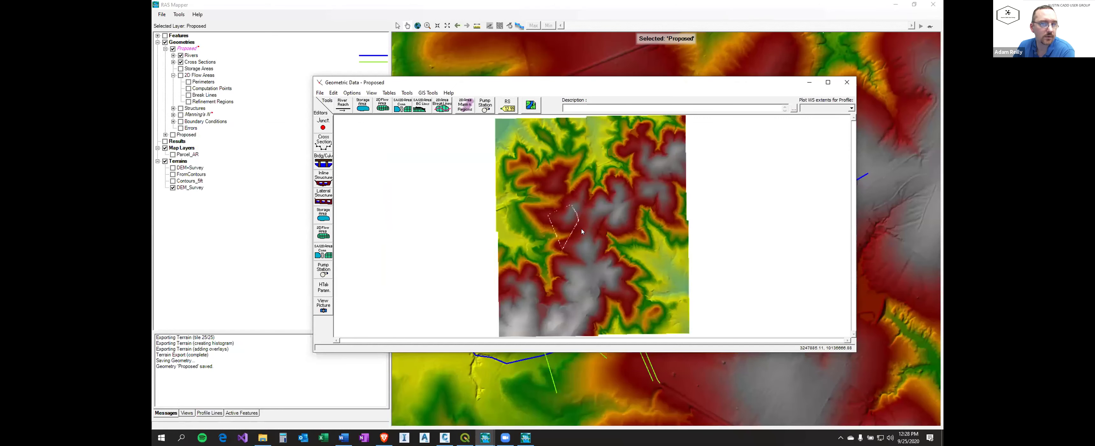
pyautogui.scroll(1, 582, 231)
pyautogui.scroll(1, 555, 235)
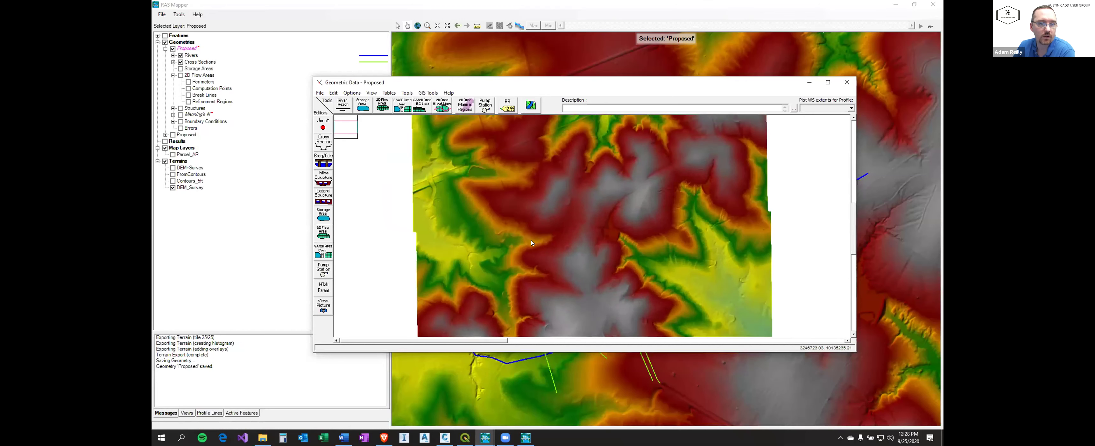
# Open the second listed Proposed geometry file in the Geometric Data editor, check it at full extent and close the editor.
pyautogui.click(320, 93)
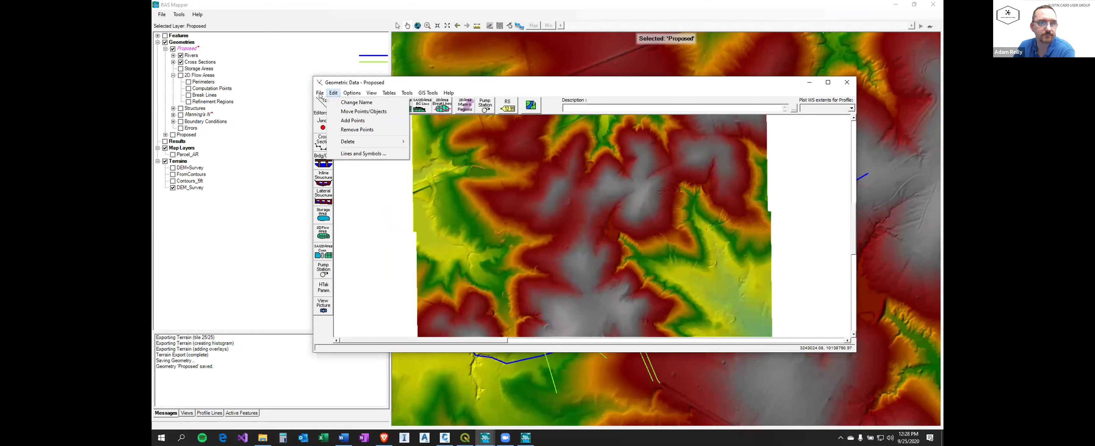
pyautogui.click(341, 112)
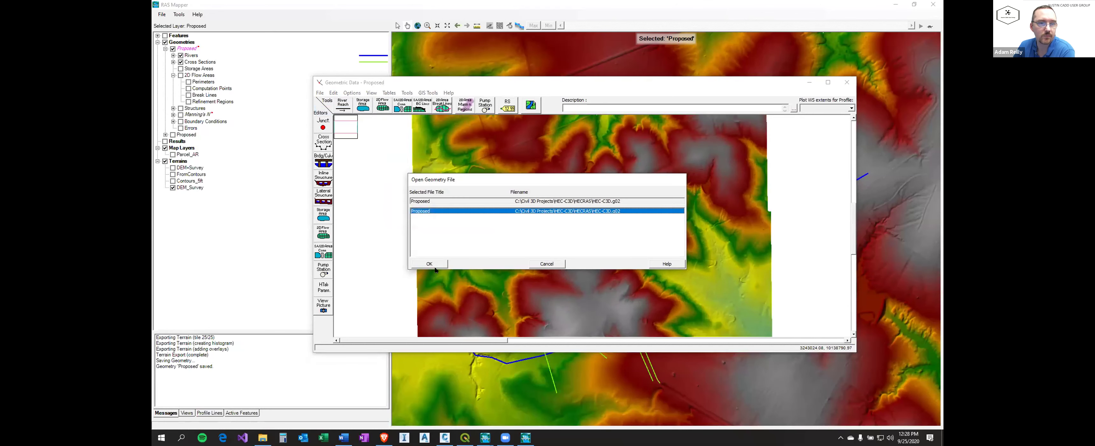
pyautogui.click(434, 267)
pyautogui.rightClick(604, 233)
pyautogui.click(593, 234)
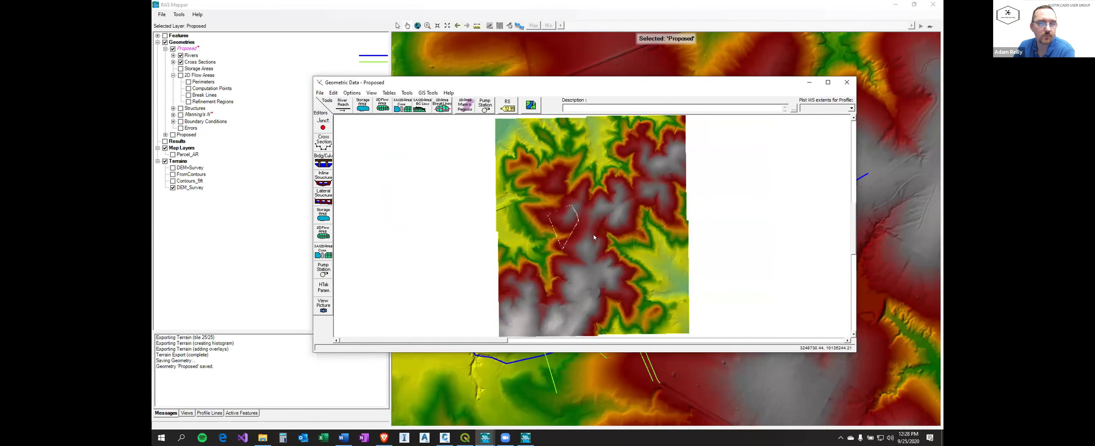
pyautogui.click(843, 85)
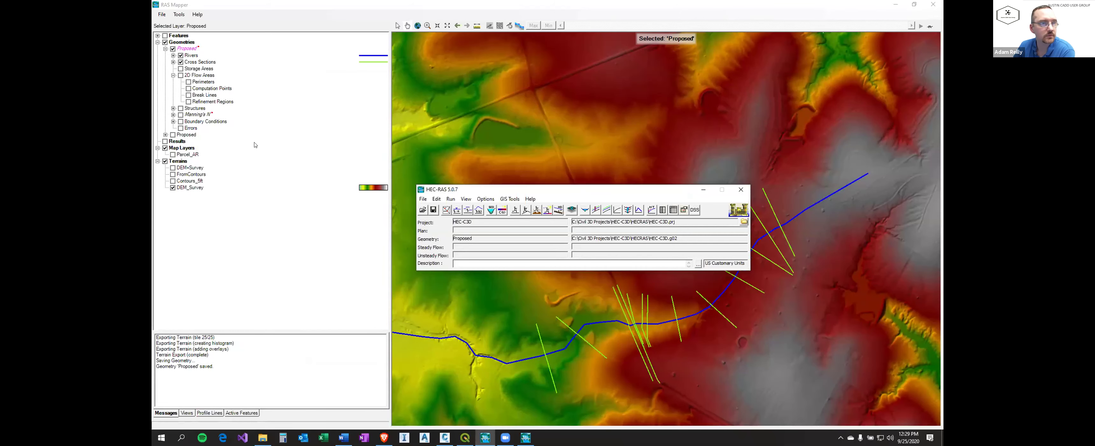
# Hide RAS Mapper and reopen the Geometric Data editor from HEC-RAS to check the loaded Proposed geometry.
pyautogui.click(190, 50)
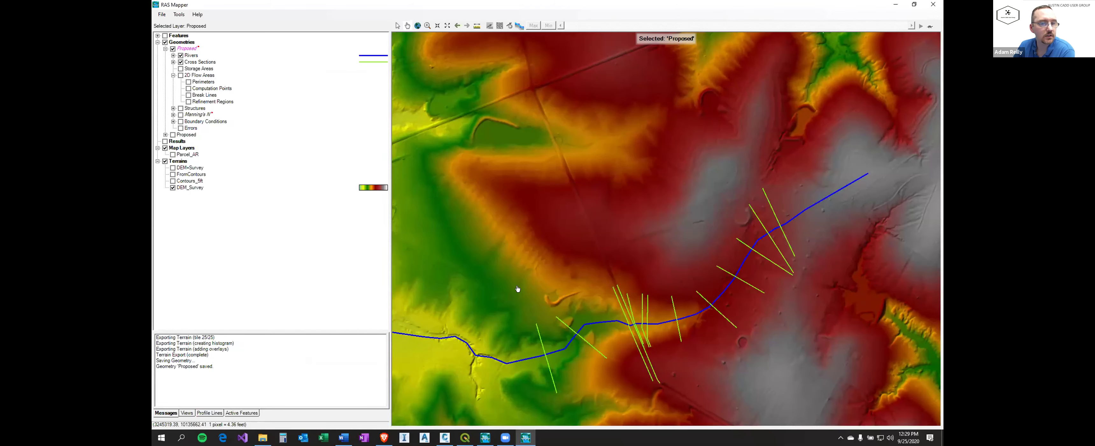
pyautogui.click(525, 437)
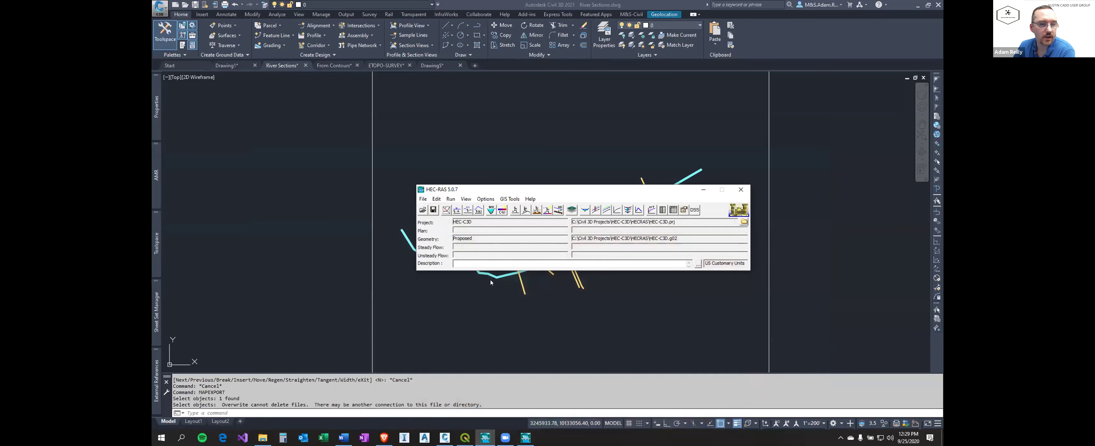
pyautogui.click(445, 210)
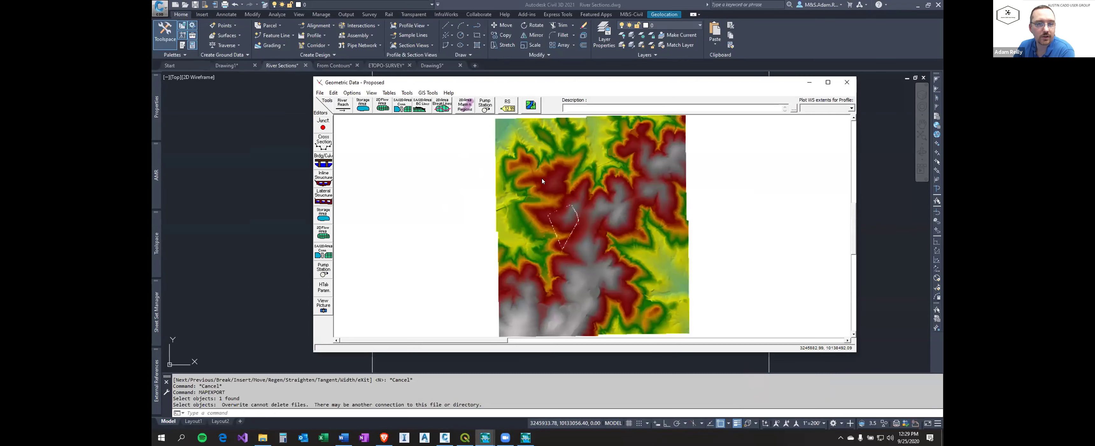
pyautogui.click(320, 93)
pyautogui.click(320, 93)
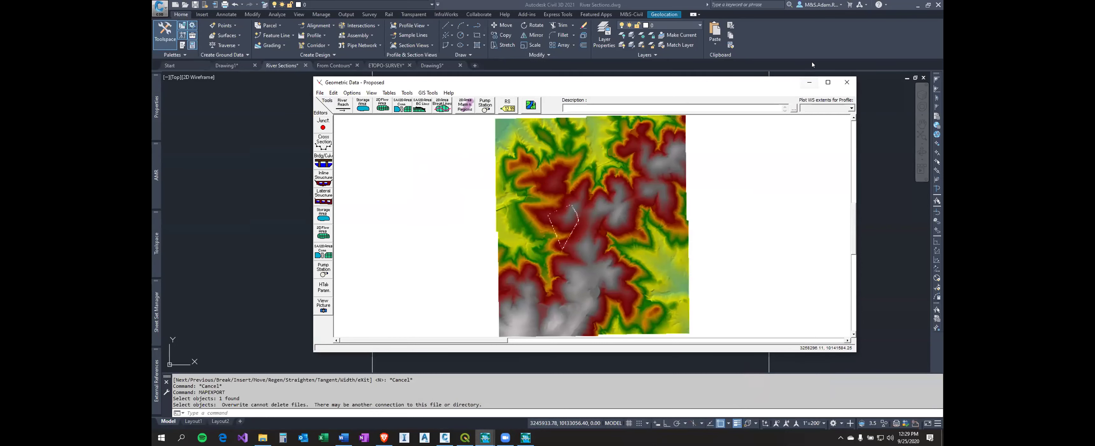
pyautogui.click(847, 82)
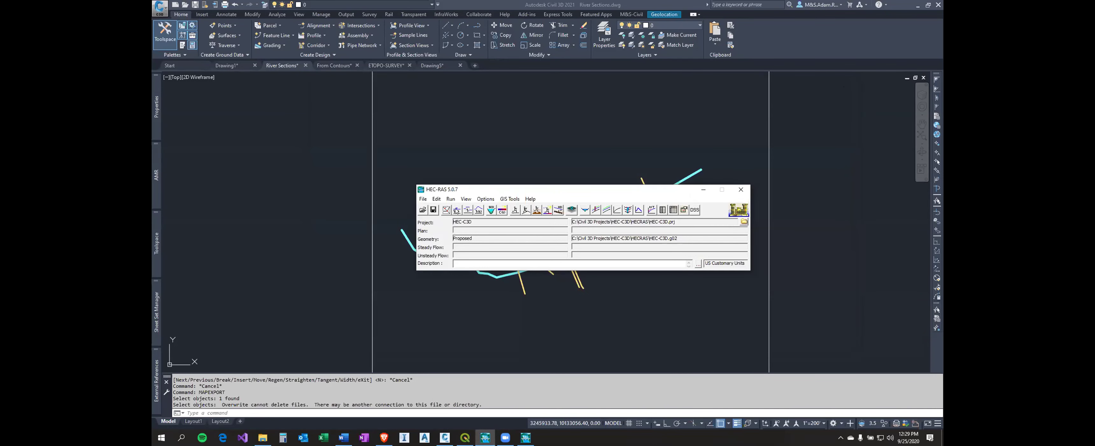
pyautogui.click(513, 209)
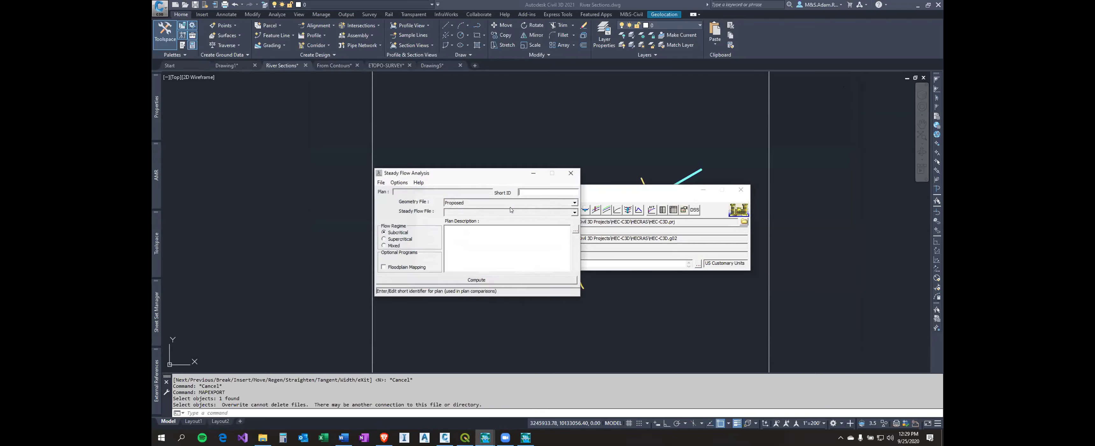
pyautogui.click(369, 183)
pyautogui.click(525, 436)
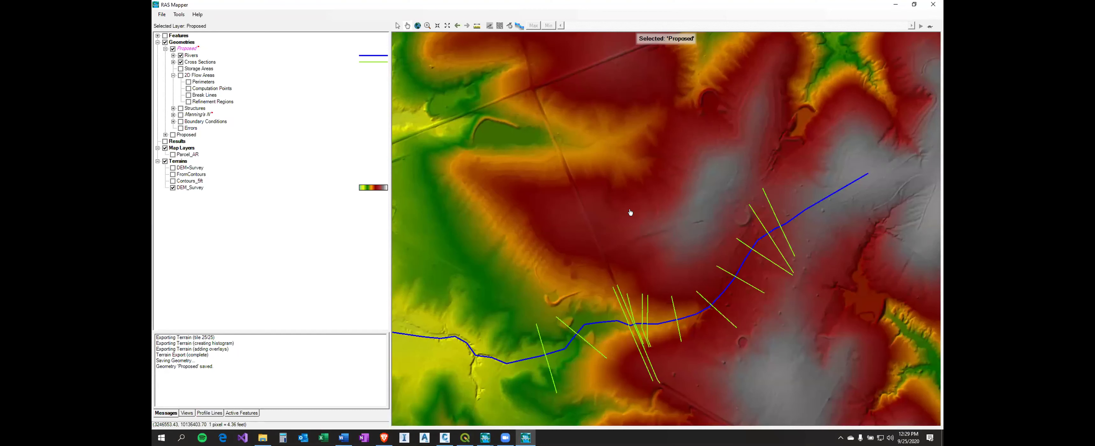
pyautogui.moveTo(485, 437)
pyautogui.click(537, 400)
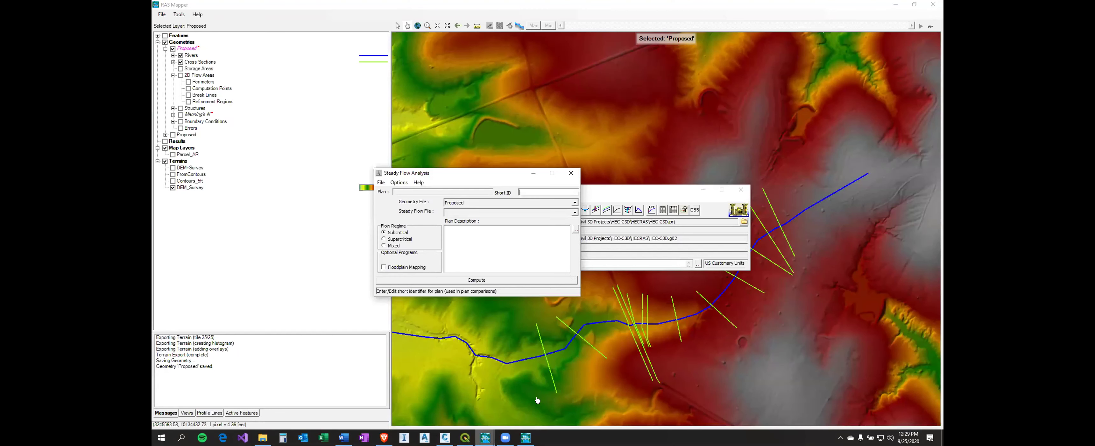
pyautogui.click(571, 173)
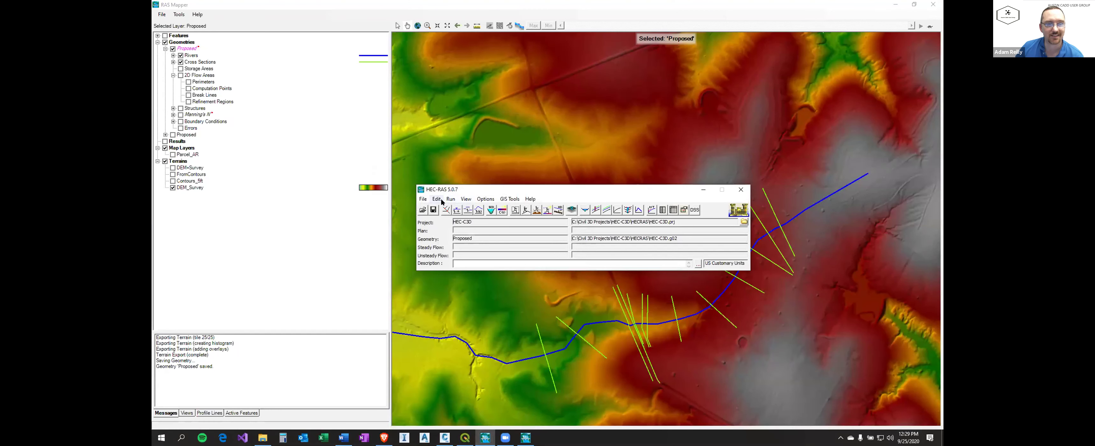
# Create a new steady flow data file titled Flow in the HECRAS project folder.
pyautogui.click(456, 210)
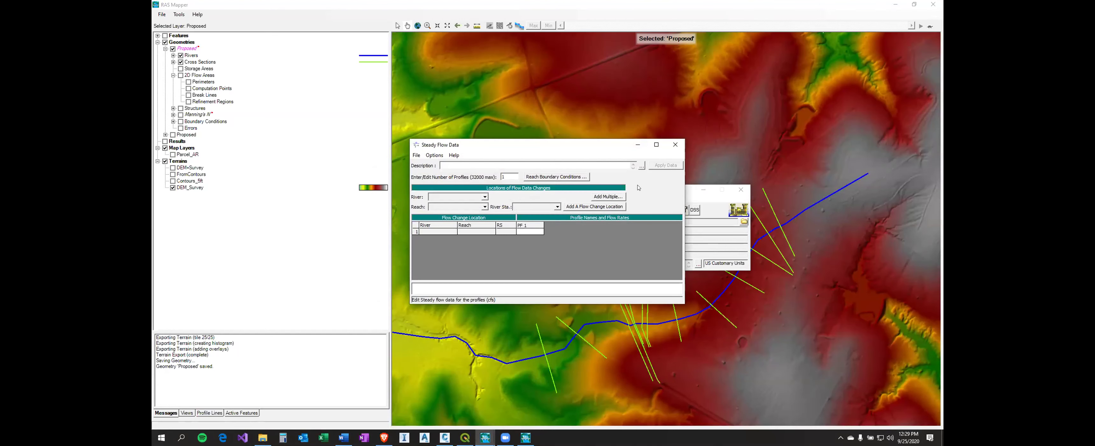
pyautogui.click(417, 155)
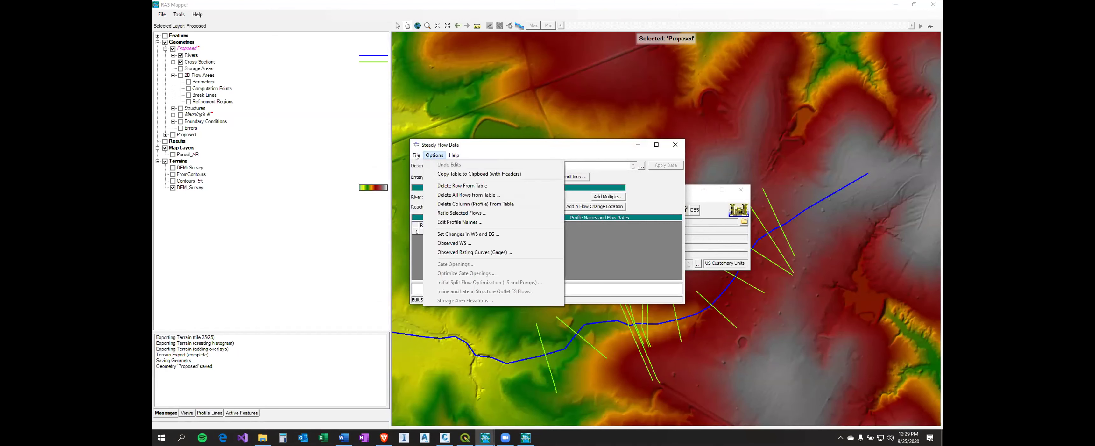
pyautogui.click(440, 165)
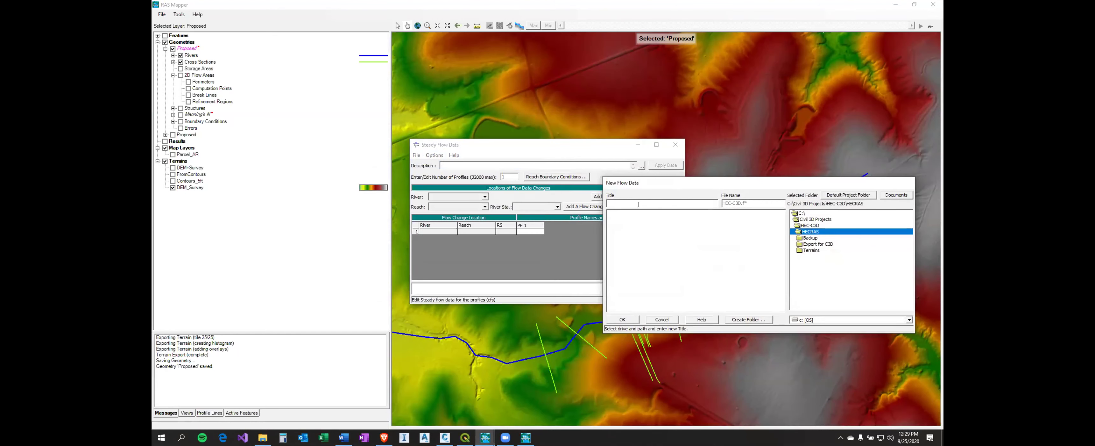
pyautogui.press('Return')
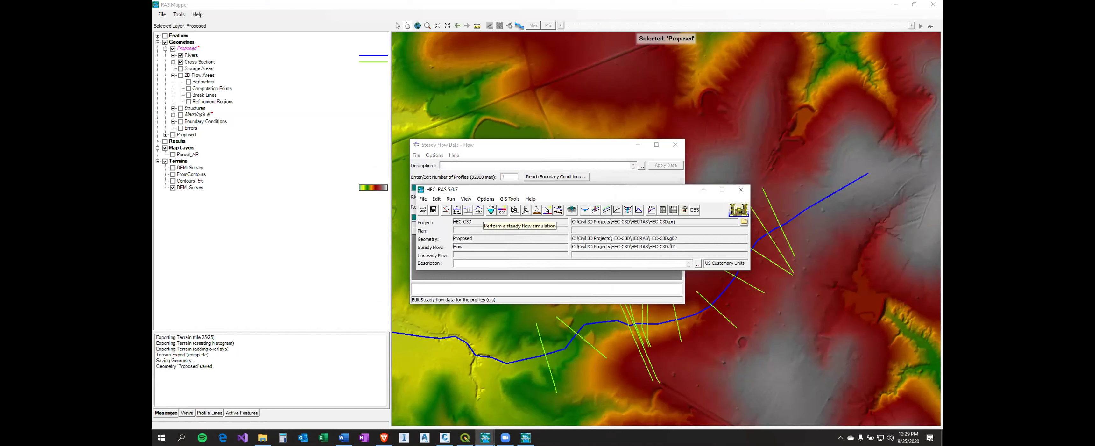
# Create a steady flow plan titled Plan with the short ID Plan, using the Proposed geometry and Flow data, and close the analysis window.
pyautogui.click(450, 198)
pyautogui.click(467, 207)
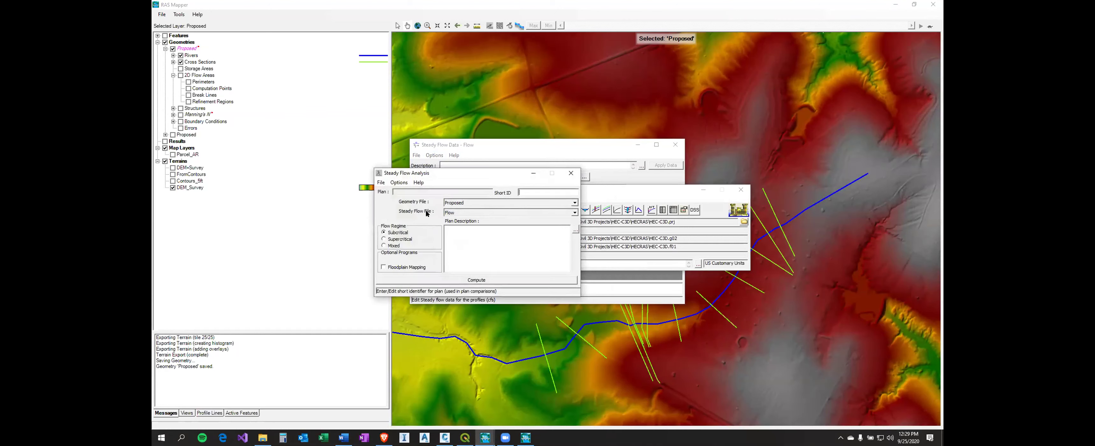
pyautogui.click(381, 182)
pyautogui.click(393, 190)
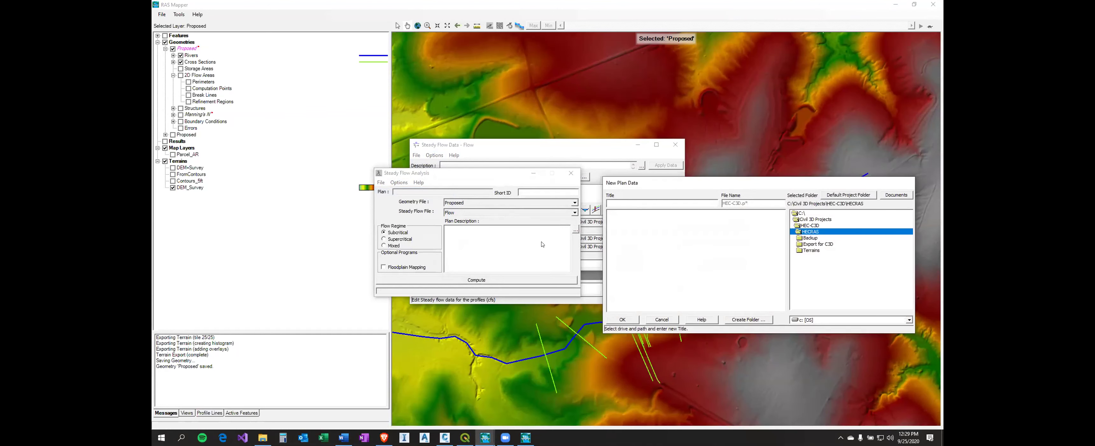
pyautogui.write('Plan')
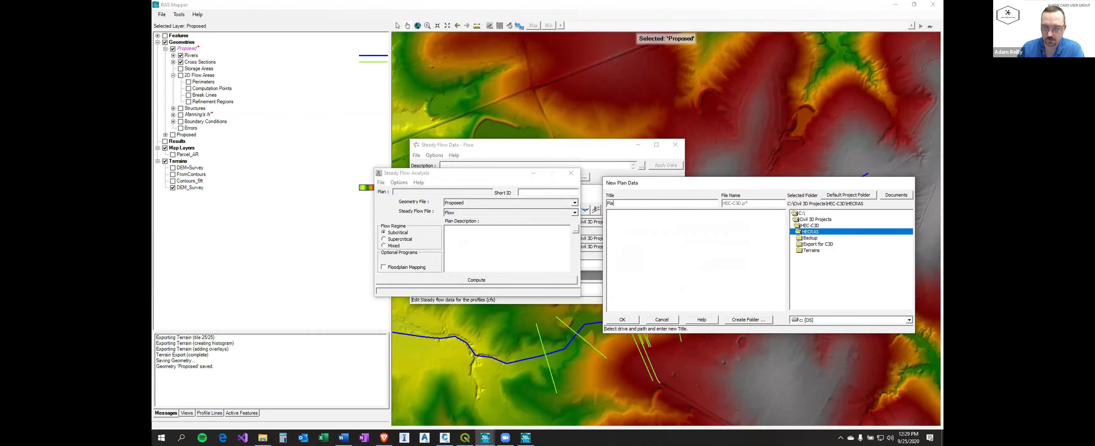
pyautogui.press('Return')
pyautogui.write('Plan')
pyautogui.press('Return')
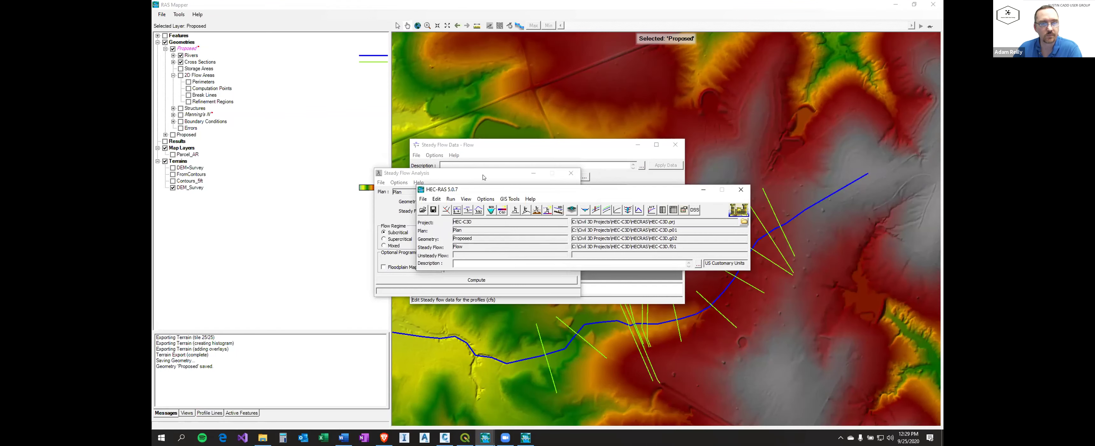
pyautogui.click(483, 177)
pyautogui.click(571, 172)
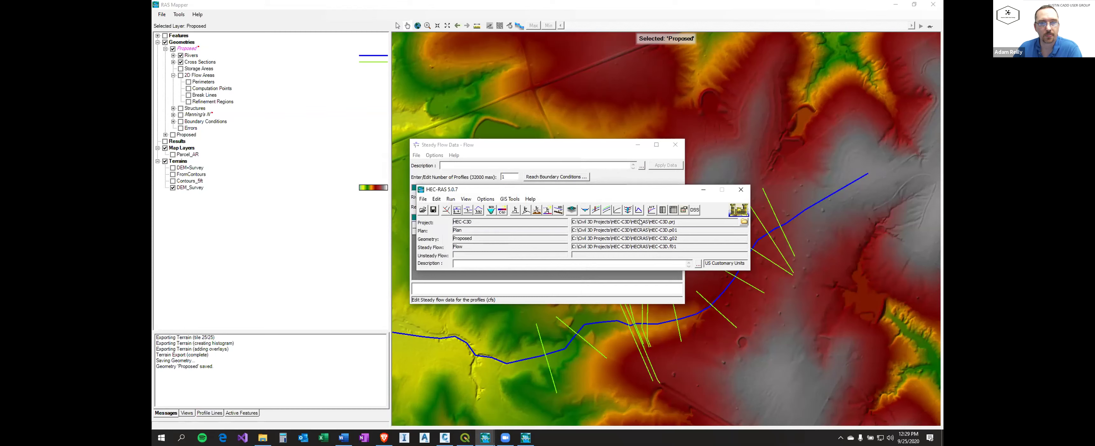
# Open the Geometric Data editor, examine the river and cross sections over the terrain up close, and close the editor.
pyautogui.click(445, 210)
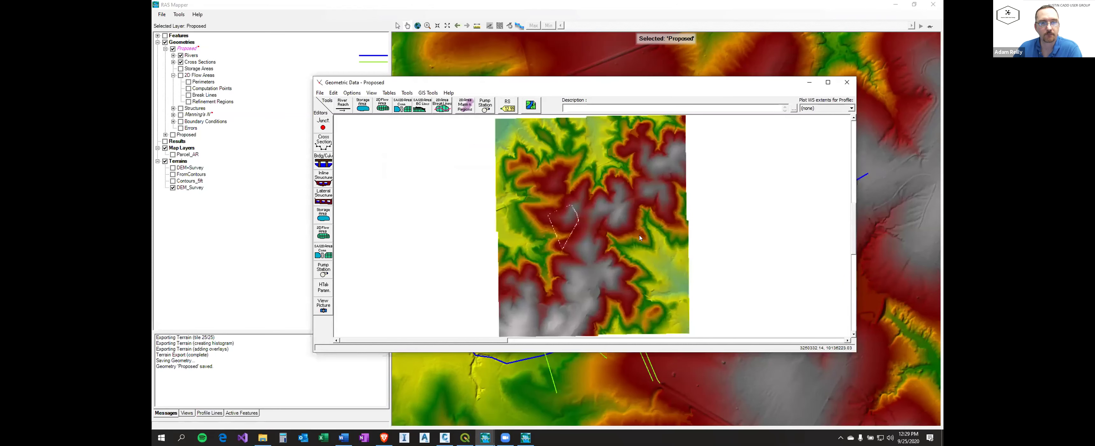
pyautogui.rightClick(587, 213)
pyautogui.click(707, 207)
pyautogui.scroll(1, 583, 229)
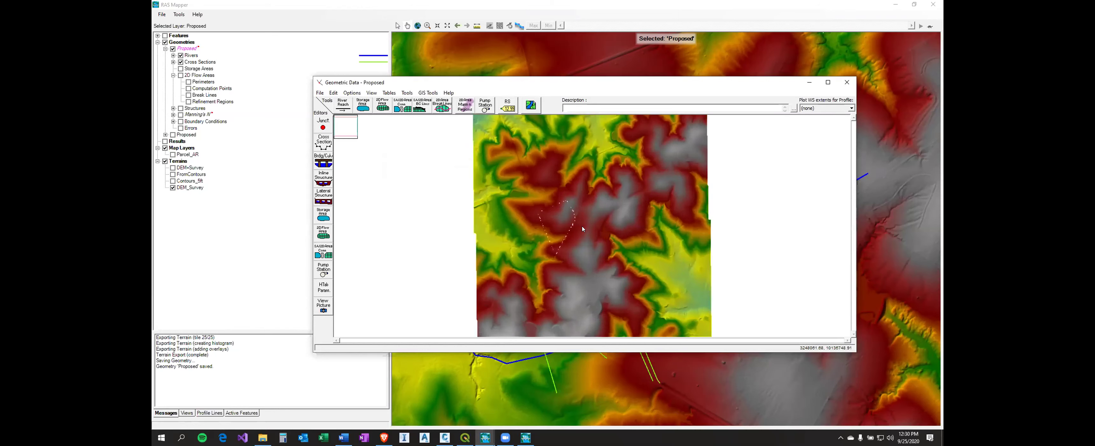
pyautogui.scroll(2, 575, 230)
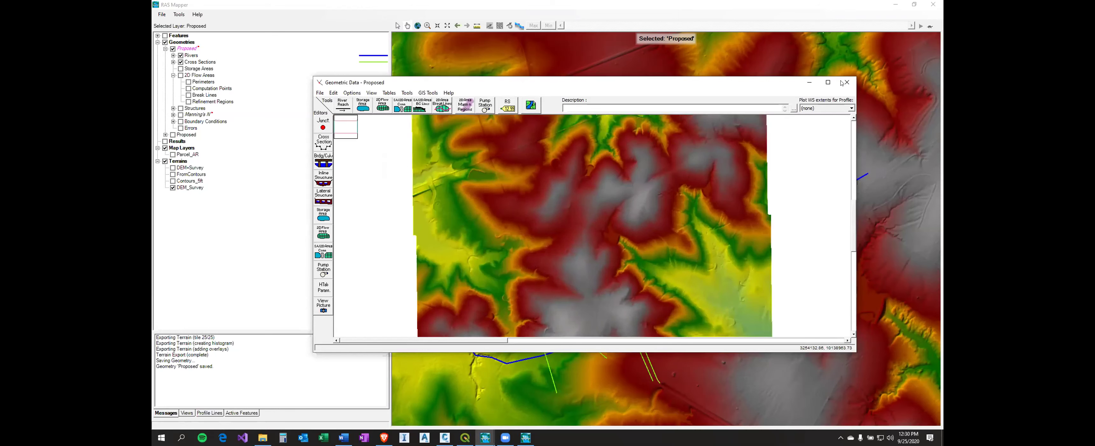
pyautogui.click(846, 83)
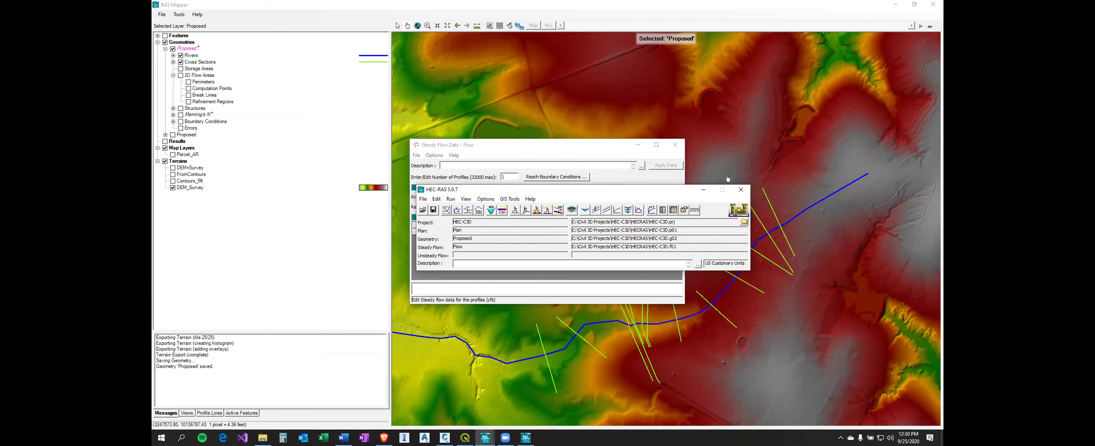
# Exit HEC-RAS with the project saved, restart it and reopen the HEC-C3D.prj project.
pyautogui.click(741, 189)
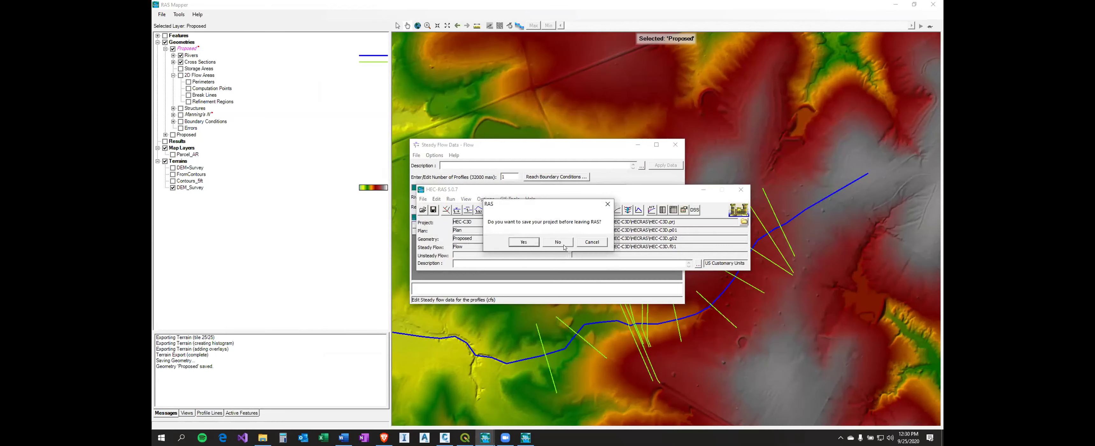
pyautogui.click(516, 242)
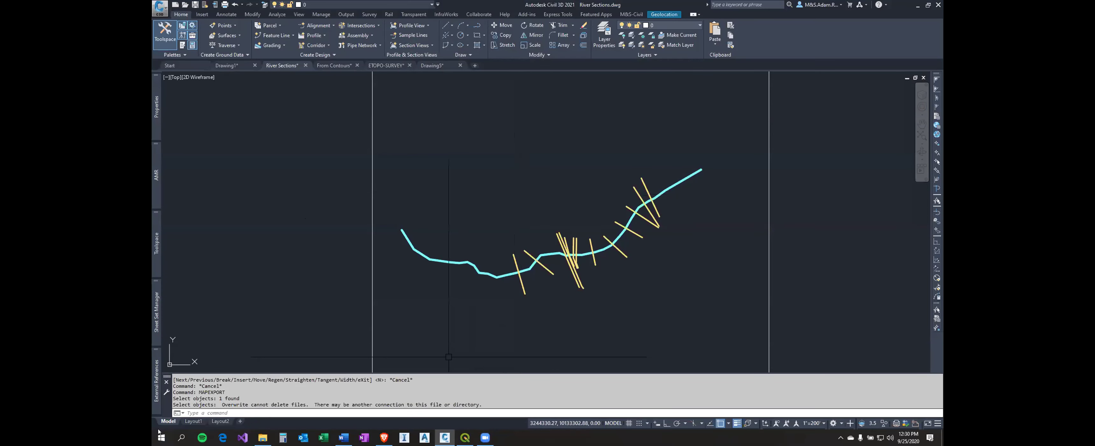
pyautogui.press('super')
pyautogui.click(537, 243)
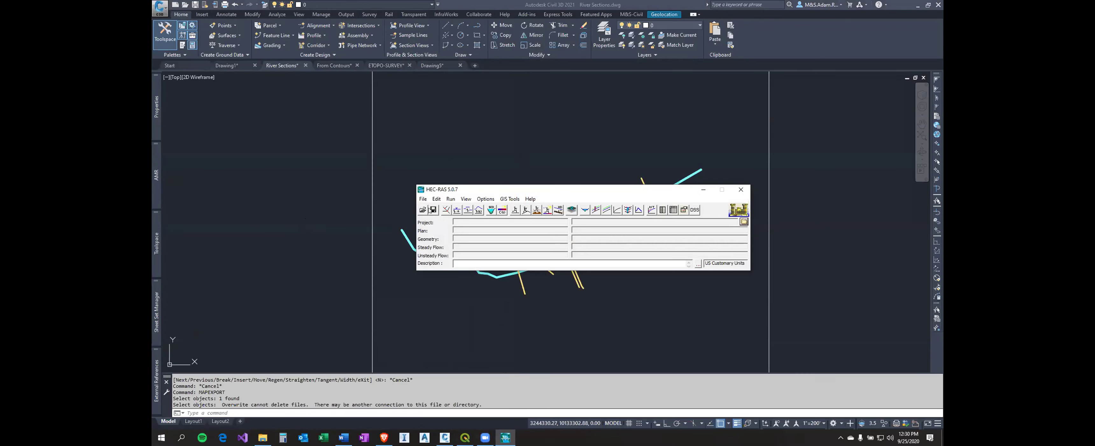
pyautogui.click(423, 198)
pyautogui.click(479, 352)
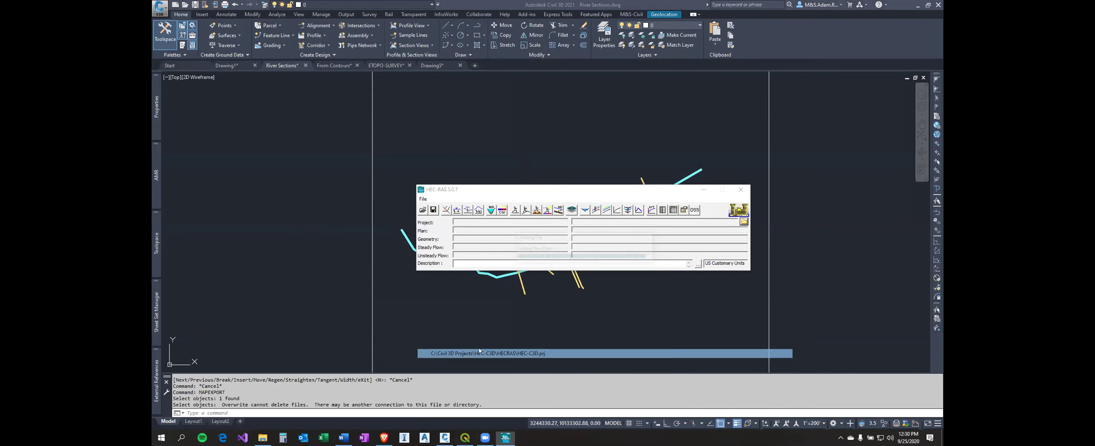
# Recheck the Proposed geometry's river and cross sections in the reloaded project's Geometric Data editor, and close it.
pyautogui.click(446, 209)
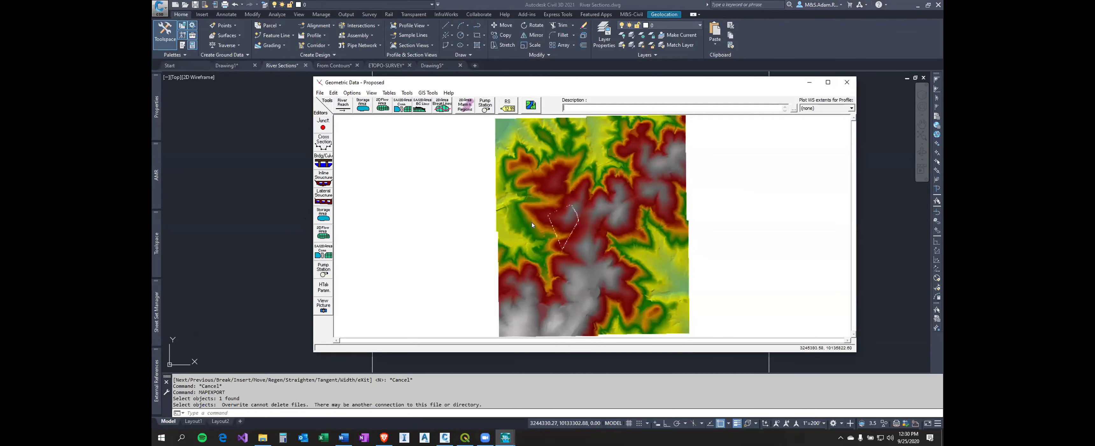
pyautogui.rightClick(594, 227)
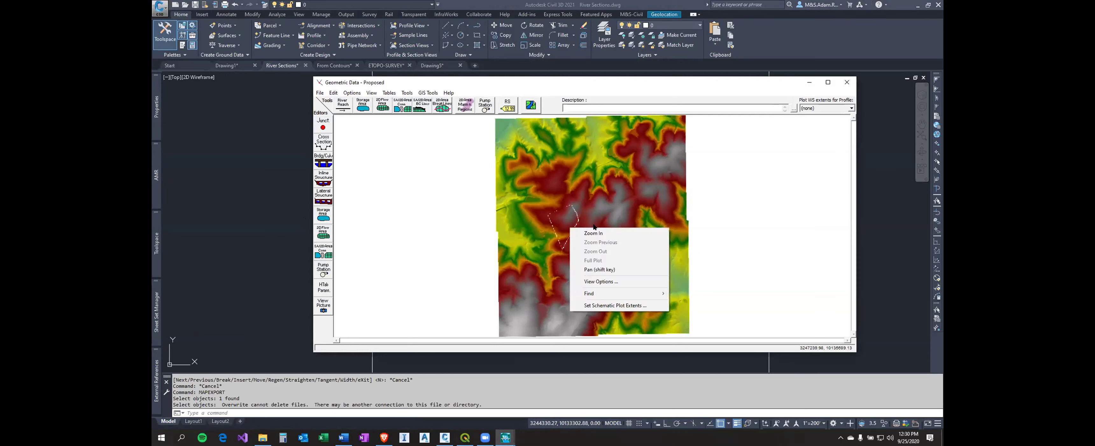
pyautogui.click(593, 233)
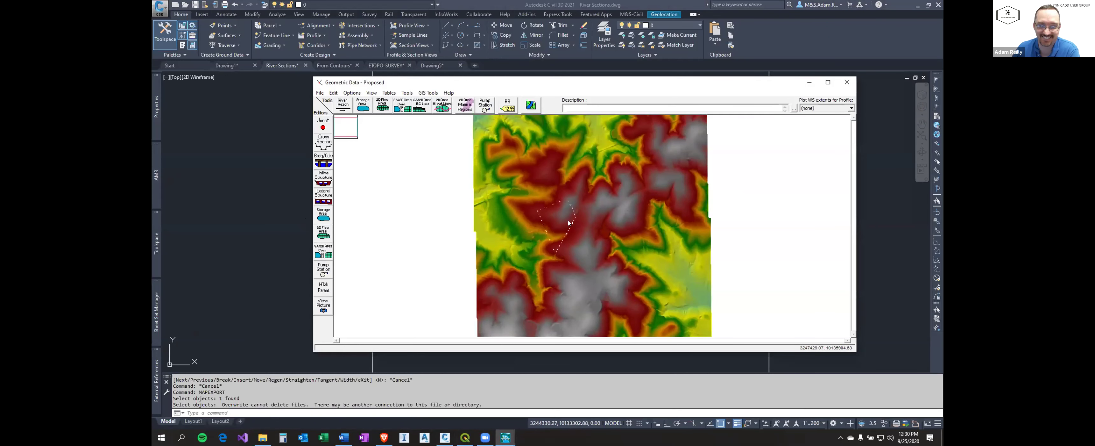
pyautogui.scroll(2, 569, 222)
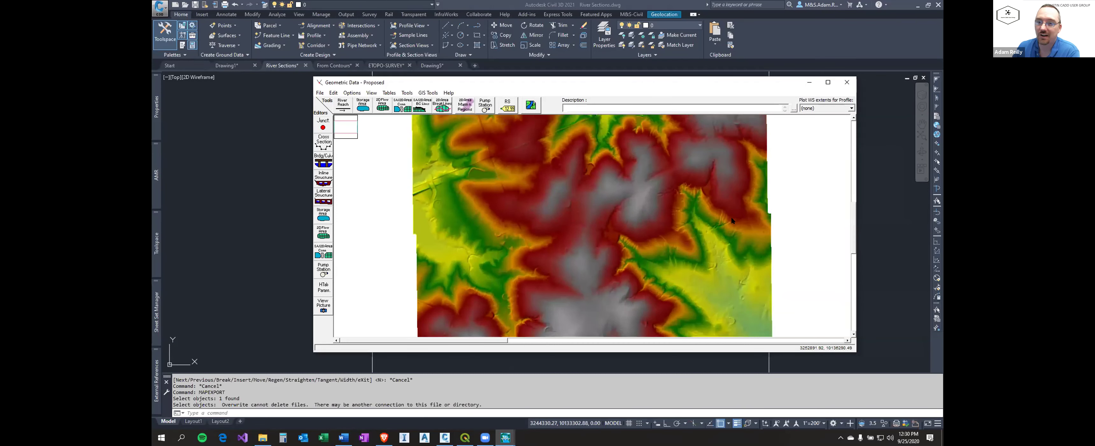
pyautogui.click(847, 82)
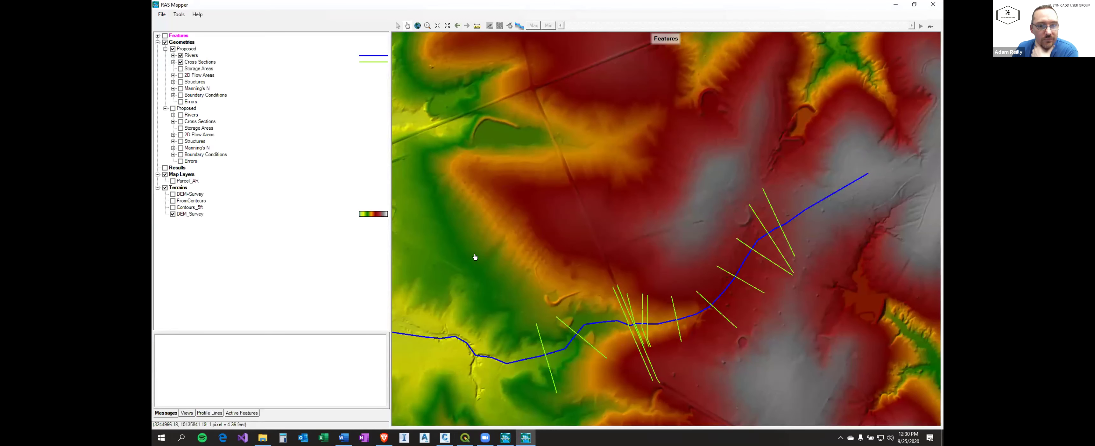
# Remove the first listed Proposed geometry, the one with its rivers and cross sections displayed, from RAS Mapper.
pyautogui.moveTo(592, 271); pyautogui.dragTo(579, 191)
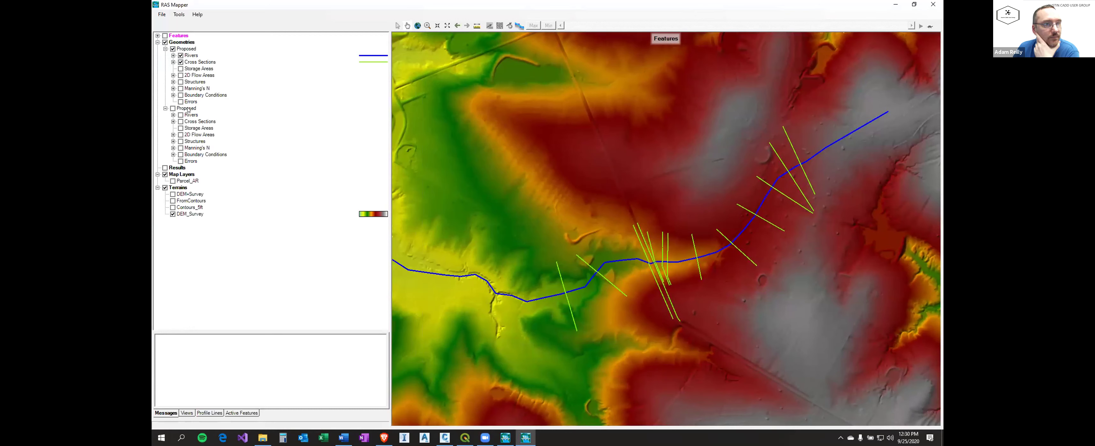
pyautogui.rightClick(182, 51)
pyautogui.click(228, 99)
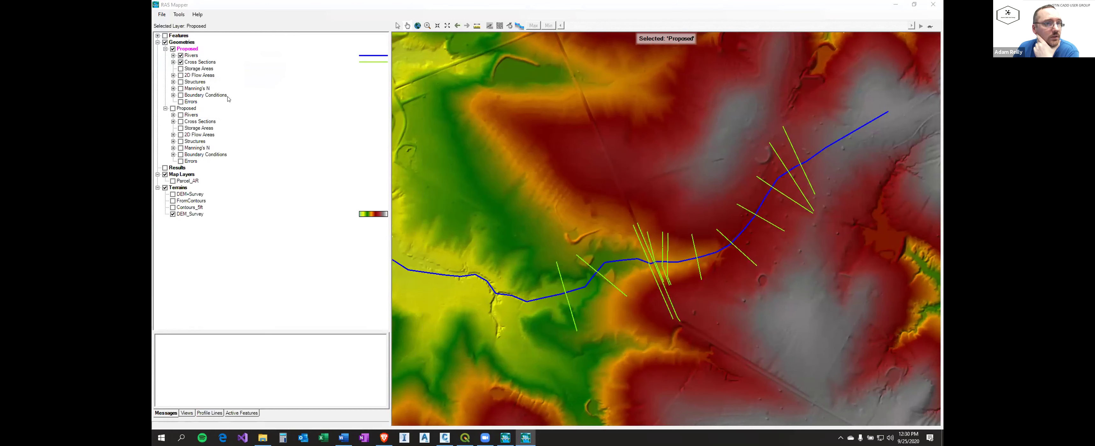
pyautogui.click(584, 250)
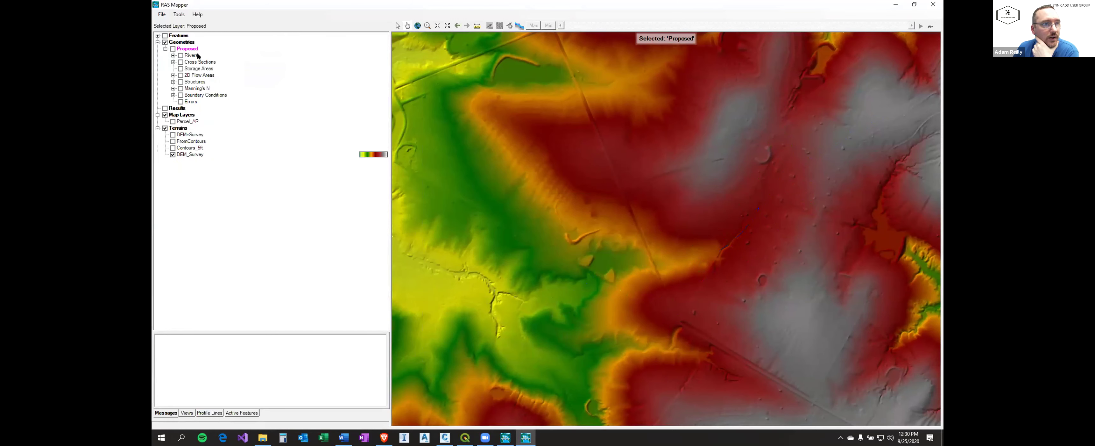
# Start editing the remaining Proposed geometry and import the stream centerline shapefile into its Rivers layer.
pyautogui.rightClick(187, 49)
pyautogui.click(216, 67)
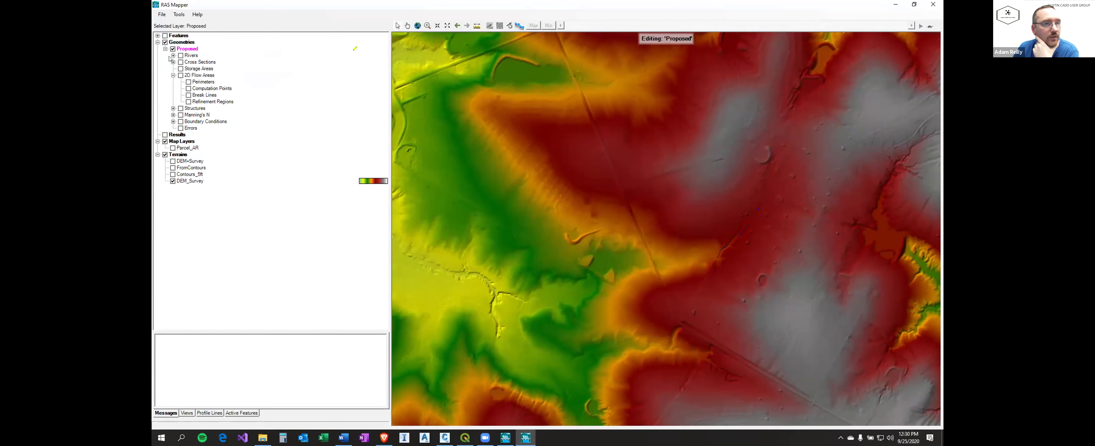
pyautogui.click(197, 56)
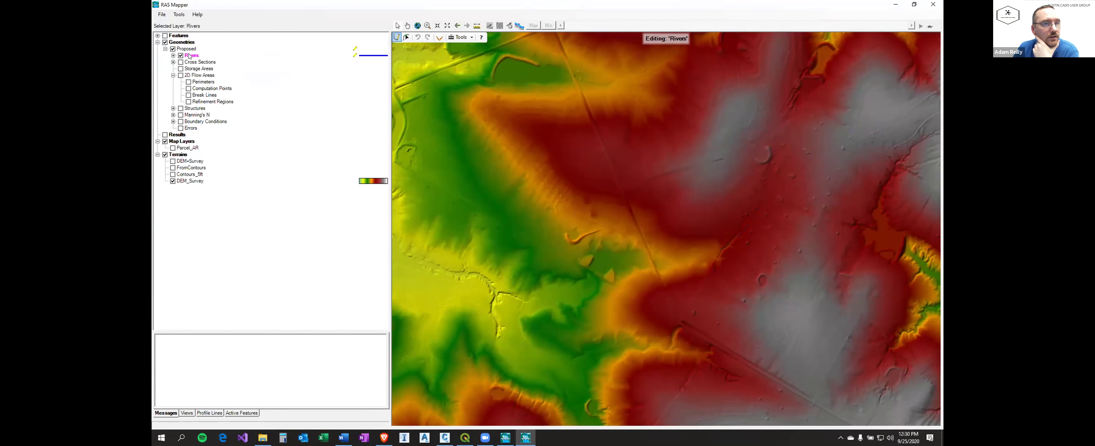
pyautogui.doubleClick(189, 56)
pyautogui.click(482, 135)
pyautogui.click(671, 303)
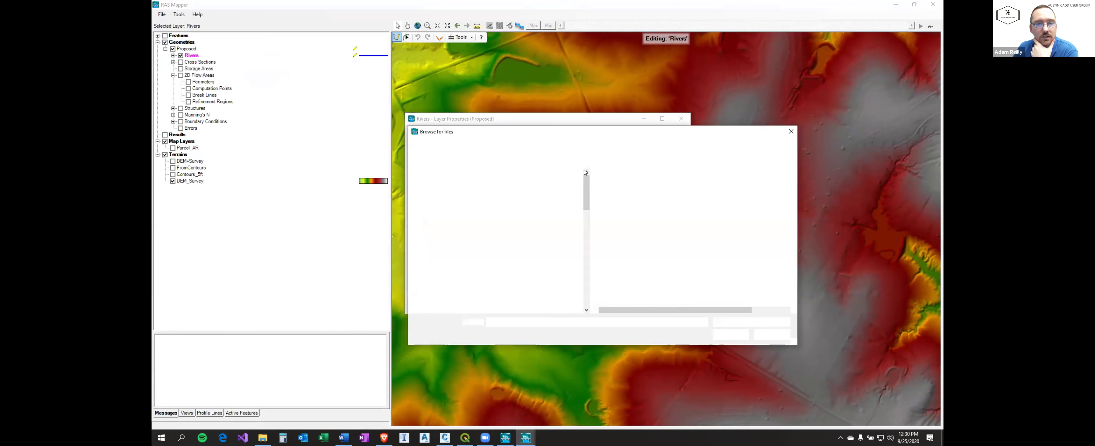
pyautogui.doubleClick(620, 192)
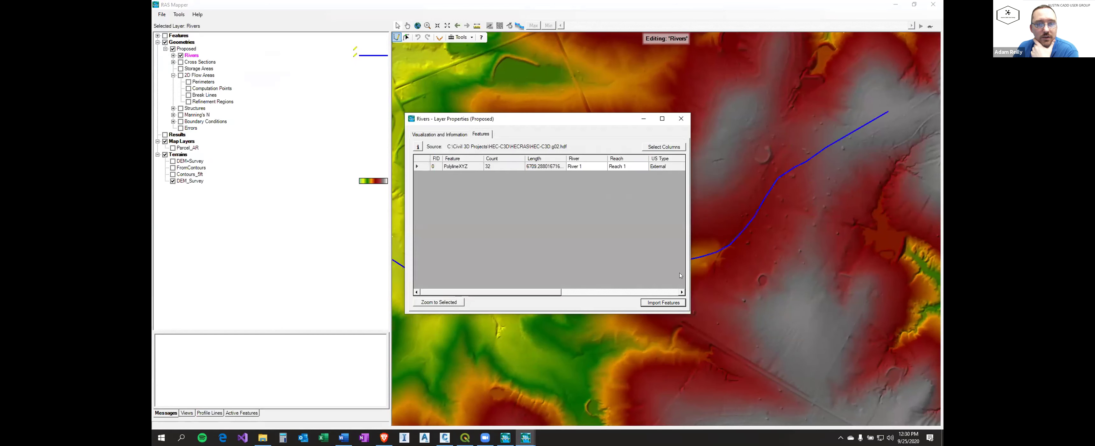
pyautogui.click(681, 118)
# Import the cross-section shapefile into the Proposed geometry's Cross Sections layer and close the layer properties.
pyautogui.click(200, 62)
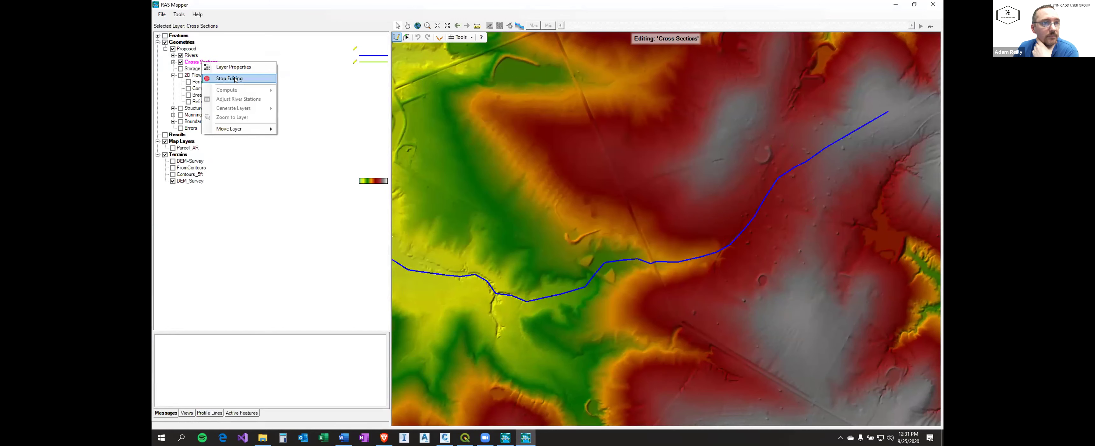
pyautogui.click(232, 67)
pyautogui.click(480, 134)
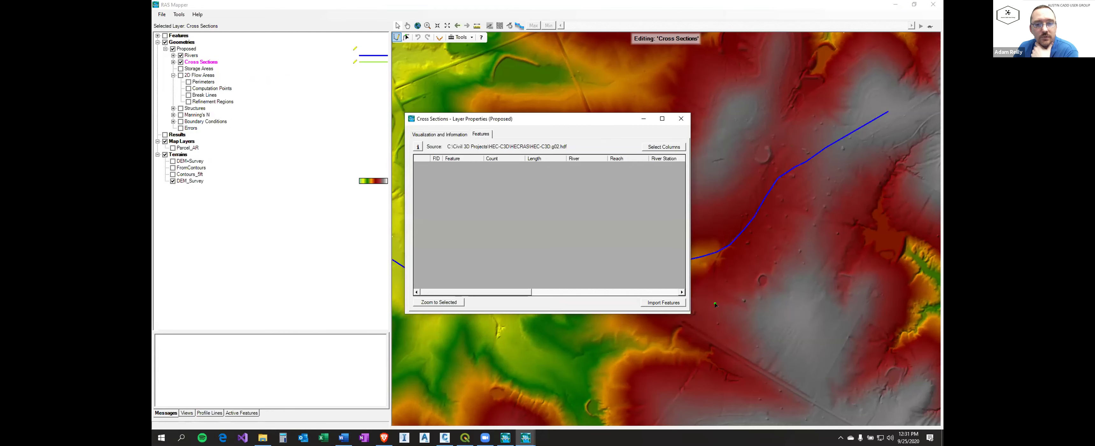
pyautogui.click(663, 301)
pyautogui.doubleClick(623, 202)
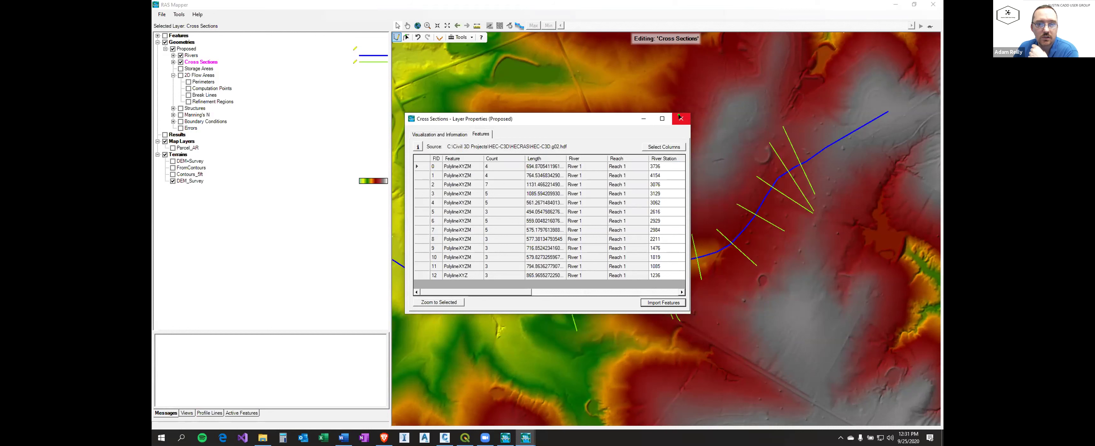
pyautogui.click(681, 119)
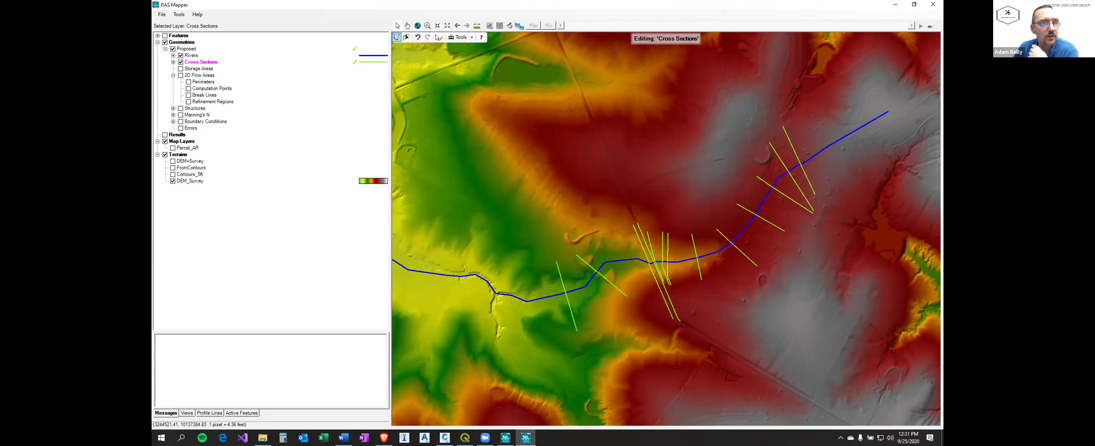
# Try to open the Proposed geometry in the HEC-RAS Geometric Data editor during the edit session.
pyautogui.click(162, 14)
pyautogui.click(172, 33)
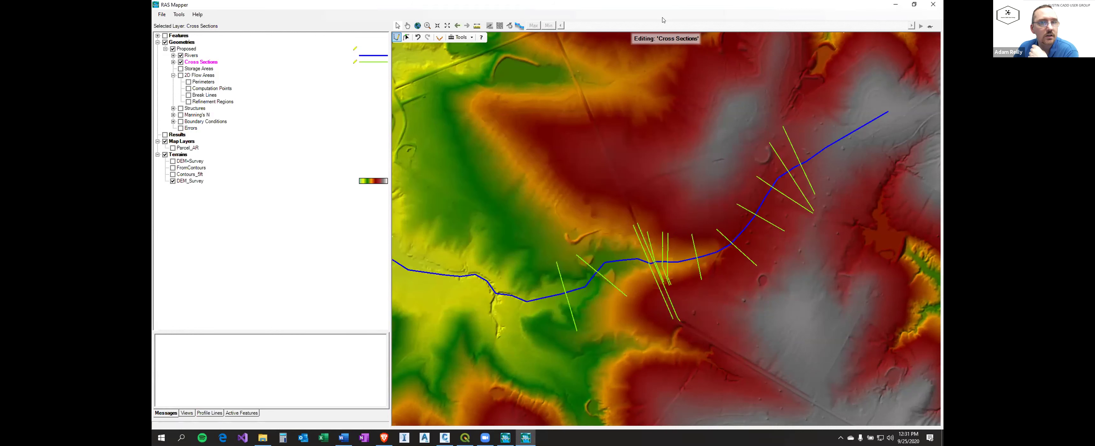
pyautogui.click(505, 437)
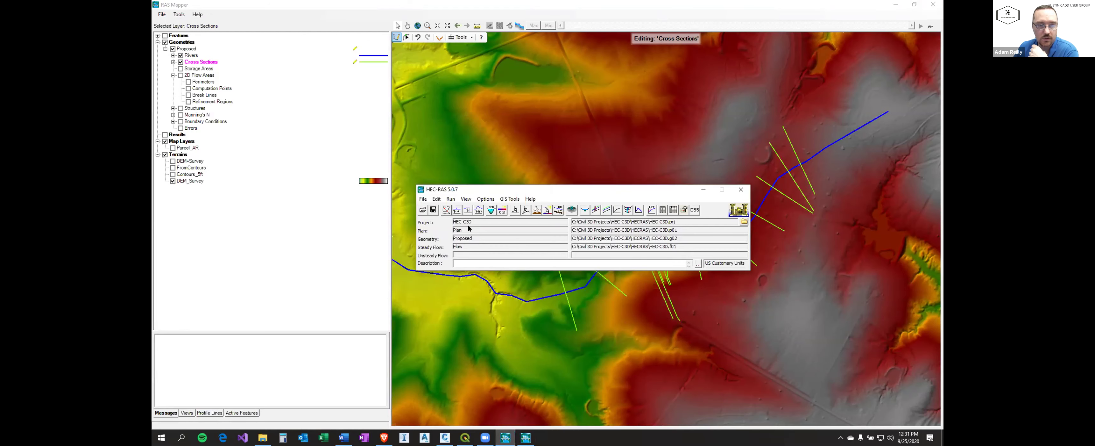
pyautogui.click(445, 213)
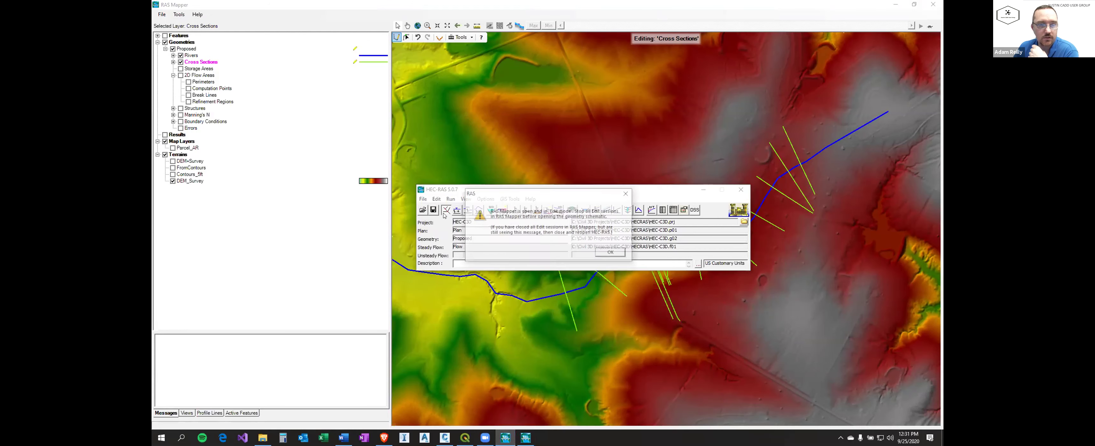
pyautogui.click(615, 253)
pyautogui.click(341, 182)
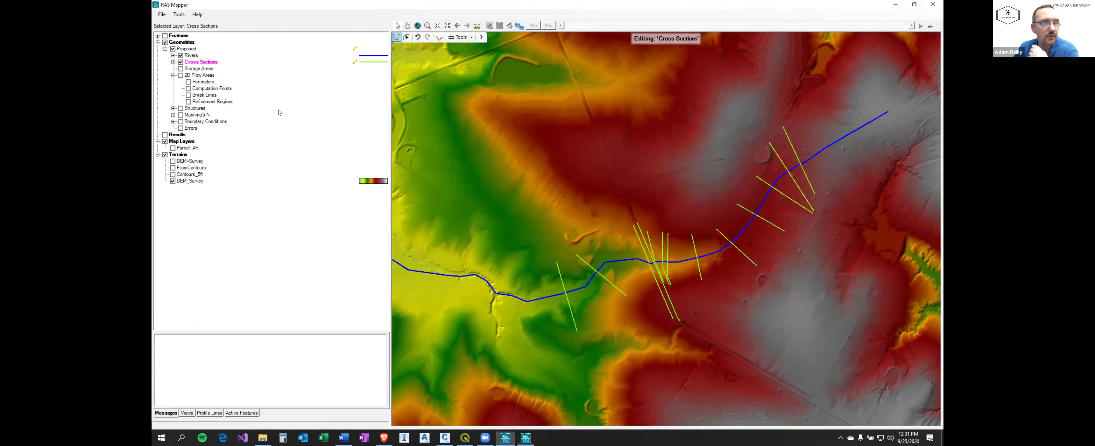
# Stop editing the Proposed geometry with its edits saved, and check the result in the Geometric Data editor before closing it.
pyautogui.rightClick(192, 47)
pyautogui.click(212, 59)
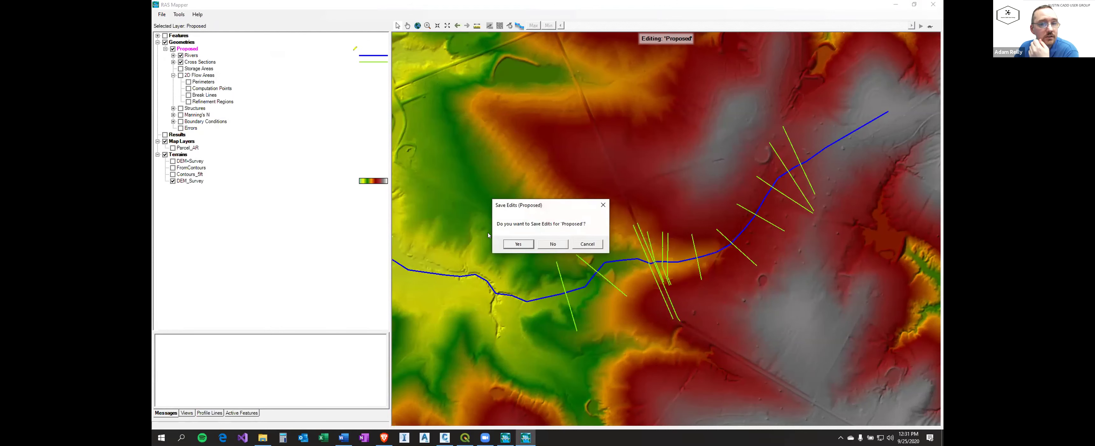
pyautogui.click(518, 243)
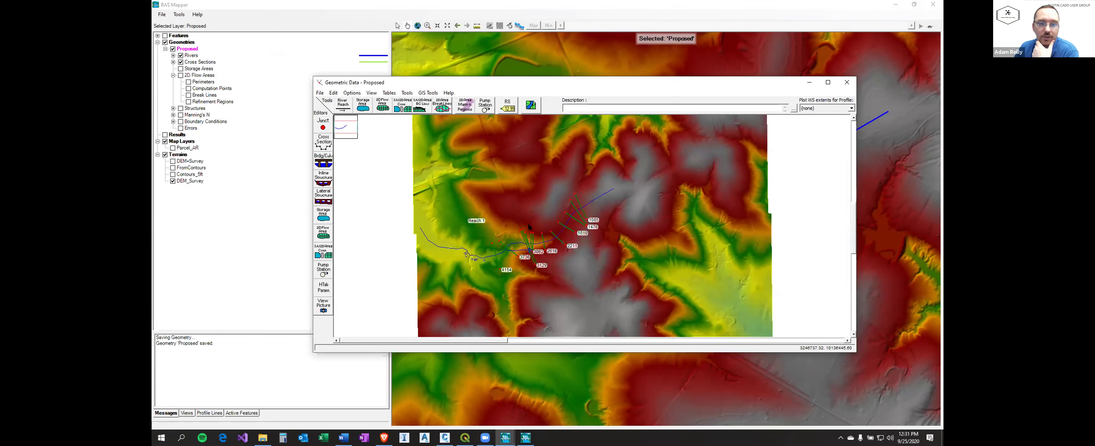
pyautogui.click(847, 82)
pyautogui.click(578, 143)
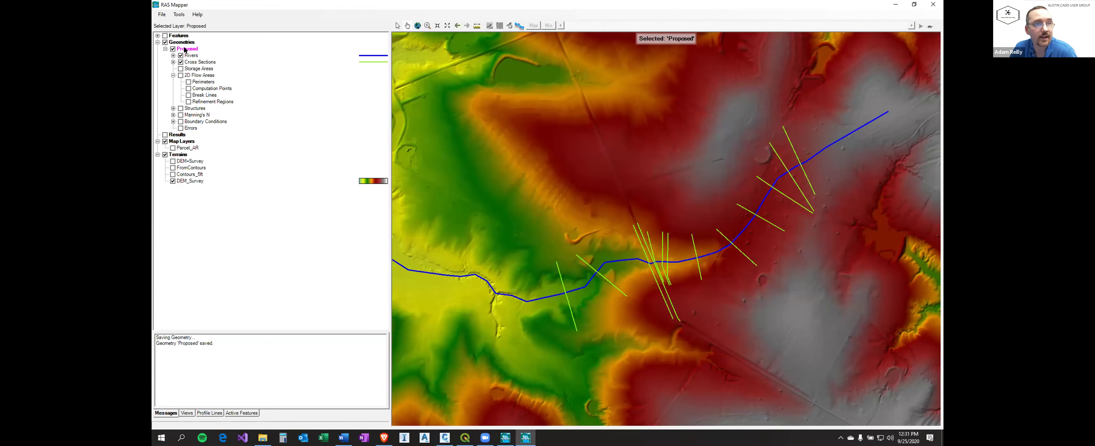
# Start editing the Proposed geometry again, expand its Cross Sections layer and make that the active editing layer.
pyautogui.rightClick(196, 50)
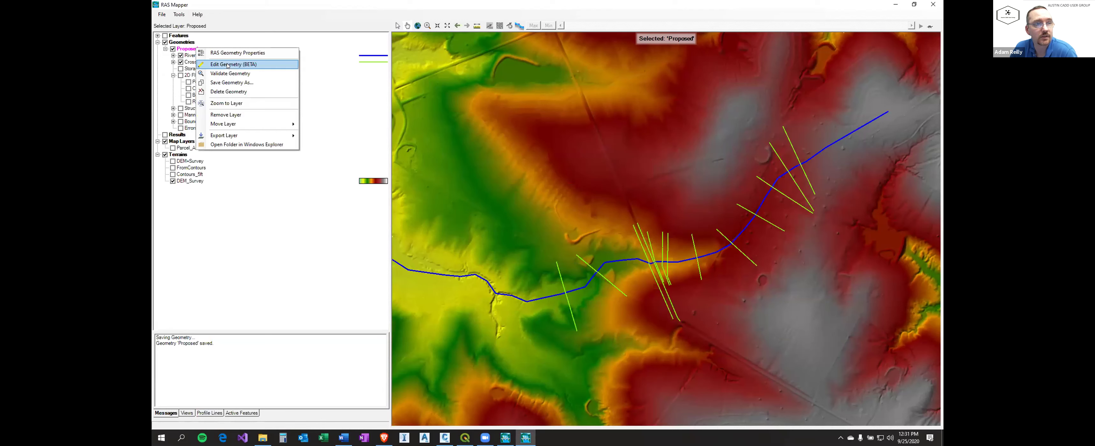
pyautogui.click(227, 67)
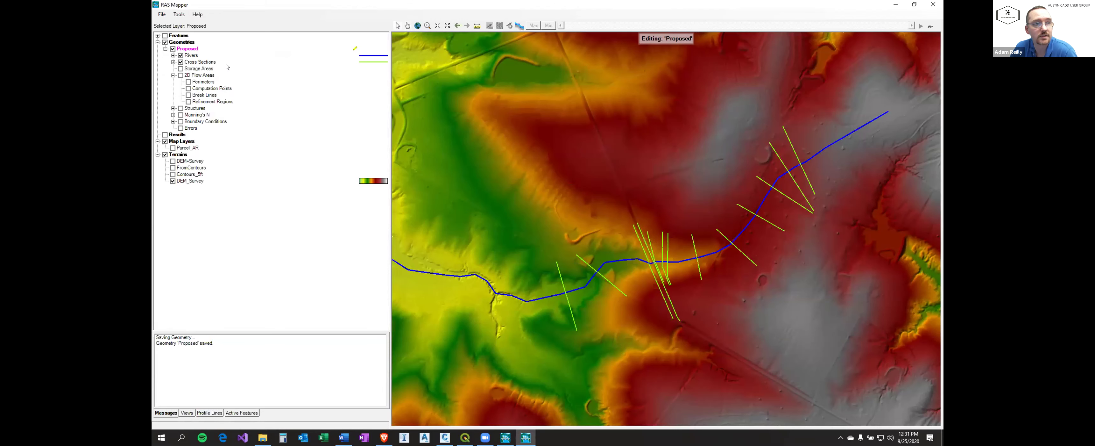
pyautogui.click(798, 203)
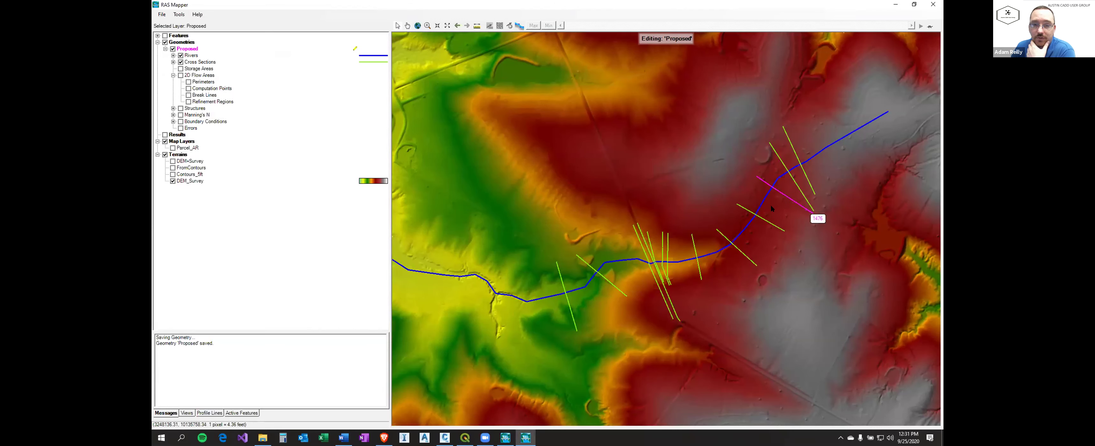
pyautogui.click(746, 255)
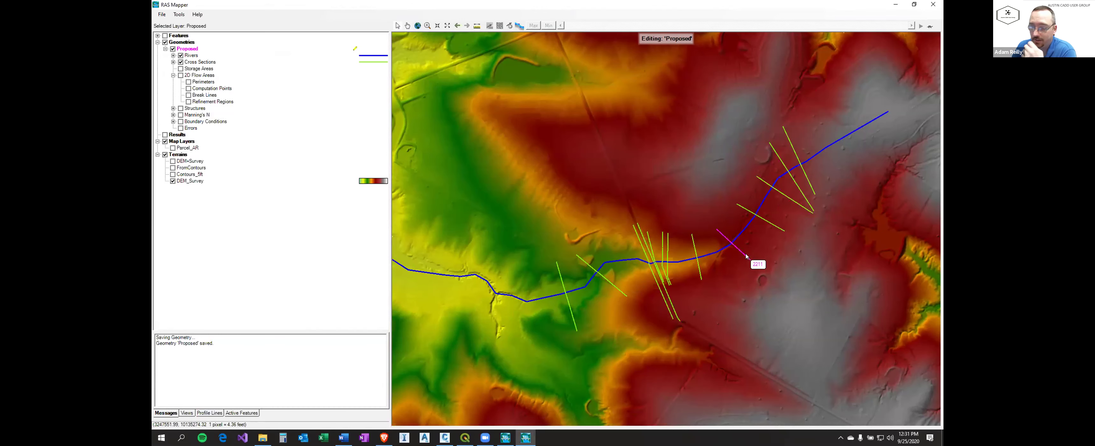
pyautogui.click(773, 226)
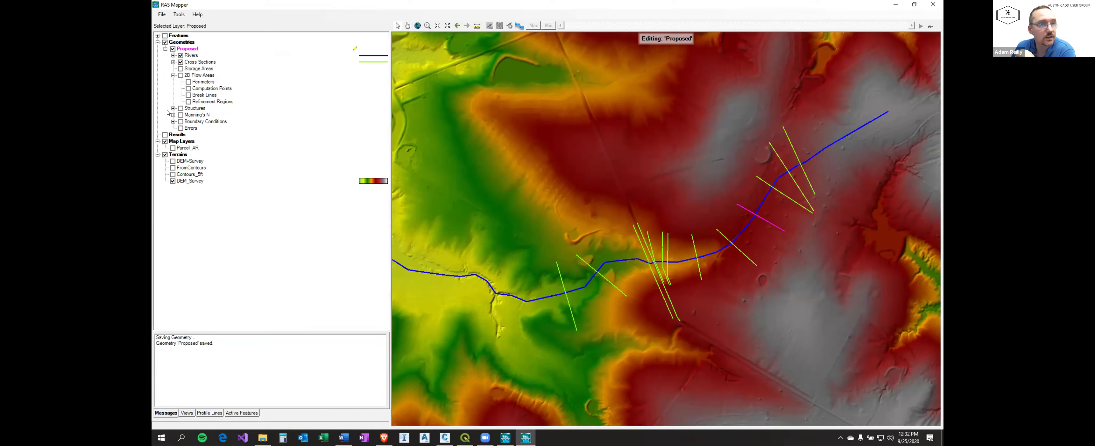
pyautogui.click(173, 62)
pyautogui.click(199, 62)
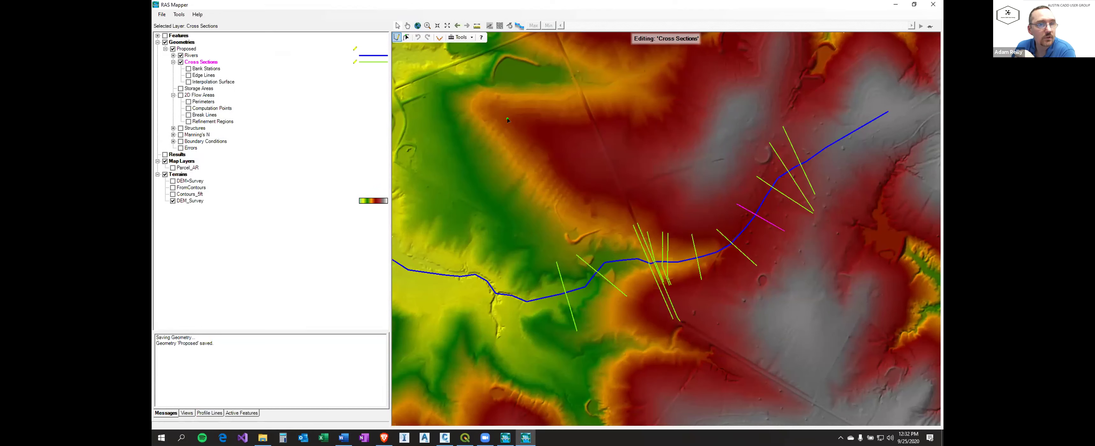
pyautogui.click(779, 228)
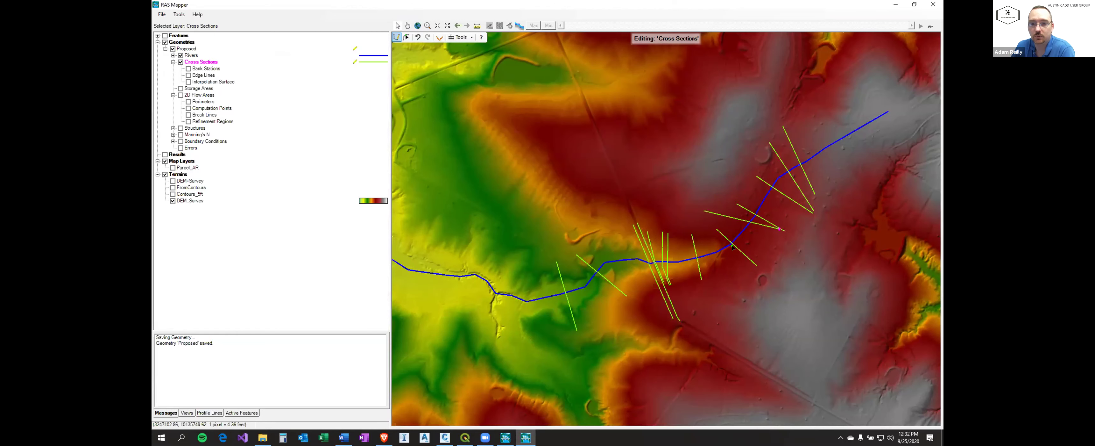
pyautogui.press('Escape')
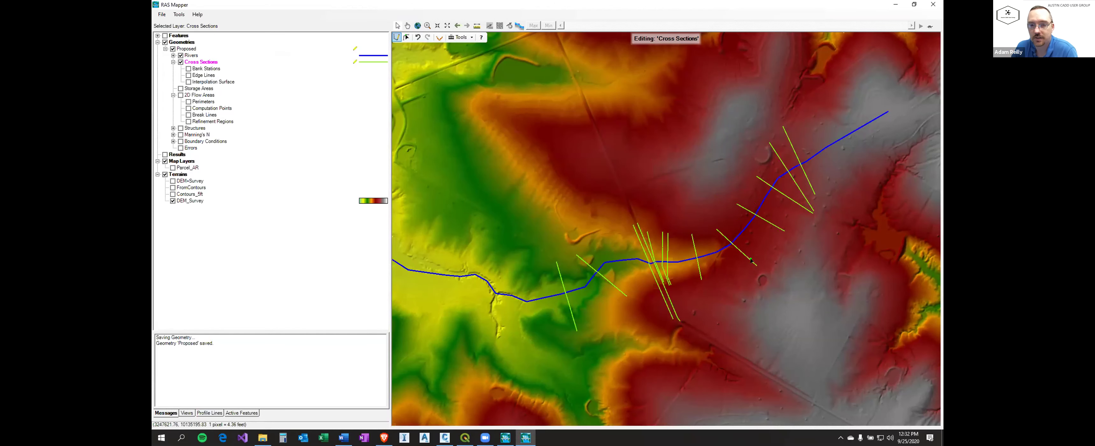
# Examine the point coordinates of cross section 1819 and close the table without changes.
pyautogui.rightClick(779, 227)
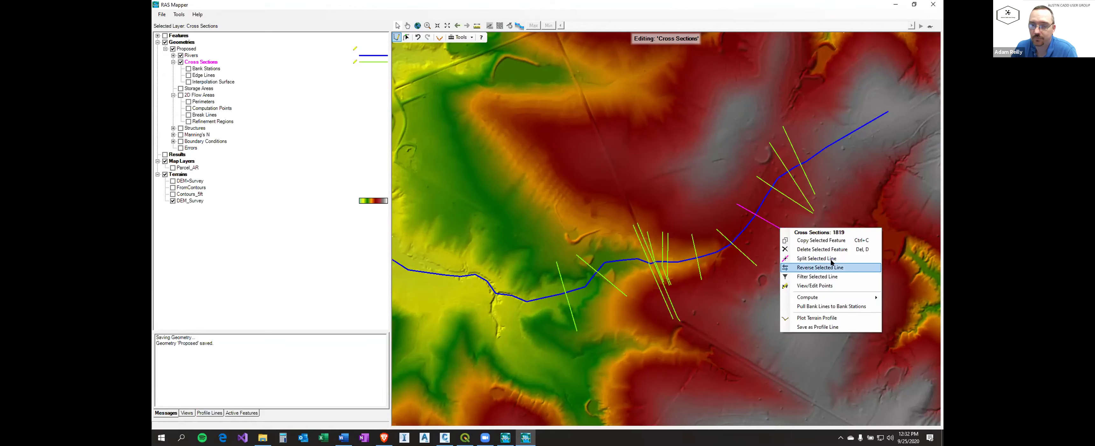
pyautogui.click(810, 286)
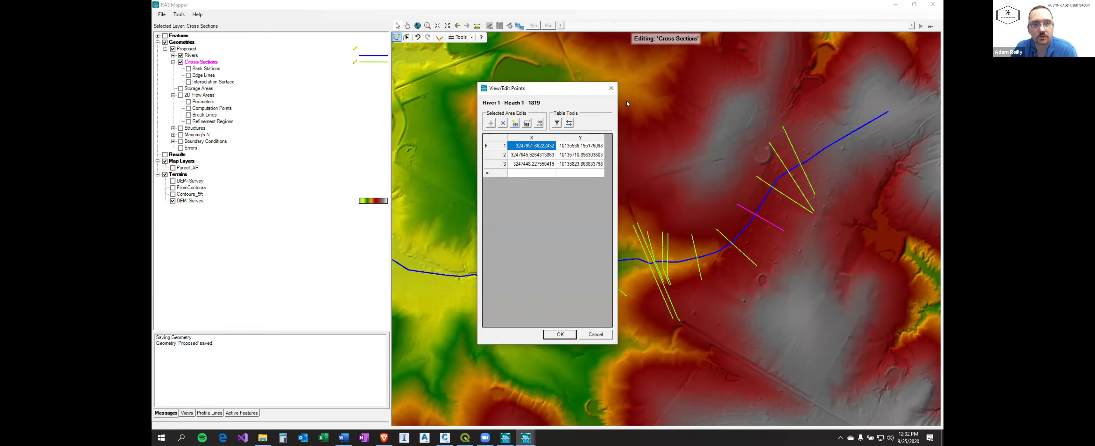
pyautogui.click(611, 88)
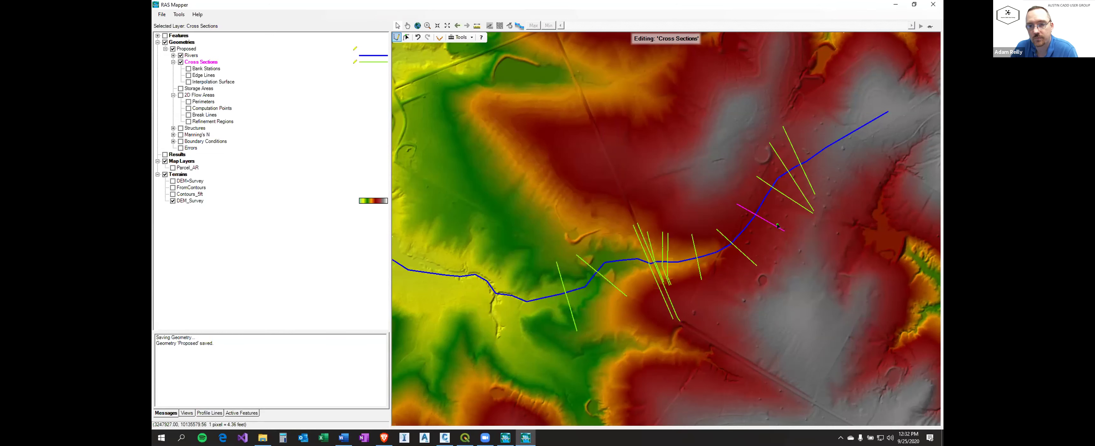
# Split cross section 1819 close to its southeastern end.
pyautogui.scroll(3, 772, 219)
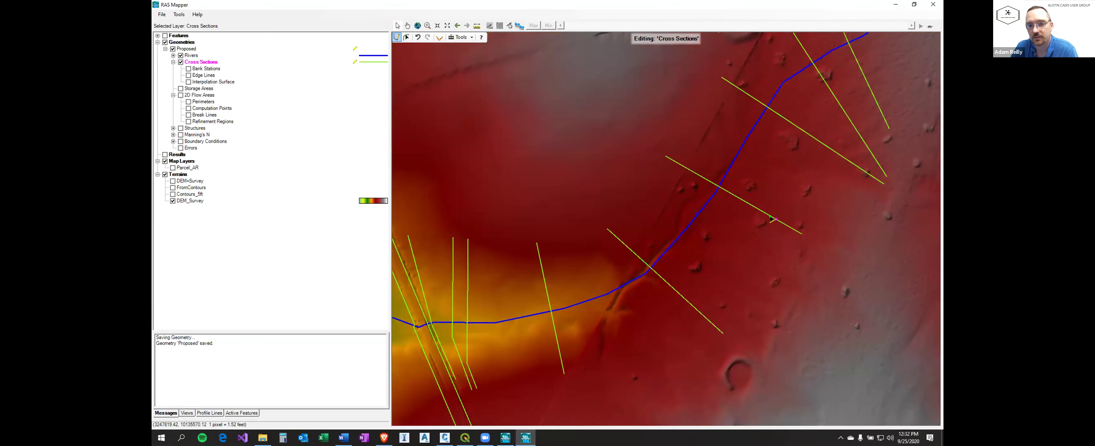
pyautogui.click(792, 230)
pyautogui.rightClick(792, 231)
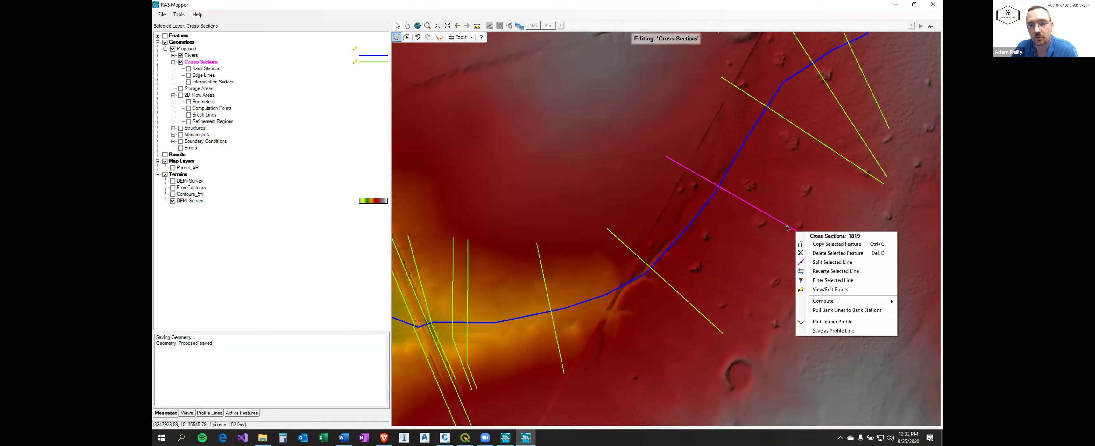
pyautogui.click(830, 262)
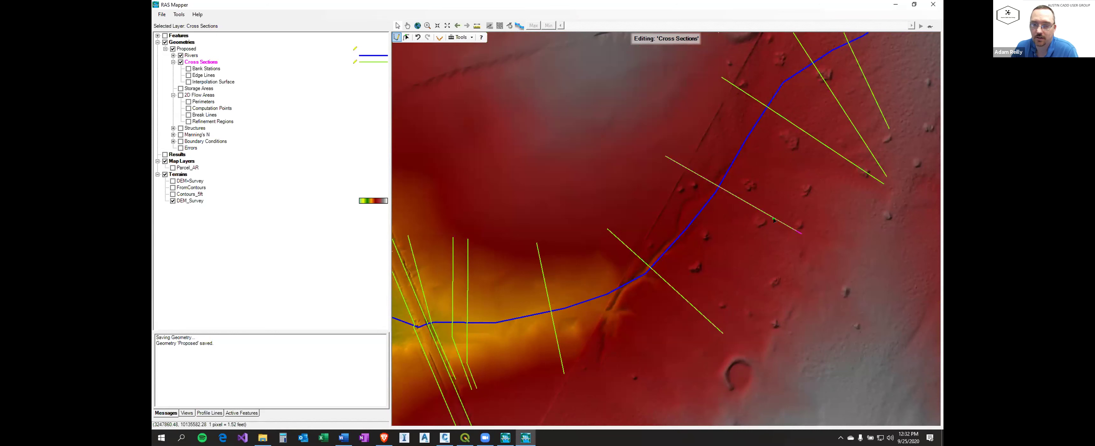
pyautogui.click(801, 222)
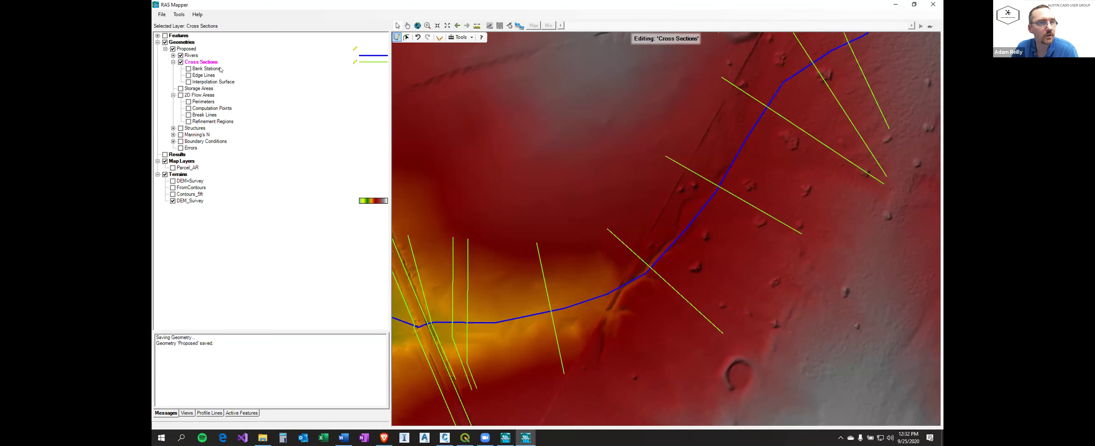
pyautogui.rightClick(779, 220)
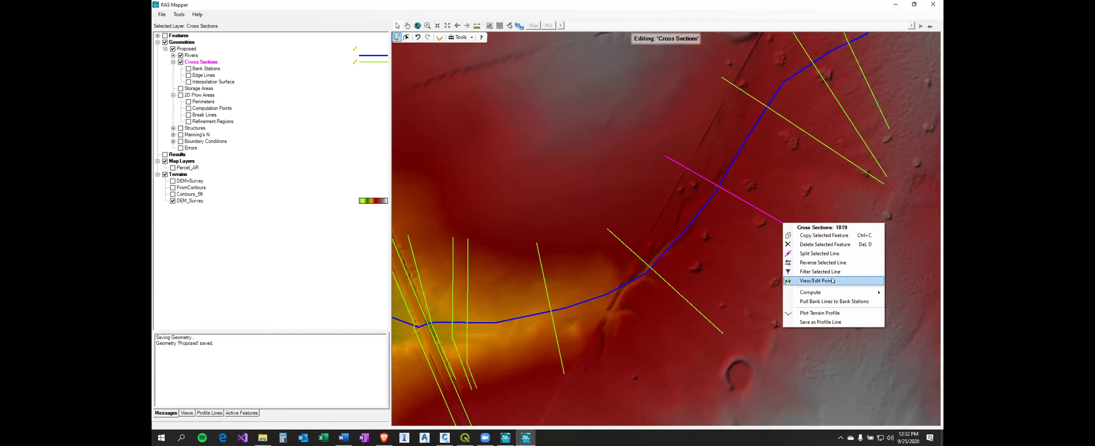
pyautogui.press('Escape')
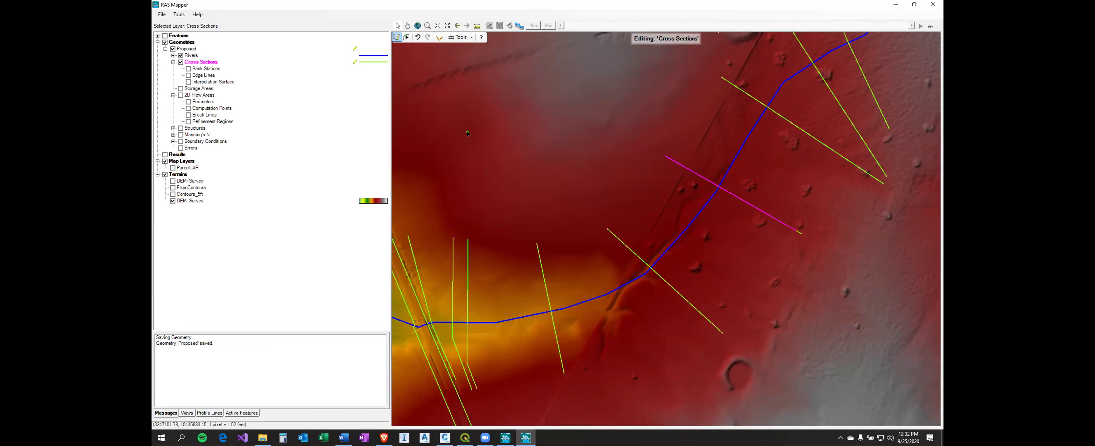
# Reshape cross section 1819 by moving its southeastern endpoint south and shifting the bend vertex outward from the river.
pyautogui.click(407, 38)
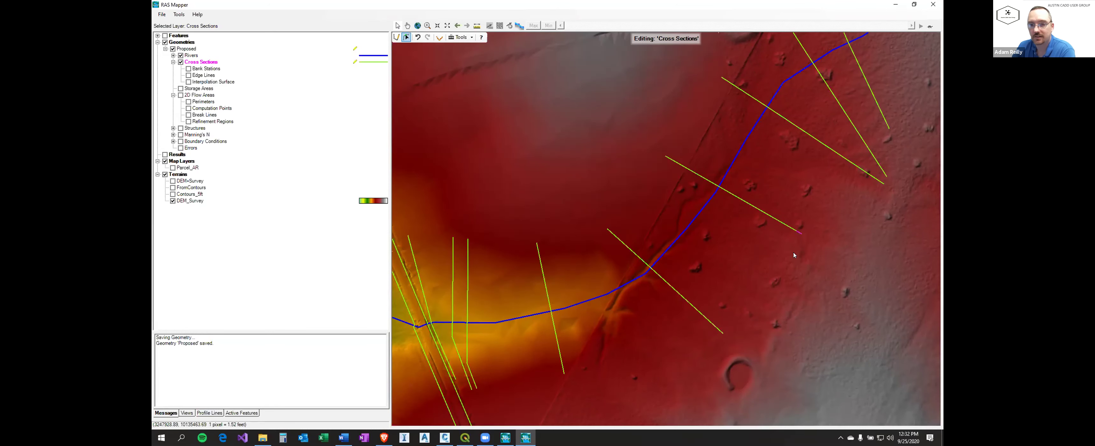
pyautogui.click(781, 229)
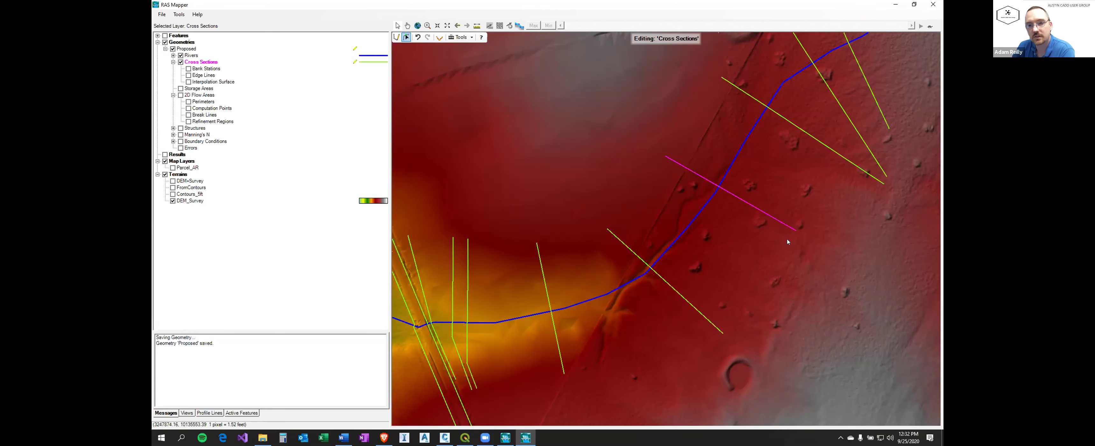
pyautogui.moveTo(789, 229); pyautogui.dragTo(796, 252)
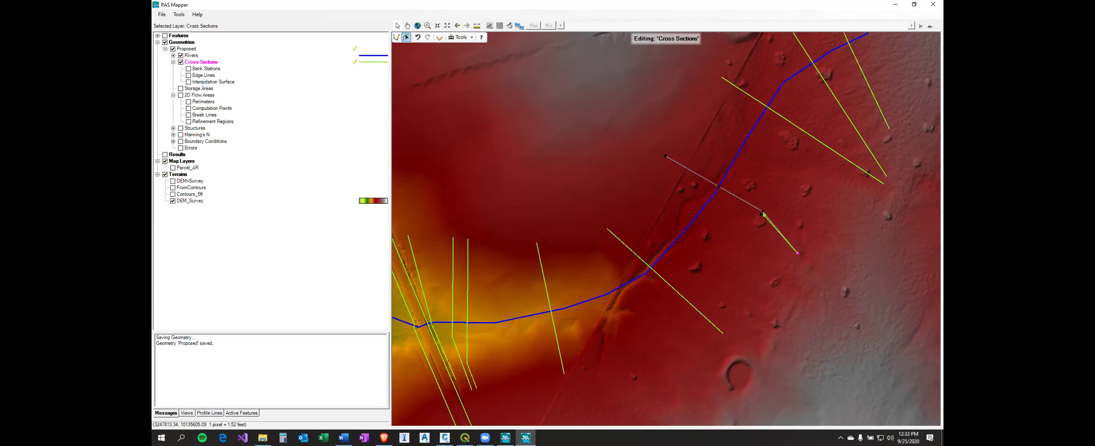
pyautogui.moveTo(762, 213); pyautogui.dragTo(785, 222)
pyautogui.scroll(-3, 787, 248)
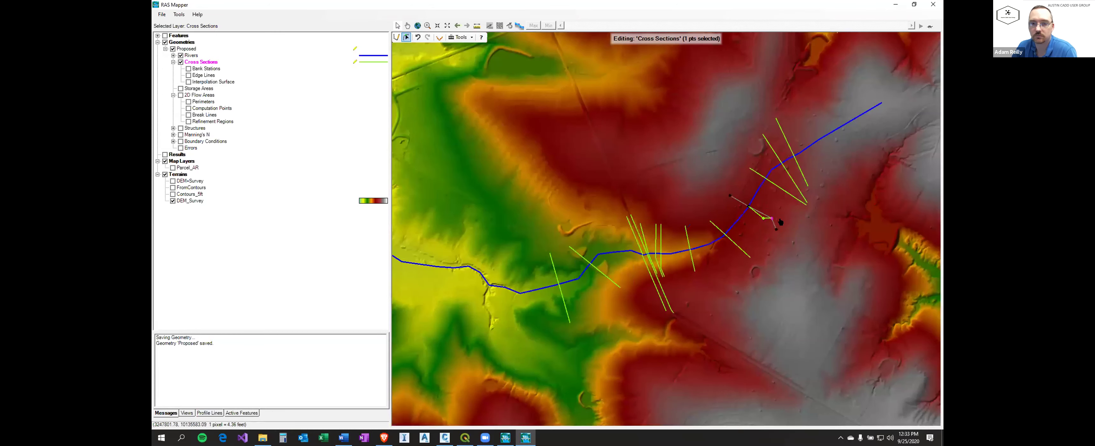
pyautogui.click(780, 221)
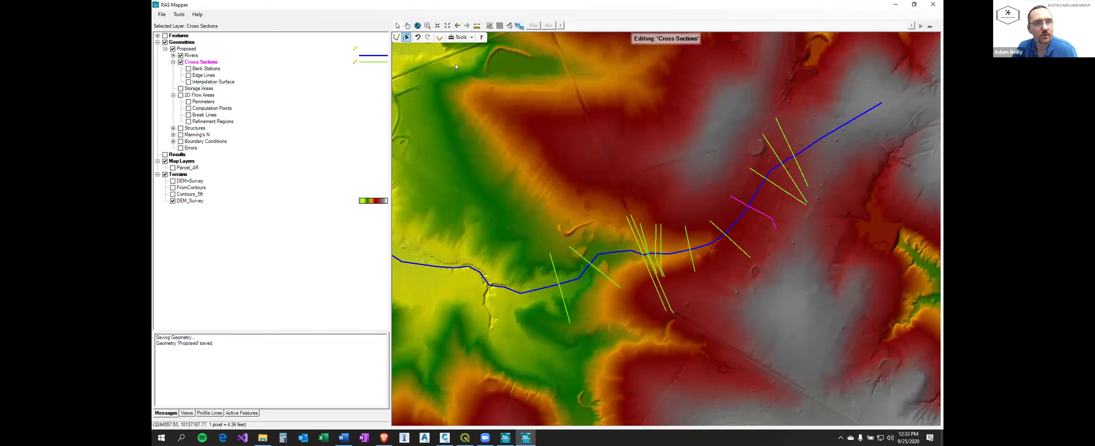
# Stop editing the Proposed geometry and save the cross-section edits.
pyautogui.rightClick(196, 48)
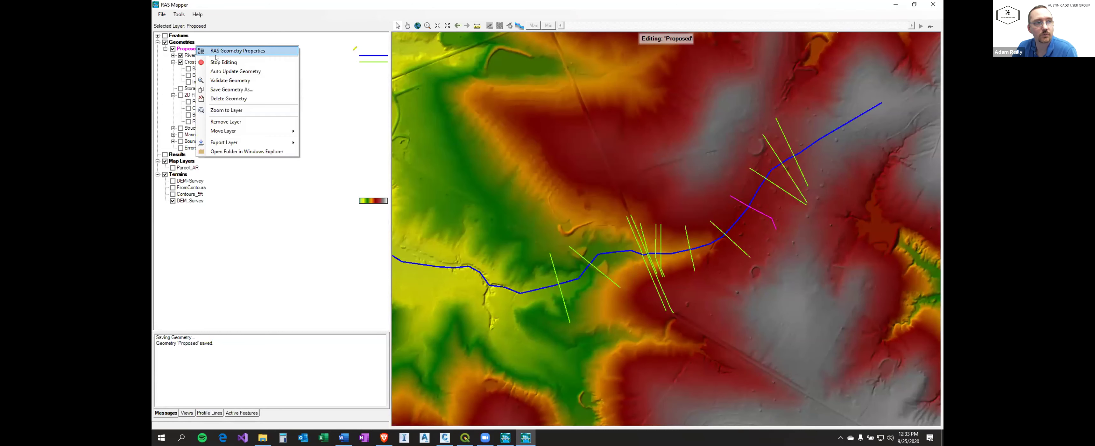
pyautogui.click(213, 58)
pyautogui.click(518, 244)
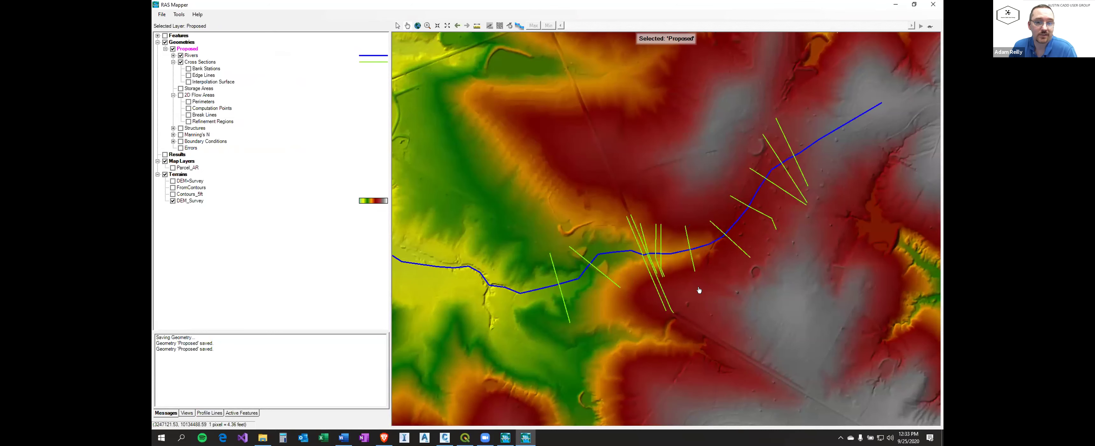
# Turn on the Parcel_AR map layer and start editing it.
pyautogui.click(173, 167)
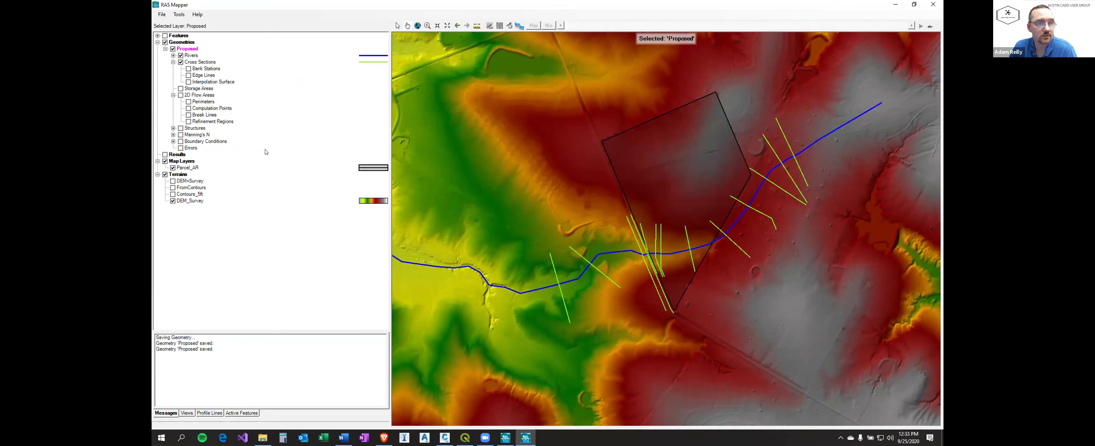
pyautogui.rightClick(179, 170)
pyautogui.click(189, 172)
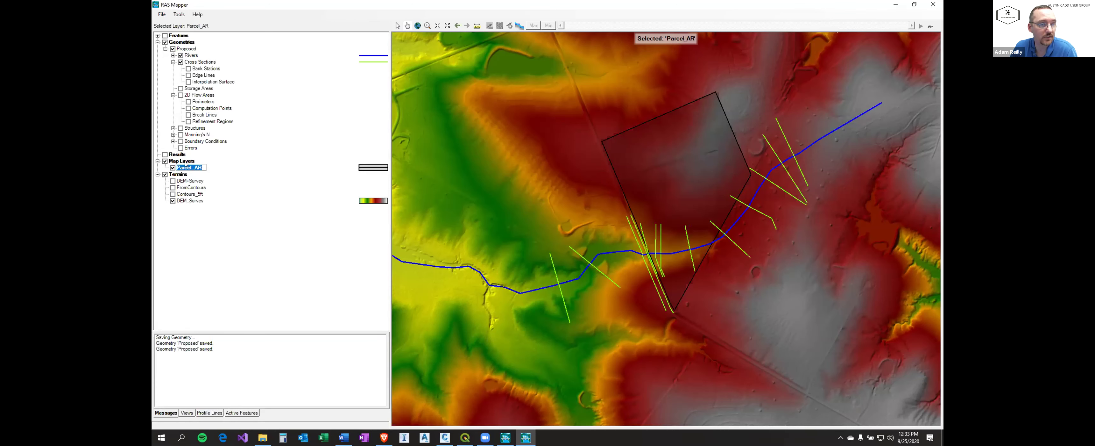
pyautogui.rightClick(186, 167)
pyautogui.click(221, 197)
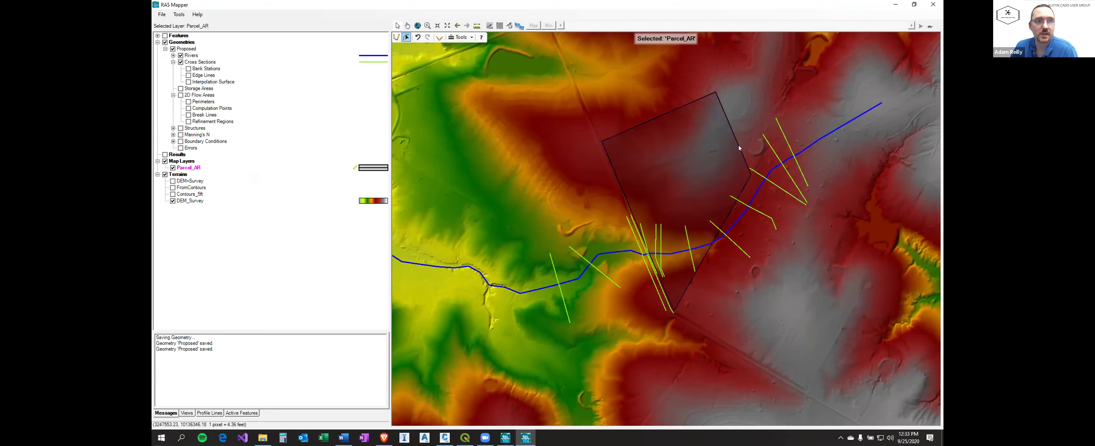
# Select the parcel polygon to show its vertices, deselect it, and stop editing Parcel_AR without saving edits.
pyautogui.click(732, 139)
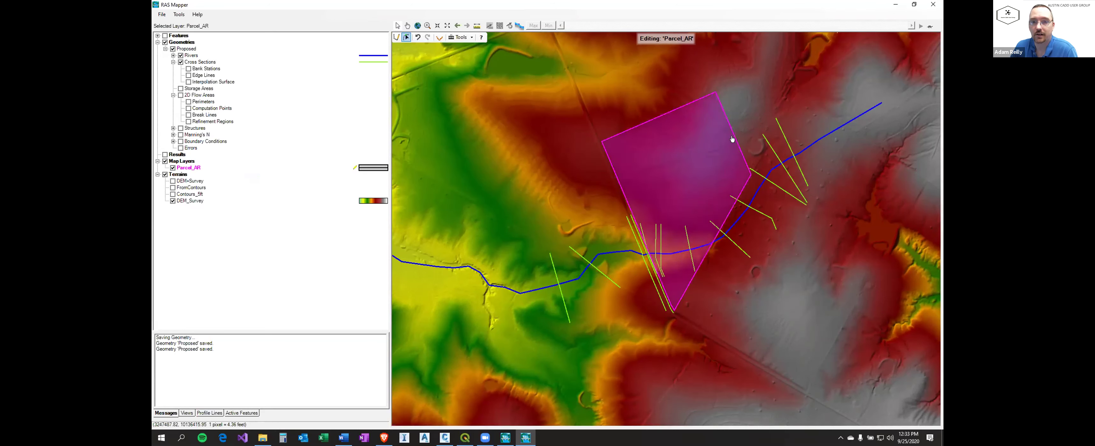
pyautogui.click(666, 113)
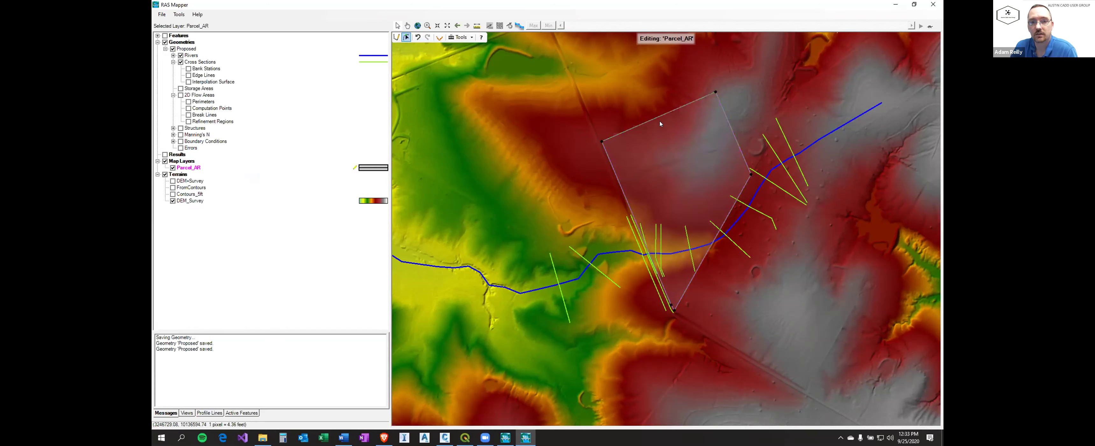
pyautogui.click(660, 120)
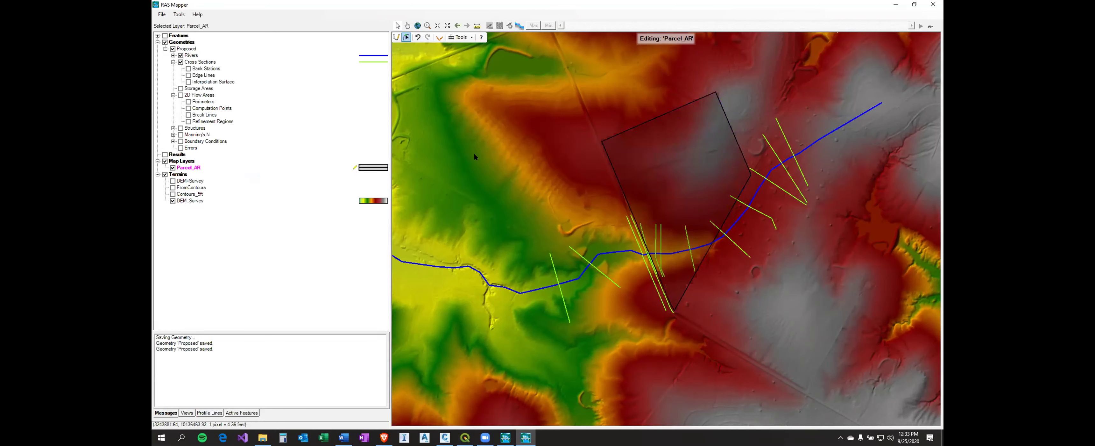
pyautogui.rightClick(189, 167)
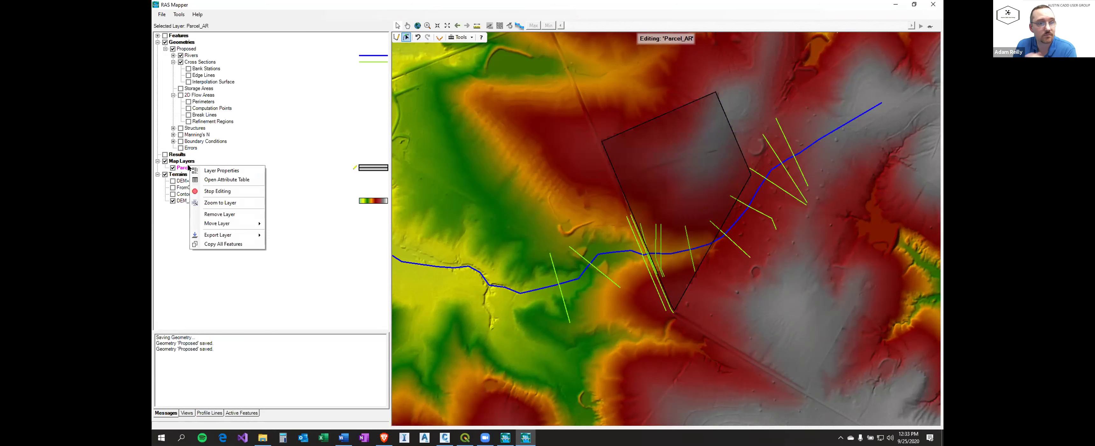
pyautogui.click(212, 189)
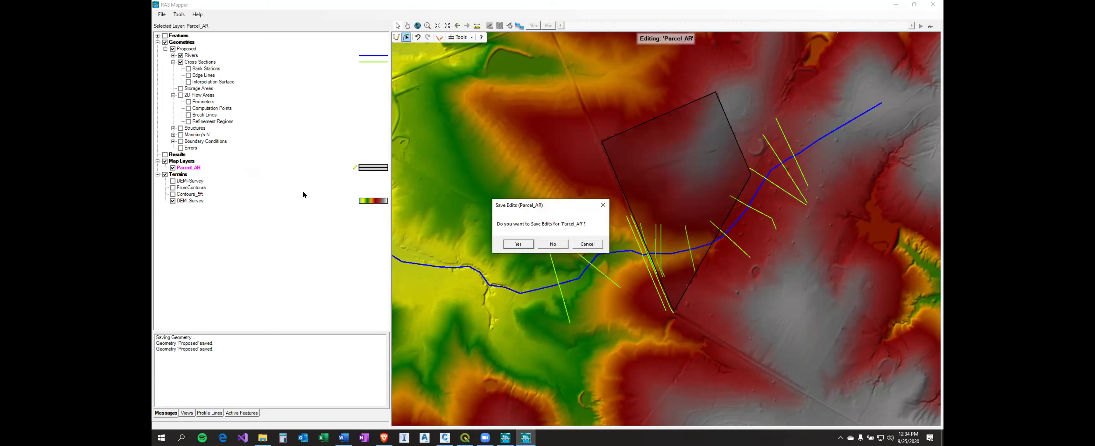
pyautogui.click(553, 244)
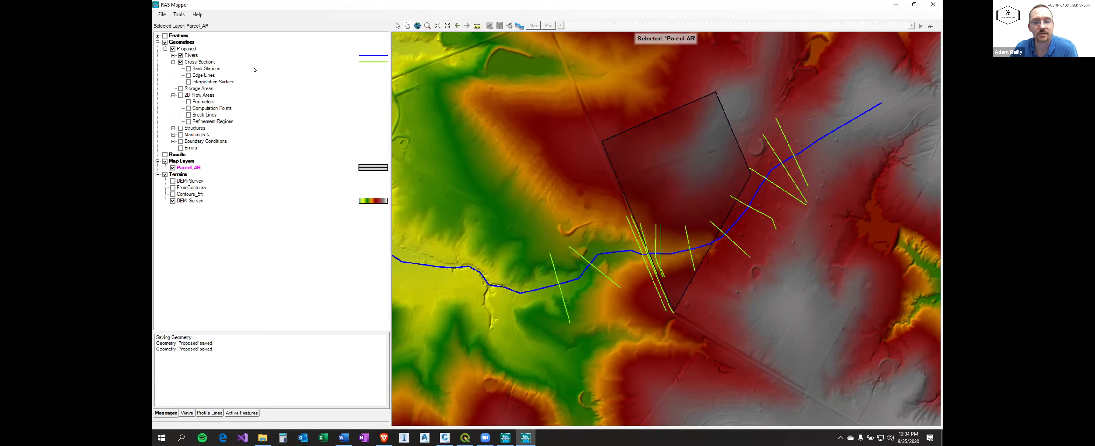
# Add Google Satellite web imagery to the map layers, keeping the near reprojection resample method.
pyautogui.click(173, 62)
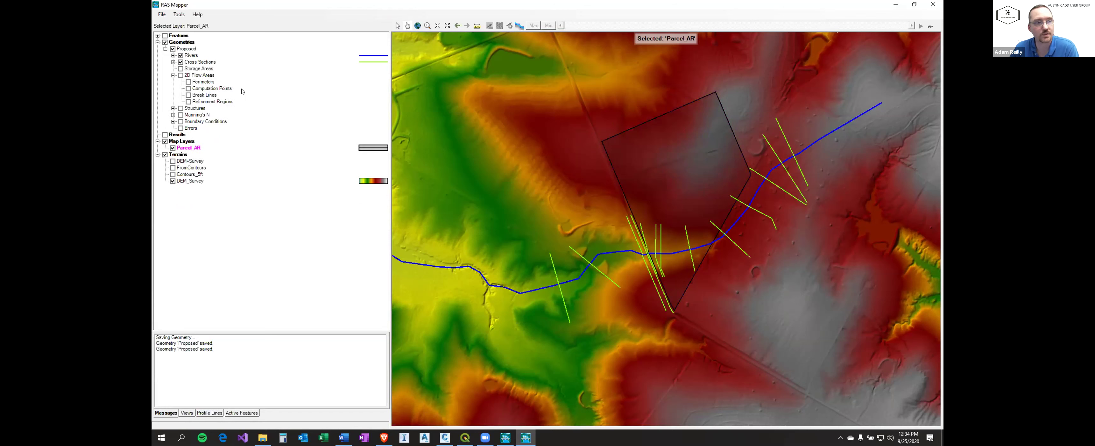
pyautogui.click(192, 143)
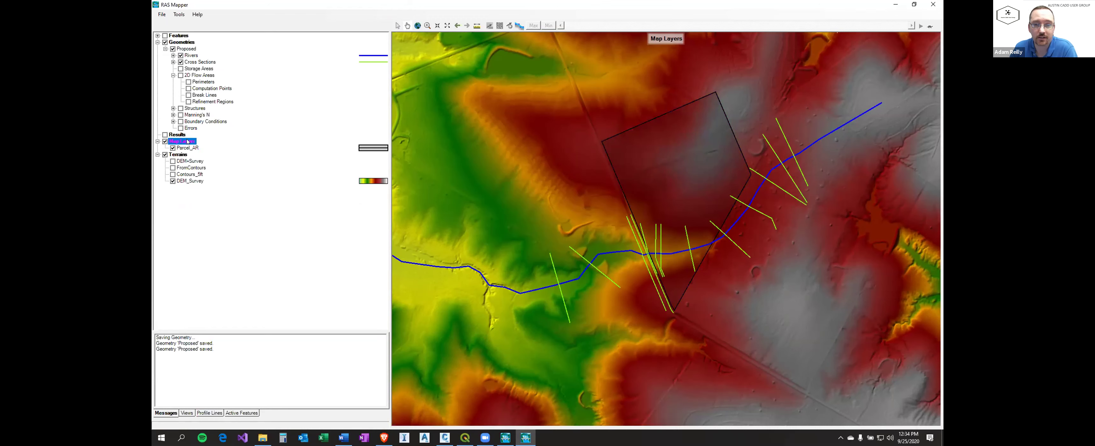
pyautogui.rightClick(188, 142)
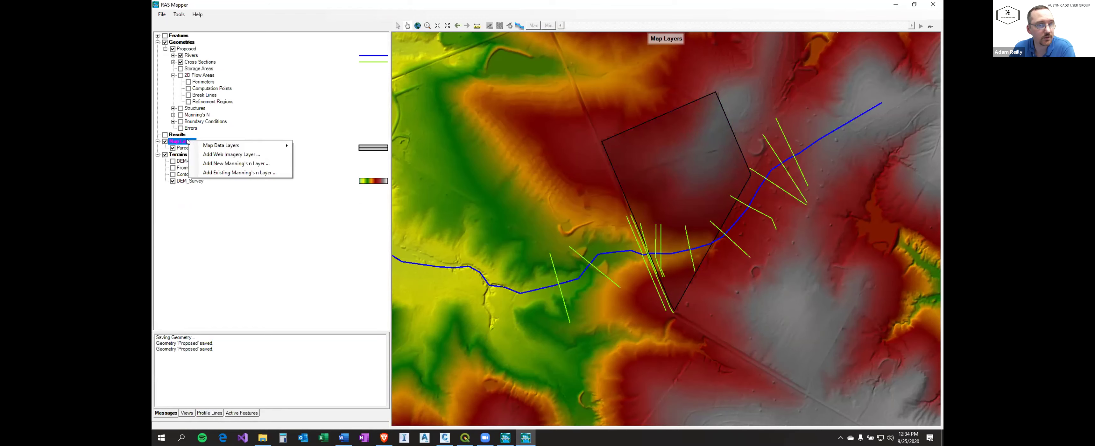
pyautogui.moveTo(207, 149)
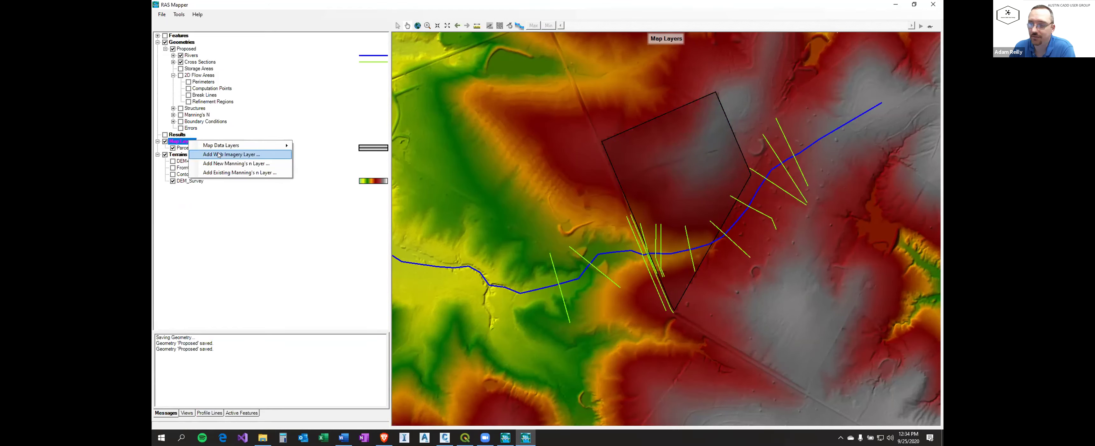
pyautogui.click(219, 156)
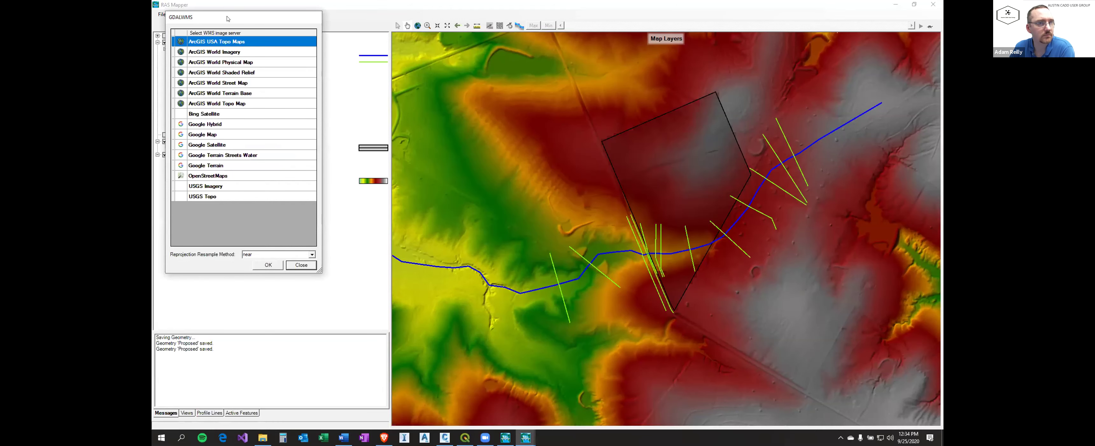
pyautogui.moveTo(242, 23); pyautogui.dragTo(320, 38)
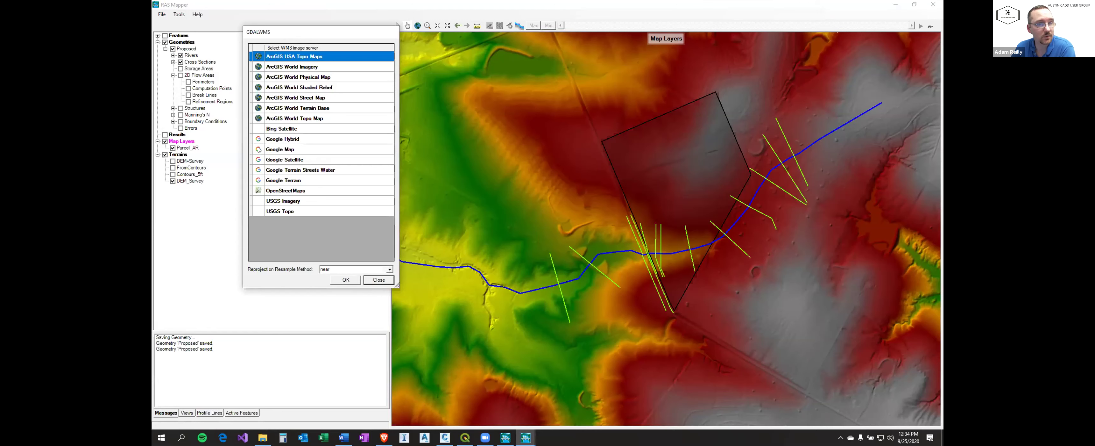
pyautogui.click(259, 159)
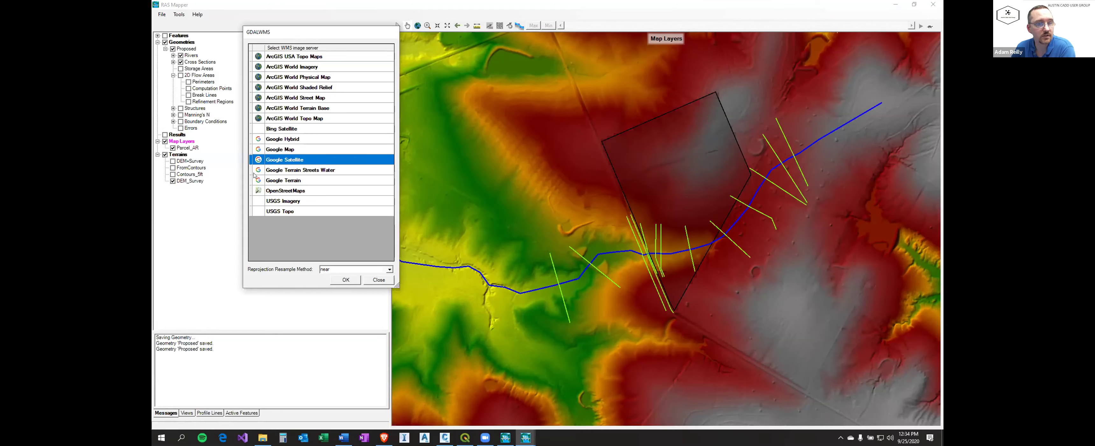
pyautogui.click(335, 280)
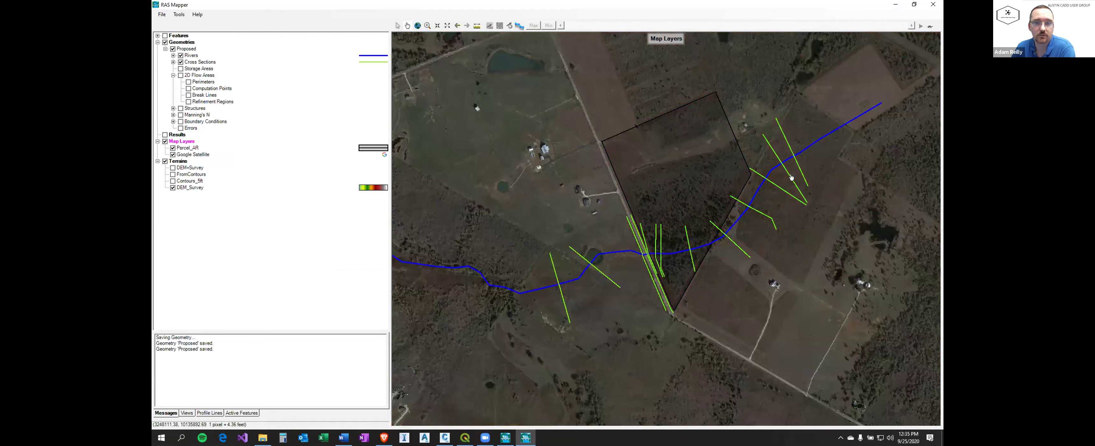
# Make the Google Satellite imagery about half transparent over the DEM_Survey terrain.
pyautogui.moveTo(791, 177); pyautogui.dragTo(730, 211)
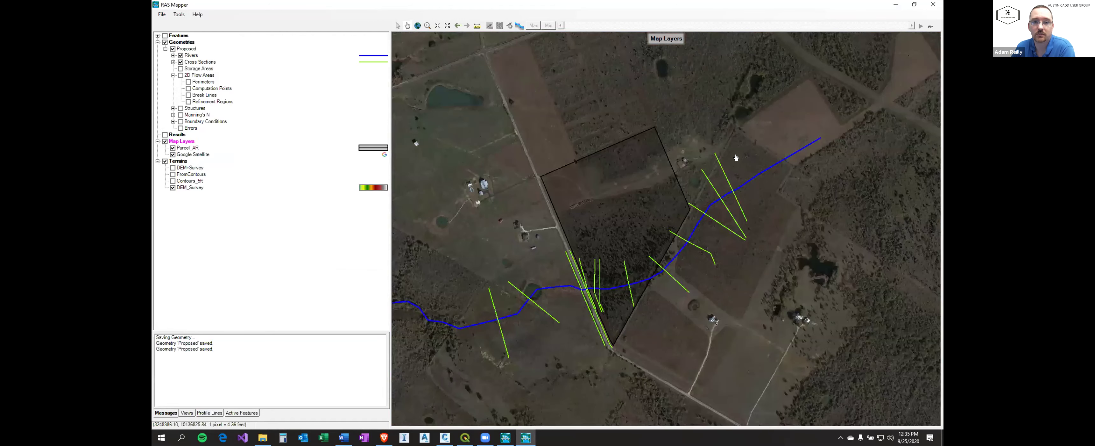
pyautogui.click(198, 154)
pyautogui.rightClick(198, 154)
pyautogui.click(238, 158)
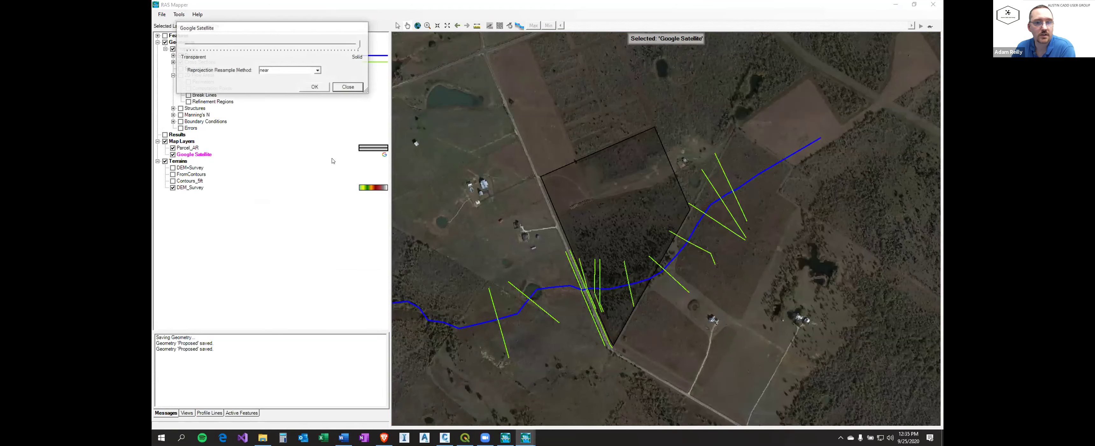
pyautogui.moveTo(359, 43); pyautogui.dragTo(263, 46)
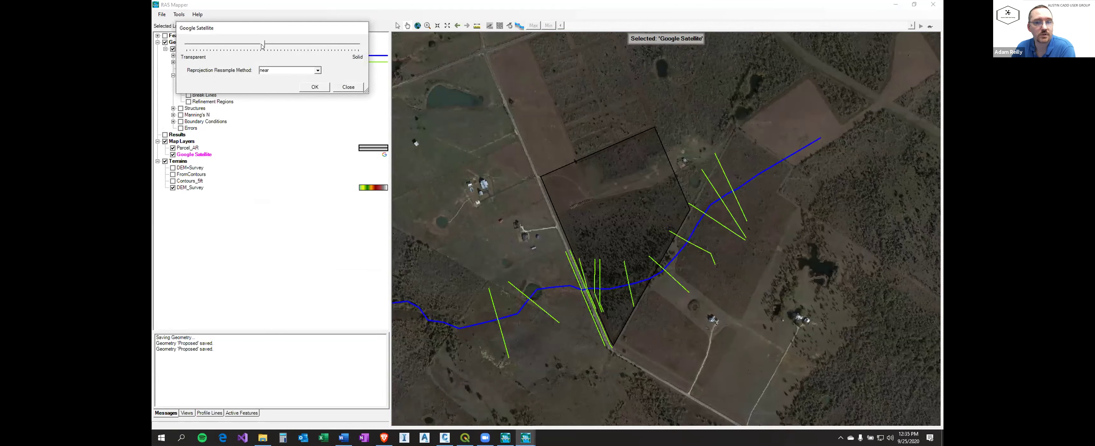
pyautogui.click(315, 86)
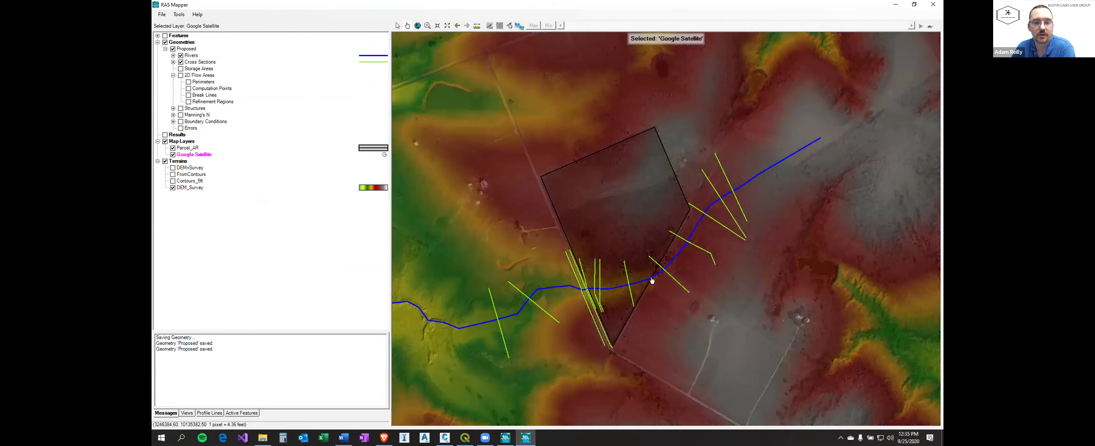
pyautogui.moveTo(696, 137); pyautogui.dragTo(717, 171)
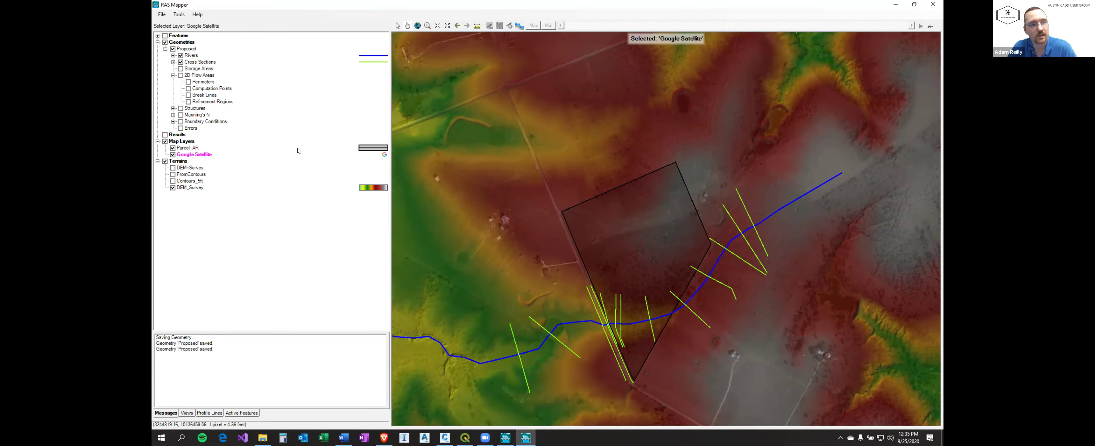
# Hide the DEM_Survey terrain and set the Google Satellite imagery's opacity to nearly solid.
pyautogui.click(173, 188)
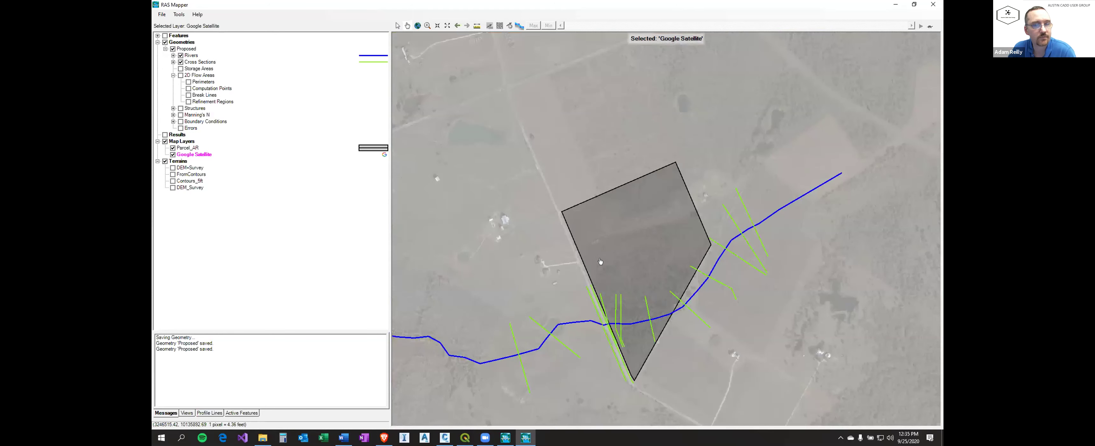
pyautogui.rightClick(189, 154)
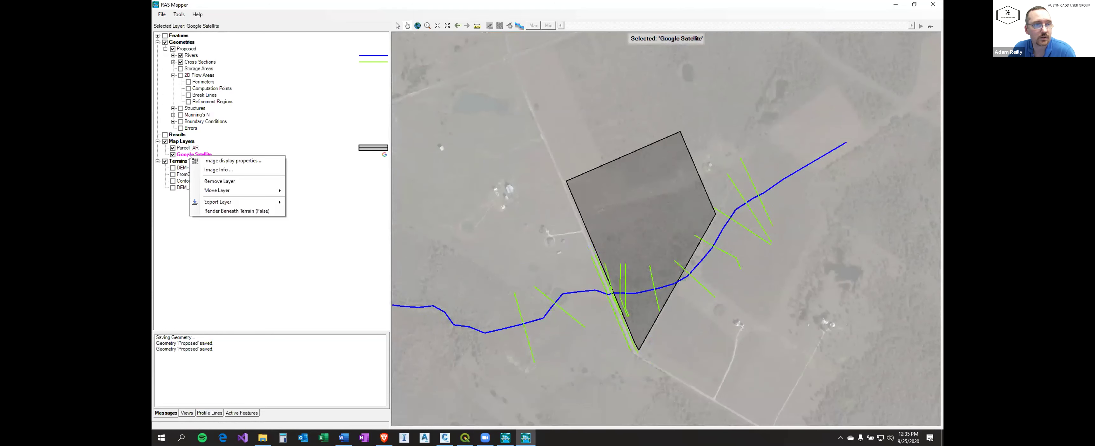
pyautogui.moveTo(239, 190)
pyautogui.click(233, 161)
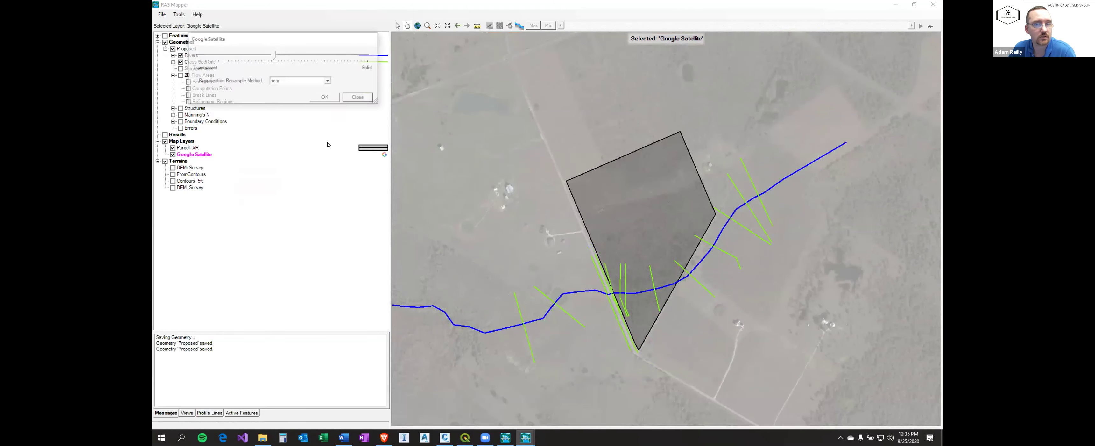
pyautogui.moveTo(275, 55); pyautogui.dragTo(364, 59)
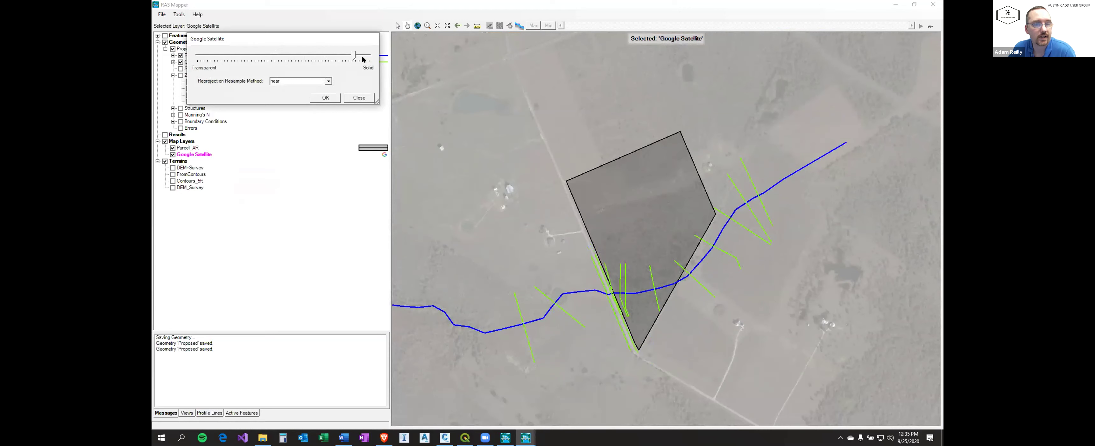
pyautogui.click(326, 99)
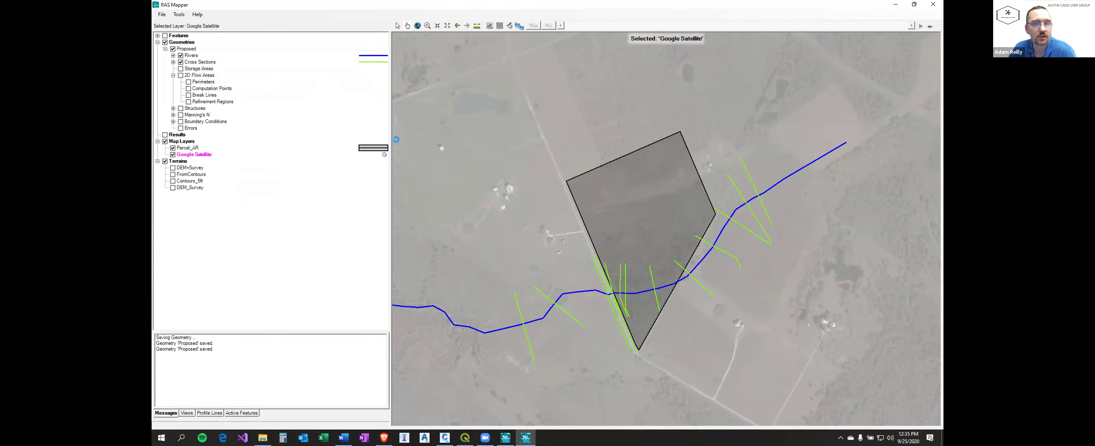
pyautogui.moveTo(693, 132); pyautogui.dragTo(705, 80)
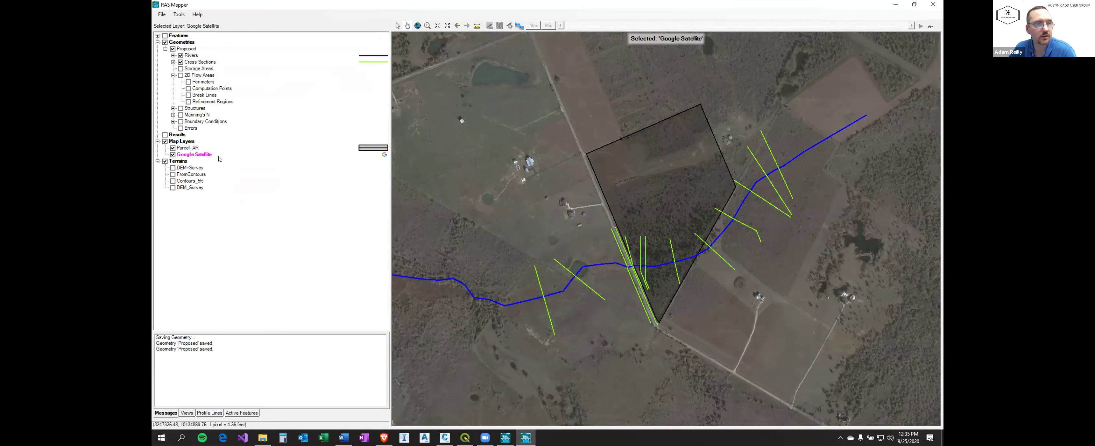
# Export the current Google Satellite image as a TIF named aerial in the Export for C3D folder.
pyautogui.rightClick(196, 156)
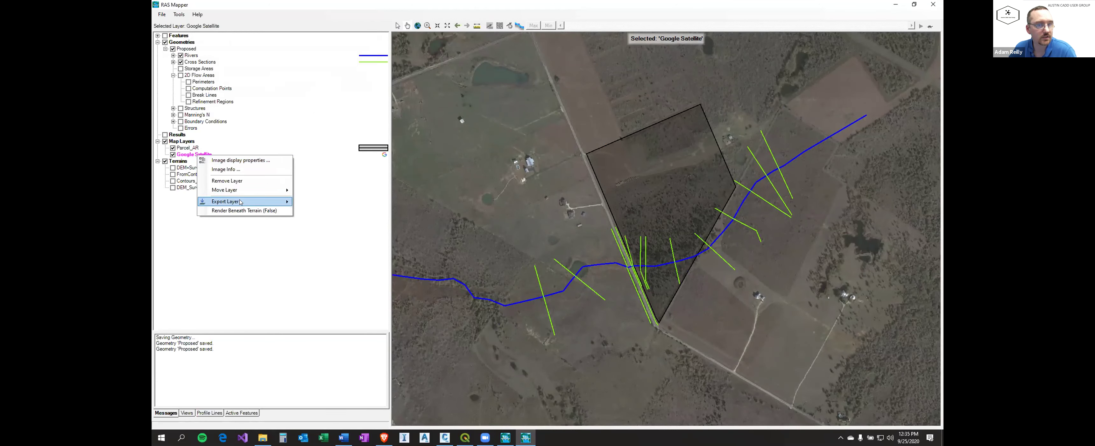
pyautogui.moveTo(255, 201)
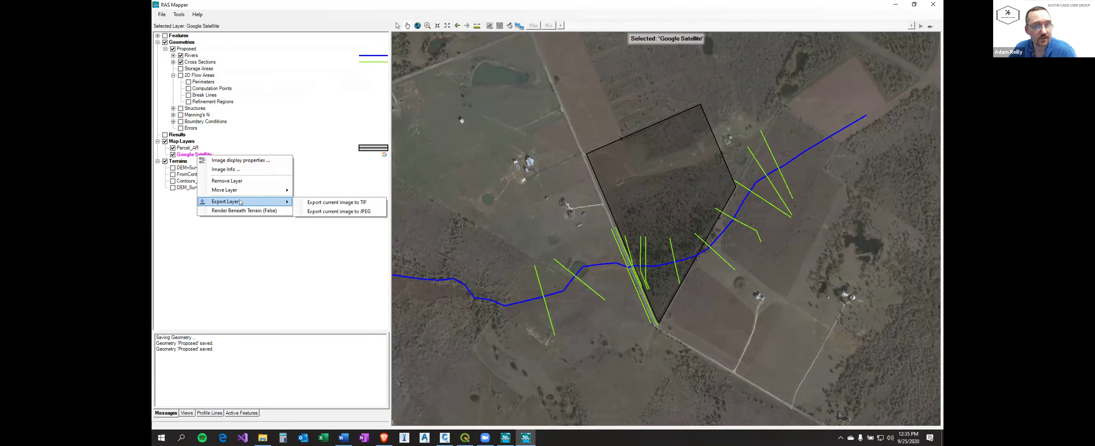
pyautogui.click(332, 206)
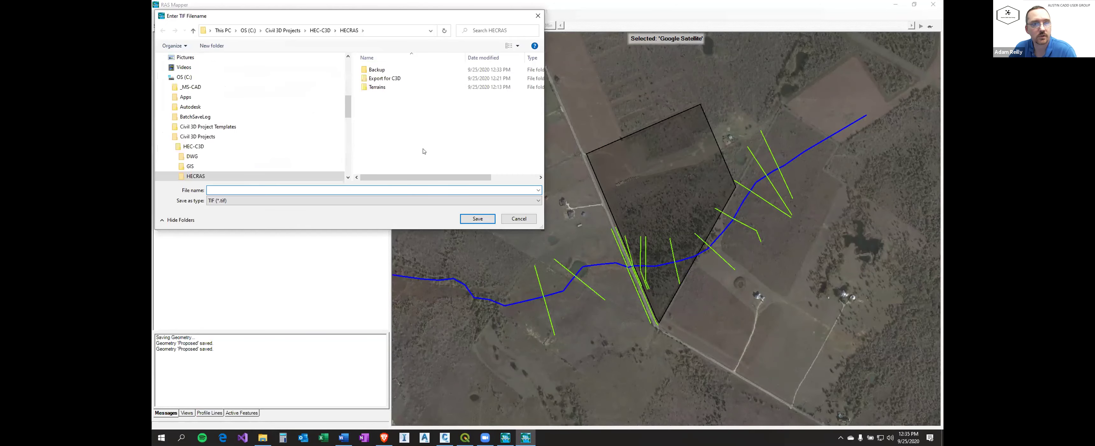
pyautogui.doubleClick(383, 78)
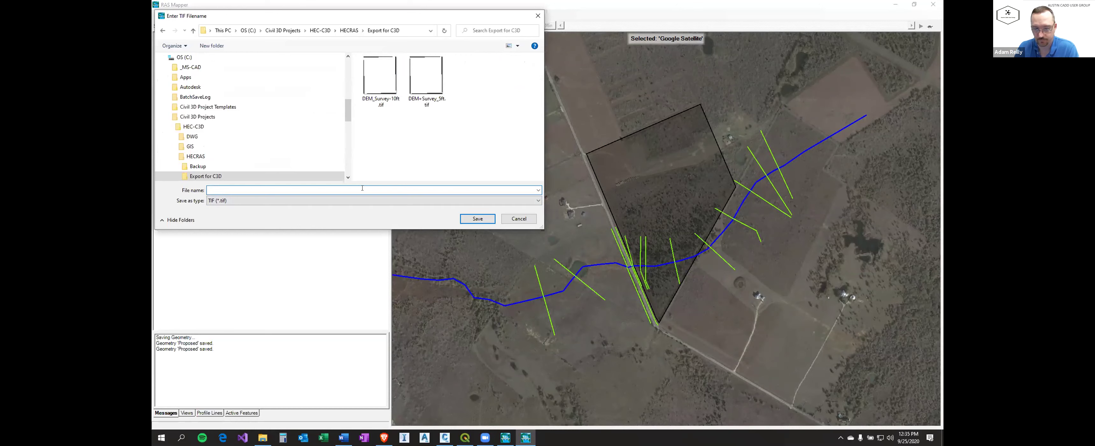
pyautogui.write('aerial')
pyautogui.press('Return')
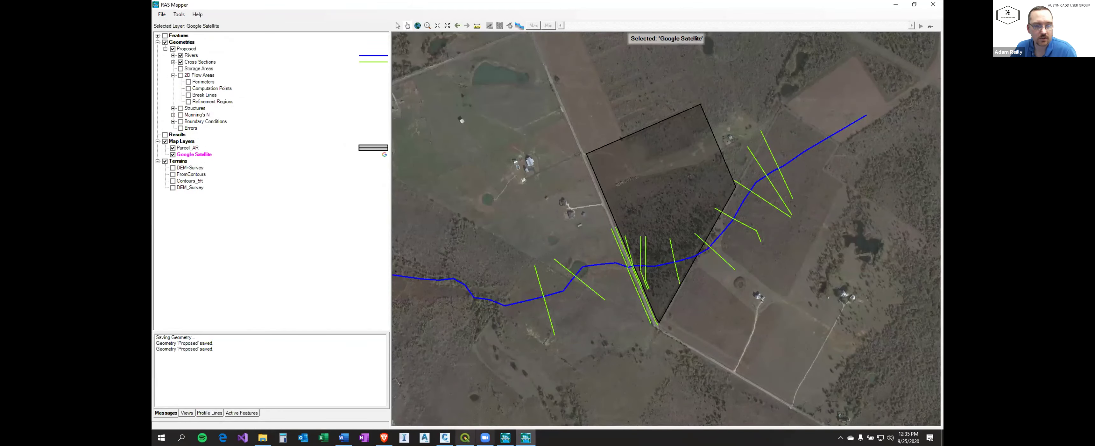
# Switch to Civil 3D, start MAPIINSERT and browse to HEC-C3D\HECRAS\Export for C3D under Civil 3D Projects on the C drive.
pyautogui.click(445, 437)
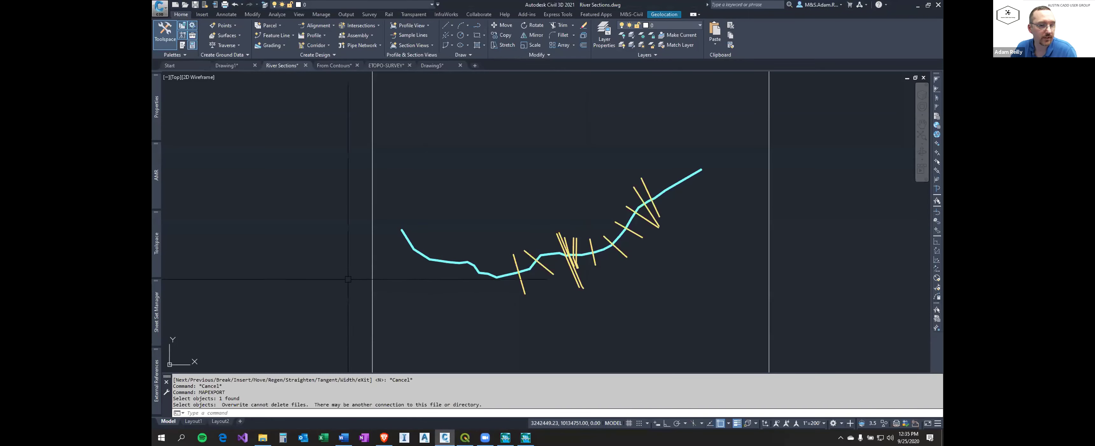
pyautogui.write('mapiinsert')
pyautogui.press('Return')
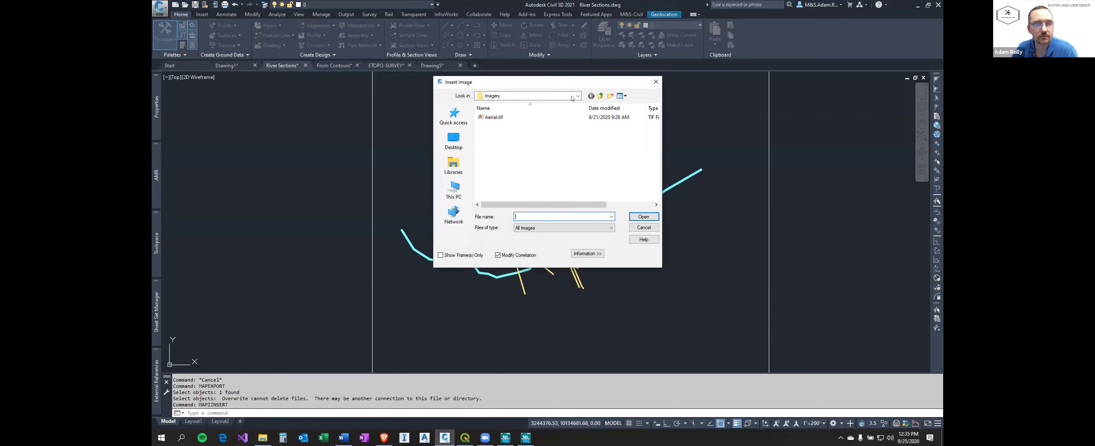
pyautogui.click(572, 98)
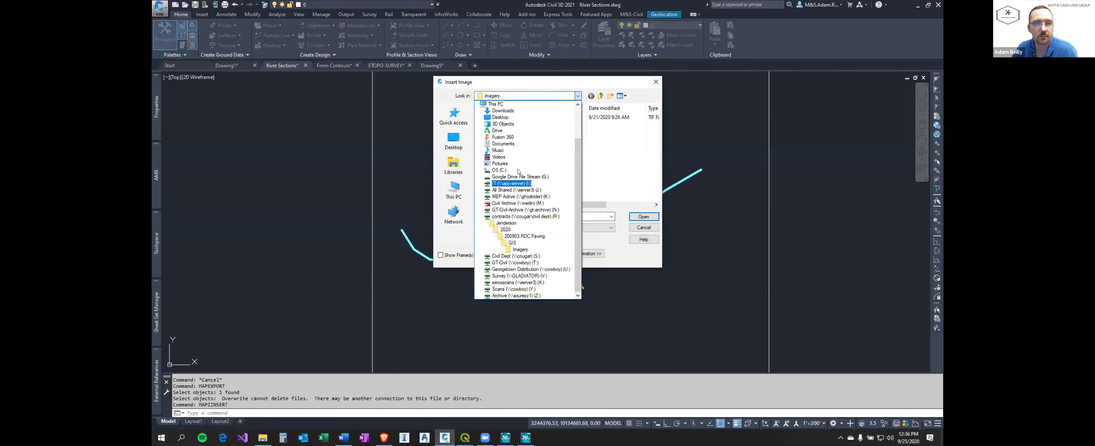
pyautogui.click(512, 170)
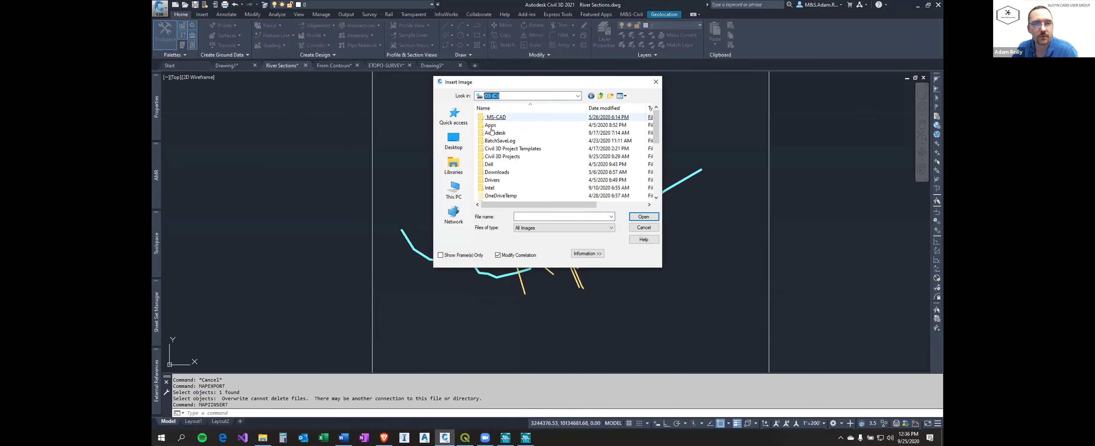
pyautogui.click(493, 156)
pyautogui.doubleClick(493, 155)
pyautogui.doubleClick(493, 118)
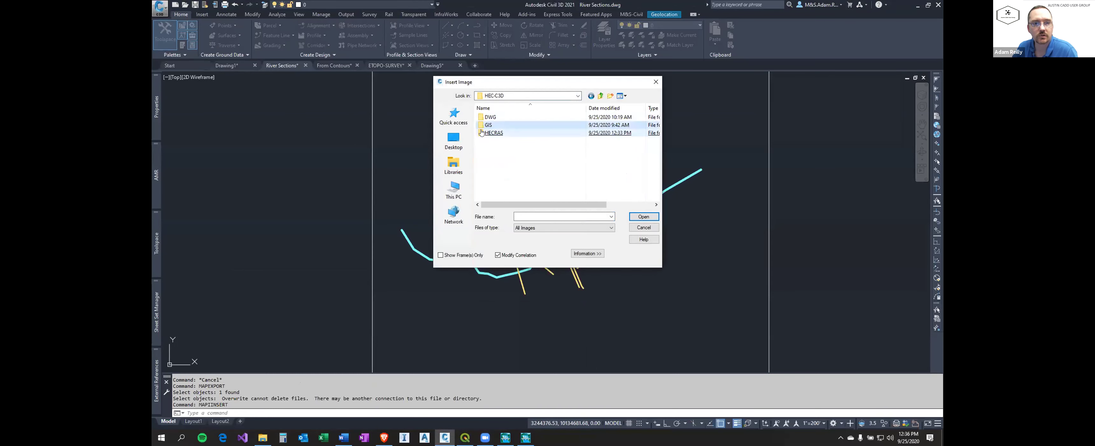
pyautogui.doubleClick(496, 133)
pyautogui.click(534, 128)
pyautogui.doubleClick(493, 124)
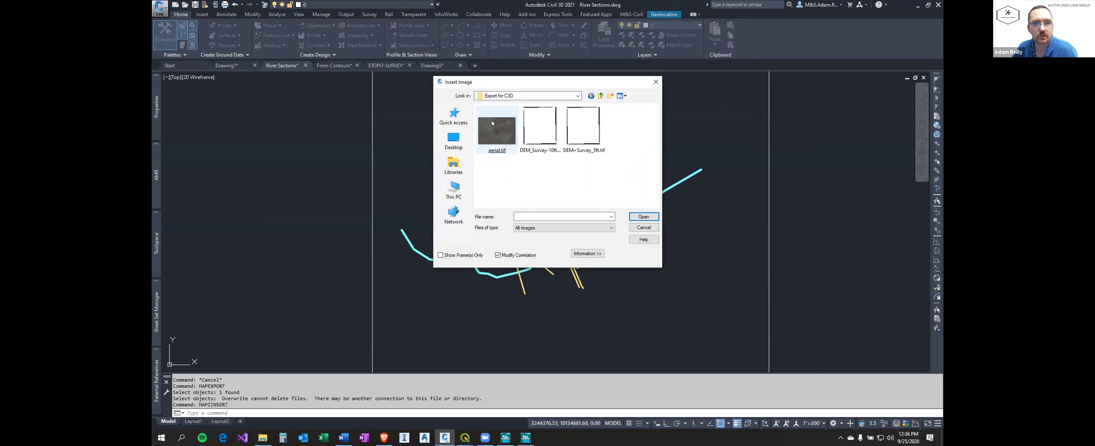
# Insert aerial.tif into the River Sections drawing using the correlation values from the image file.
pyautogui.doubleClick(492, 136)
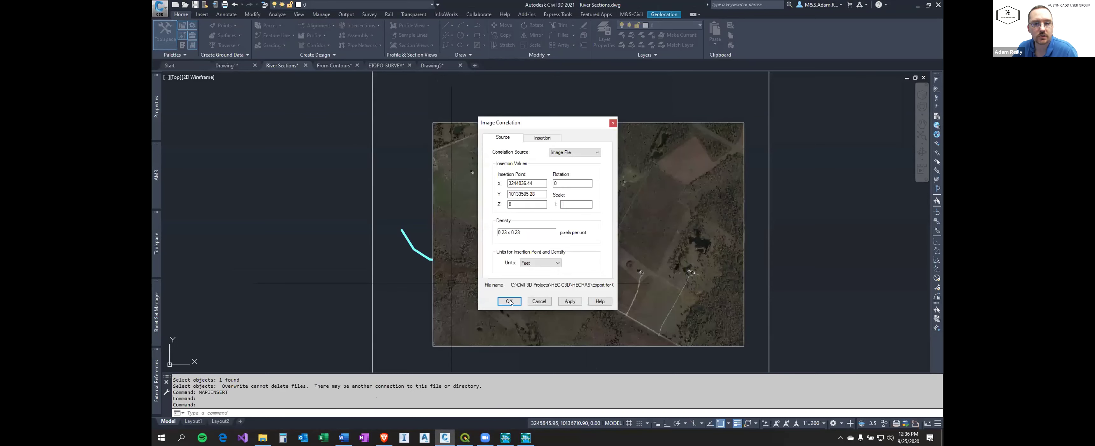
pyautogui.click(509, 301)
pyautogui.click(510, 301)
pyautogui.press('Escape')
pyautogui.press('Escape')
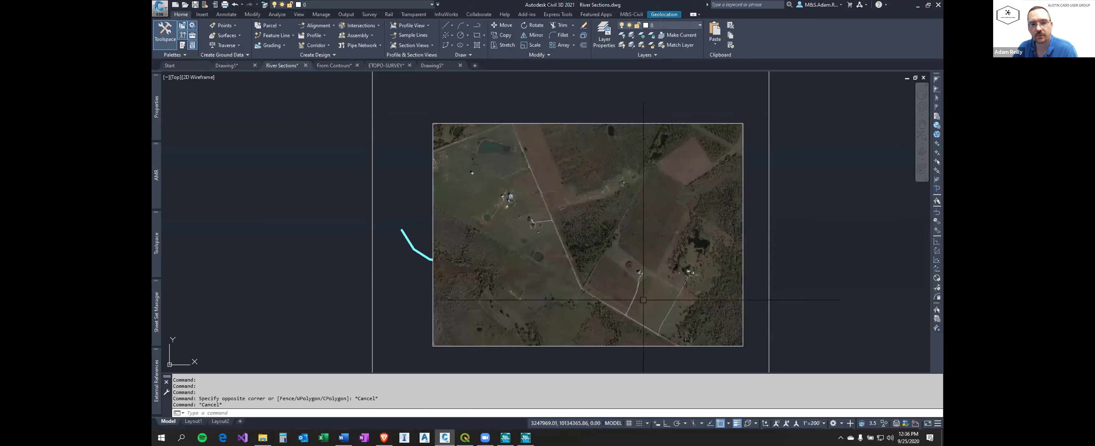
# Send the inserted aerial image to the back of the draw order, behind the river and cross sections.
pyautogui.moveTo(643, 300); pyautogui.dragTo(646, 267, button='middle')
pyautogui.write('dr')
pyautogui.press('Return')
pyautogui.click(670, 306)
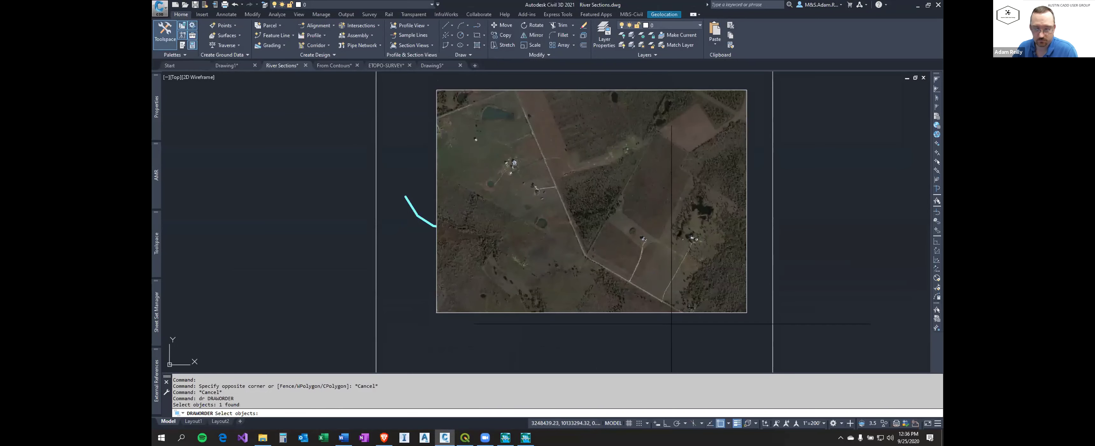
pyautogui.press('Return')
pyautogui.write('b')
pyautogui.press('Return')
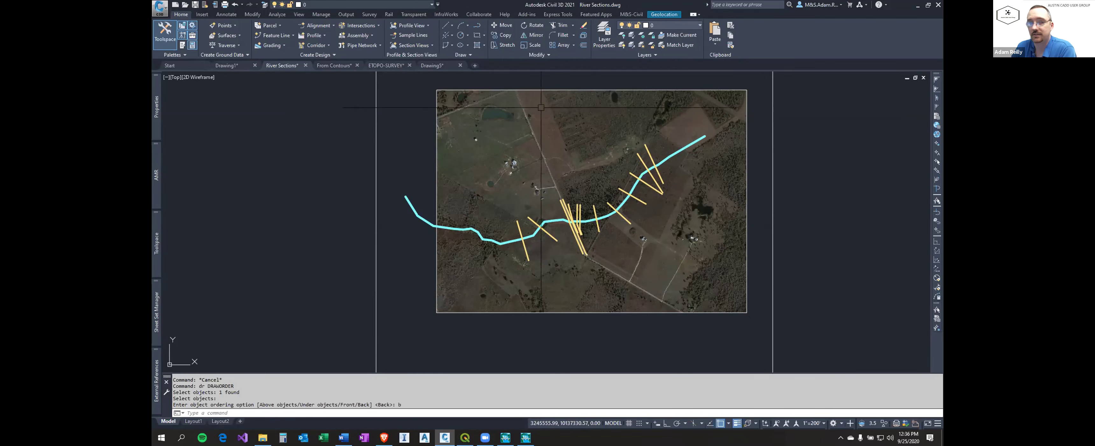
pyautogui.scroll(4, 513, 148)
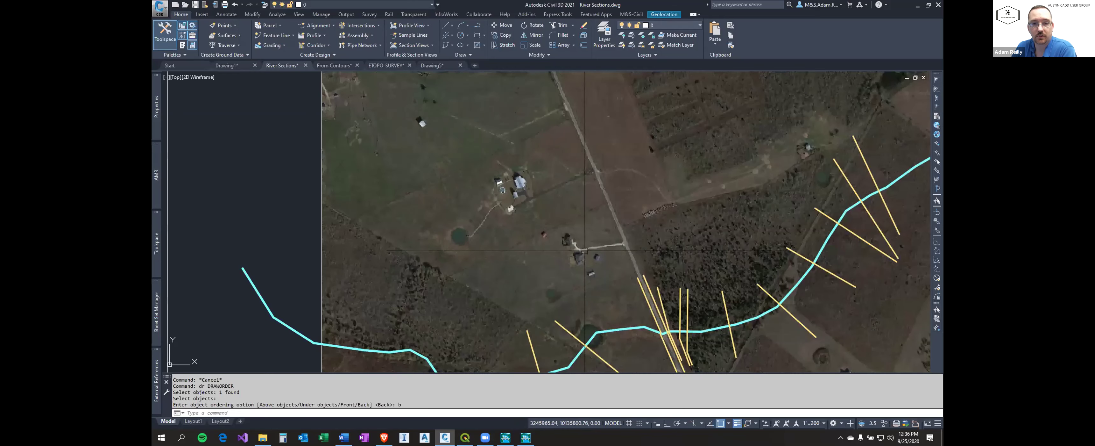
pyautogui.scroll(-5, 585, 251)
pyautogui.scroll(2, 689, 250)
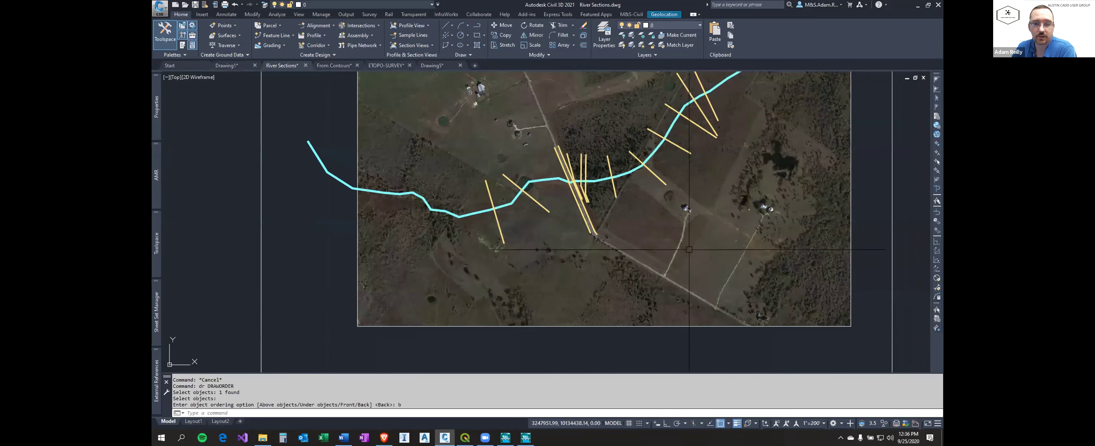
# Switch to RAS Mapper and examine the river and cross sections over the satellite imagery in and around the parcel.
pyautogui.click(525, 437)
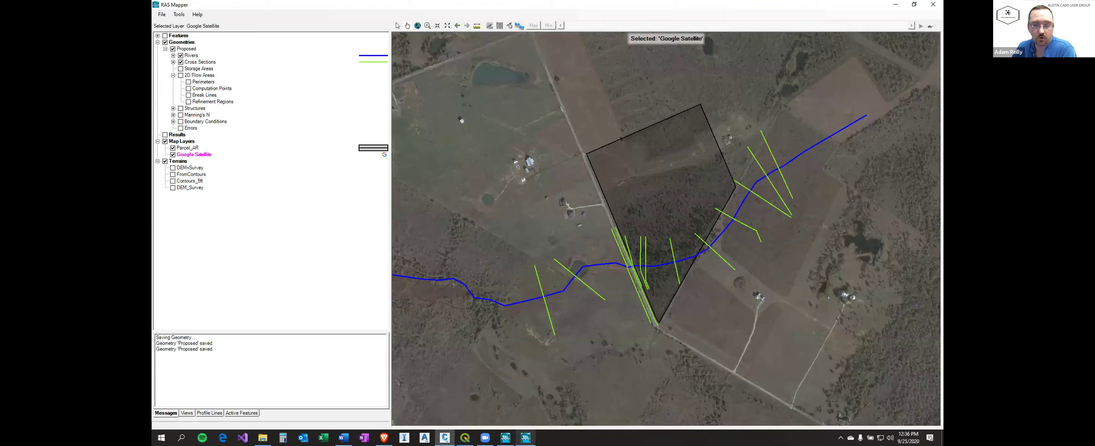
pyautogui.scroll(6, 680, 279)
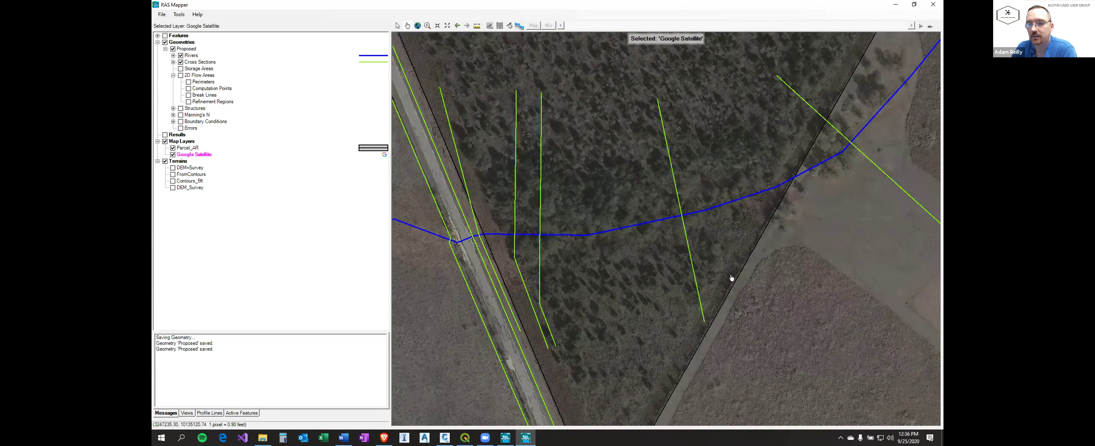
pyautogui.moveTo(776, 313); pyautogui.dragTo(713, 250)
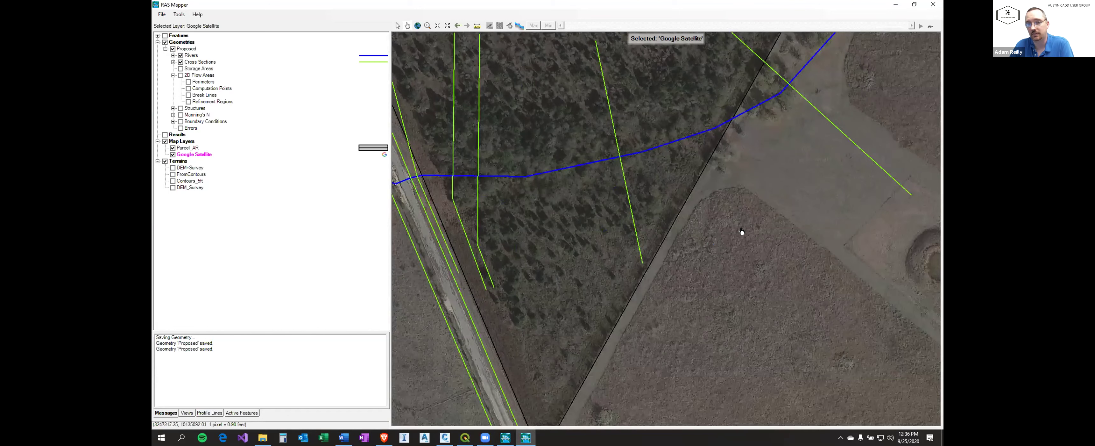
pyautogui.scroll(-1, 756, 178)
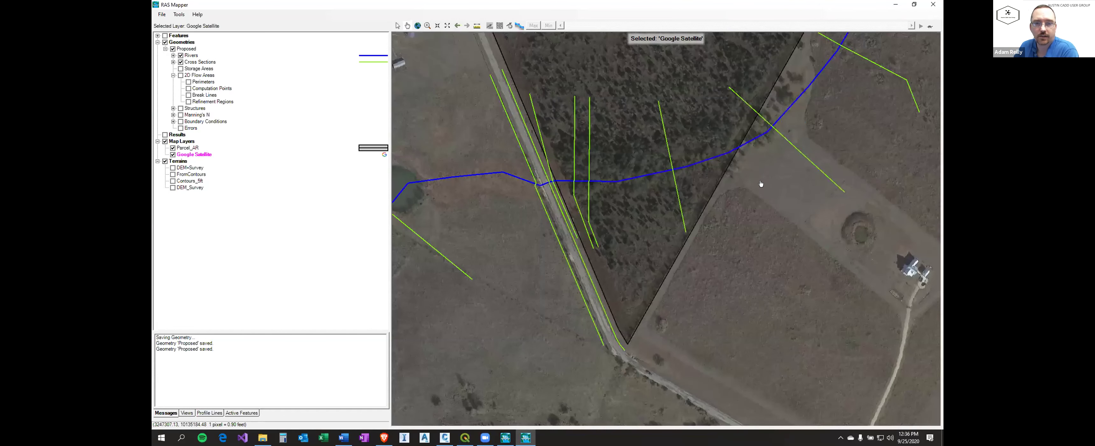
pyautogui.scroll(-1, 625, 226)
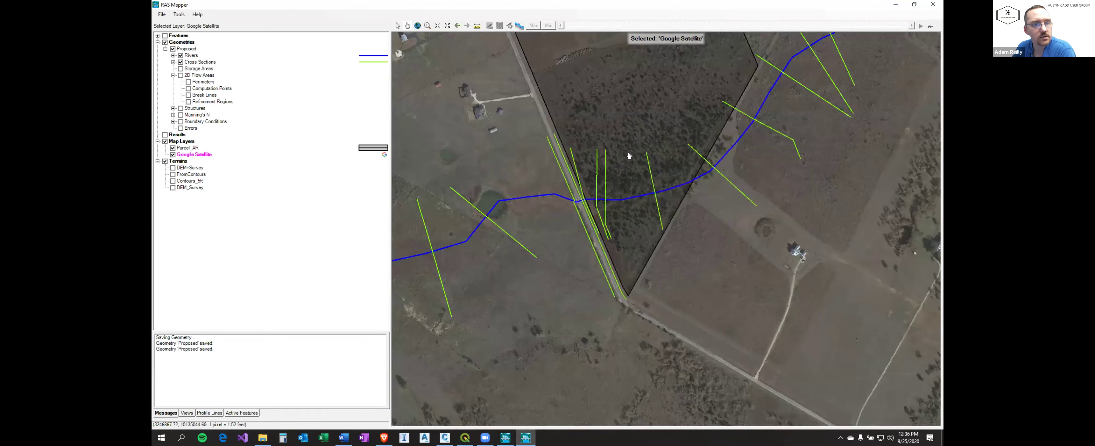
pyautogui.moveTo(630, 154); pyautogui.dragTo(611, 195)
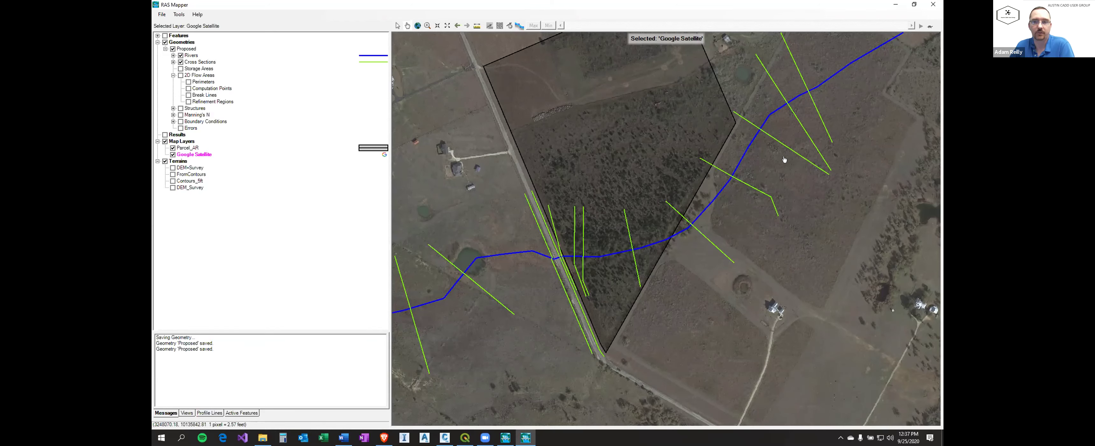
pyautogui.moveTo(777, 202); pyautogui.dragTo(721, 256, button='middle')
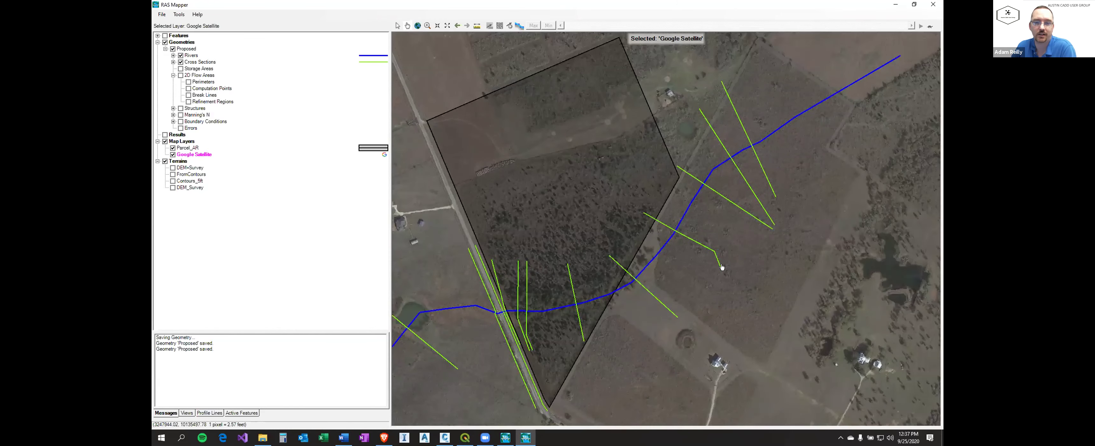
# Export the Proposed cross sections as a shapefile named Updated_XS in the Export for C3D folder.
pyautogui.rightClick(194, 64)
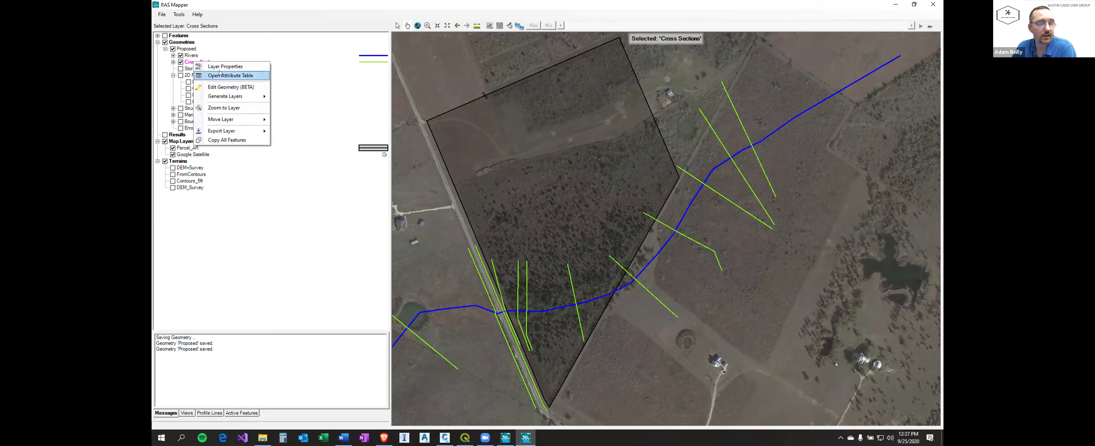
pyautogui.moveTo(239, 132)
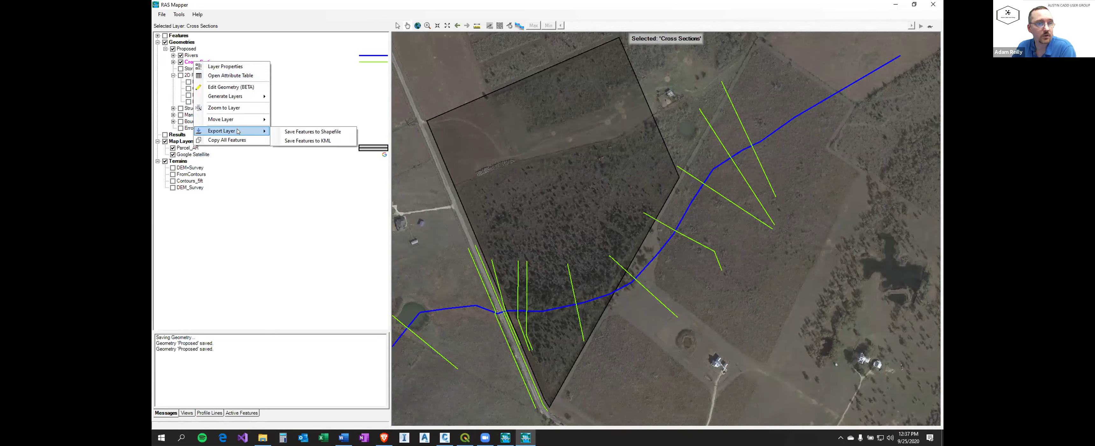
pyautogui.click(309, 132)
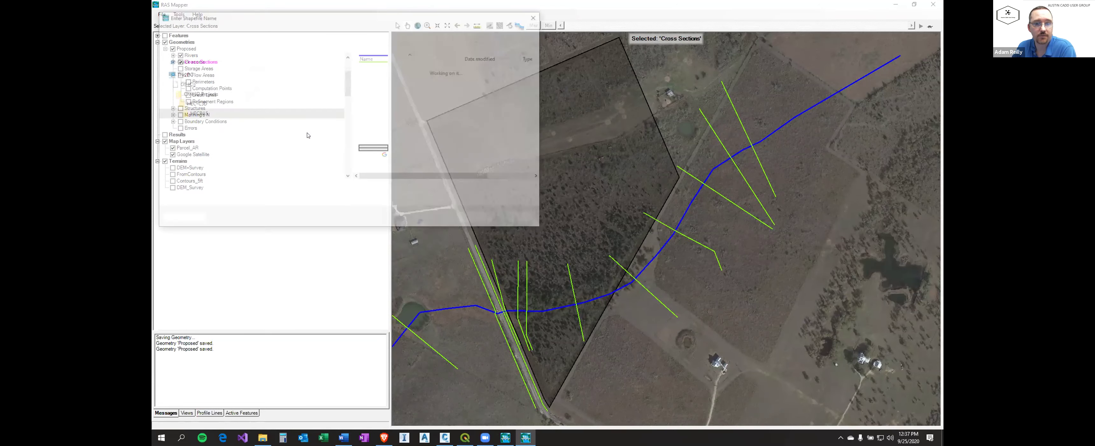
pyautogui.doubleClick(395, 79)
pyautogui.click(327, 190)
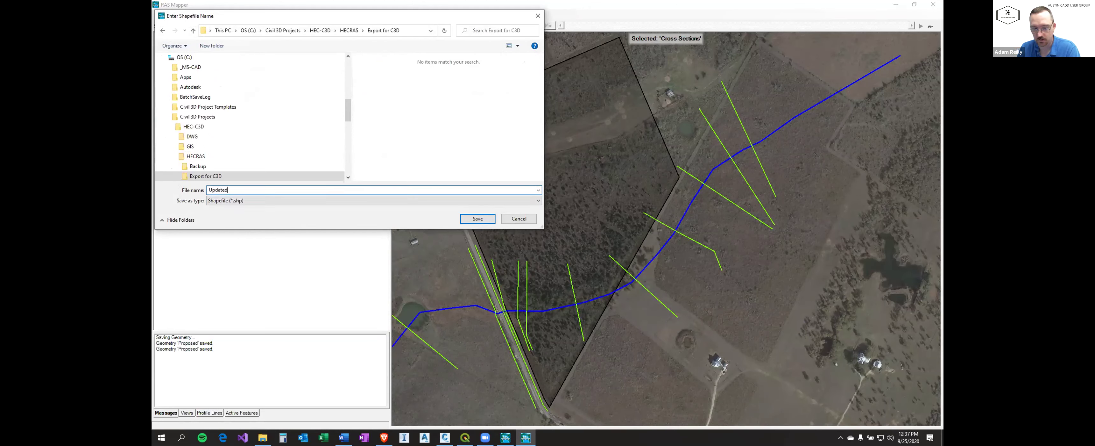
pyautogui.press('Return')
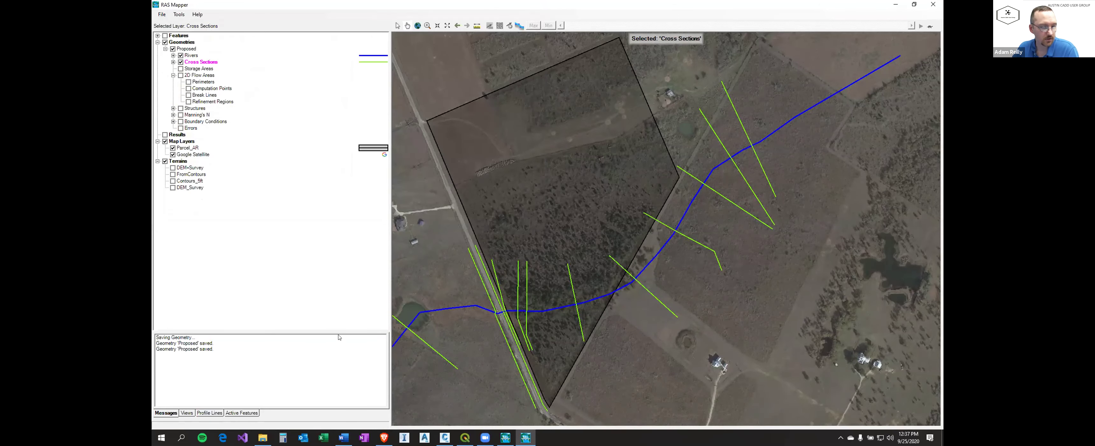
# Switch to Civil 3D and import the Updated_XS shapefile from HECRAS\Export for C3D using MAPIMPORT.
pyautogui.click(445, 437)
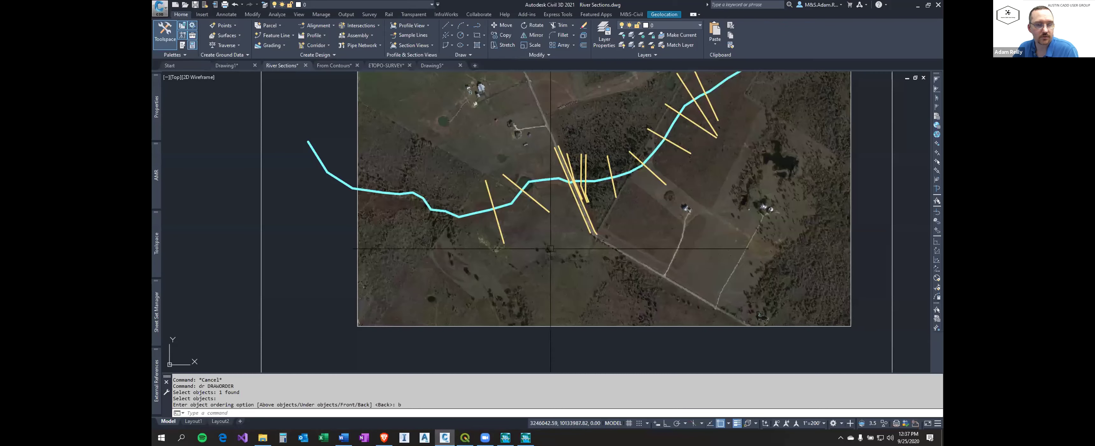
pyautogui.write('mapimport')
pyautogui.press('Return')
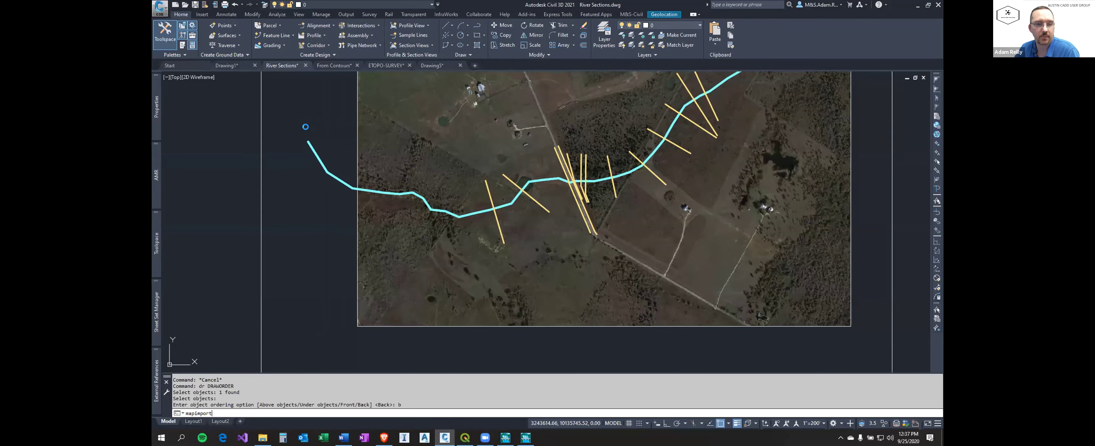
pyautogui.write('C:\\Civil 3D Projects\\HEC-C3D')
pyautogui.press('Return')
pyautogui.doubleClick(482, 115)
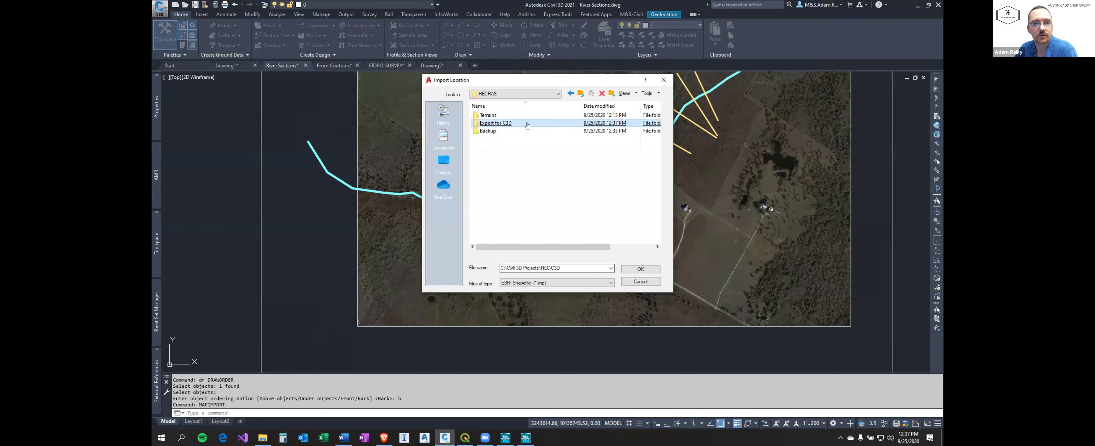
pyautogui.doubleClick(527, 123)
pyautogui.doubleClick(489, 114)
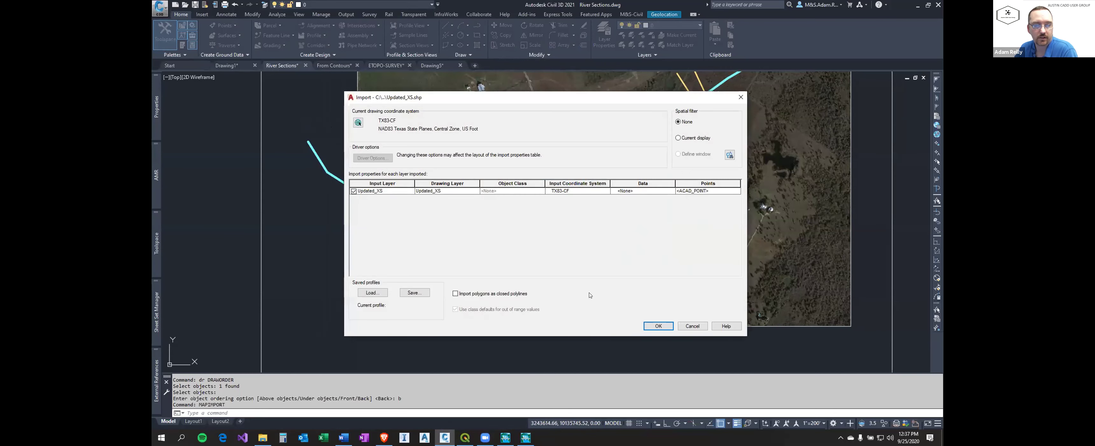
pyautogui.click(650, 325)
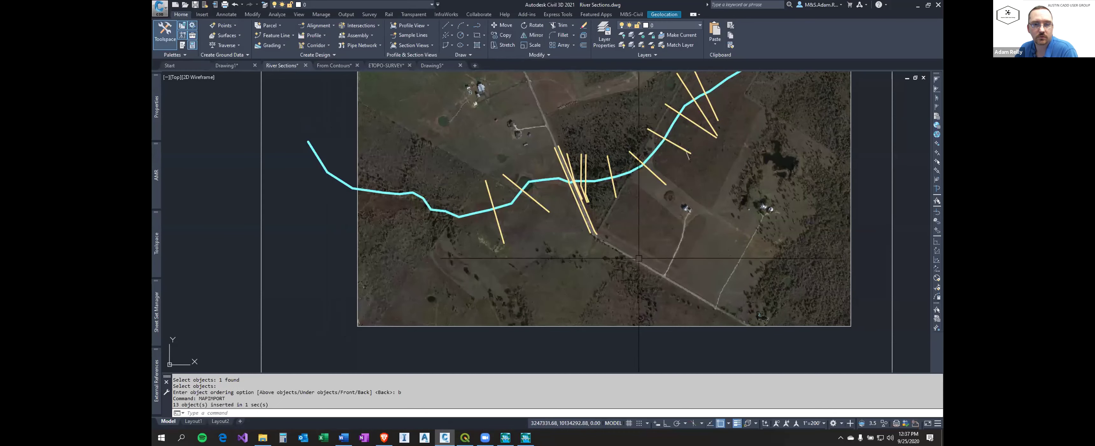
# Check the imported bent cross section east of the wooded parcel and erase the old straight cross section overlapping it.
pyautogui.scroll(7, 689, 154)
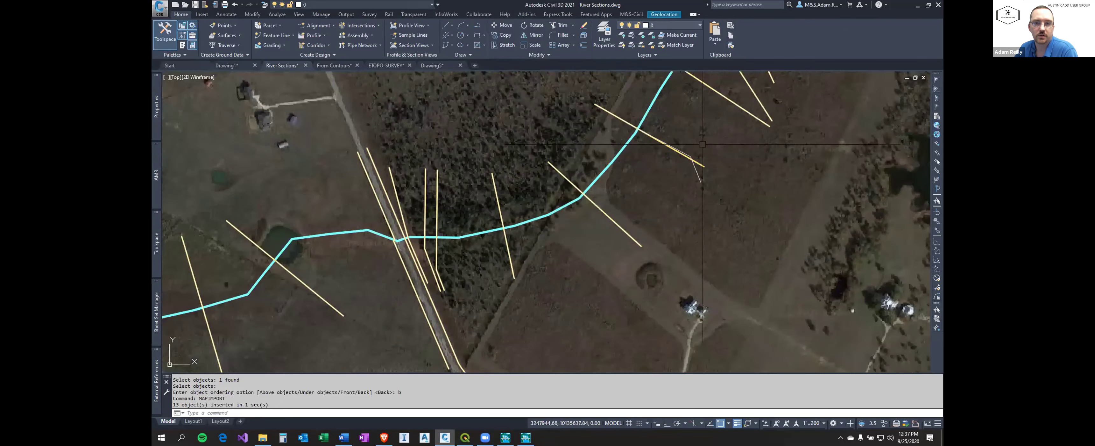
pyautogui.click(670, 149)
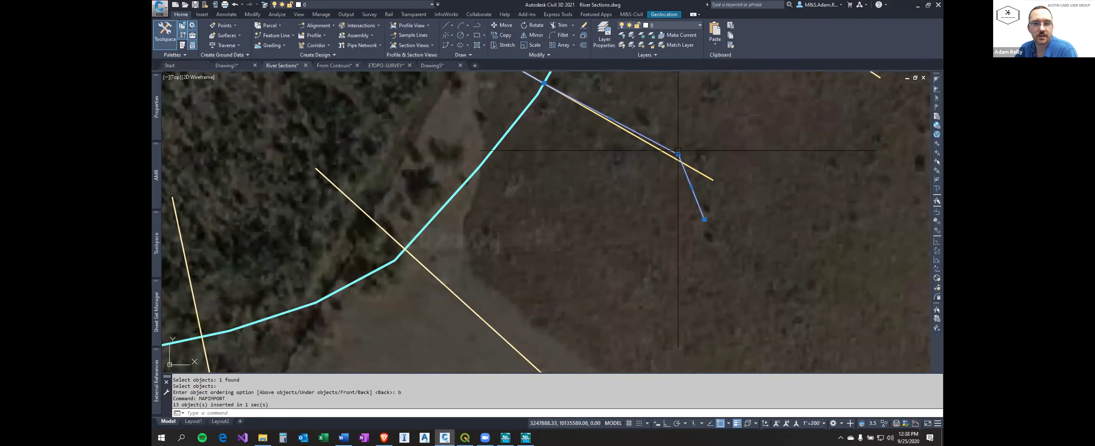
pyautogui.moveTo(703, 137); pyautogui.dragTo(649, 222, button='middle')
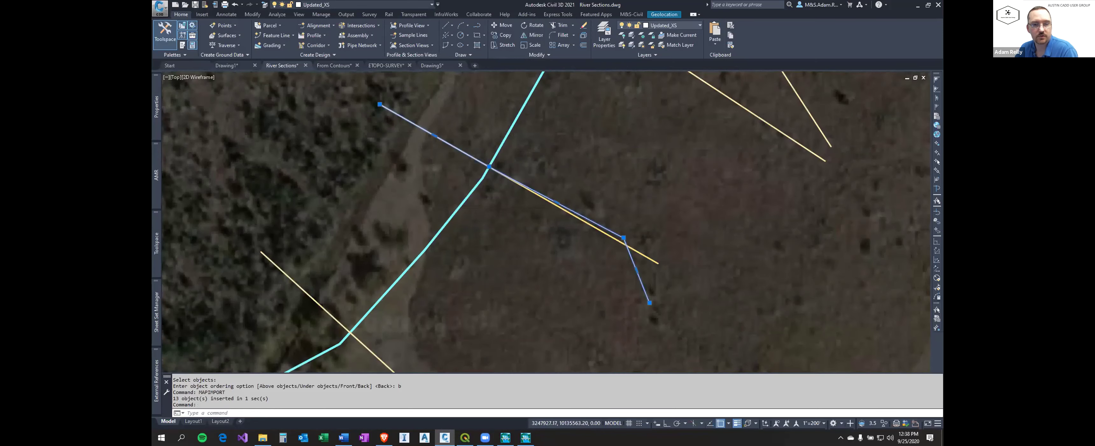
pyautogui.scroll(-2, 644, 265)
pyautogui.press('Escape')
pyautogui.press('Escape')
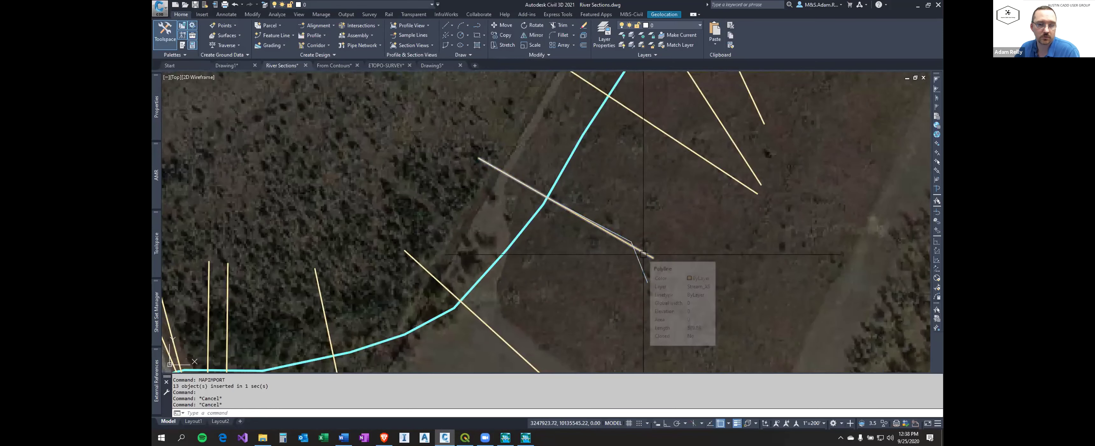
pyautogui.click(643, 254)
pyautogui.write('e')
pyautogui.press('Return')
pyautogui.write('m')
pyautogui.press('Escape')
pyautogui.press('Escape')
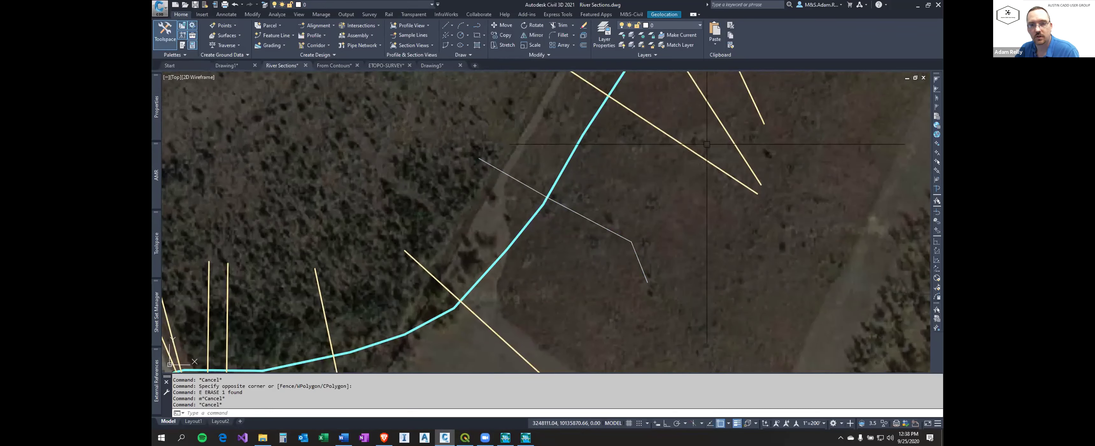
pyautogui.moveTo(649, 255); pyautogui.dragTo(619, 323, button='middle')
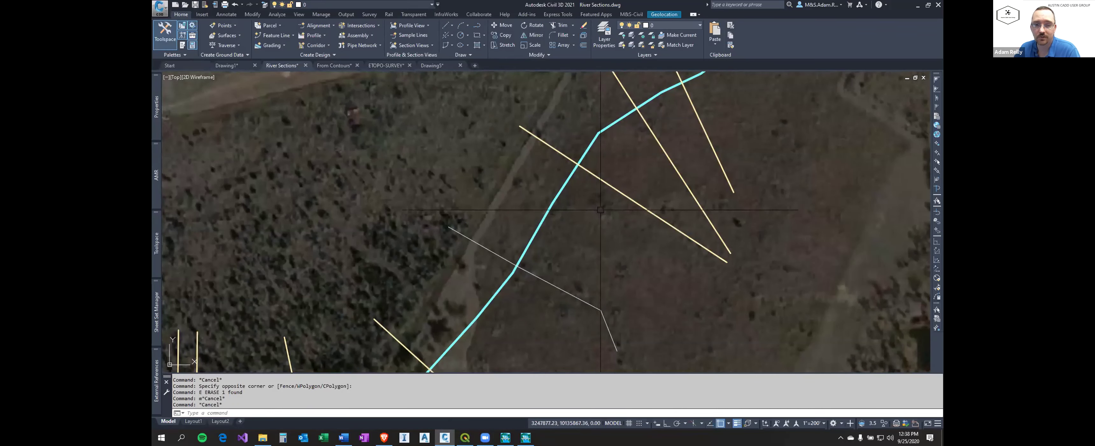
# Inspect the properties of the overlapping cross sections just north of the bent one and erase the Updated_XS line there.
pyautogui.scroll(4, 635, 207)
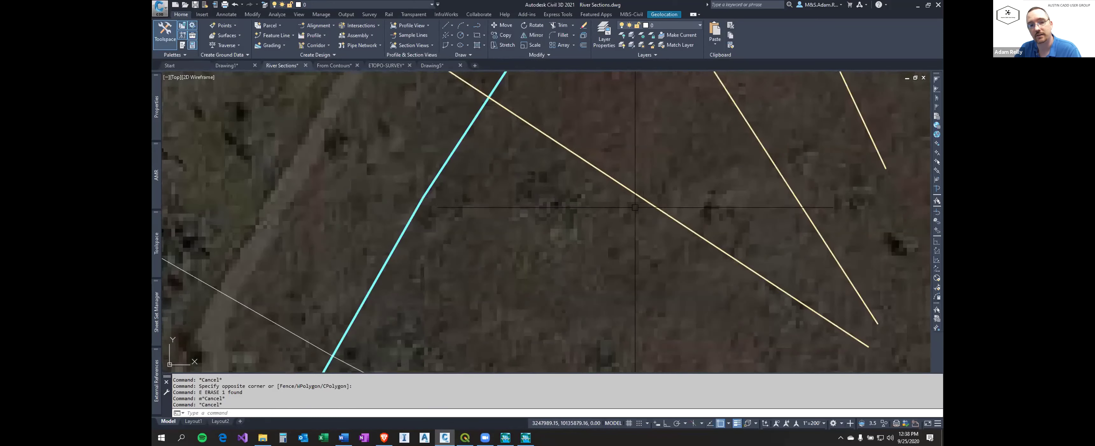
pyautogui.click(651, 206)
pyautogui.click(719, 220)
pyautogui.click(701, 248)
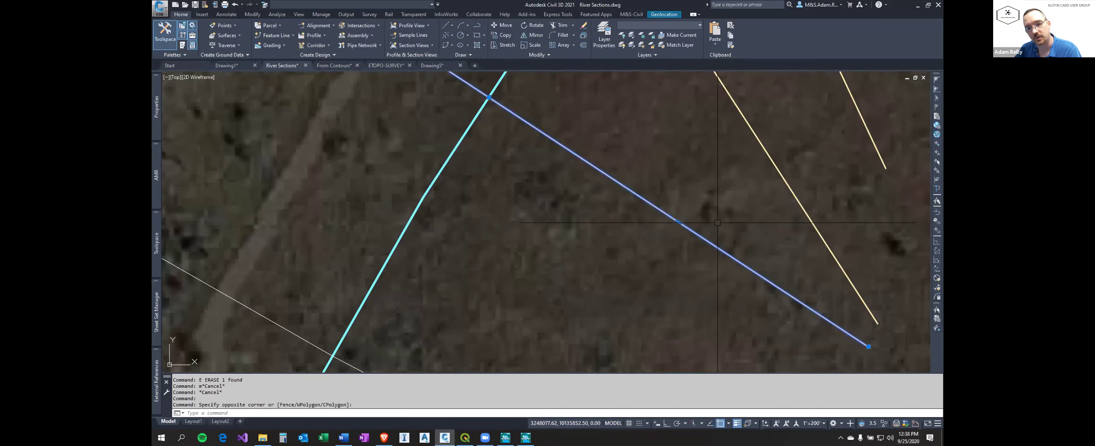
pyautogui.moveTo(154, 128)
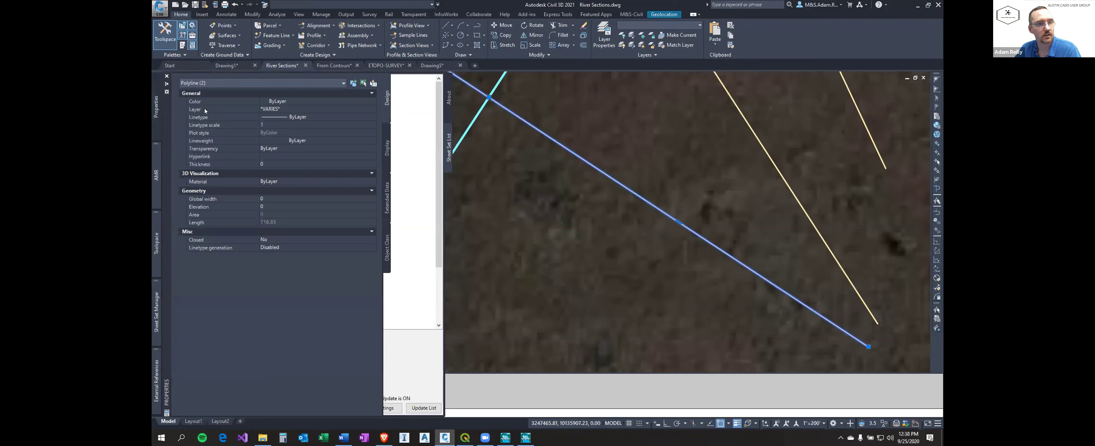
pyautogui.press('Escape')
pyautogui.press('Escape')
pyautogui.click(644, 192)
pyautogui.scroll(-3, 702, 206)
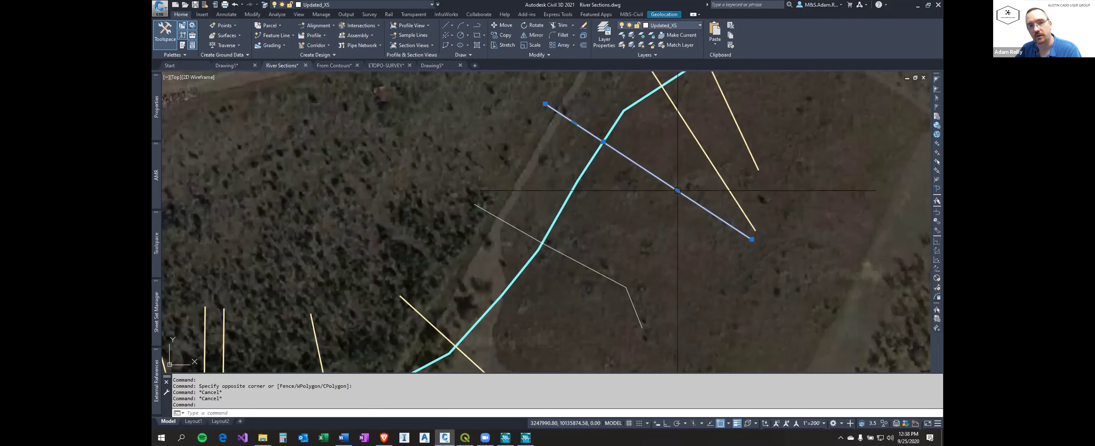
pyautogui.write('e')
pyautogui.press('Return')
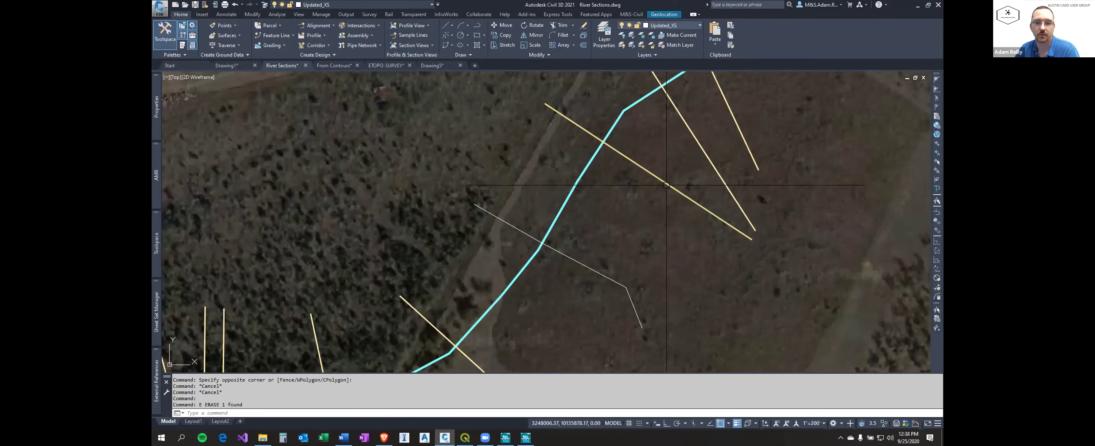
pyautogui.scroll(-2, 684, 230)
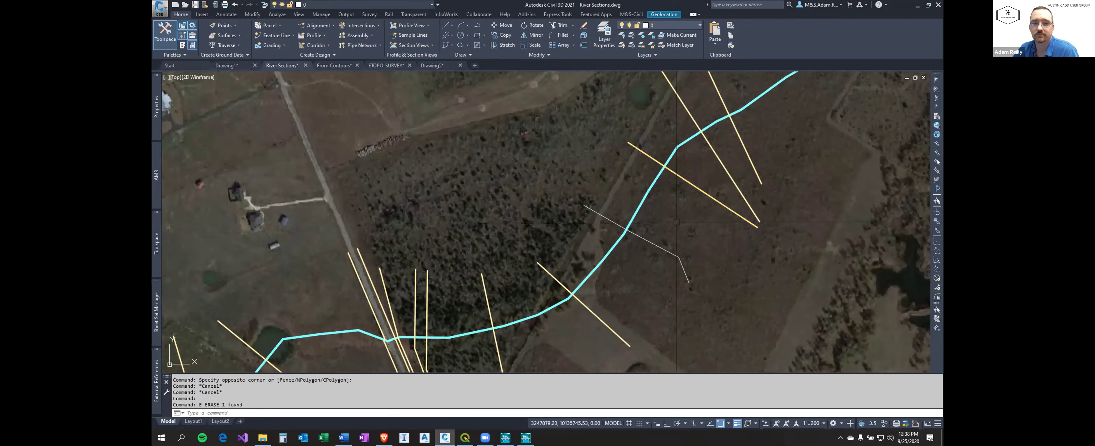
pyautogui.moveTo(600, 272); pyautogui.dragTo(590, 244, button='middle')
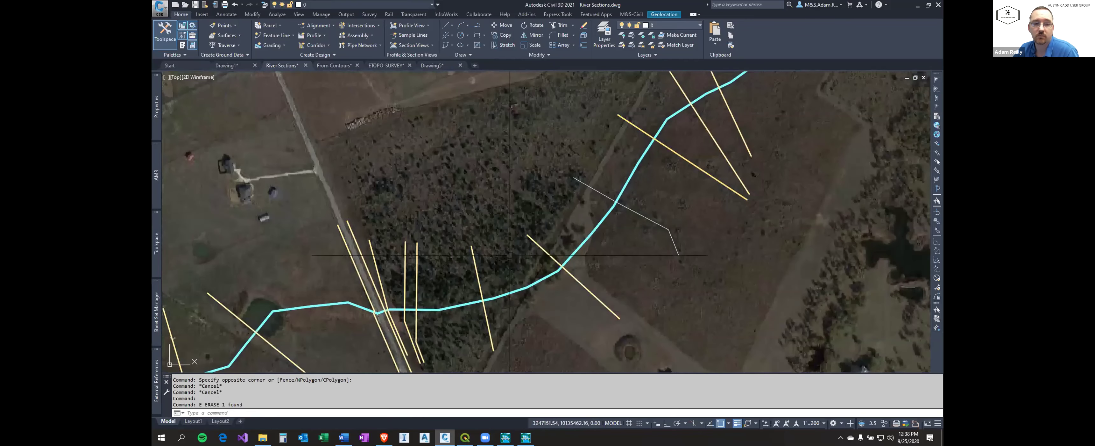
pyautogui.scroll(-2, 550, 209)
pyautogui.moveTo(549, 205)
pyautogui.mouseDown(button='middle')
pyautogui.moveTo(609, 228)
pyautogui.moveTo(609, 208)
pyautogui.mouseUp(button='middle')
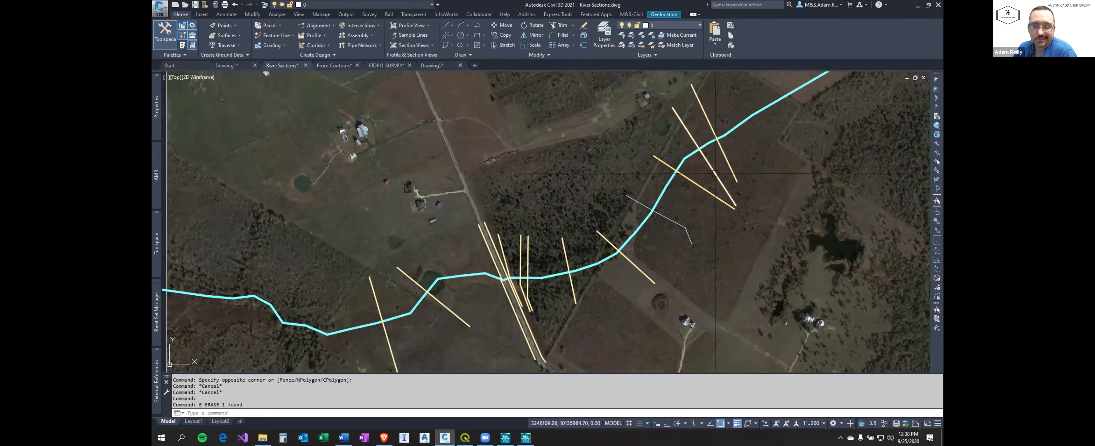
pyautogui.moveTo(651, 215)
pyautogui.mouseDown(button='middle')
pyautogui.moveTo(629, 211)
pyautogui.moveTo(648, 209)
pyautogui.mouseUp(button='middle')
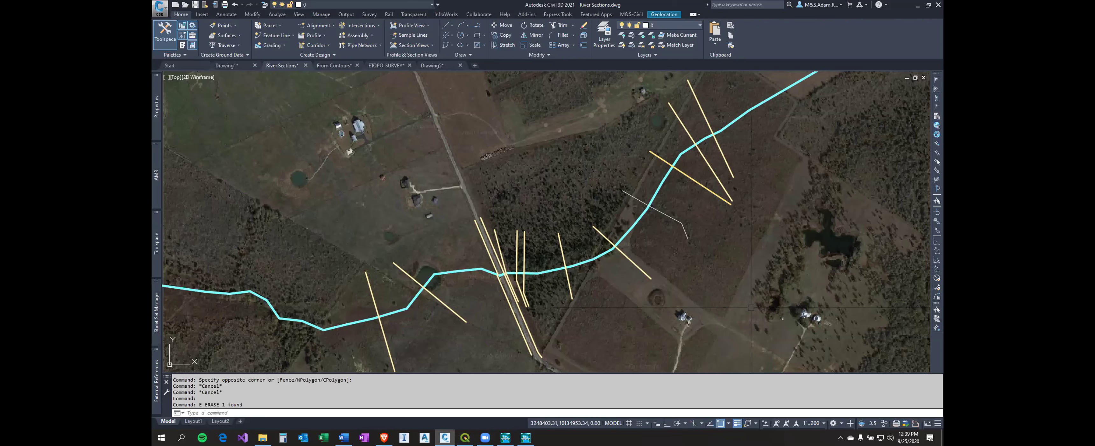
# Switch to RAS Mapper and hide the Google Satellite, Parcel_AR and DEM+Survey layers.
pyautogui.moveTo(526, 437)
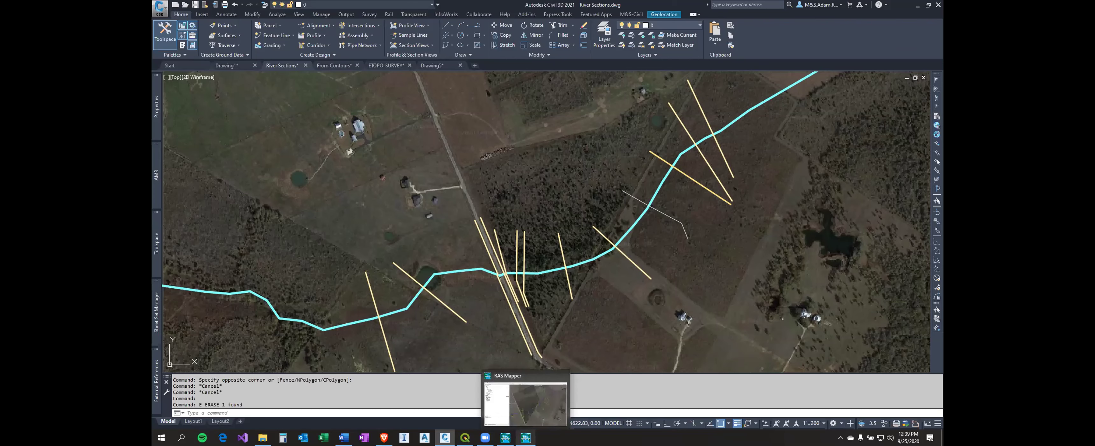
pyautogui.click(526, 404)
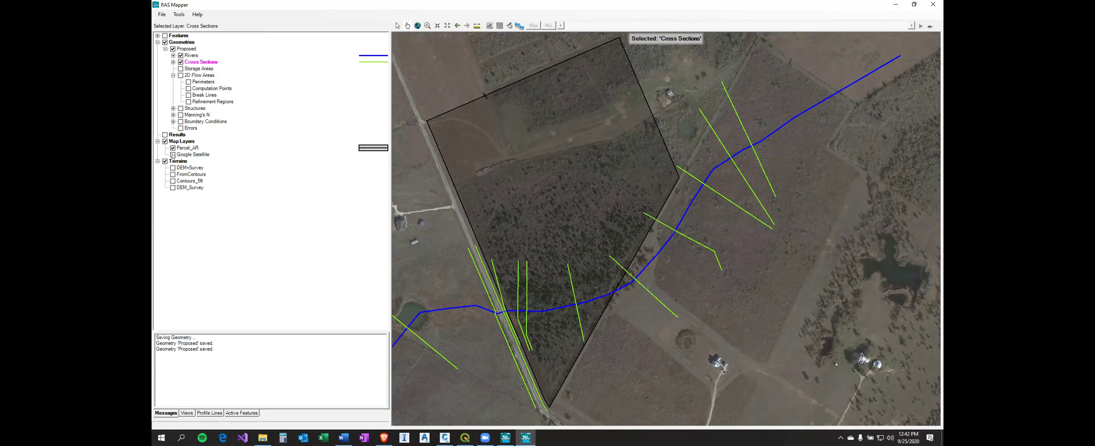
pyautogui.click(172, 155)
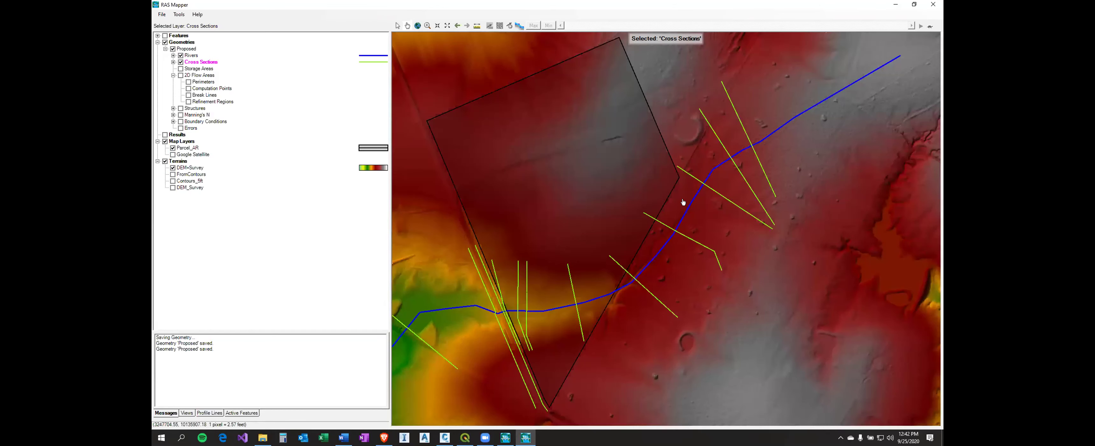
pyautogui.moveTo(683, 202); pyautogui.dragTo(729, 210)
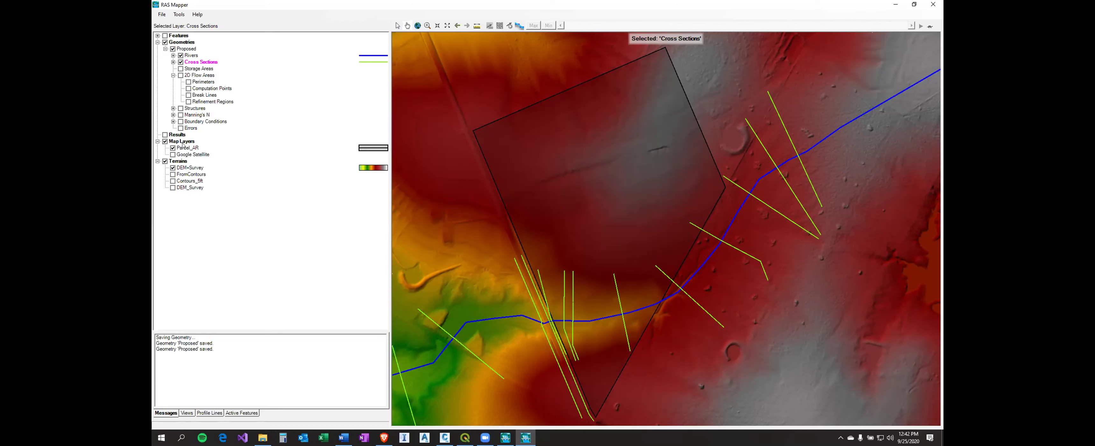
pyautogui.click(173, 148)
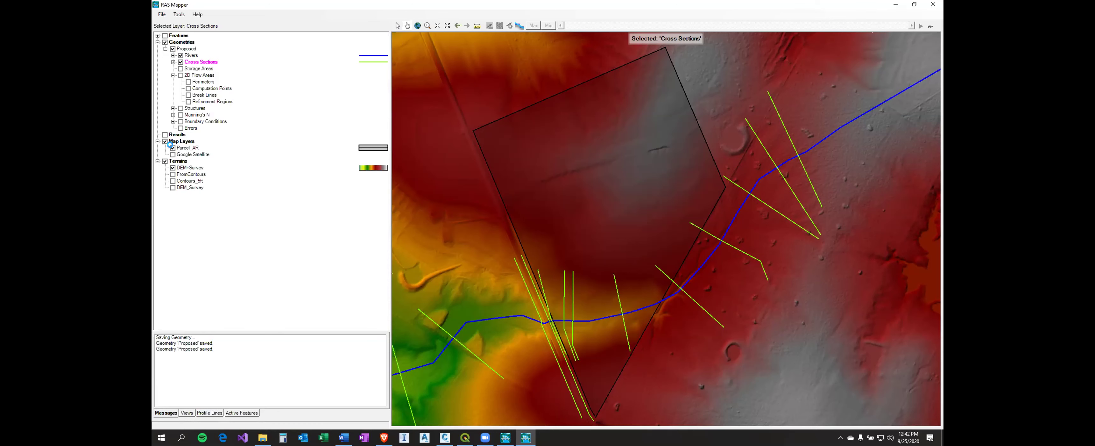
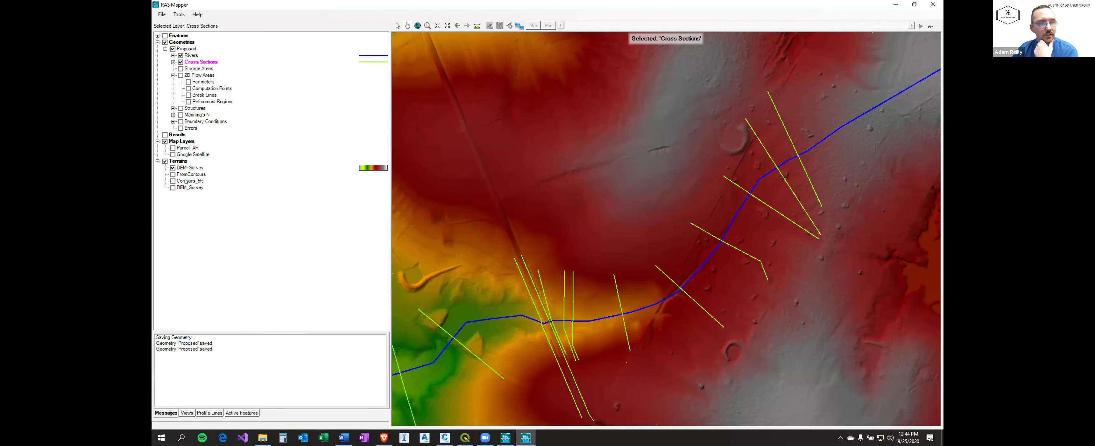
pyautogui.click(172, 168)
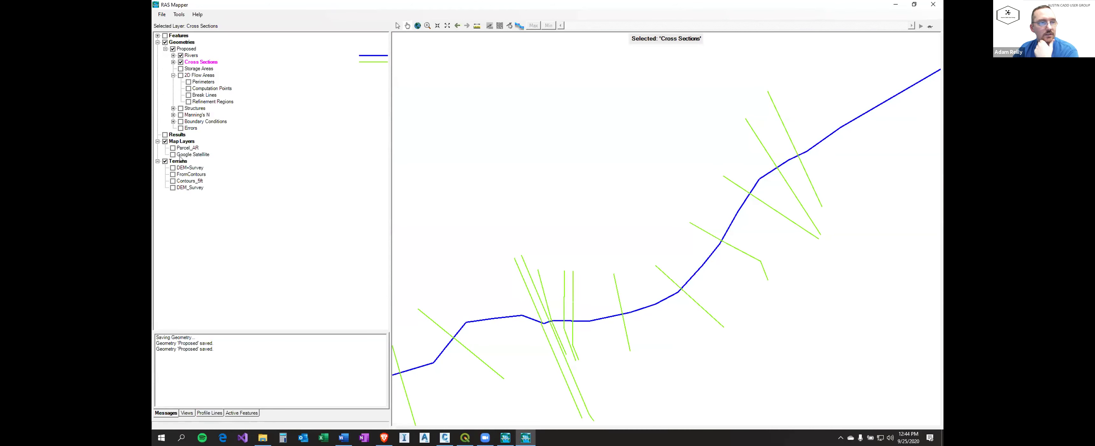
# Start a new RAS terrain and add Survey_1ft.tif from the Exported from C3D folder as its first input file.
pyautogui.rightClick(179, 161)
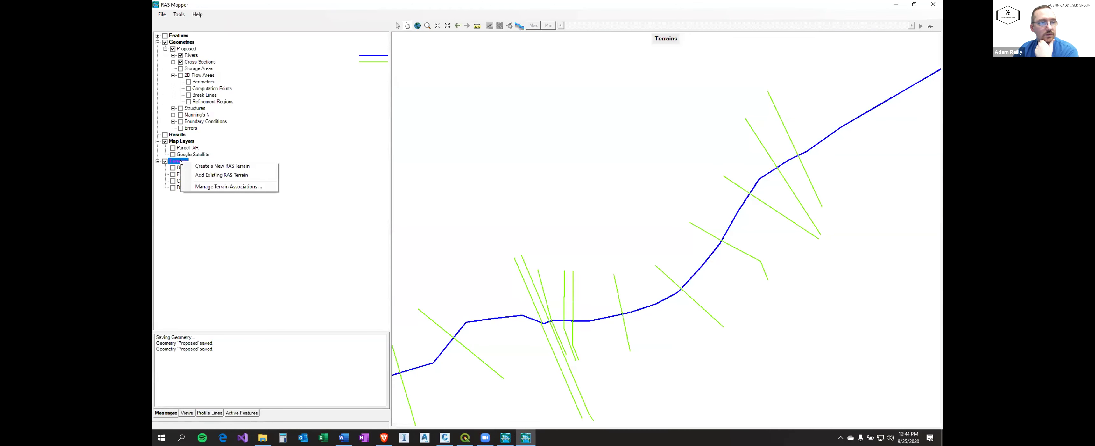
pyautogui.click(215, 165)
pyautogui.click(209, 82)
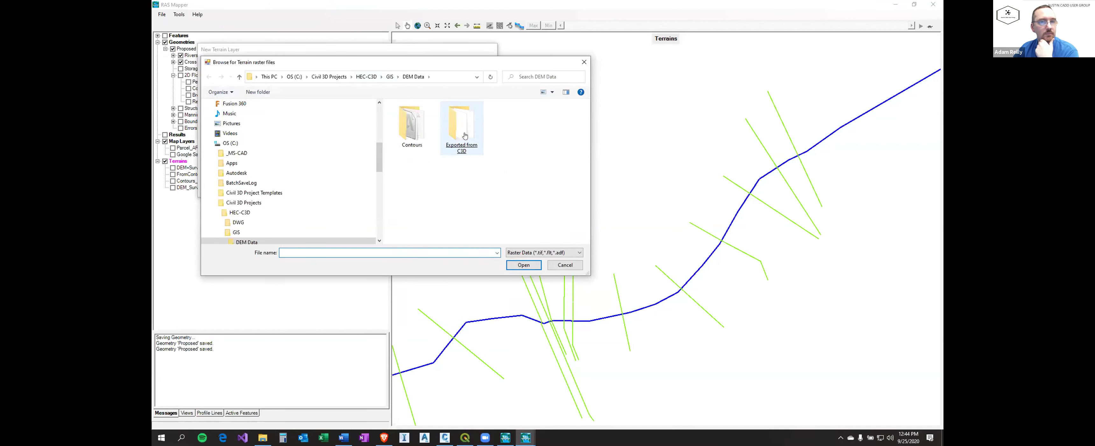
pyautogui.doubleClick(462, 144)
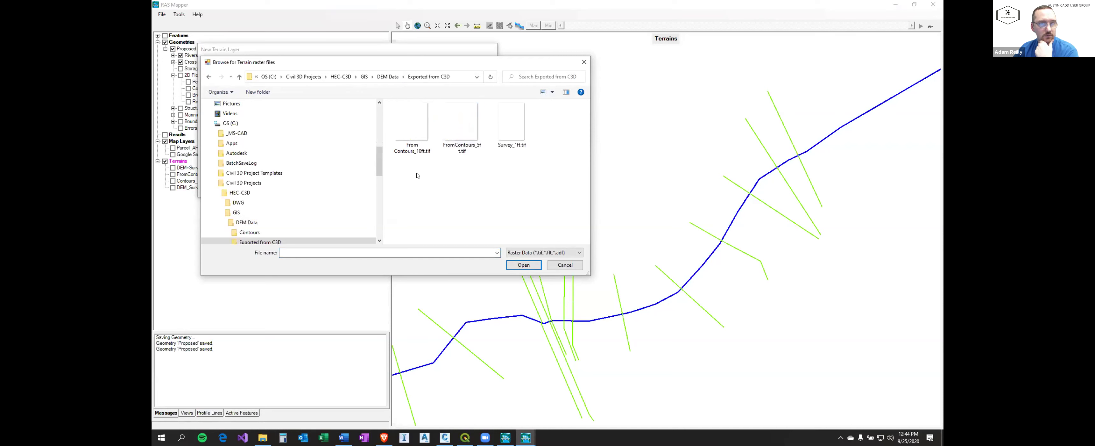
pyautogui.doubleClick(510, 128)
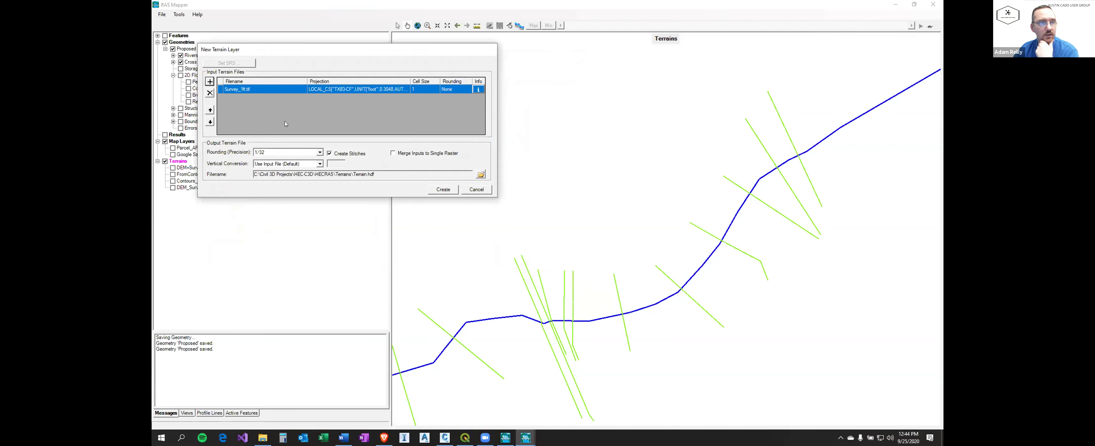
# Add the four stratmap17-1m .img tiles from the DEM Data folder to the terrain's input files, with all raster file types listed.
pyautogui.click(210, 81)
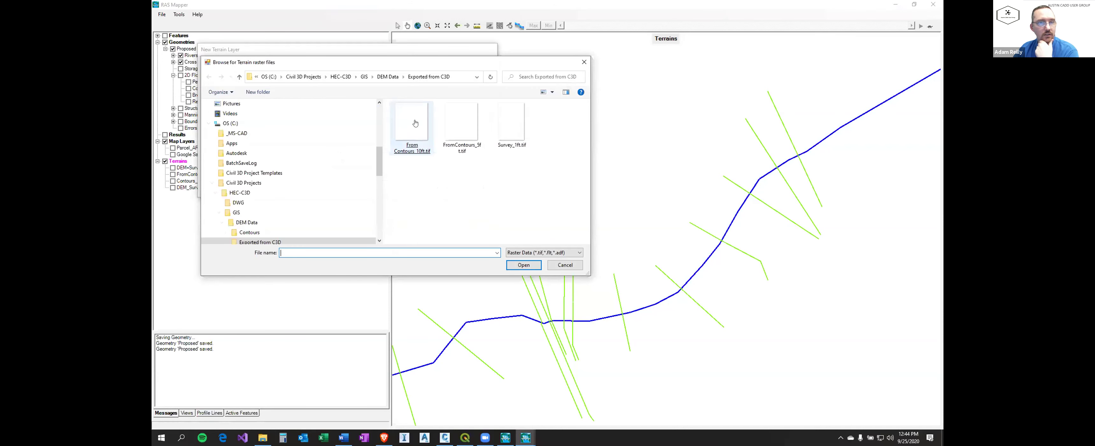
pyautogui.doubleClick(411, 123)
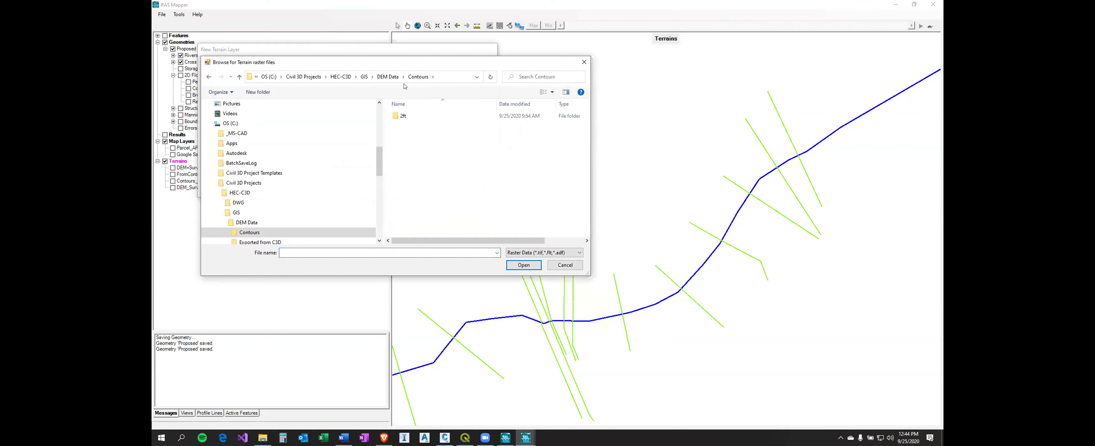
pyautogui.click(413, 77)
pyautogui.click(527, 251)
pyautogui.click(527, 264)
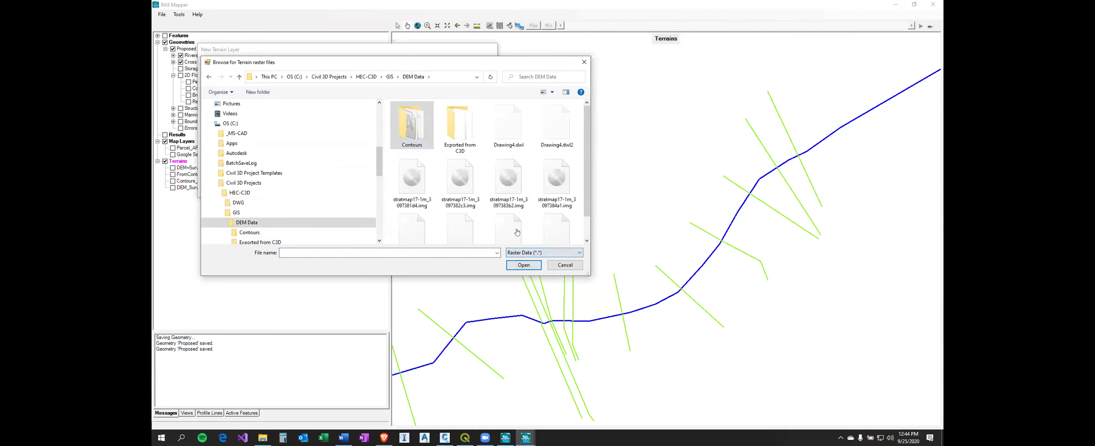
pyautogui.click(412, 184)
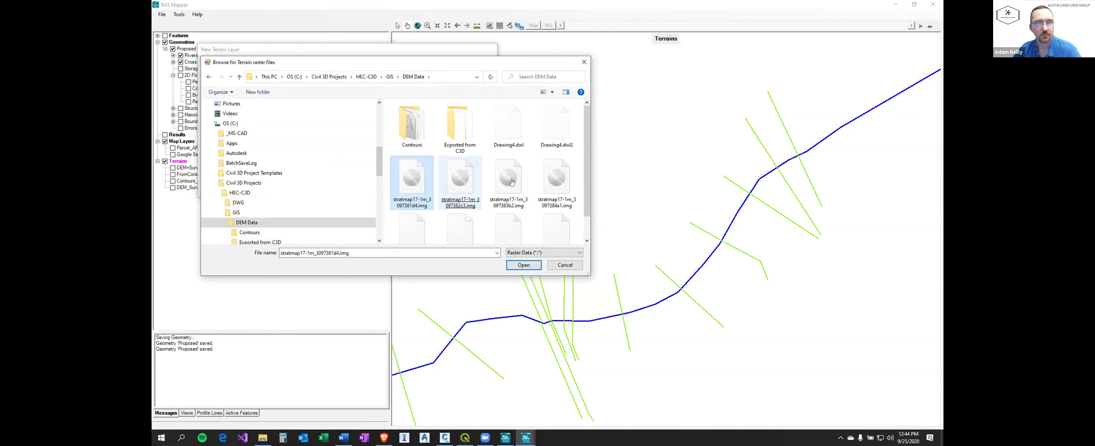
pyautogui.keyDown('shift'); pyautogui.click(556, 178); pyautogui.keyUp('shift')
pyautogui.click(529, 266)
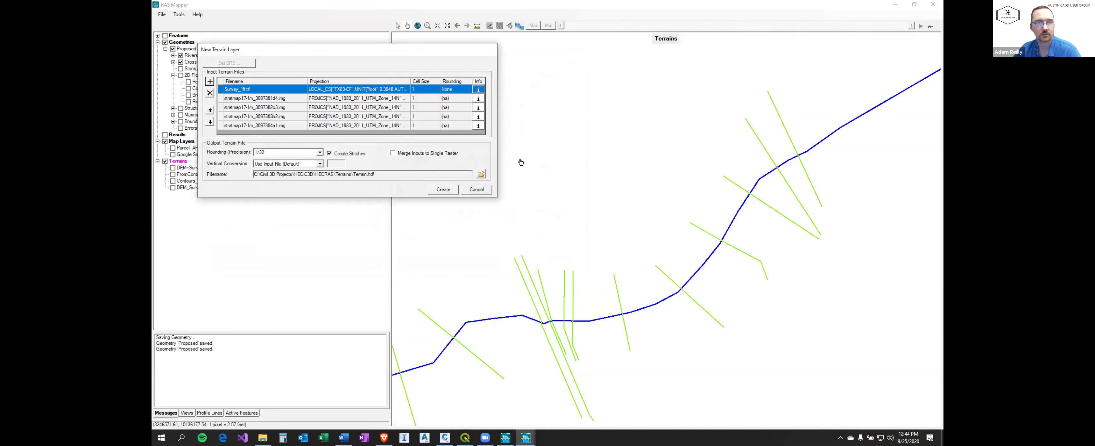
# Name the output terrain file DEMSUrvy in the HECRAS\Terrains folder and create the terrain.
pyautogui.click(481, 175)
pyautogui.write('DEMSUrvy')
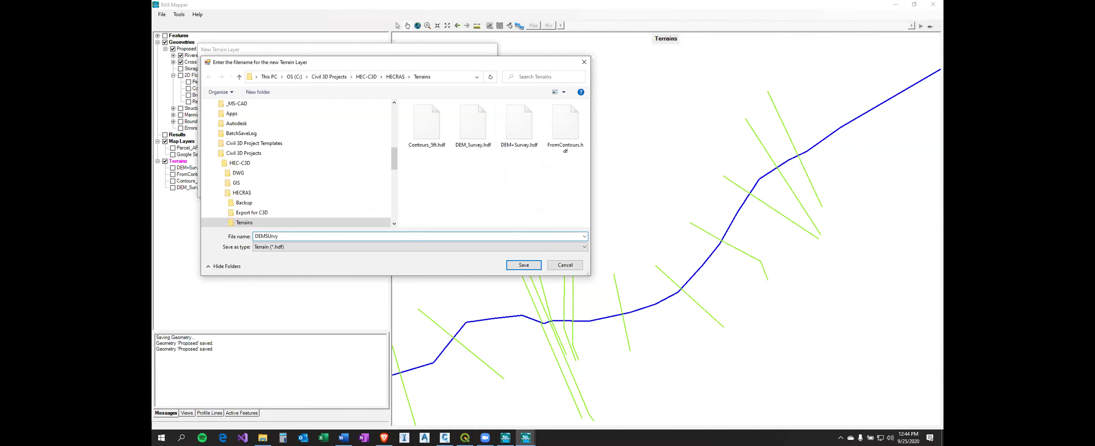
pyautogui.press('Return')
pyautogui.click(435, 188)
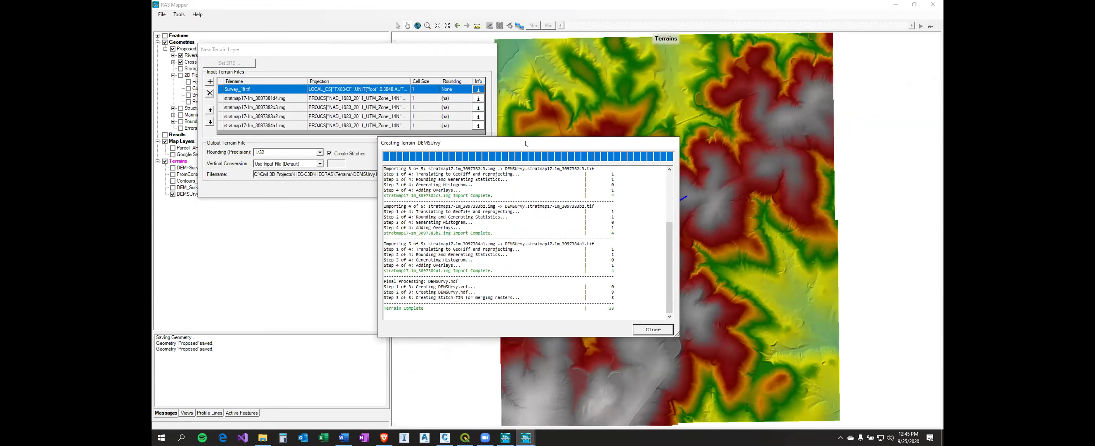
# Review the terrain creation log, highlight the stitch-TIN line for merging rasters, and close the log.
pyautogui.moveTo(526, 143); pyautogui.dragTo(329, 156)
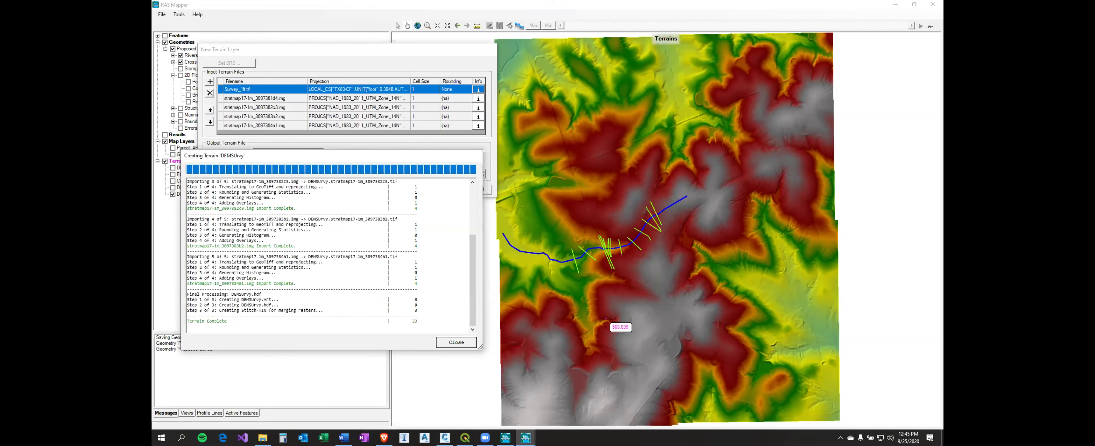
pyautogui.moveTo(416, 310); pyautogui.dragTo(289, 315)
pyautogui.moveTo(198, 308); pyautogui.dragTo(187, 308)
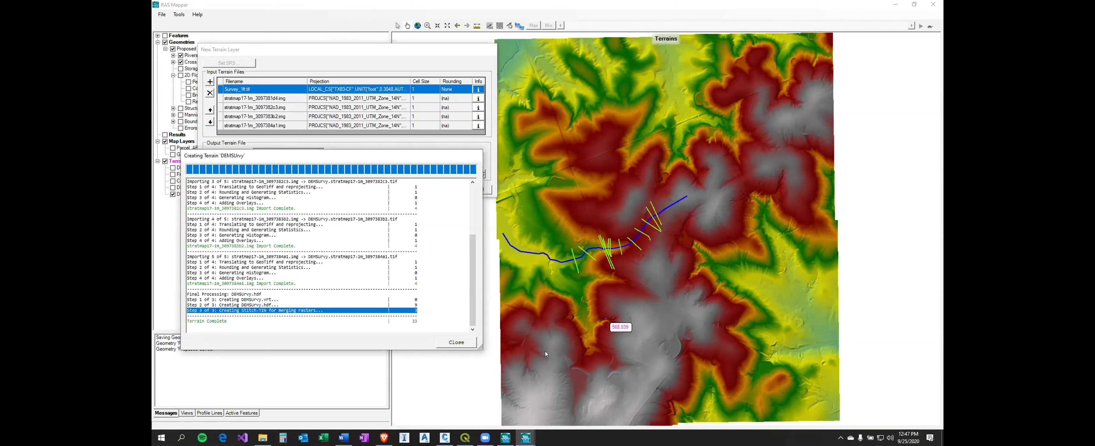
pyautogui.click(456, 342)
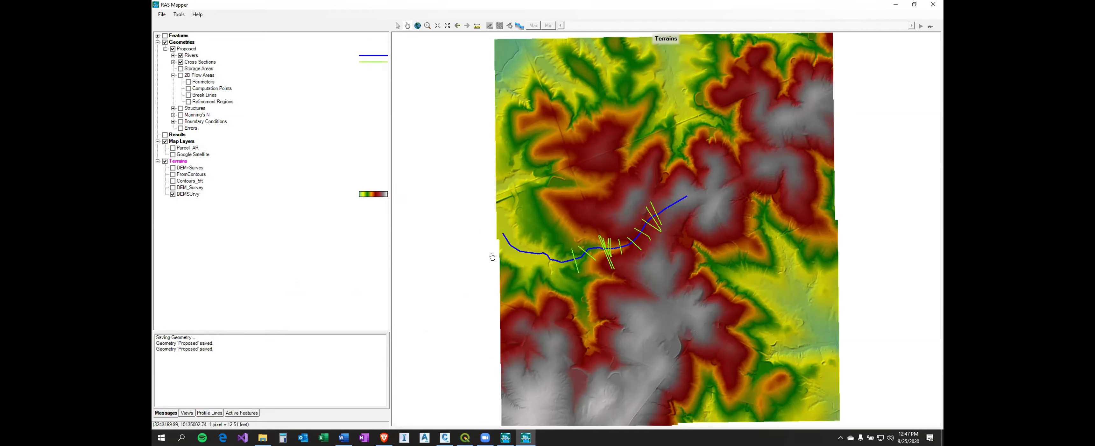
# Examine the new terrain around the river and cross sections, focusing on the ground near the bent section.
pyautogui.scroll(2, 620, 240)
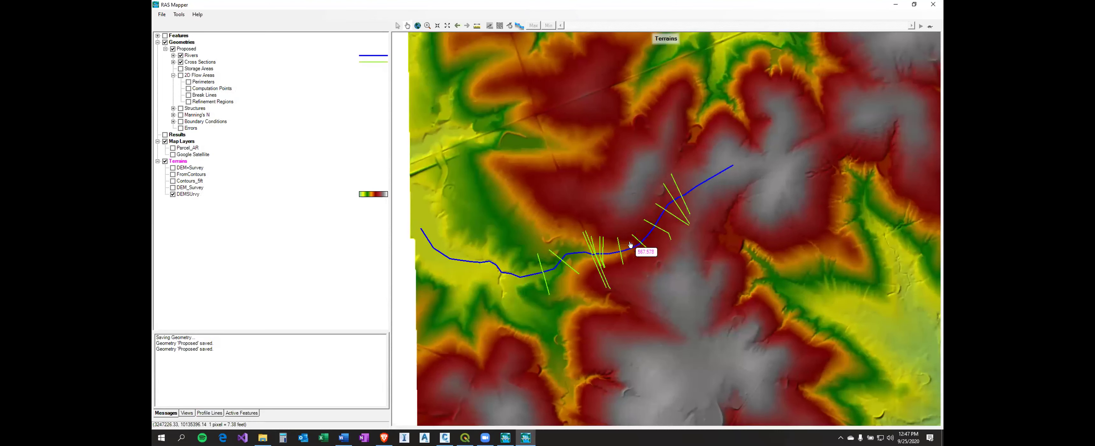
pyautogui.scroll(1, 609, 237)
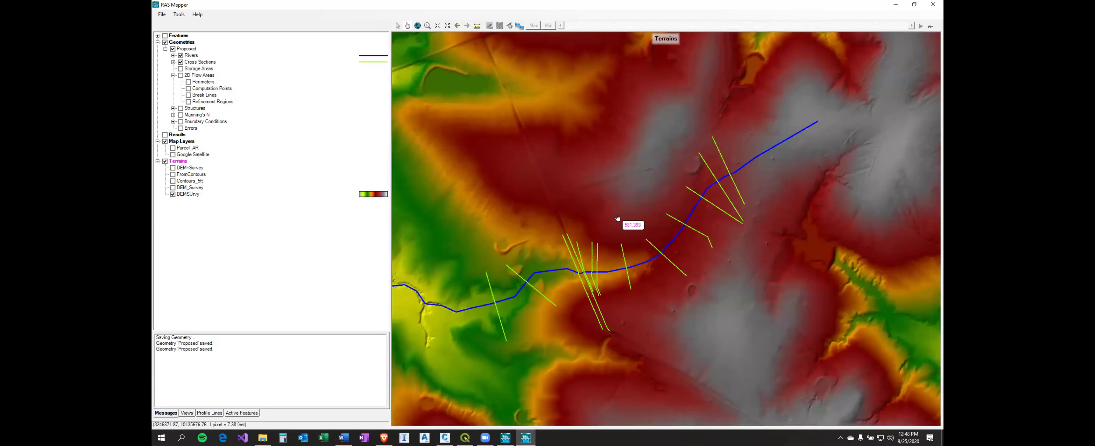
pyautogui.scroll(1, 630, 217)
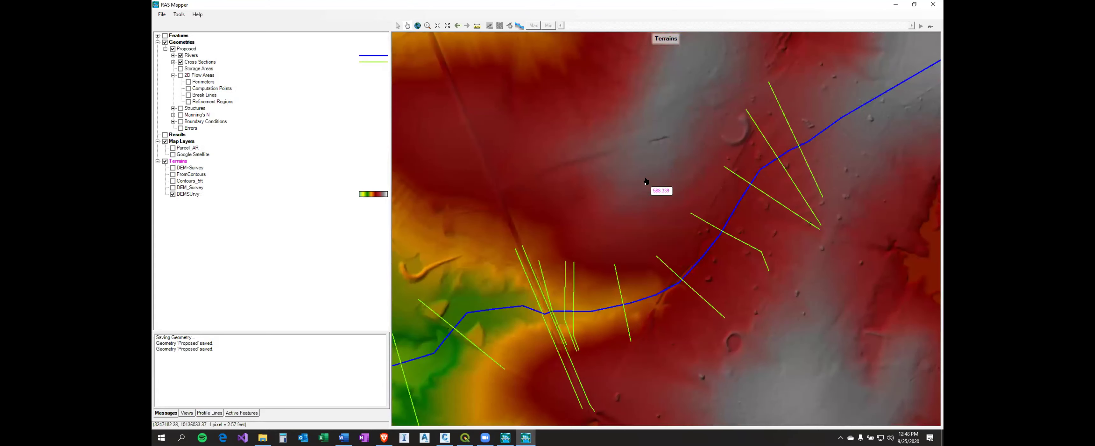
pyautogui.moveTo(644, 159); pyautogui.dragTo(629, 201)
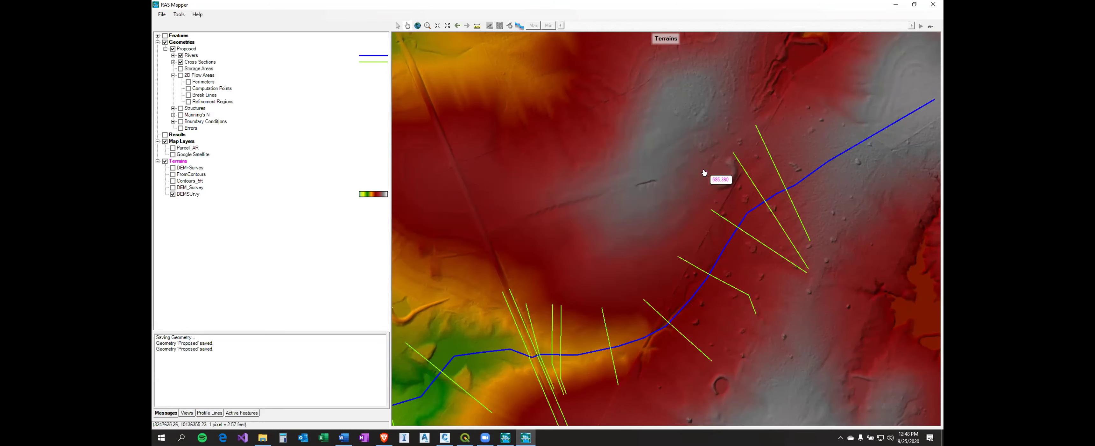
pyautogui.scroll(2, 709, 234)
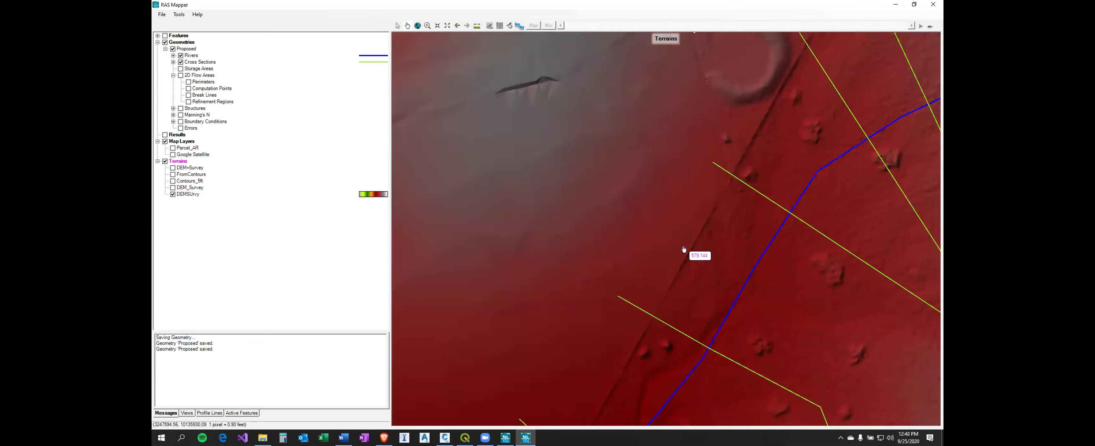
# Inspect the DEMSUrvy terrain up close along the seam beside the river, and compare it with the surrounding cross sections.
pyautogui.scroll(1, 684, 247)
pyautogui.scroll(3, 688, 257)
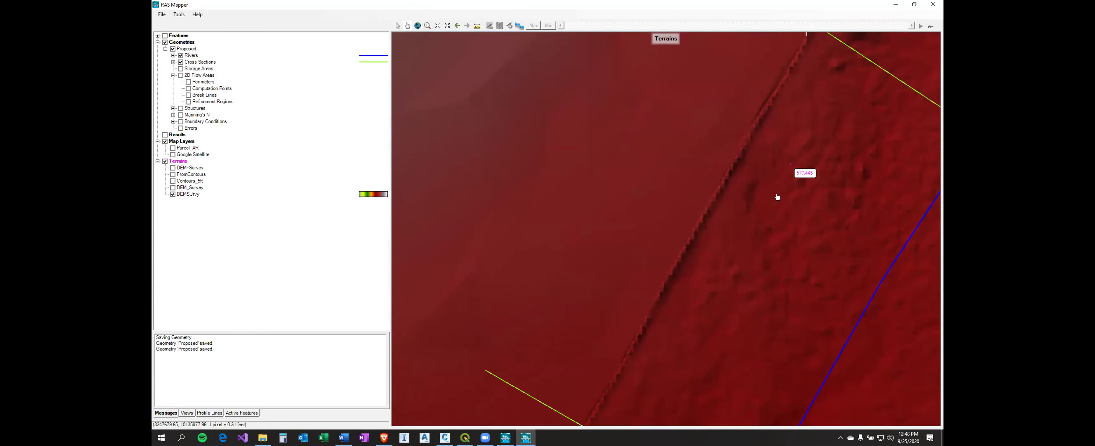
pyautogui.moveTo(650, 340); pyautogui.dragTo(663, 231)
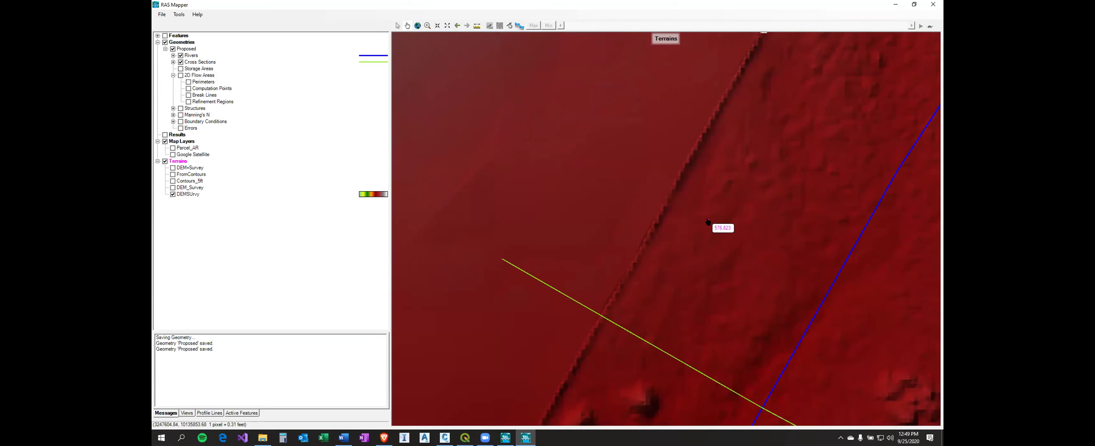
pyautogui.scroll(-2, 707, 221)
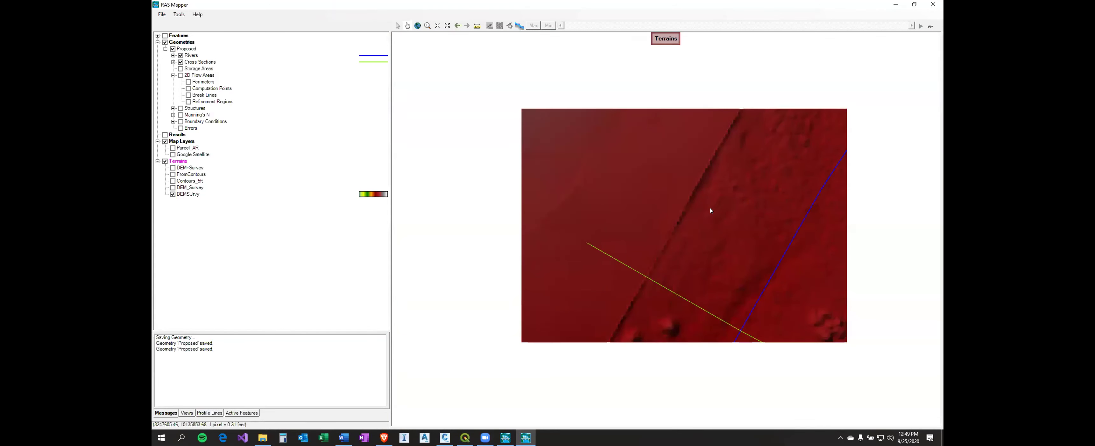
pyautogui.scroll(-2, 714, 202)
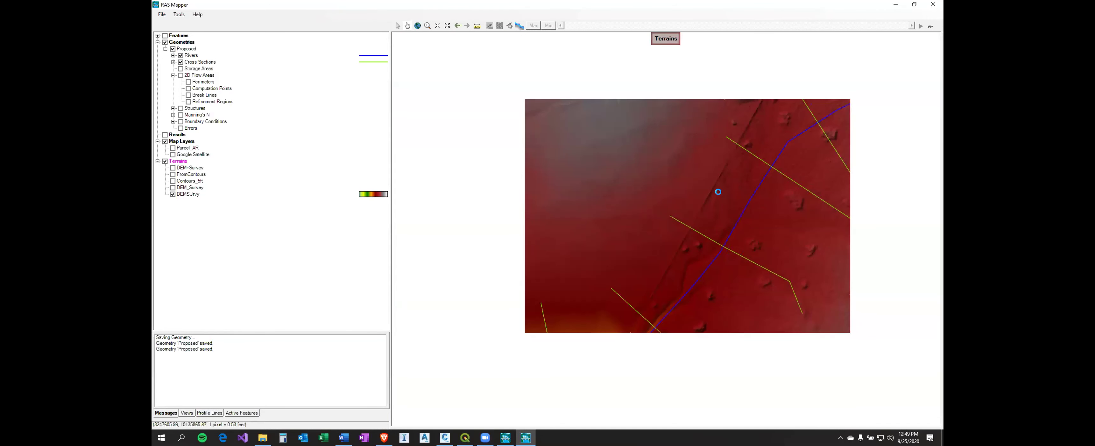
pyautogui.scroll(-2, 721, 195)
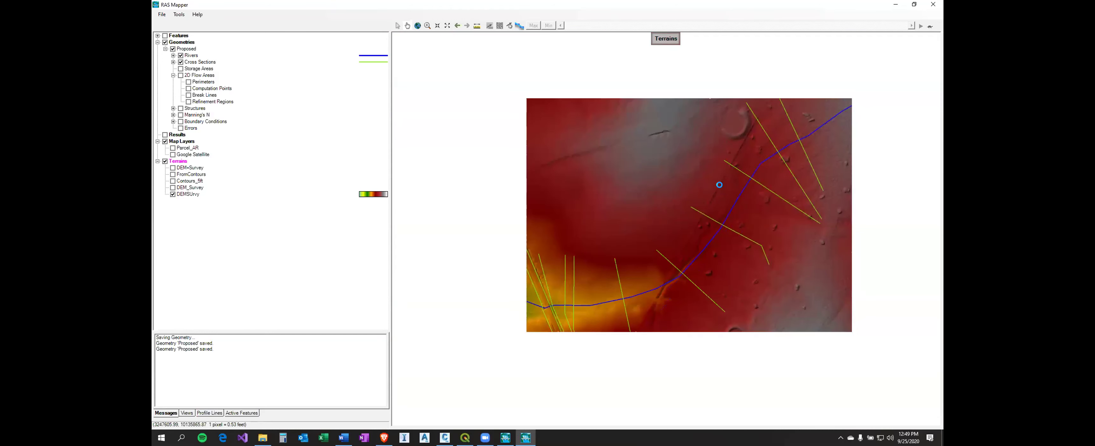
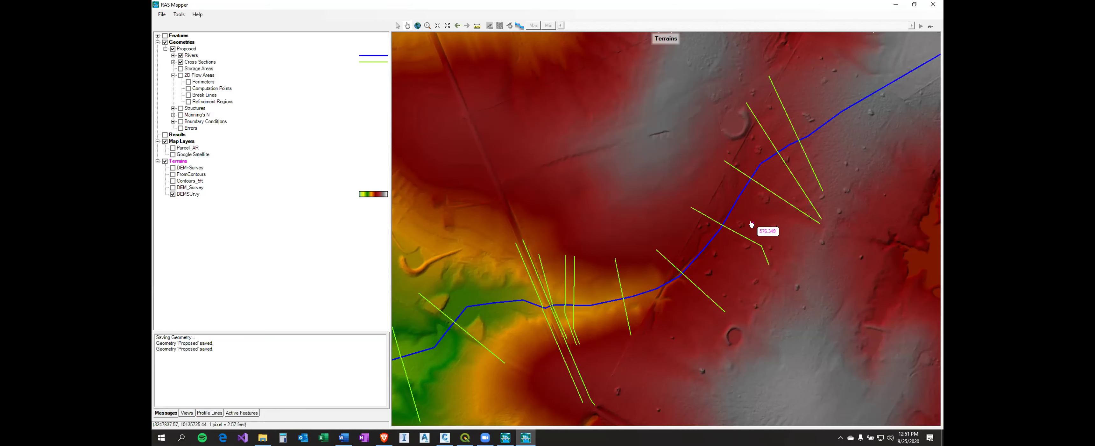
# Switch to the main HEC-RAS window and open the recent Big Sky Vistas Phase 2 project, 8120PRELI001-ANALYS.prj.
pyautogui.click(914, 5)
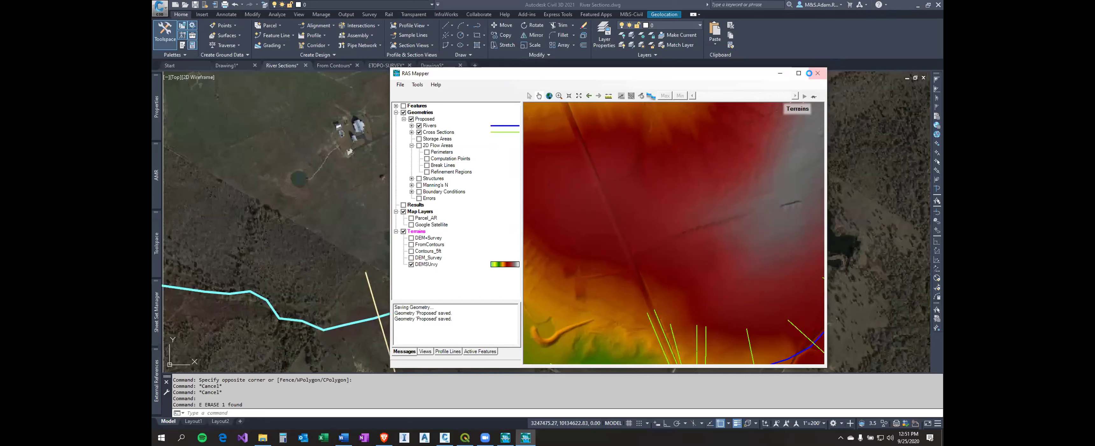
pyautogui.click(505, 437)
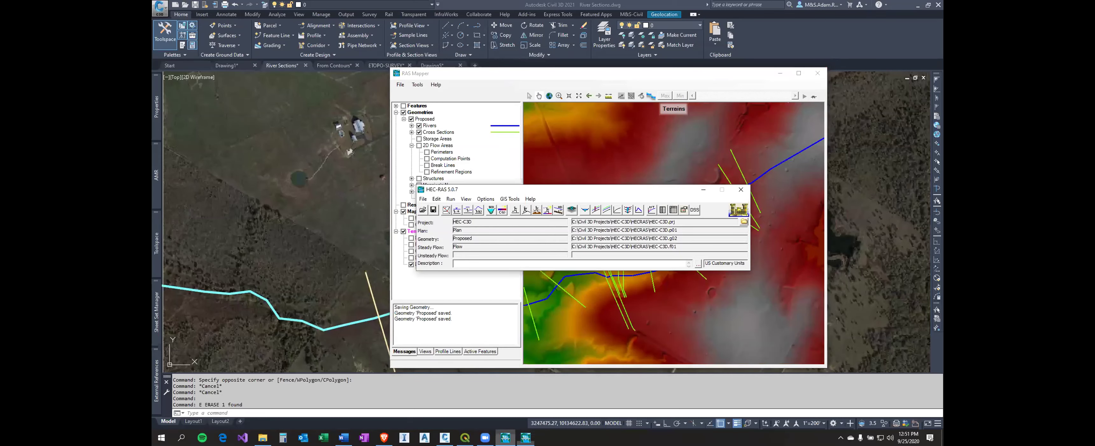
pyautogui.click(423, 198)
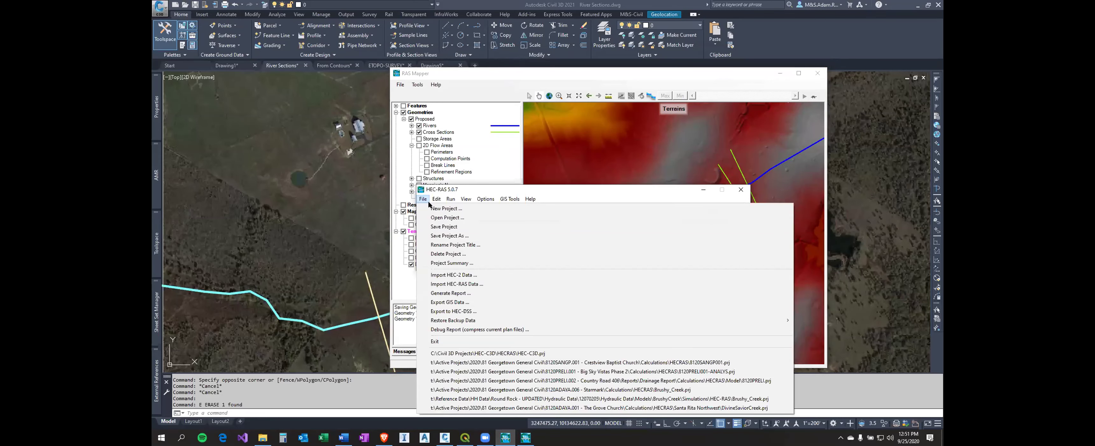
pyautogui.click(472, 370)
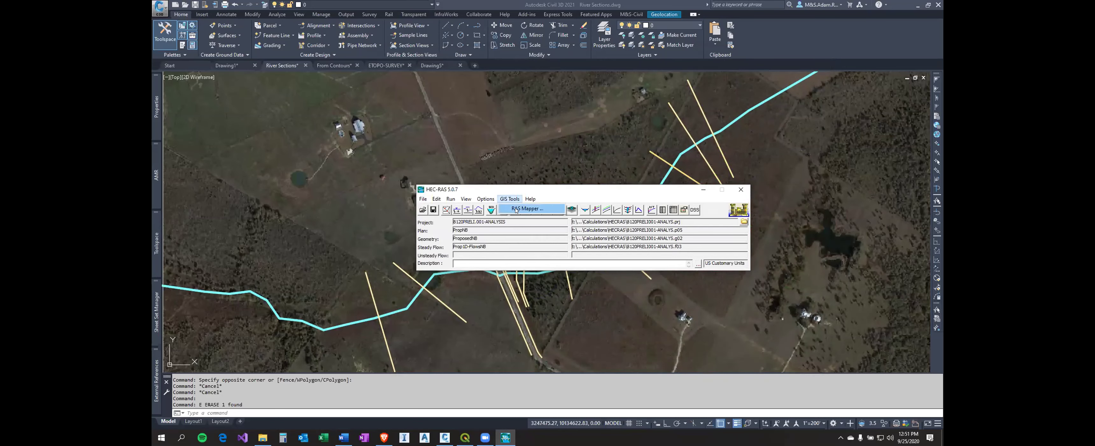
# Open RAS Mapper full-screen for this project and view the PropNB 100-year inundation area along the whole river reach.
pyautogui.click(595, 210)
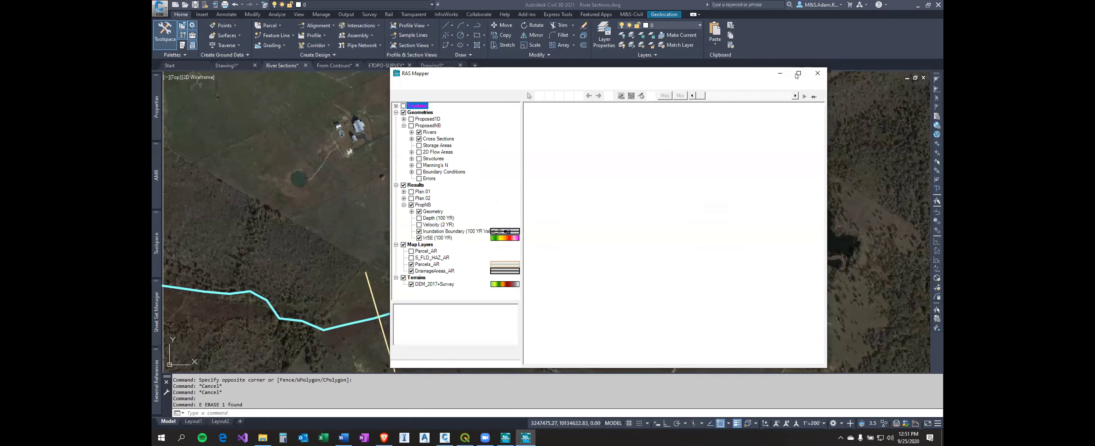
pyautogui.click(798, 73)
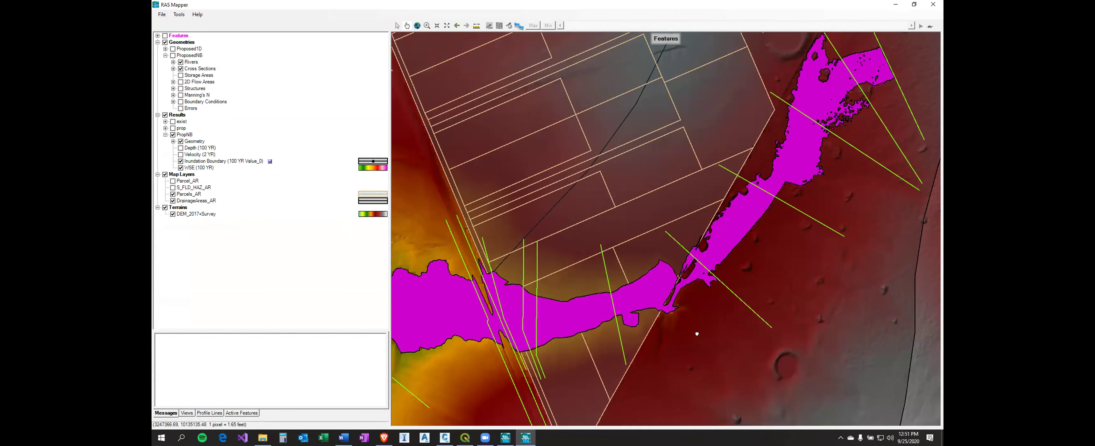
pyautogui.moveTo(698, 334); pyautogui.dragTo(699, 300)
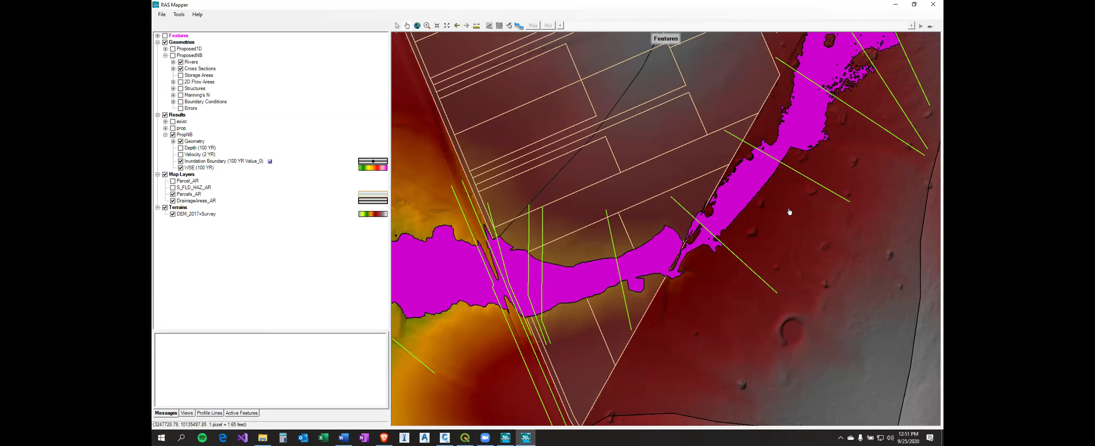
pyautogui.scroll(-2, 790, 213)
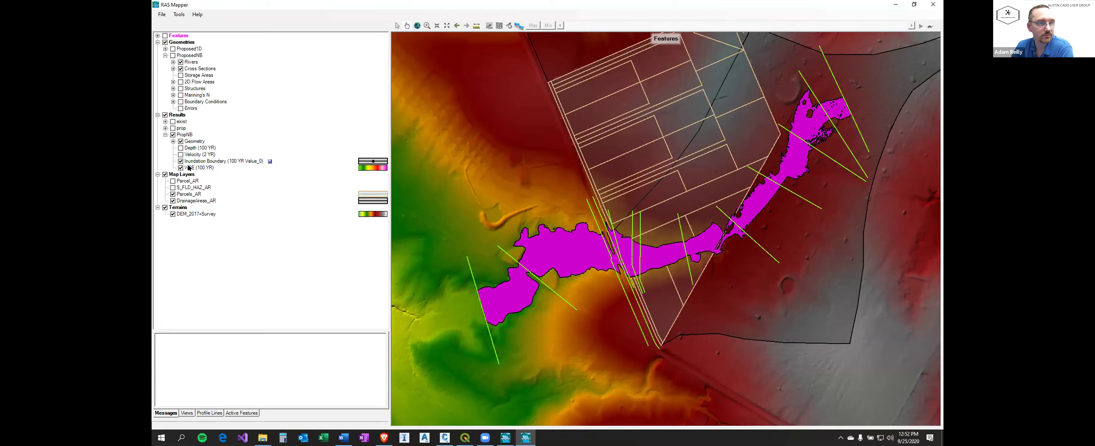
# Check the shapefile and KML export options for PropNB's 100-year inundation boundary layer, and close them without exporting.
pyautogui.rightClick(227, 162)
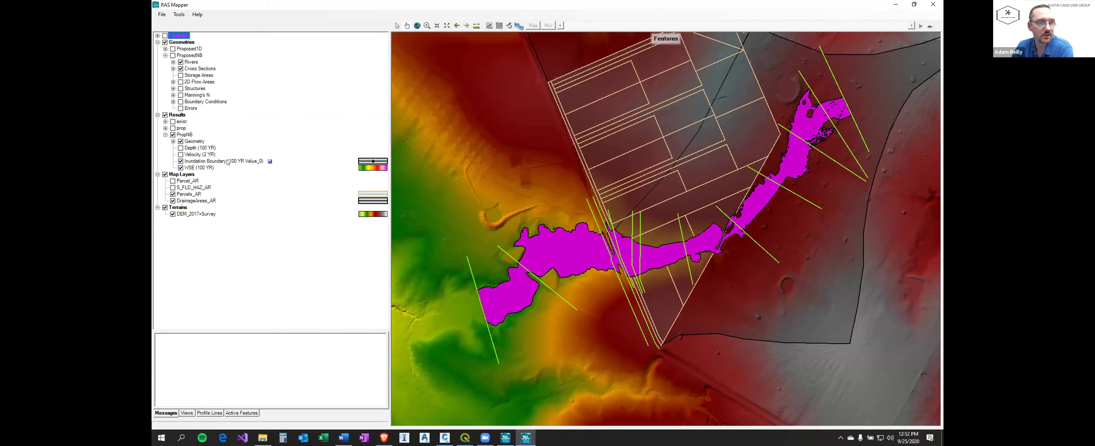
pyautogui.click(199, 168)
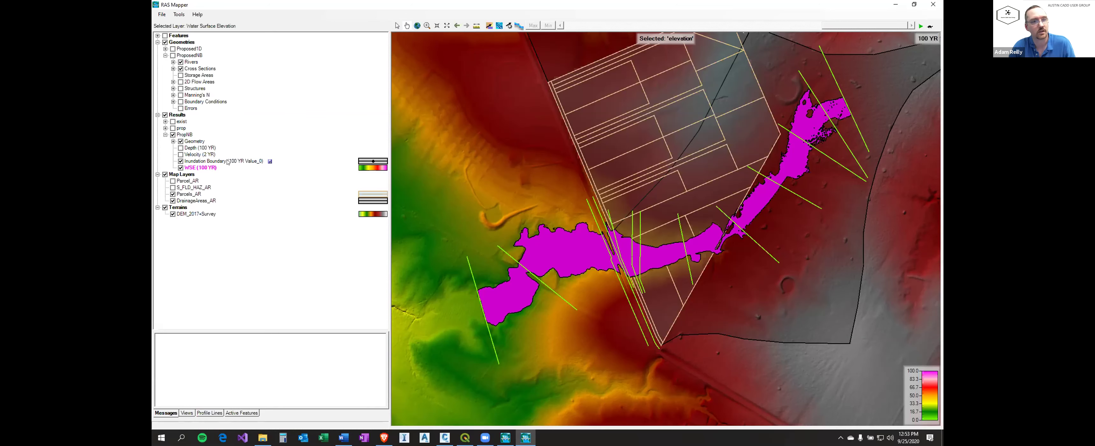
pyautogui.rightClick(228, 161)
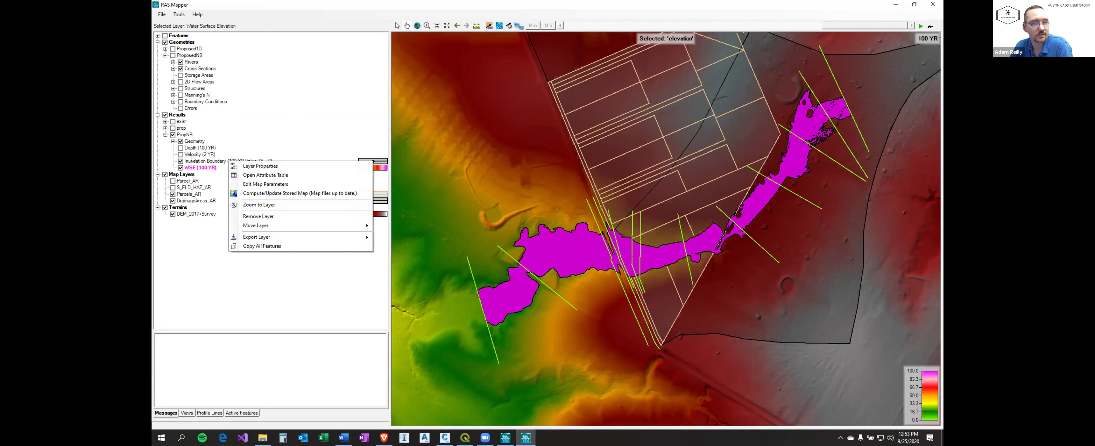
pyautogui.click(222, 164)
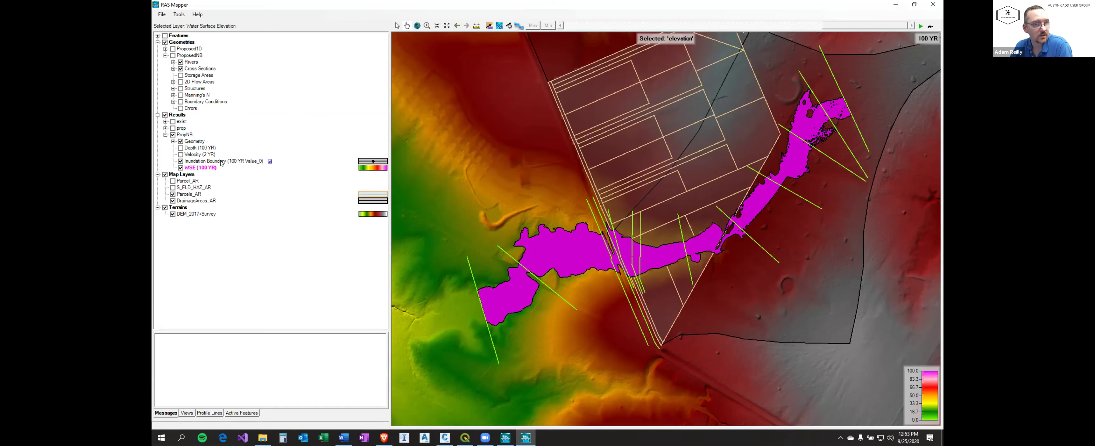
pyautogui.rightClick(267, 162)
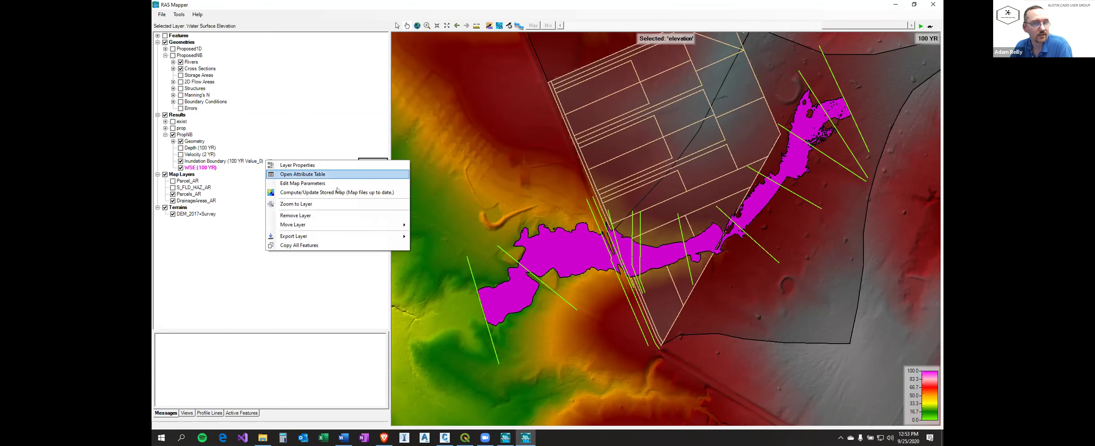
pyautogui.moveTo(332, 235)
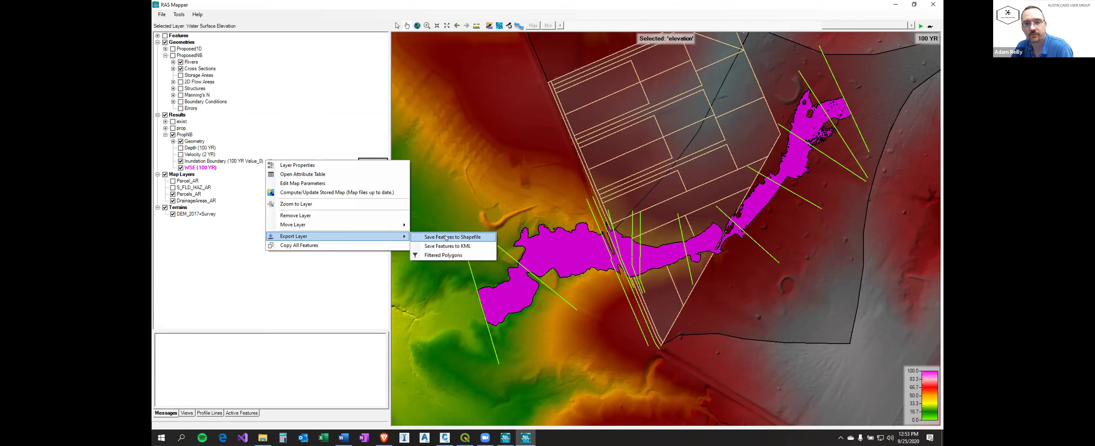
pyautogui.press('Escape')
pyautogui.press('Escape')
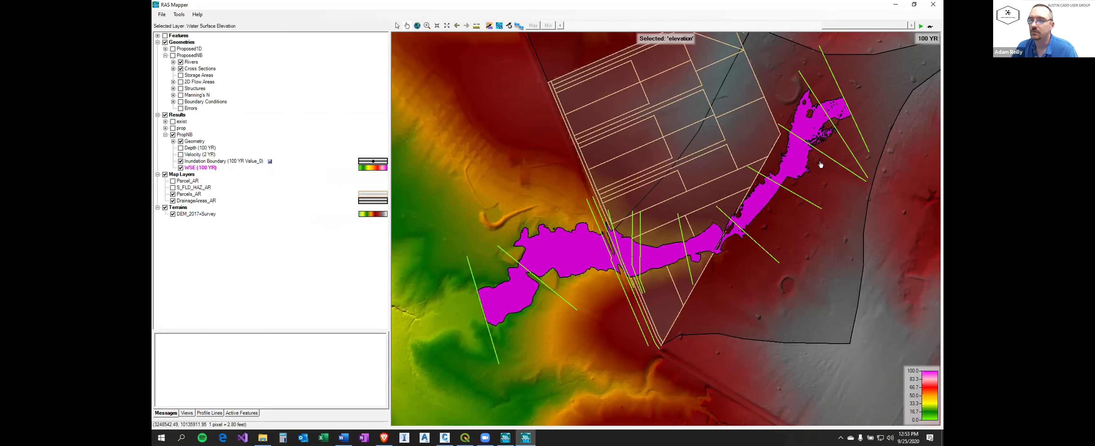
pyautogui.scroll(-2, 748, 204)
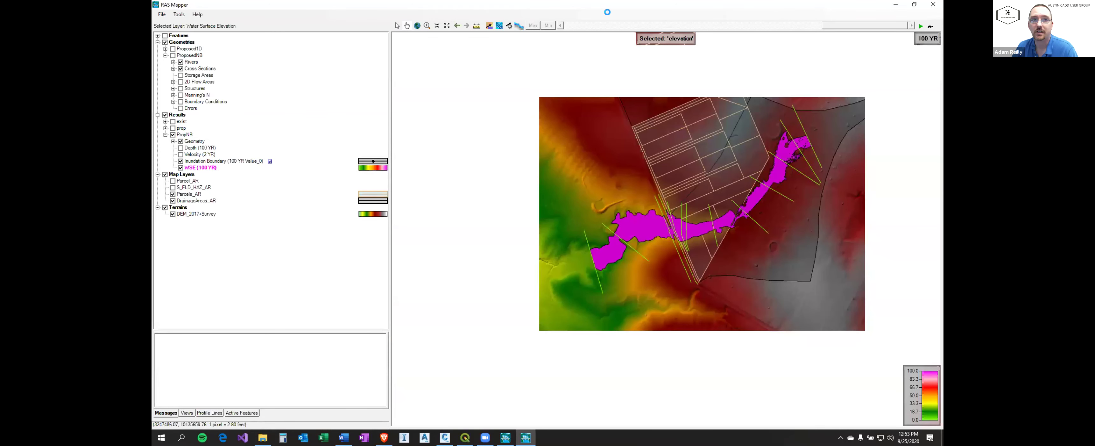